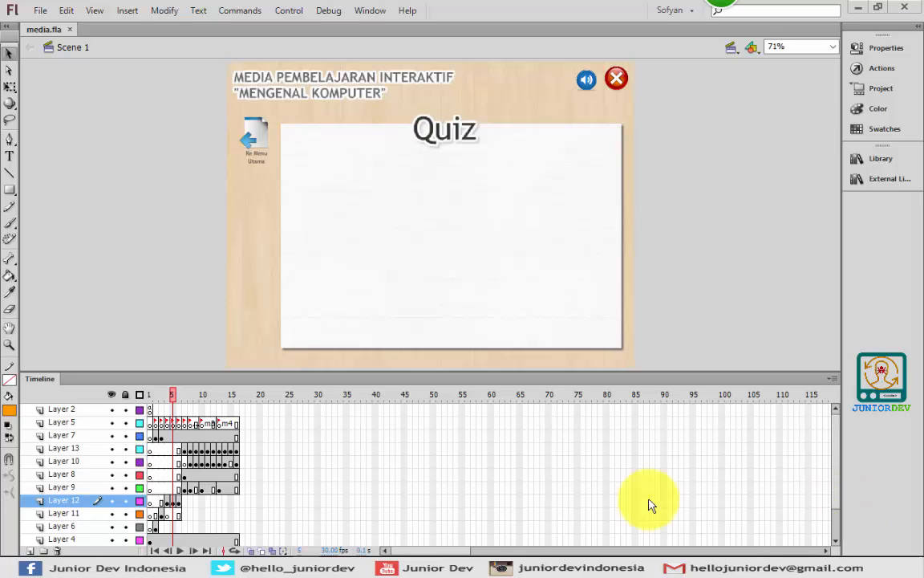
Add the dark grey text "Selamat Datang di QUIZ Interaktif" below the Quiz heading on the white panel
left_click(9, 155)
left_click(8, 411)
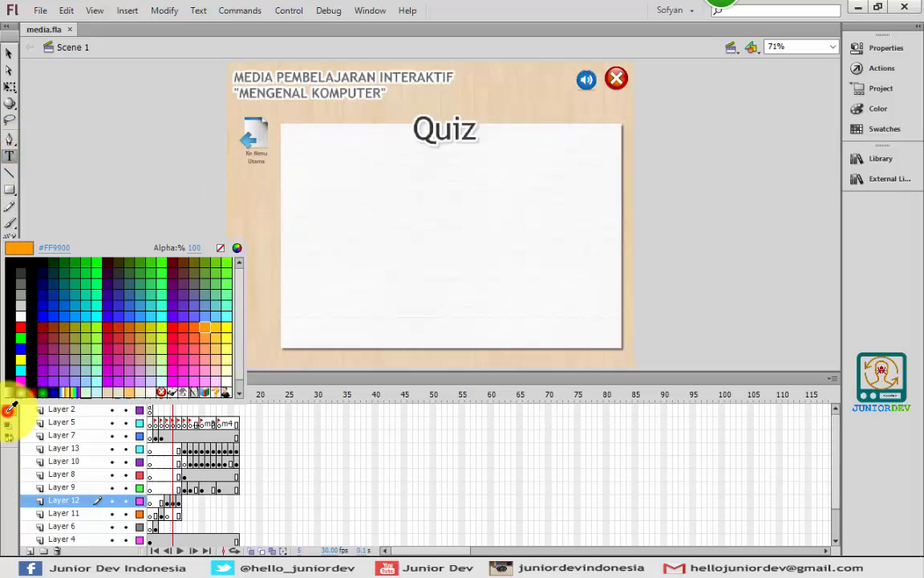
left_click(25, 274)
left_click_drag(319, 178, 594, 180)
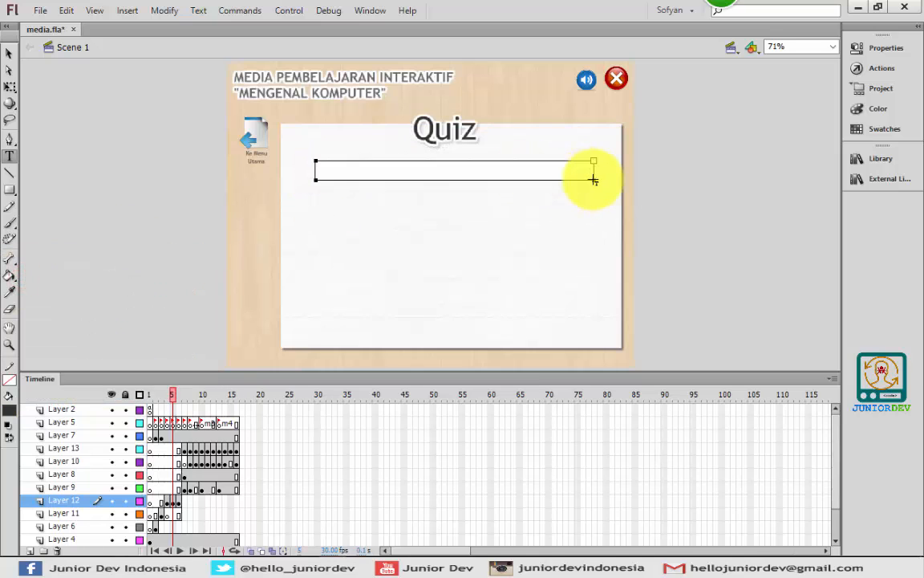
type("Selamat Datang d")
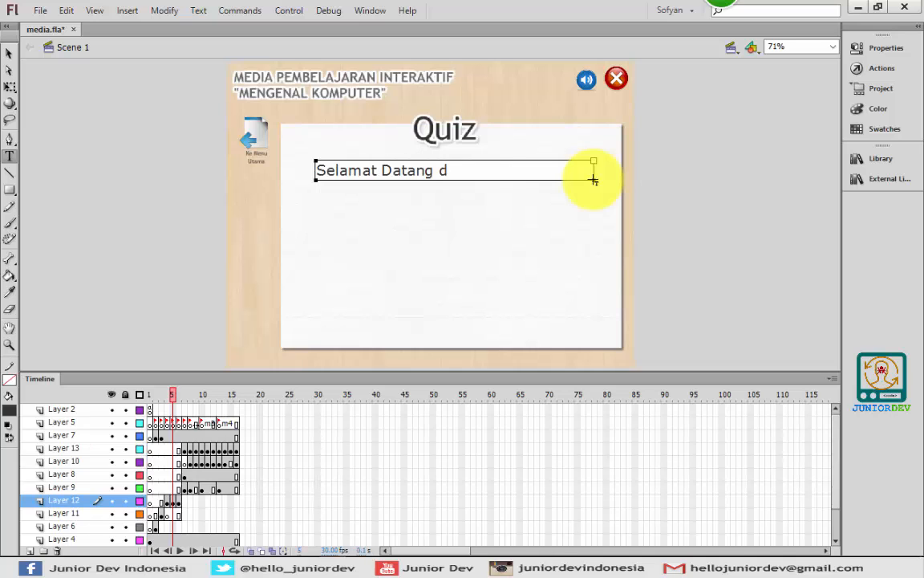
type("i QUIZ Interak")
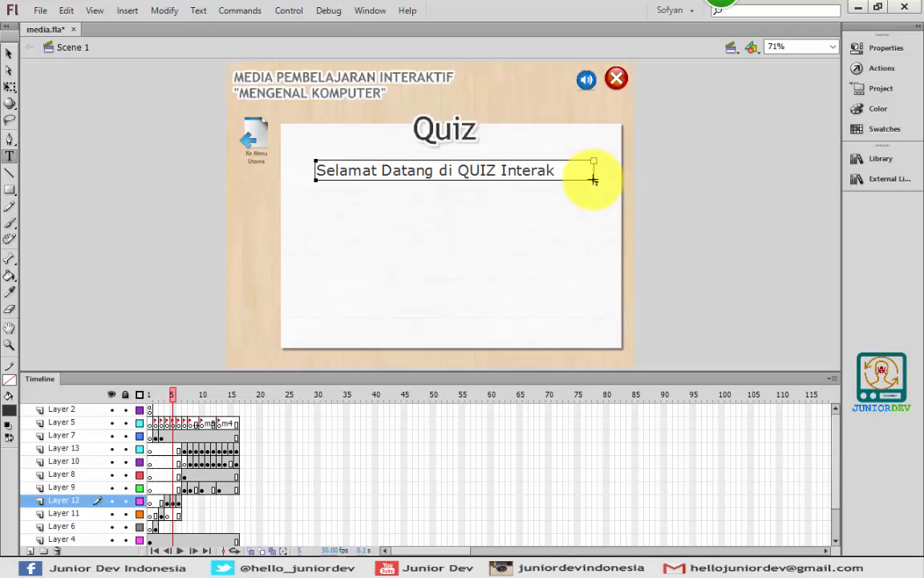
type("tif")
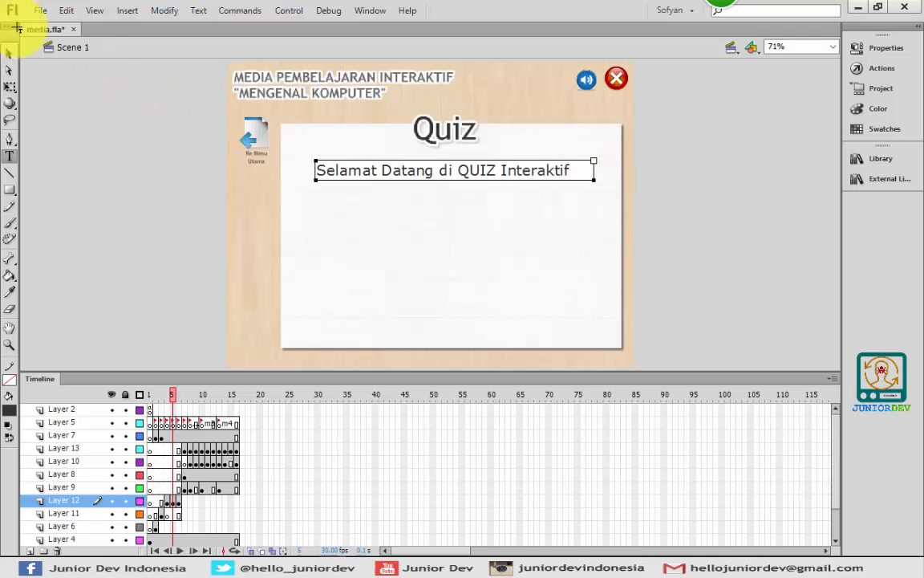
left_click(9, 53)
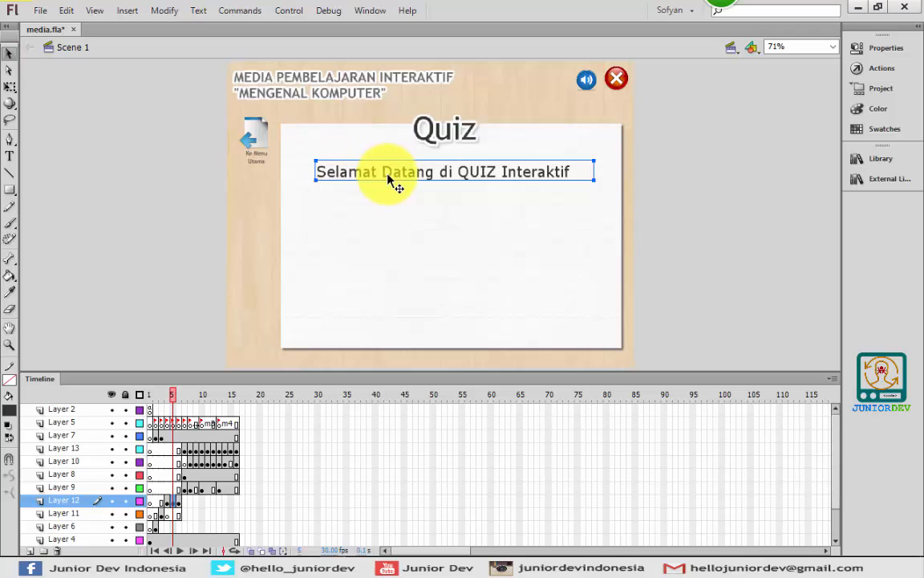
left_click(100, 157)
left_click(736, 145)
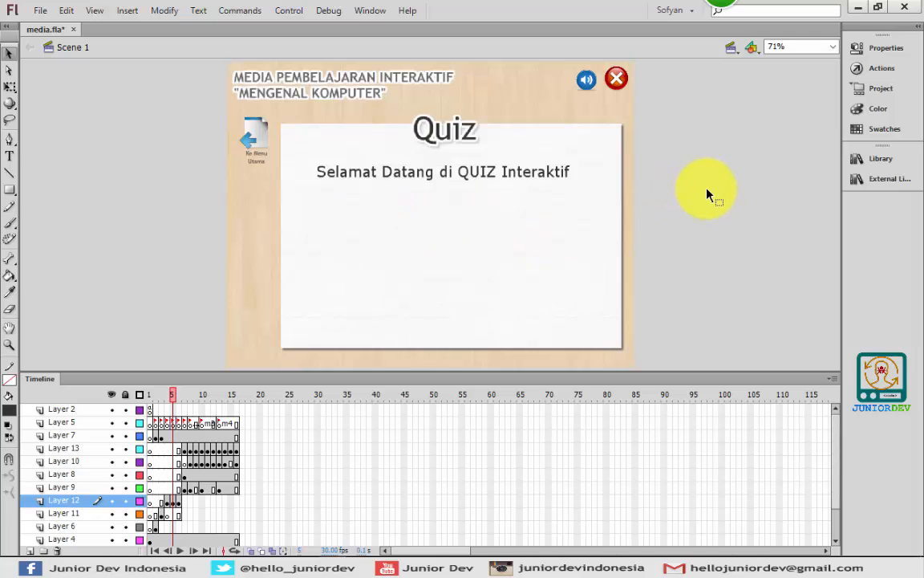
Open the common Buttons library, collapse all its folders and expand them all again
left_click(375, 12)
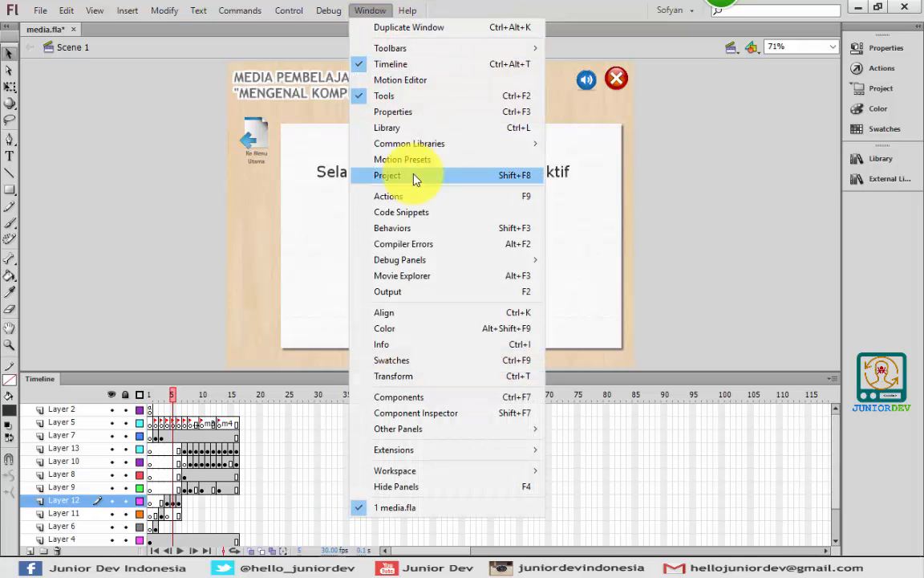
mouse_move(441, 147)
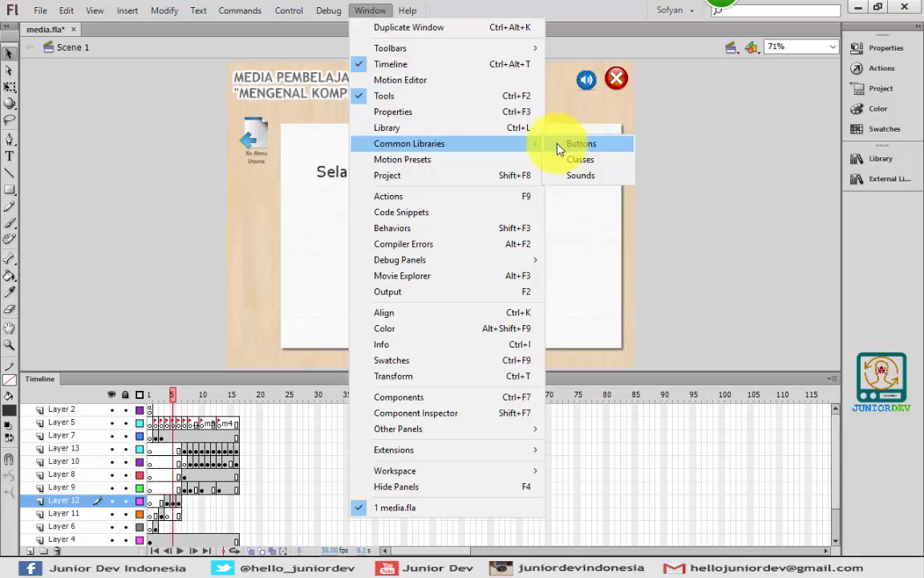
left_click(577, 146)
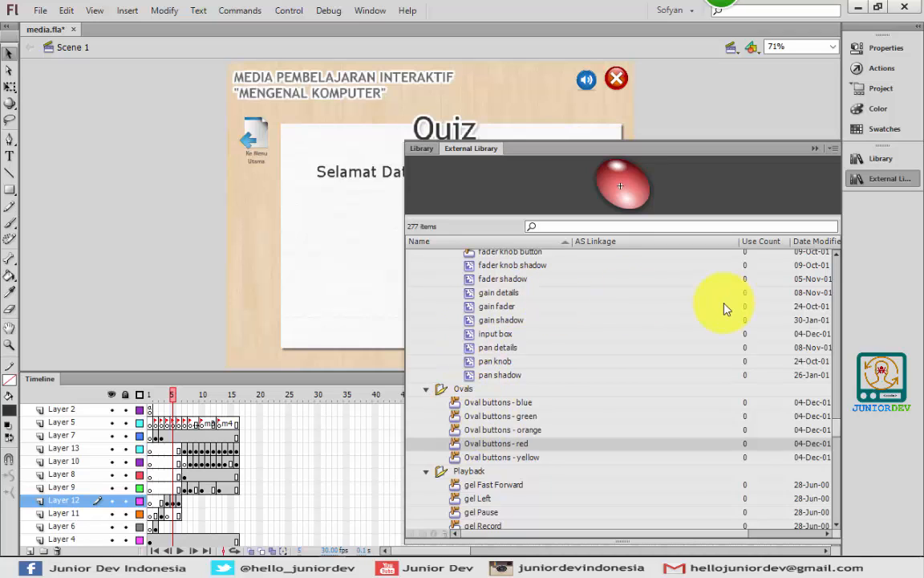
left_click(451, 391)
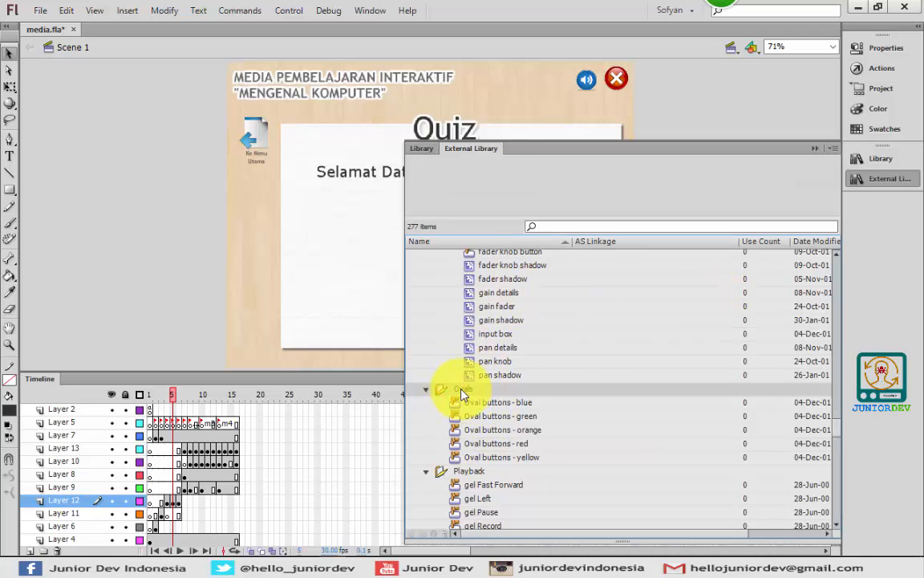
right_click(461, 393)
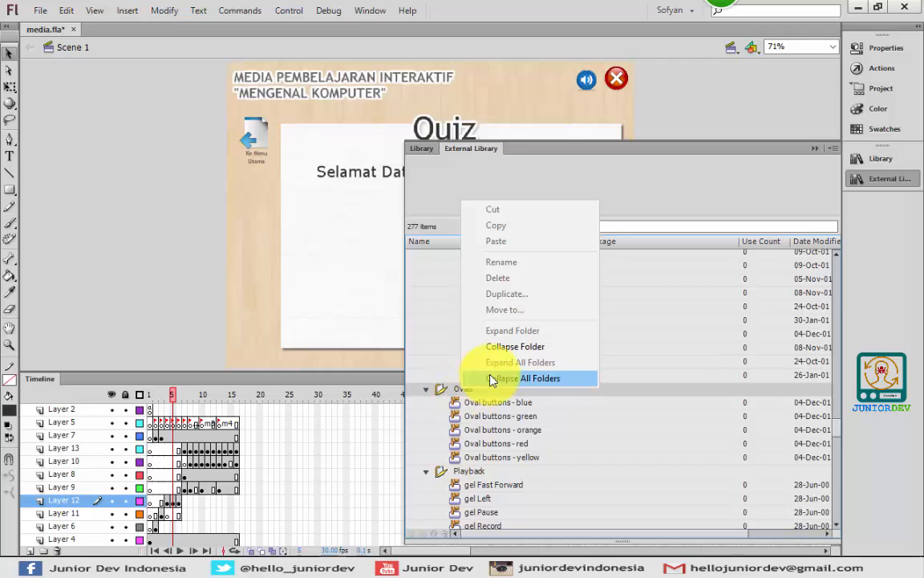
left_click(493, 381)
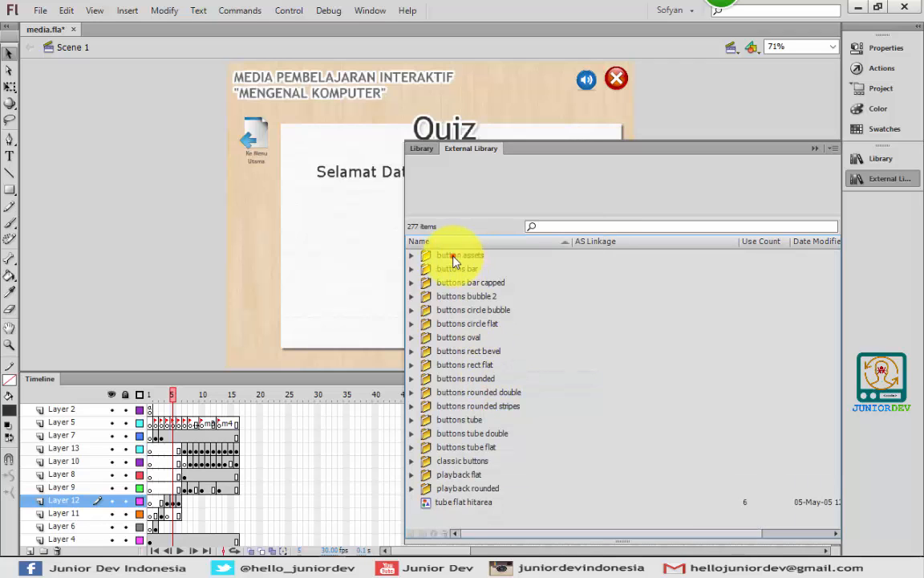
right_click(453, 256)
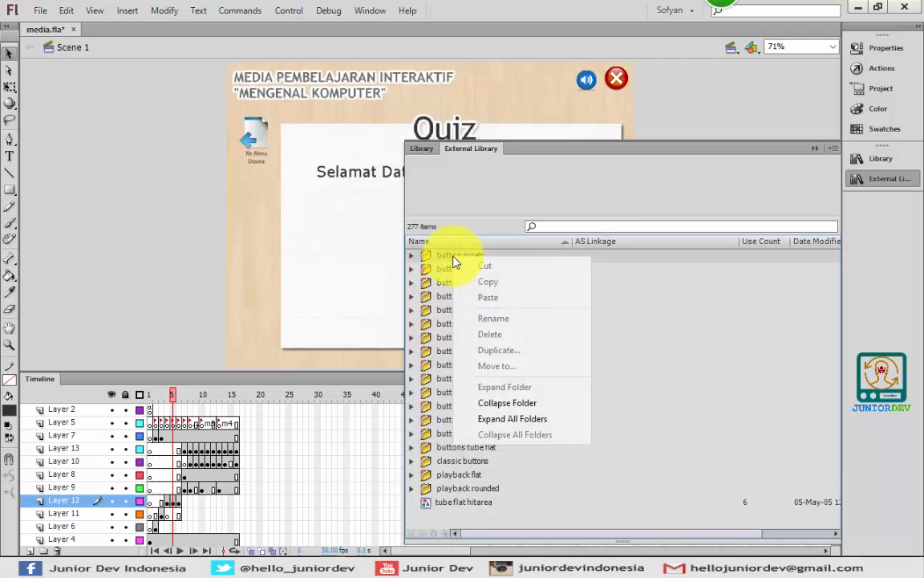
left_click(496, 422)
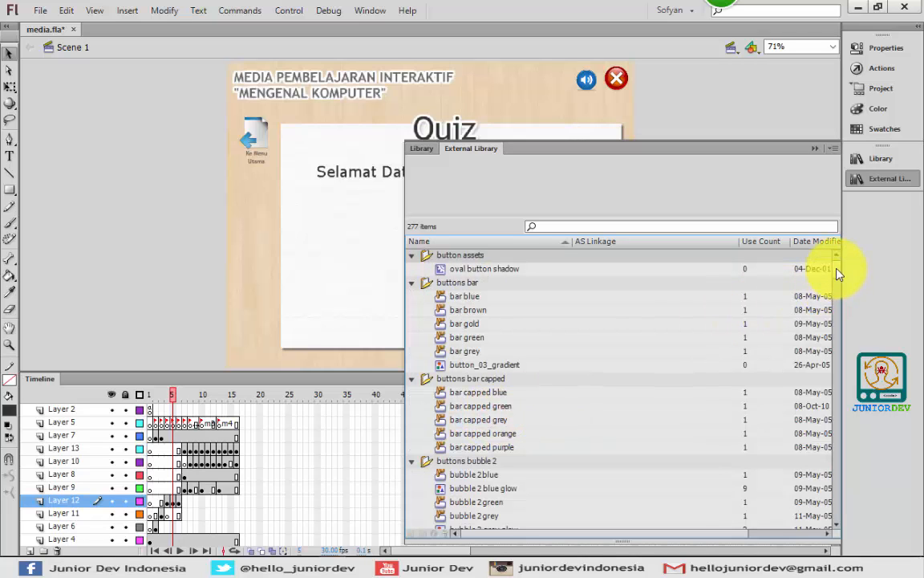
Preview several library buttons and place the bubble 2 green button on the stage, centred below the welcome text
scroll(836, 268, "down", 2)
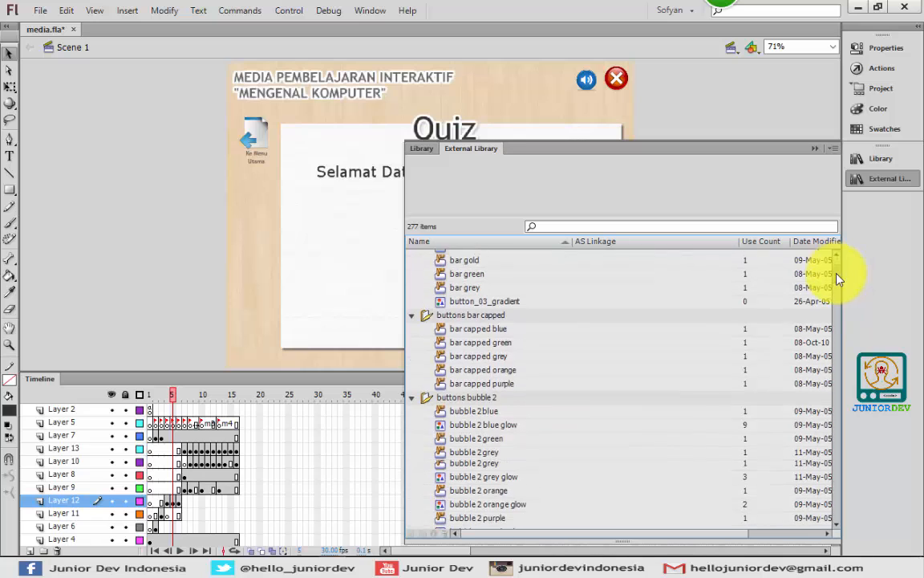
left_click(513, 333)
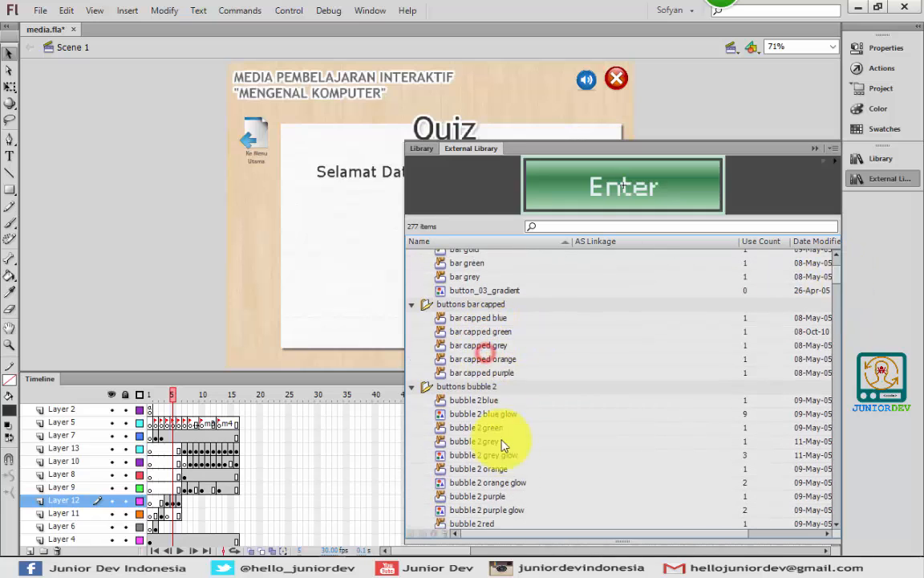
left_click(497, 470)
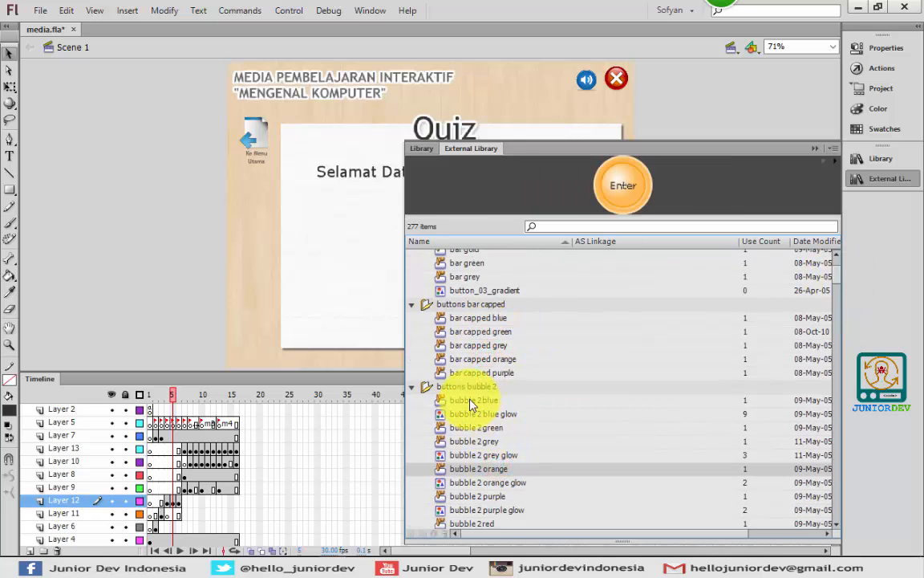
left_click(474, 509)
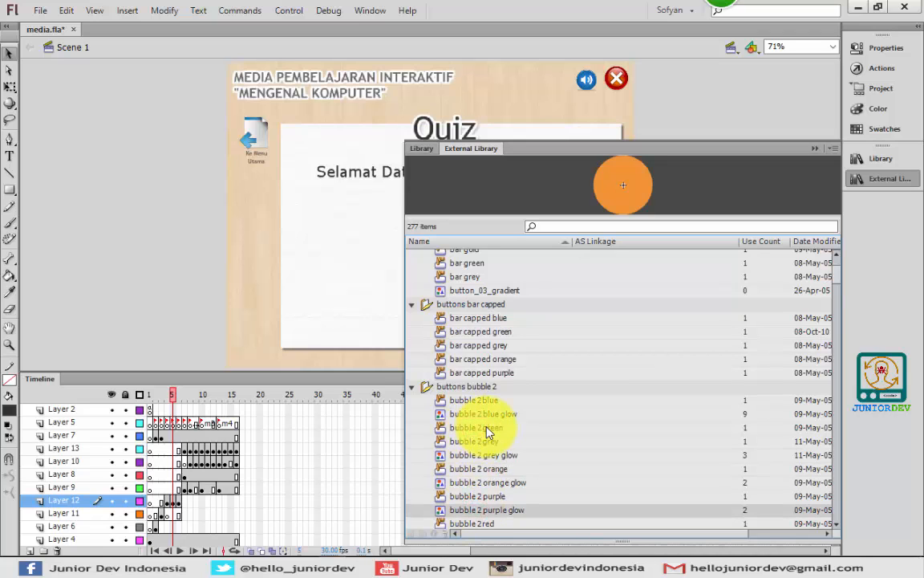
left_click(487, 427)
left_click_drag(487, 428, 374, 277)
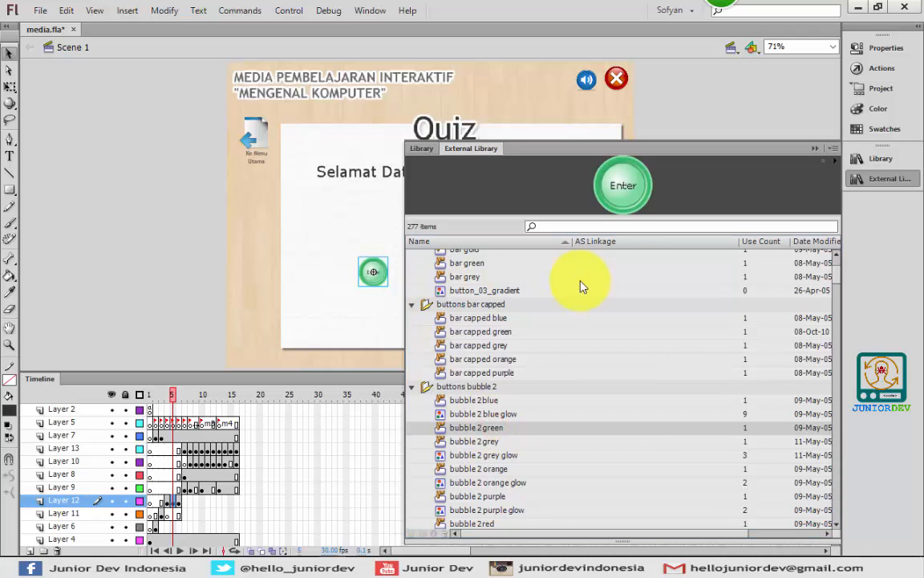
left_click(866, 181)
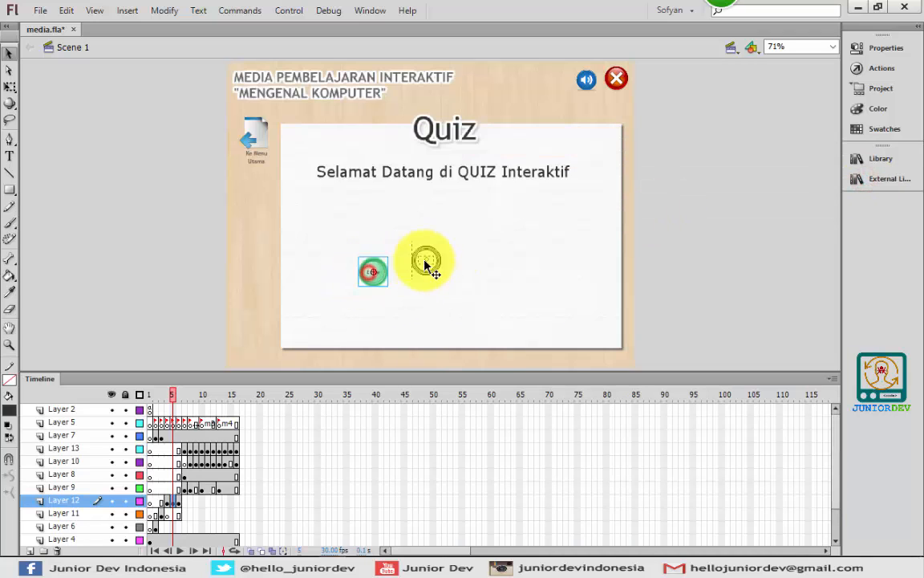
left_click_drag(446, 260, 447, 258)
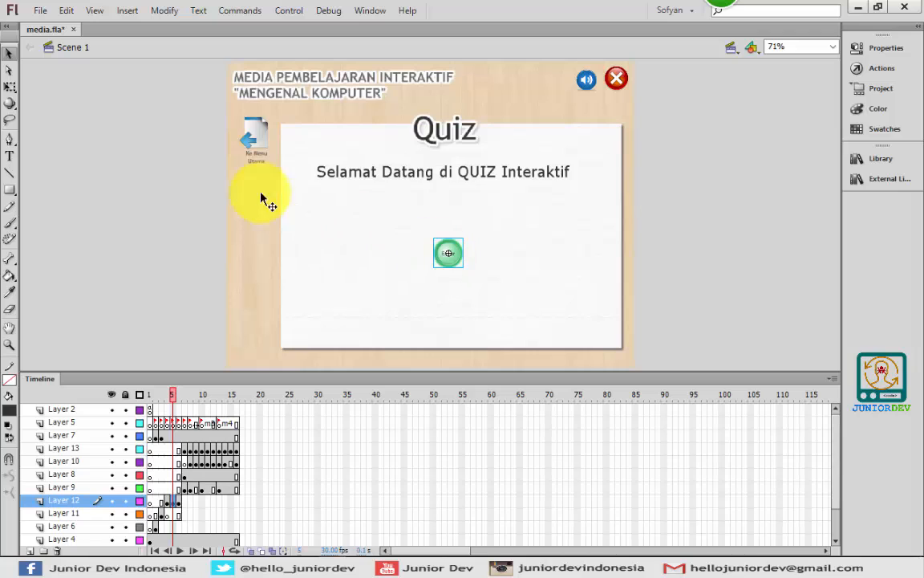
Enlarge the green Enter button proportionally to more than twice its size with Free Transform
left_click(9, 86)
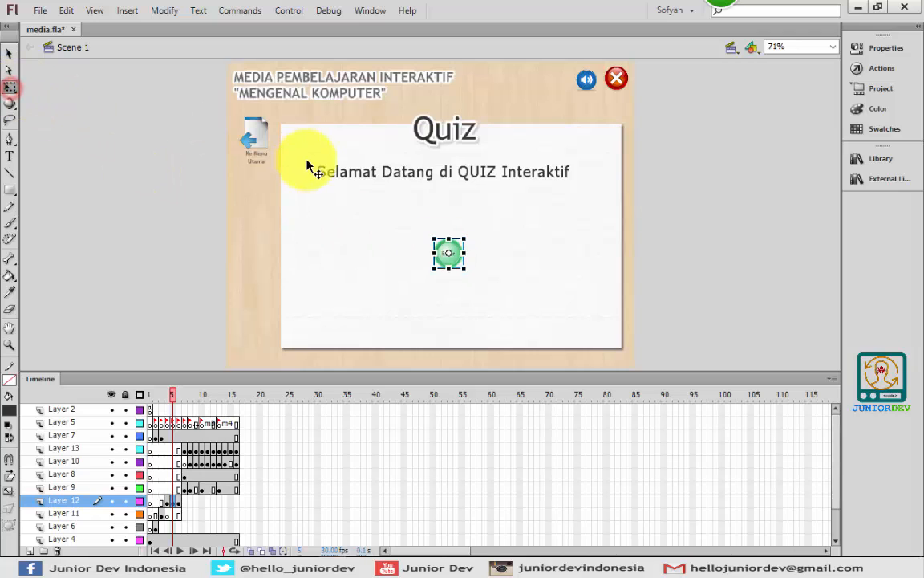
left_click(432, 236)
left_click_drag(432, 235, 413, 217)
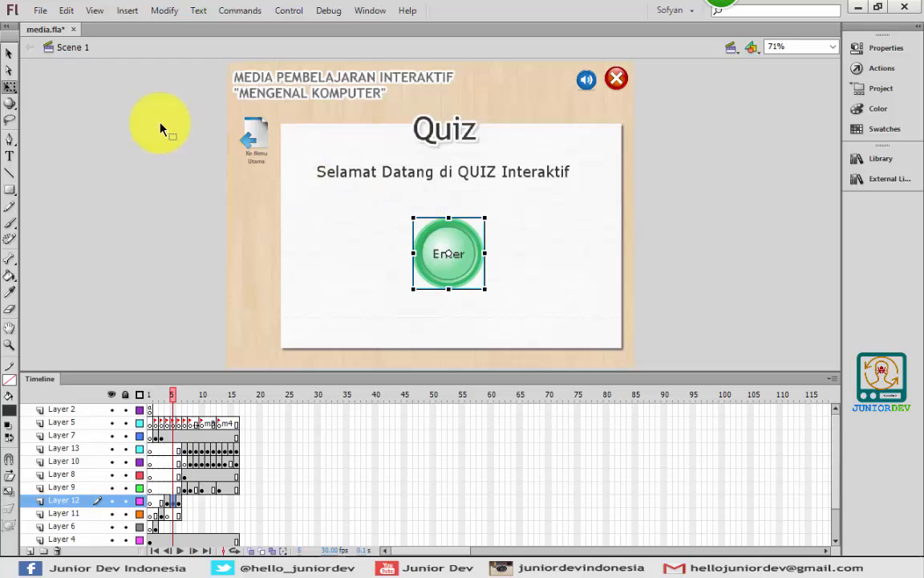
left_click(9, 54)
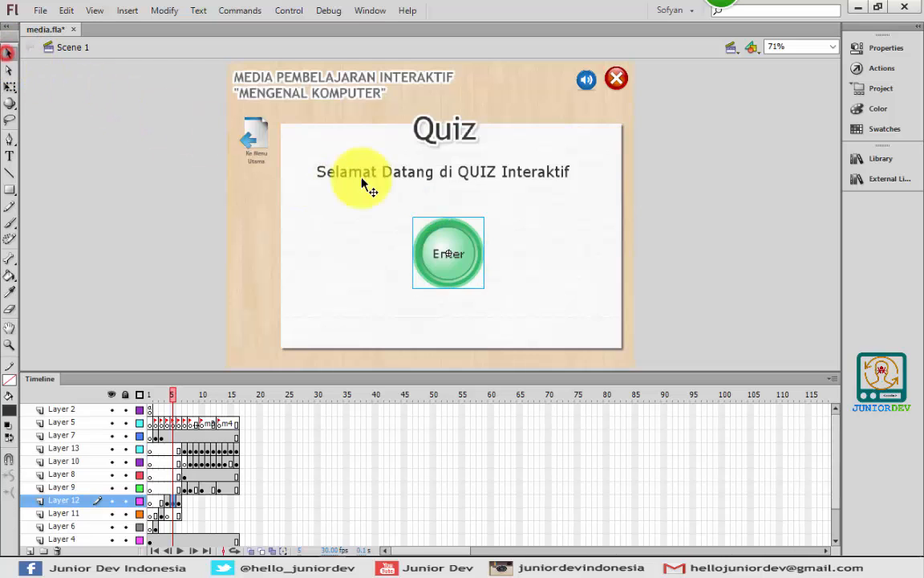
Change the green button's label on its text layer from "Enter" to "Masuk" and return to Scene 1
left_click(457, 256)
double_click(457, 255)
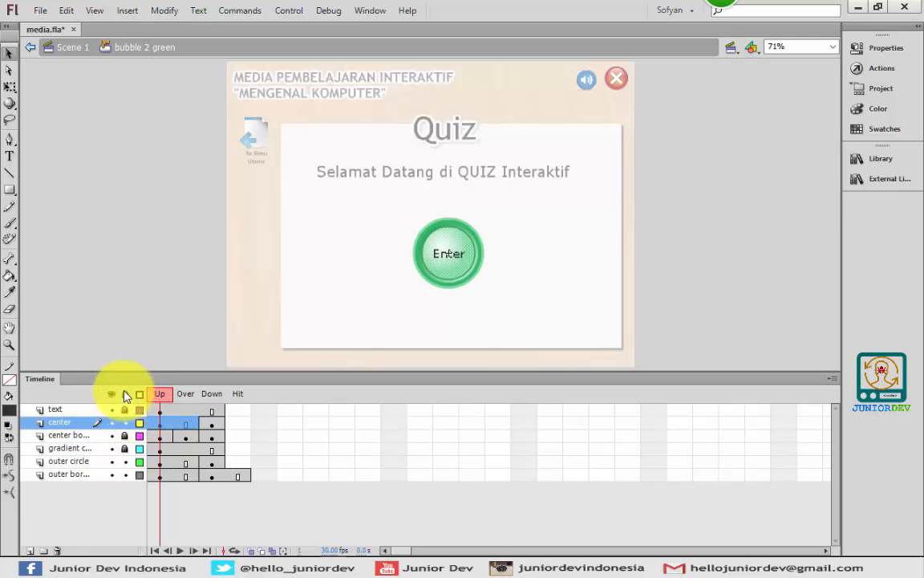
left_click(160, 409)
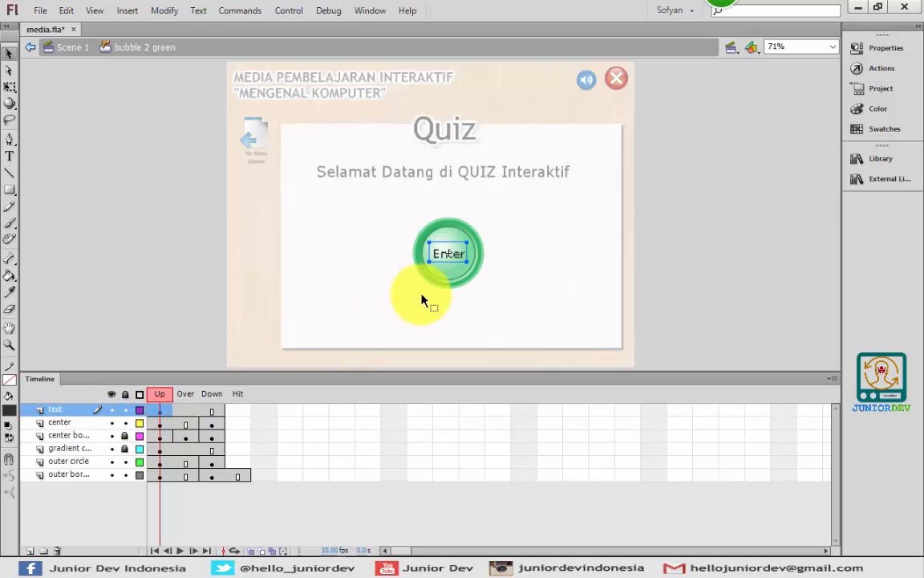
double_click(447, 255)
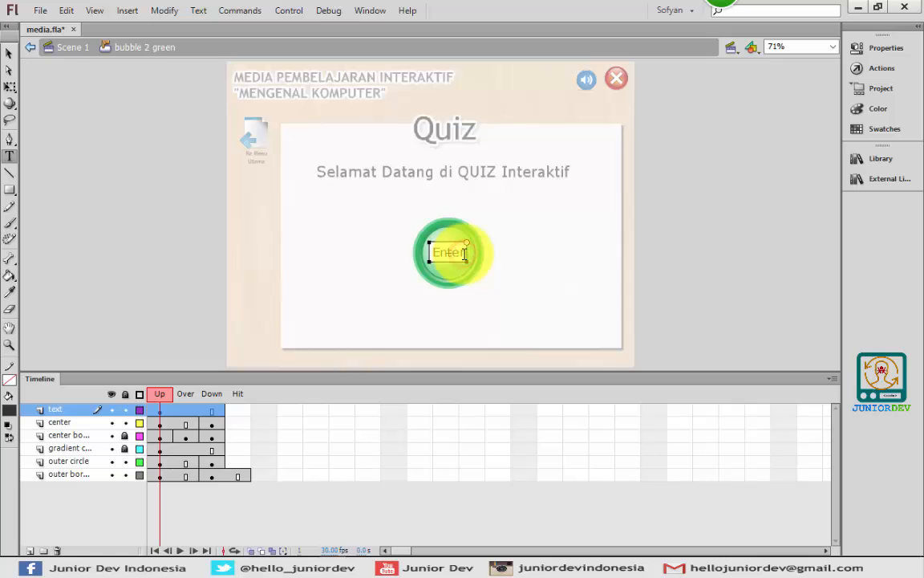
left_click_drag(464, 254, 431, 252)
type("Masuk")
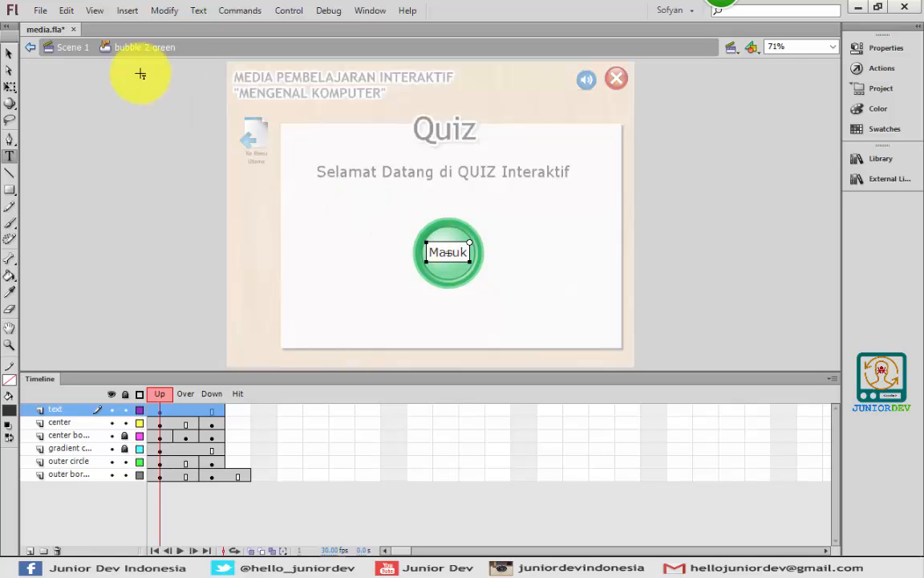
left_click(9, 53)
left_click(69, 47)
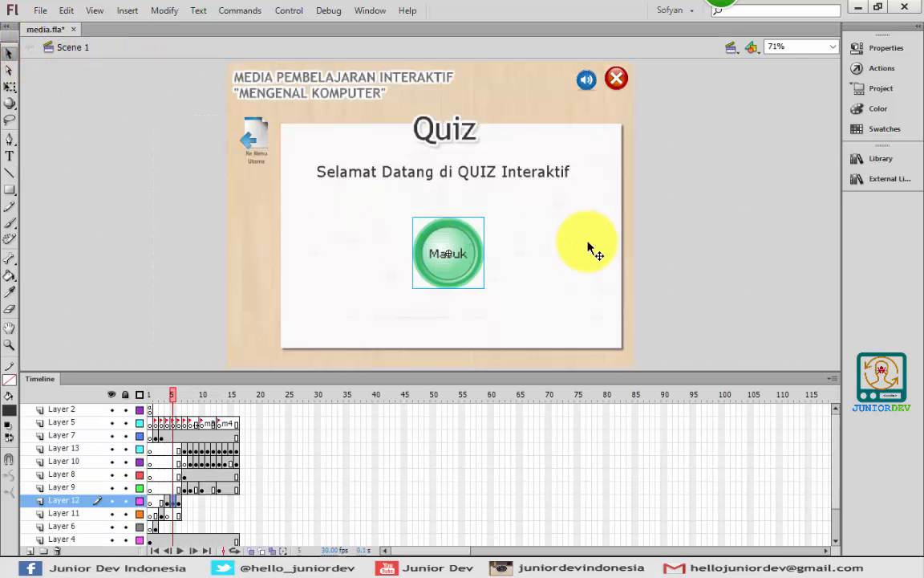
Move the "Selamat Datang di QUIZ Interaktif" text down, just above the green Masuk button
left_click(683, 230)
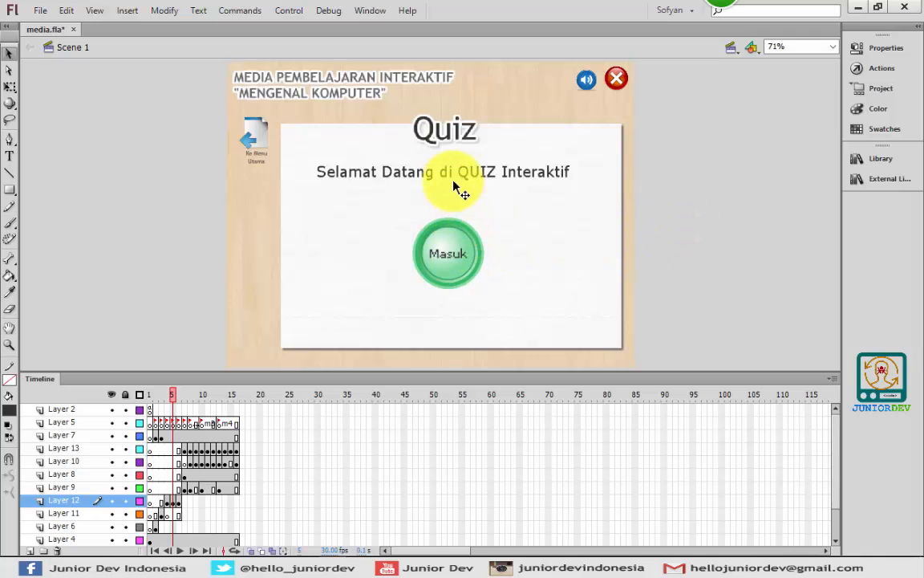
left_click_drag(454, 178, 447, 201)
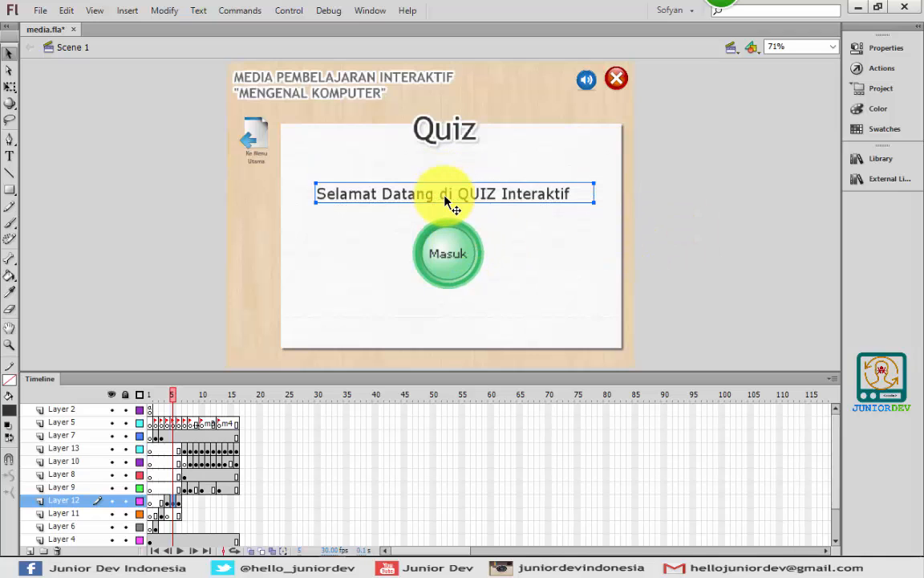
Convert the "Selamat Datang di QUIZ Interaktif" text and the green Masuk button together into one Movie Clip symbol
left_click(446, 259)
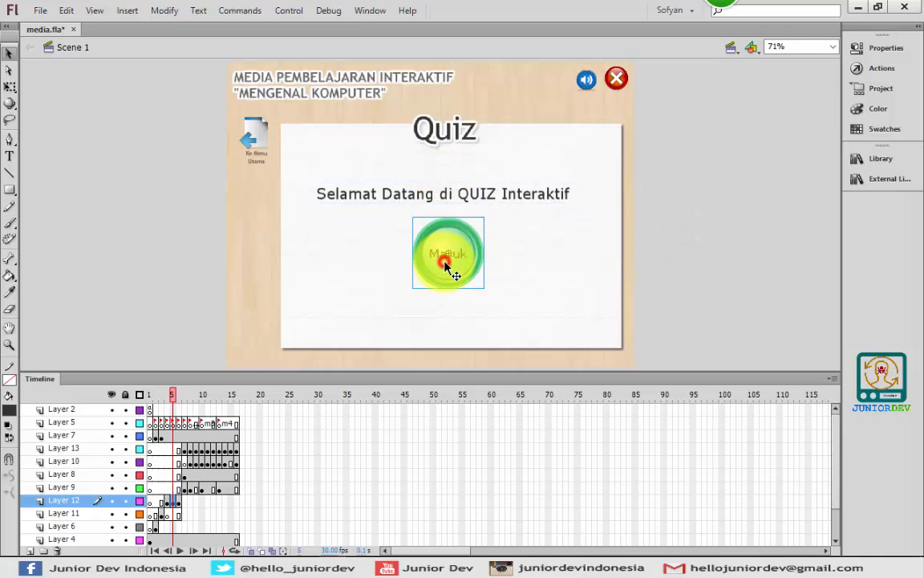
left_click(432, 199, "shift")
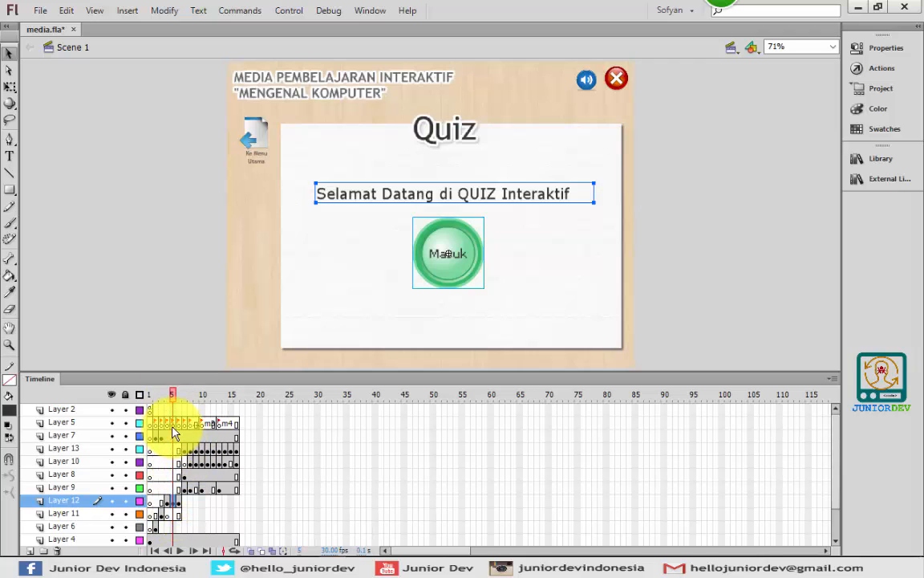
right_click(441, 233)
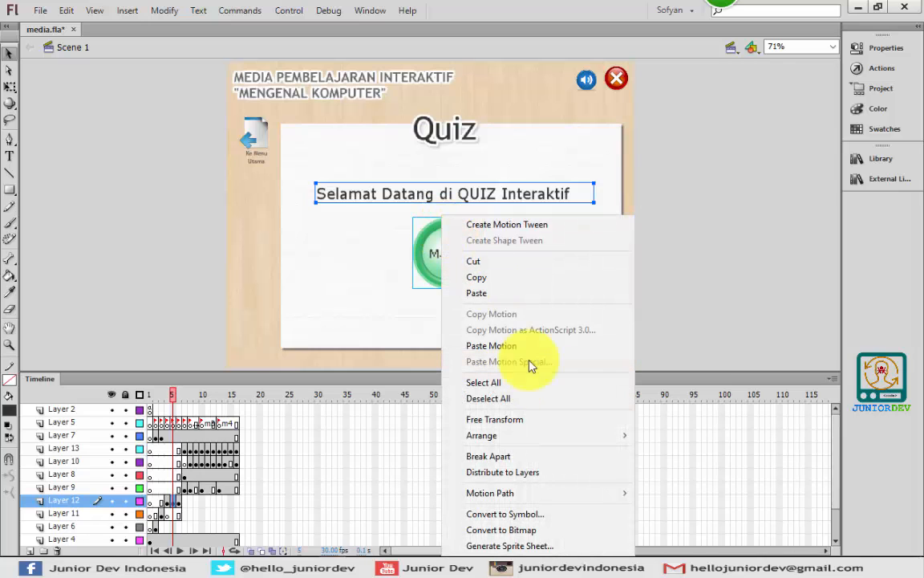
left_click(530, 513)
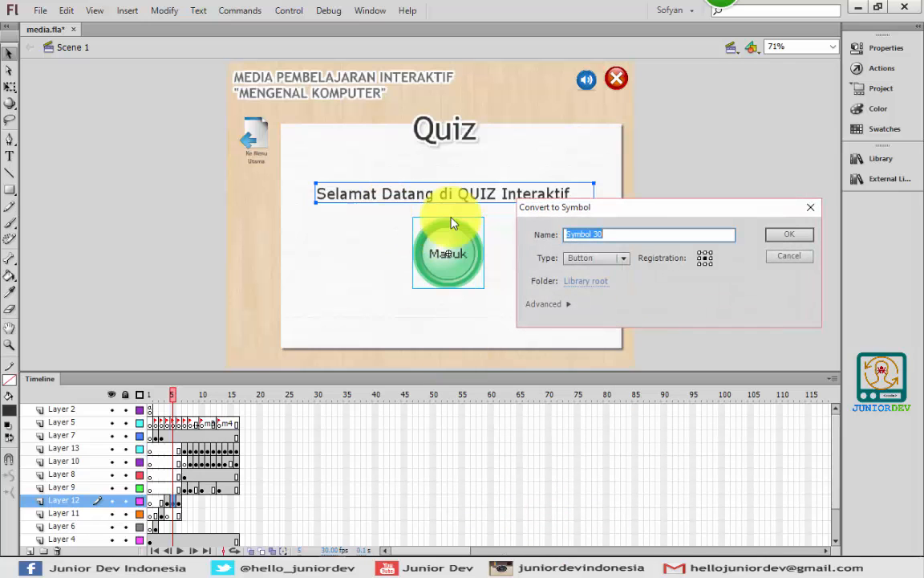
left_click(612, 258)
left_click(611, 270)
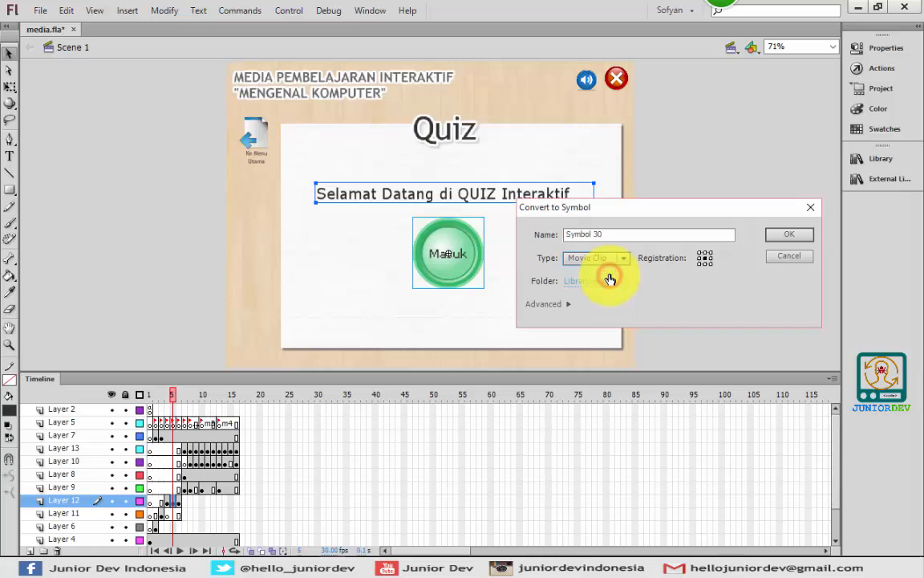
left_click(778, 237)
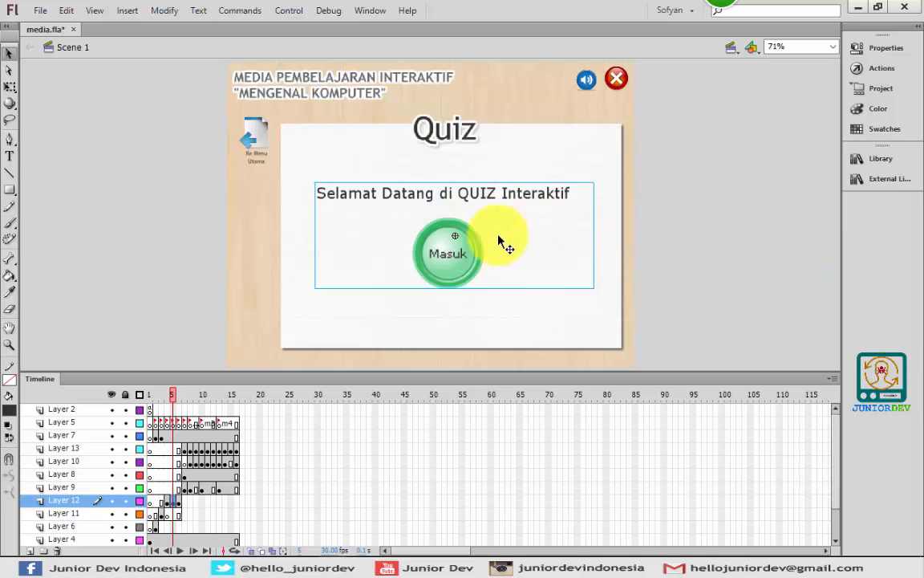
Inside the new movie clip, add a layer above Layer 1 and put a stop(); action on its first frame
double_click(453, 237)
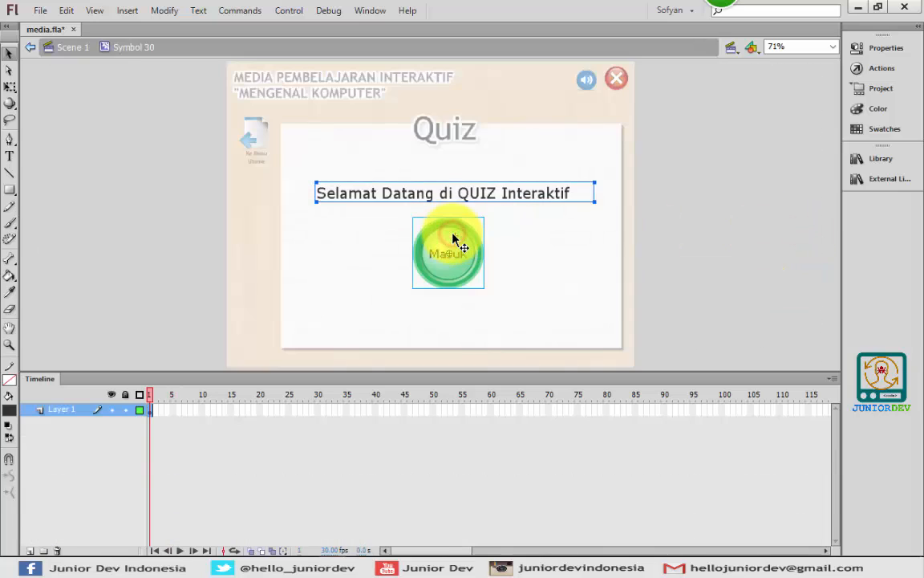
left_click(97, 292)
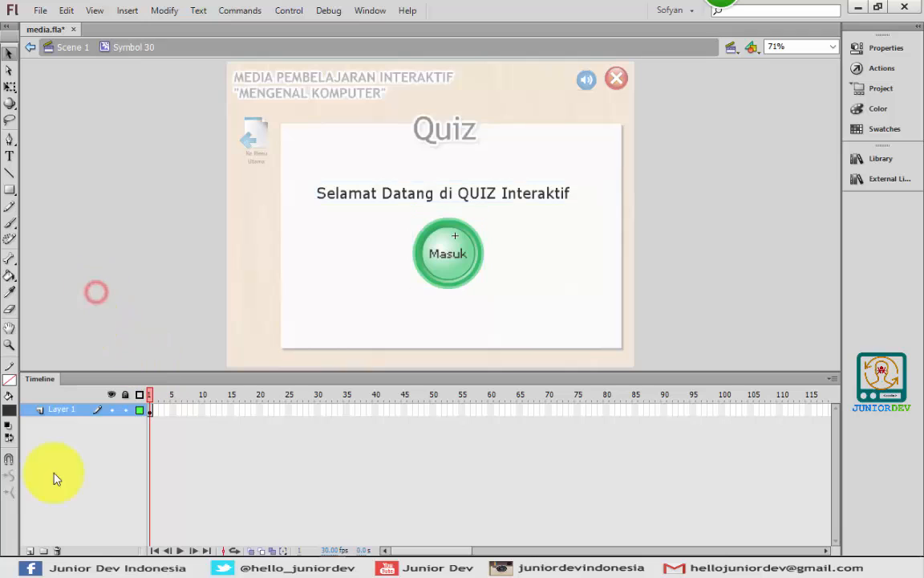
left_click(30, 550)
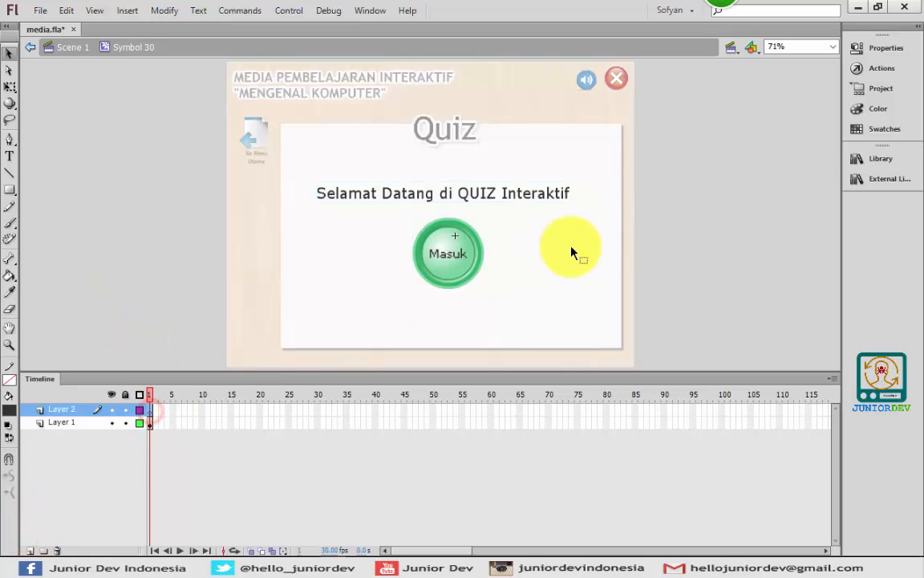
left_click(876, 70)
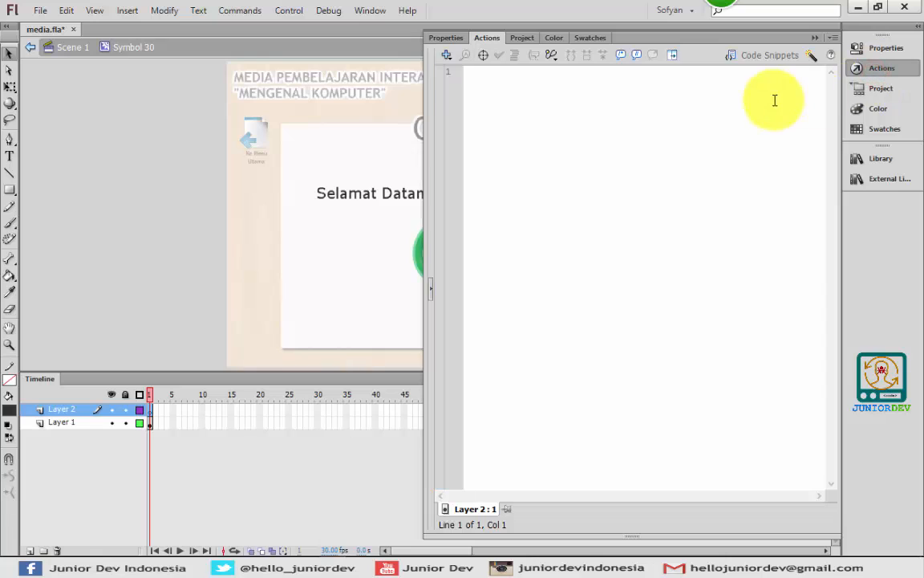
left_click(736, 94)
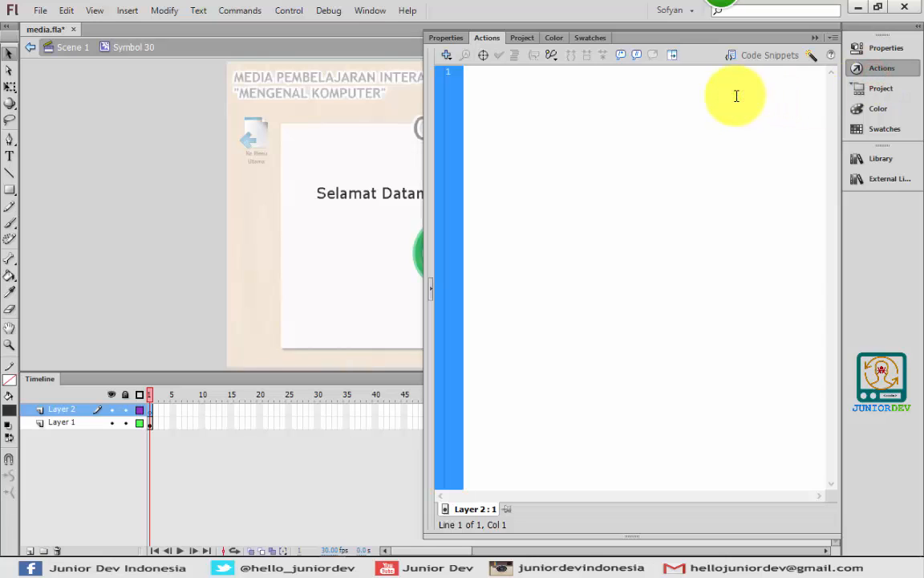
type("stop();")
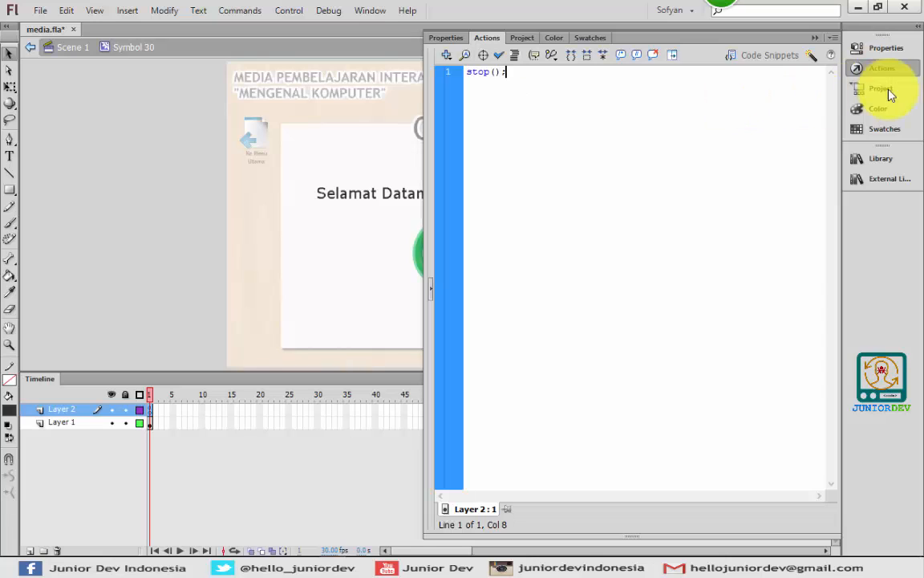
left_click(890, 69)
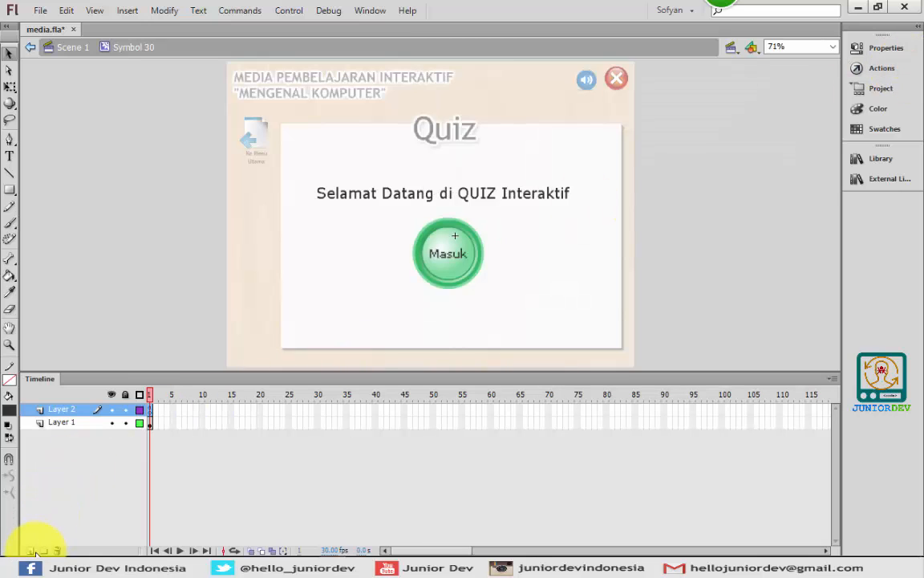
Add another layer on top in the movie clip and label its first frame "quiz"
left_click(30, 550)
left_click(146, 410)
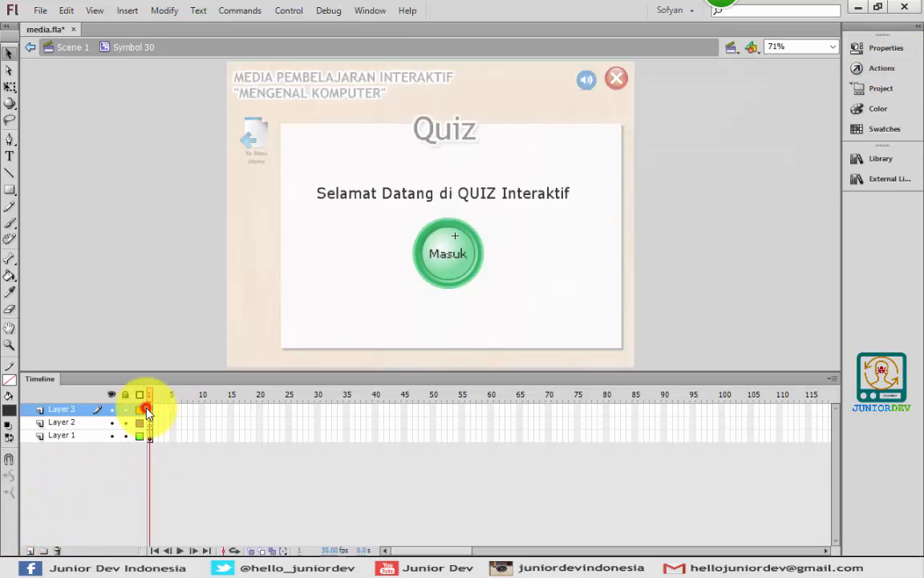
left_click(147, 409)
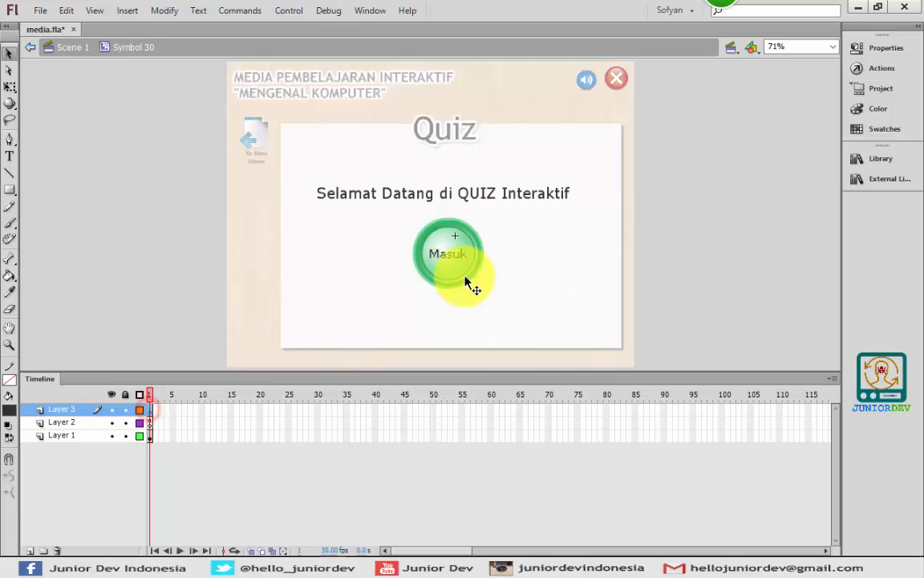
left_click(884, 47)
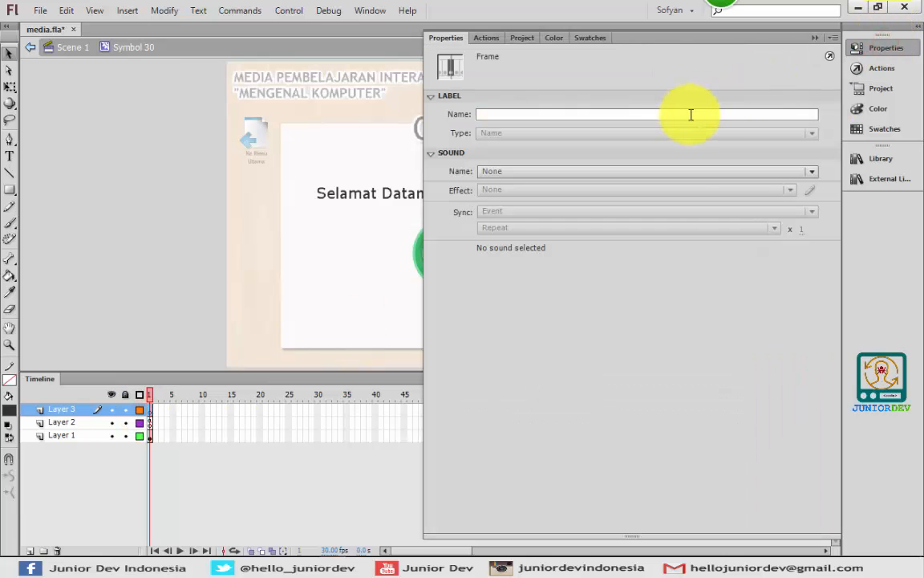
left_click(671, 112)
type("quiz")
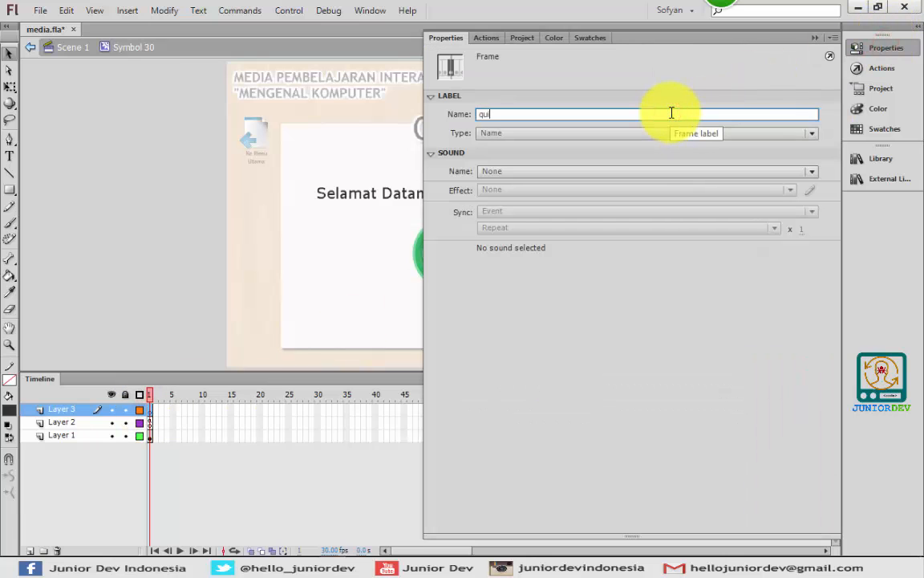
left_click(872, 49)
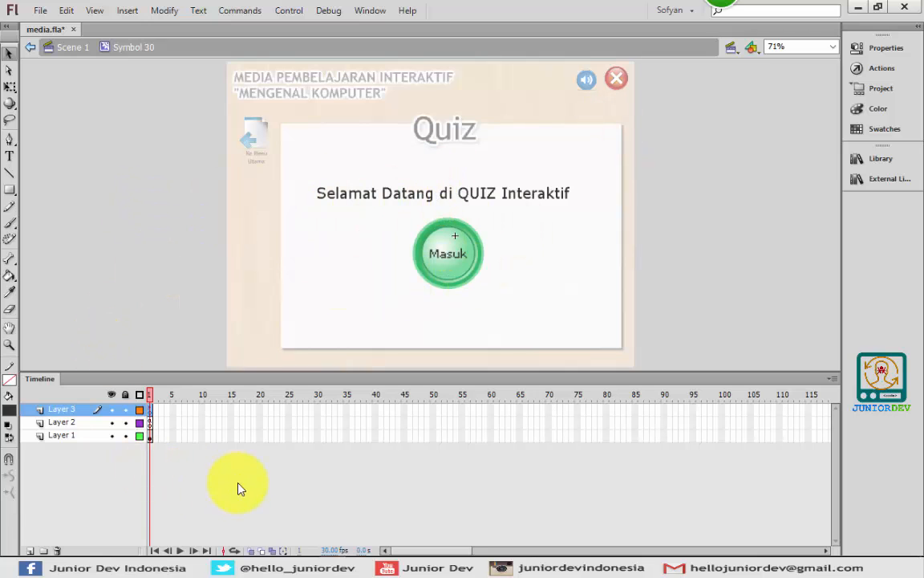
Add four new layers to the movie clip, stacked between Layer 1 and Layer 2
left_click(30, 550)
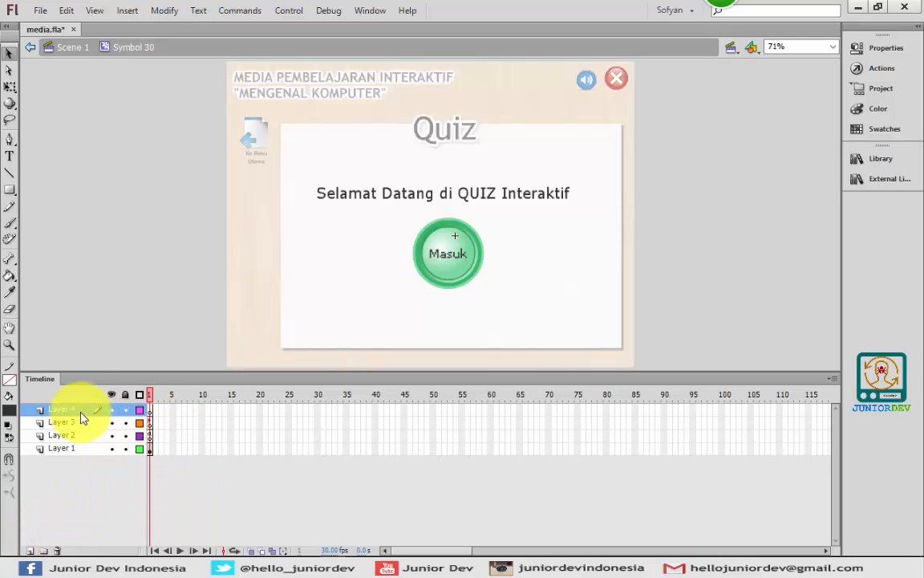
left_click_drag(80, 411, 89, 443)
left_click(154, 438)
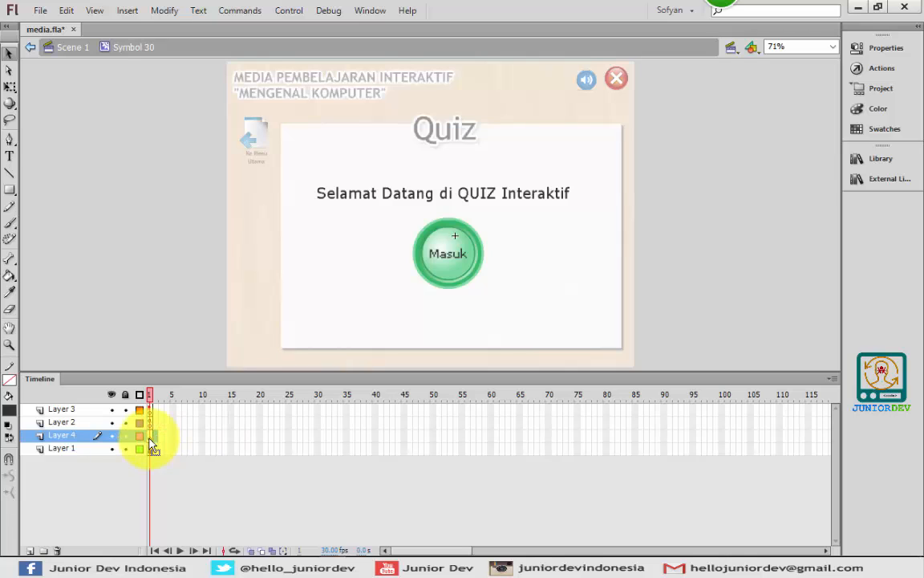
left_click(30, 551)
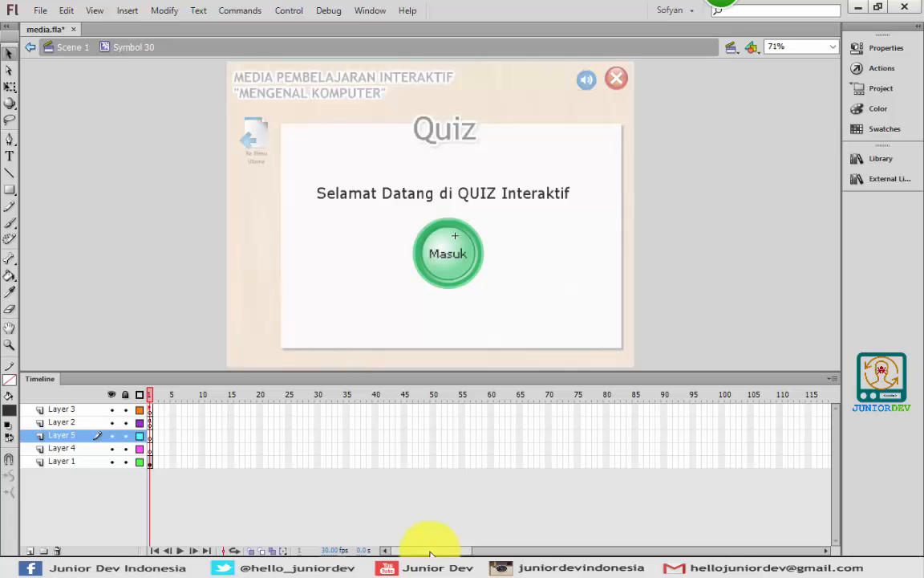
left_click(154, 435)
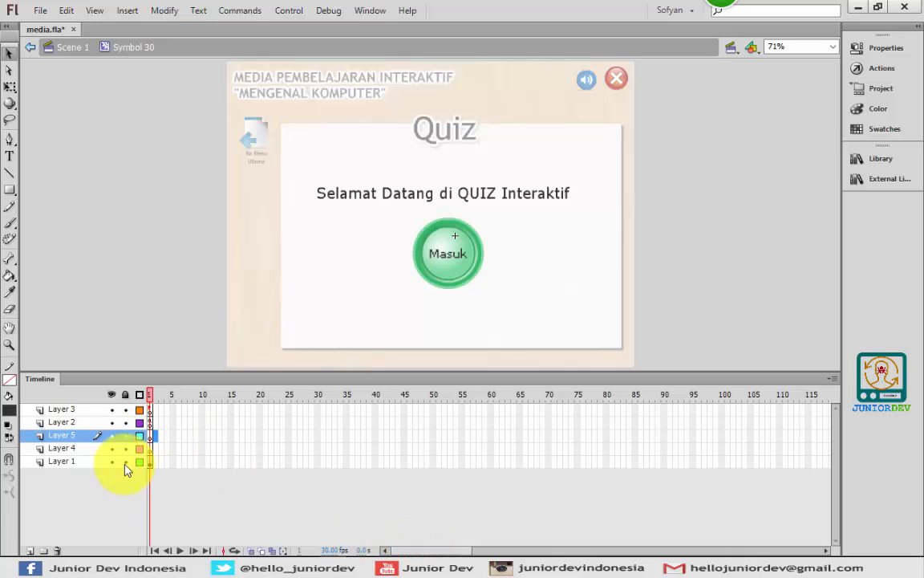
left_click(30, 550)
left_click(30, 551)
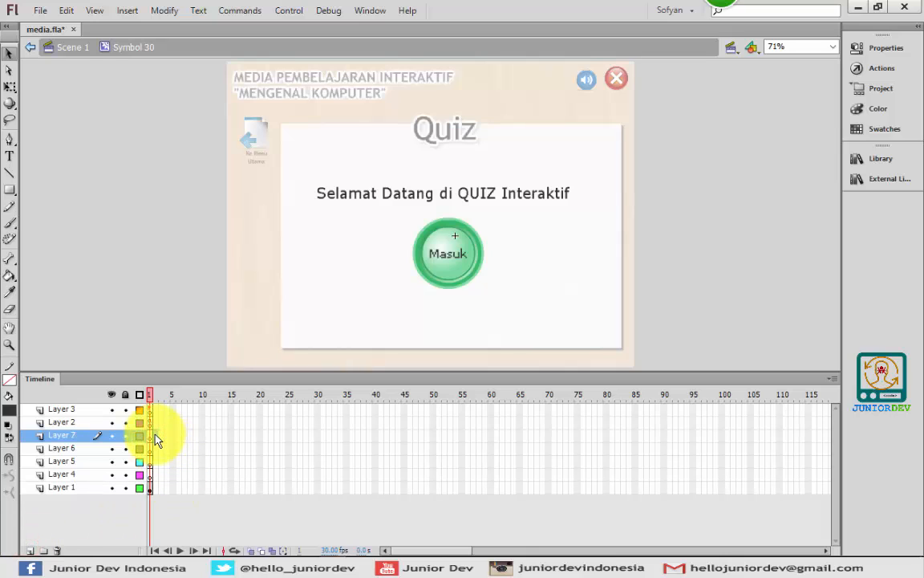
Convert frame 2 of Layers 4, 5, 6 and 7 to keyframes
left_click(153, 474)
right_click(152, 474)
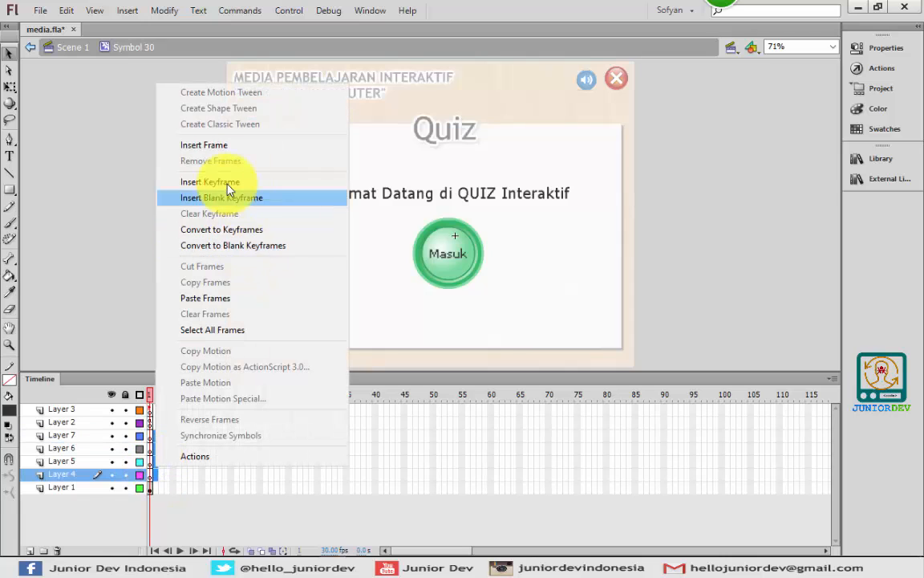
left_click(224, 230)
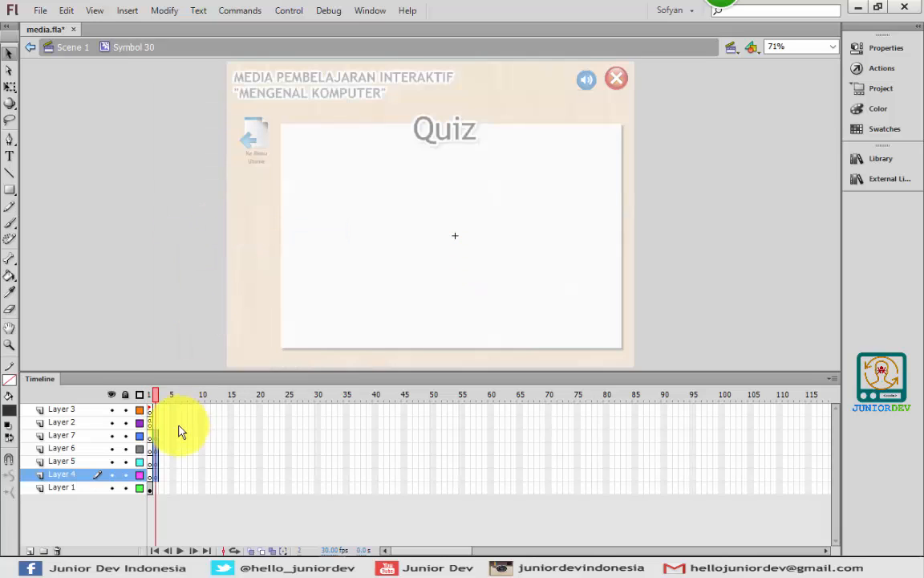
left_click(156, 437)
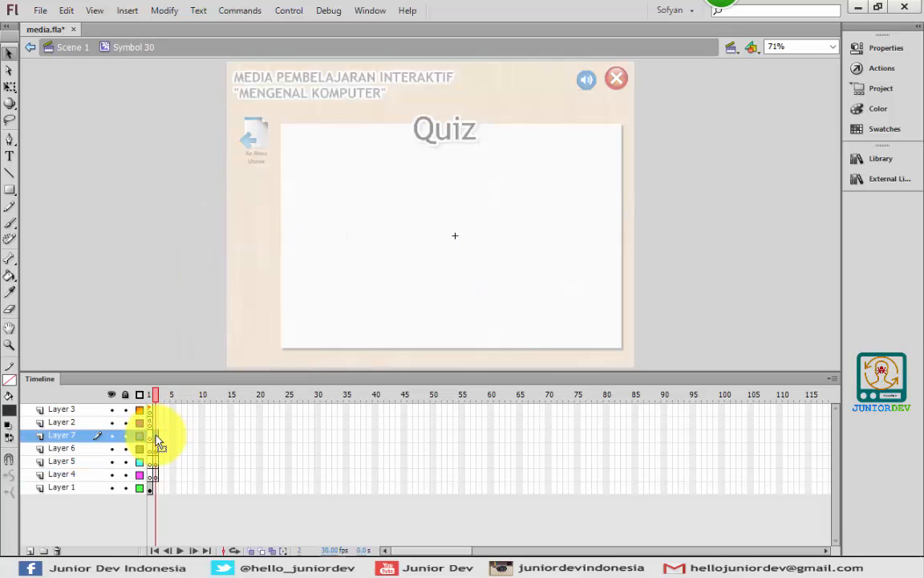
Give the Masuk button on Layer 1 an on (release) script that calls nextFrame()
left_click(150, 488)
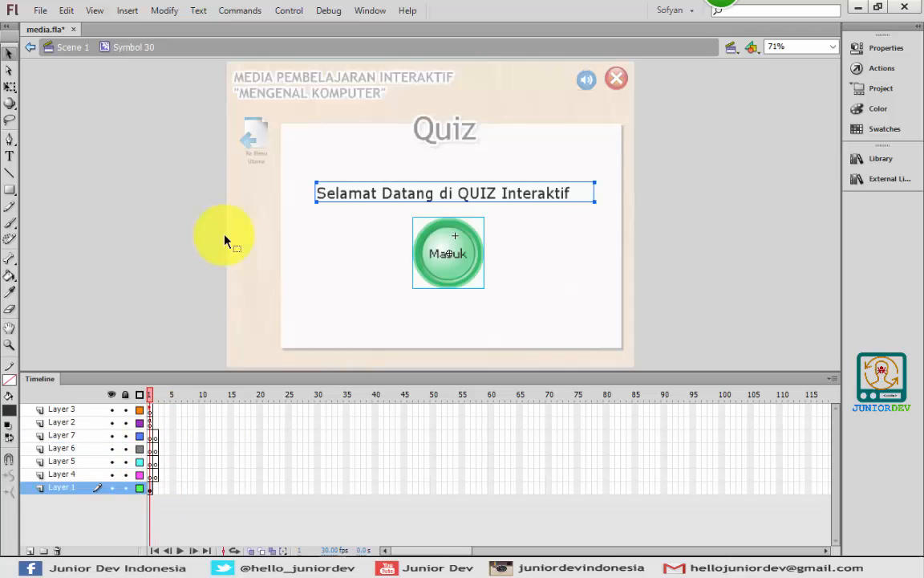
left_click(473, 234)
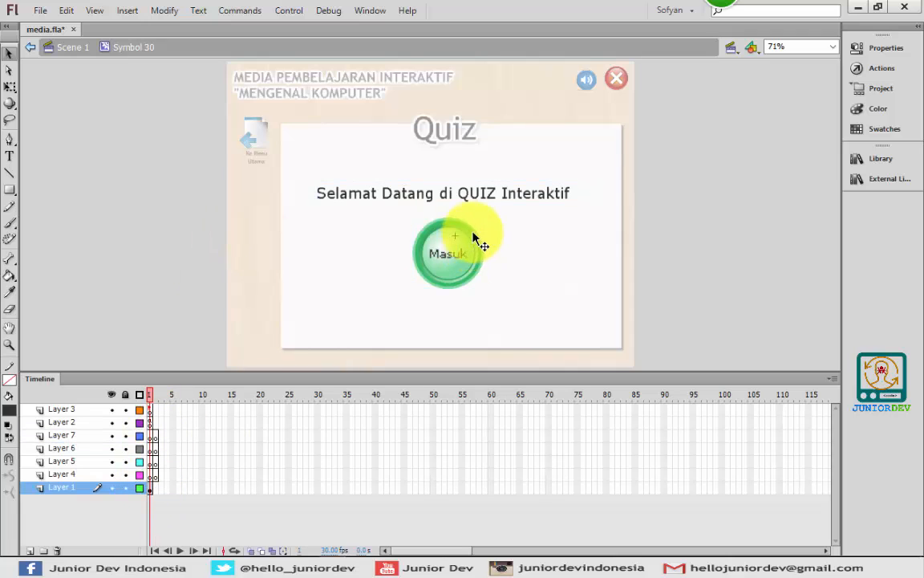
left_click(882, 68)
left_click(694, 137)
type("c")
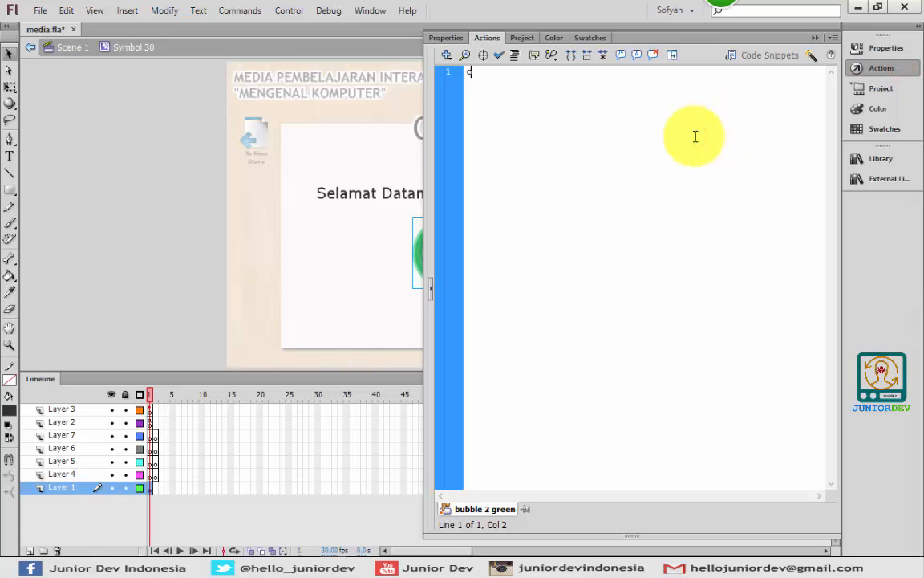
type("n (re")
key("Return")
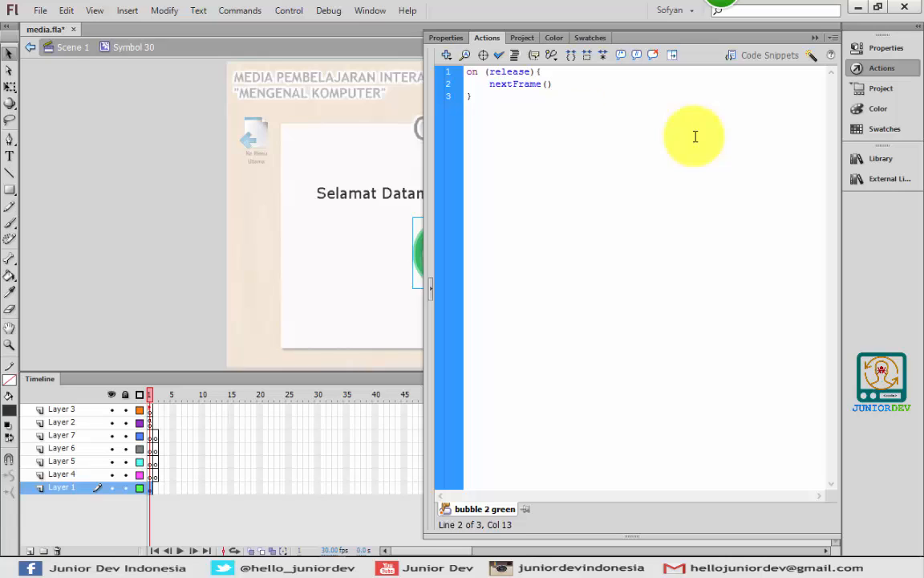
left_click(890, 68)
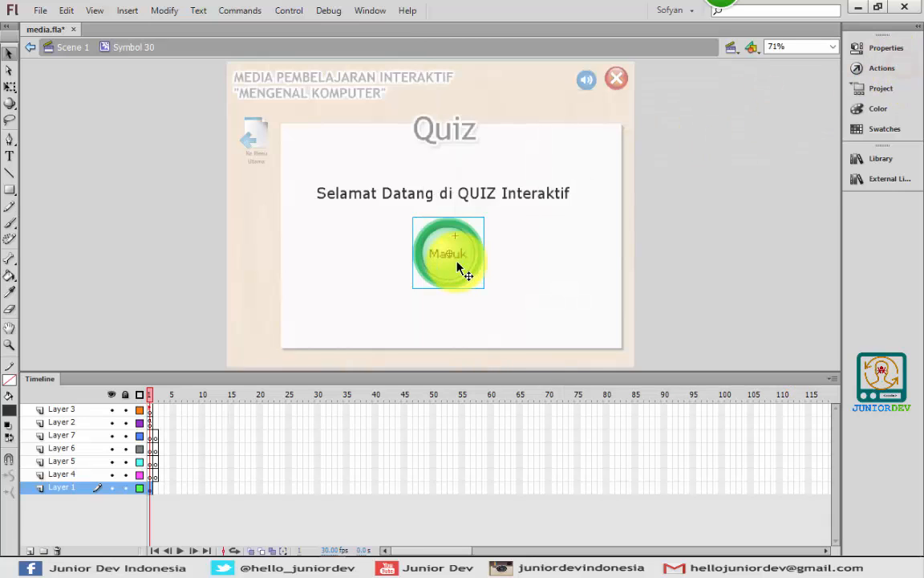
Insert a keyframe at frame 2 of Layer 2, the layer with the stop action
left_click(154, 435)
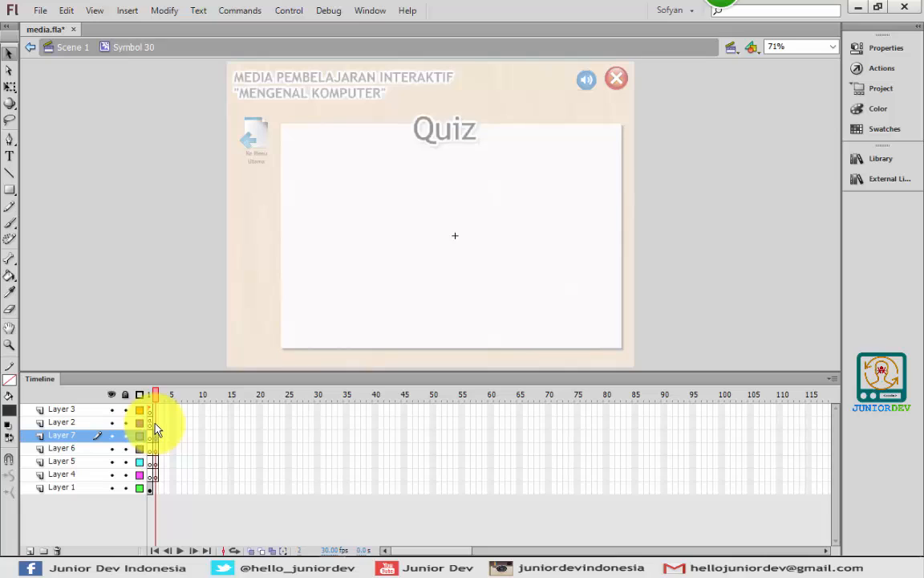
left_click(154, 422)
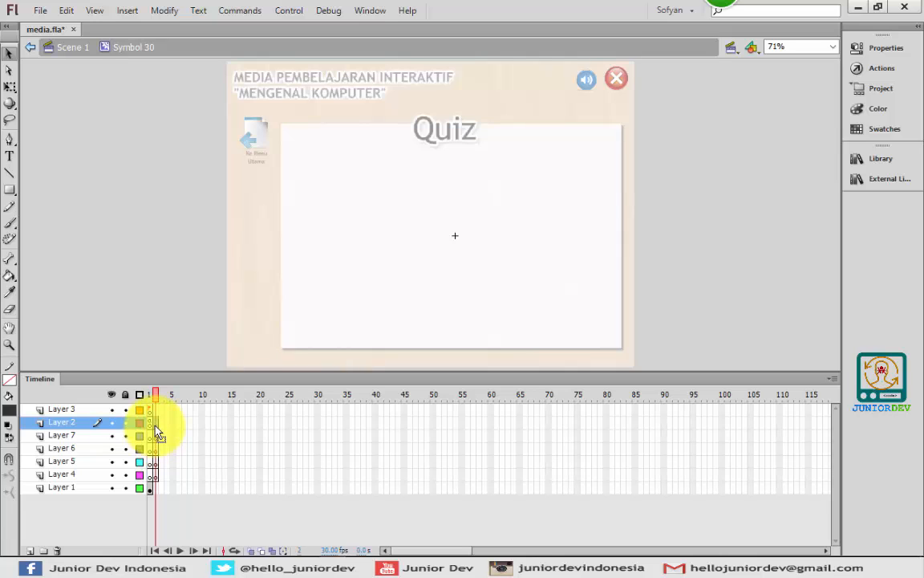
Add the question number "1." as text on frame 2 of Layer 4, near the upper-left corner of the white quiz area
left_click(156, 475)
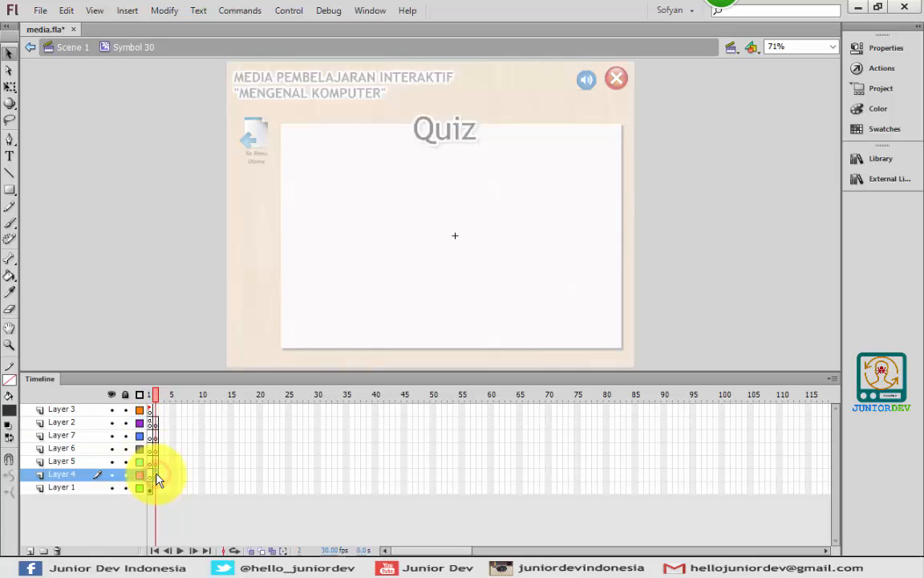
left_click(10, 156)
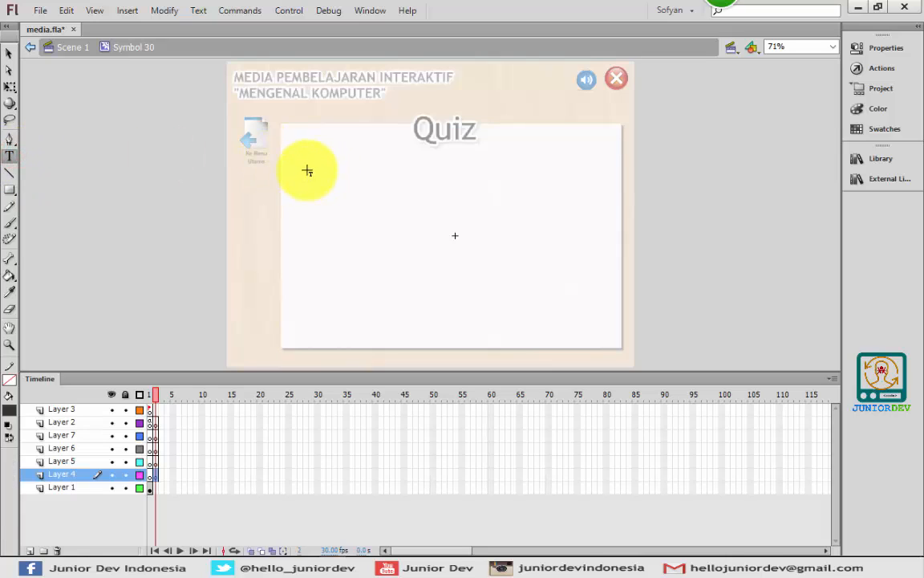
left_click(299, 165)
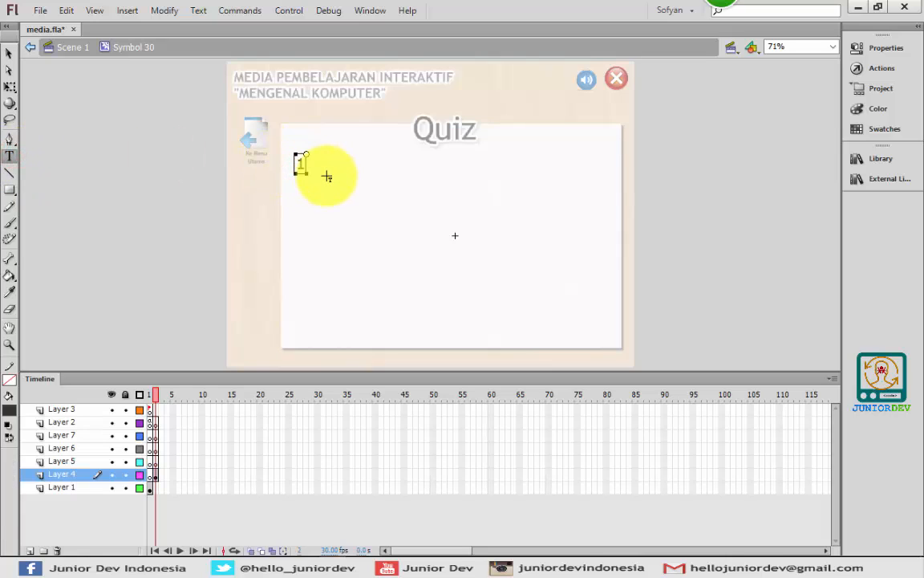
left_click(10, 53)
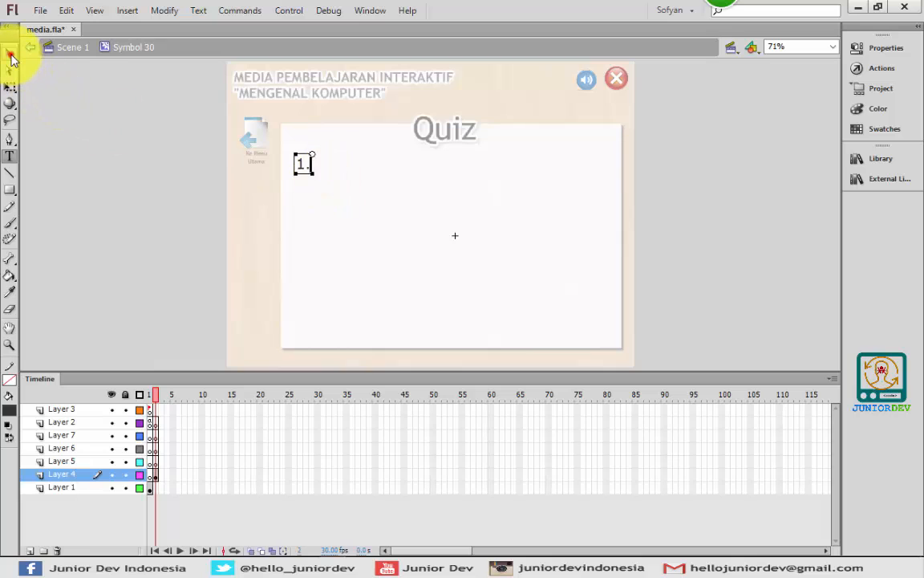
left_click(153, 164)
Add the question text "Pertanyaan 1" beside the number "1." on Layer 4
left_click(10, 155)
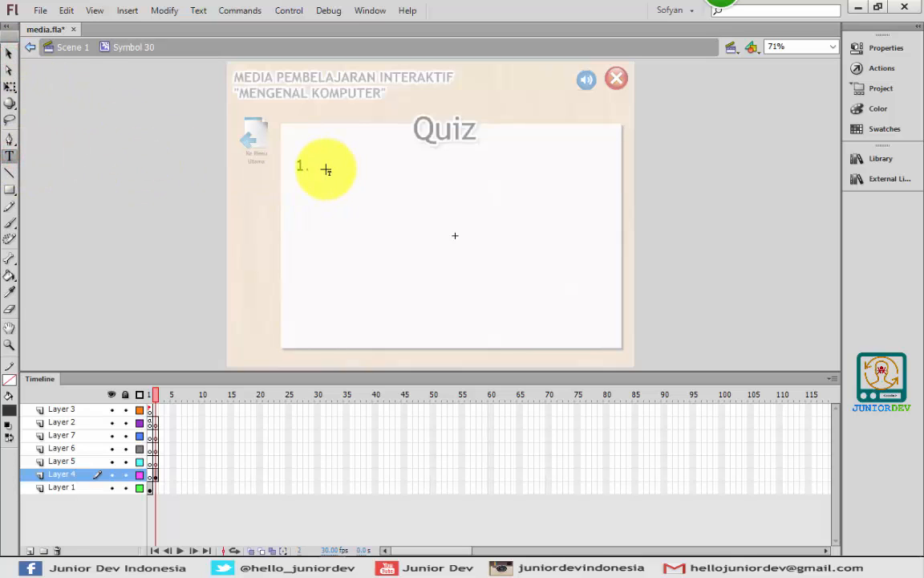
left_click(326, 168)
type("Pertanyaan 1")
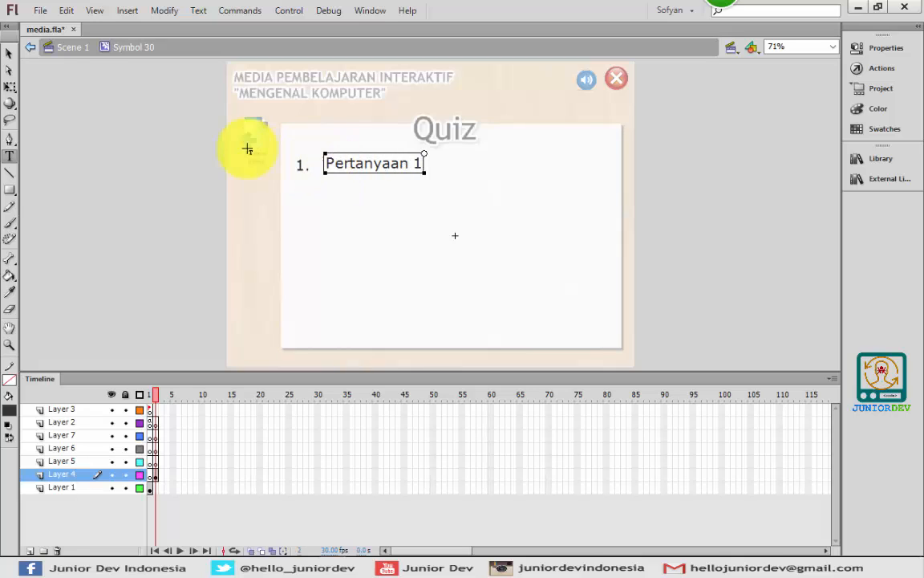
left_click(9, 53)
left_click(372, 162)
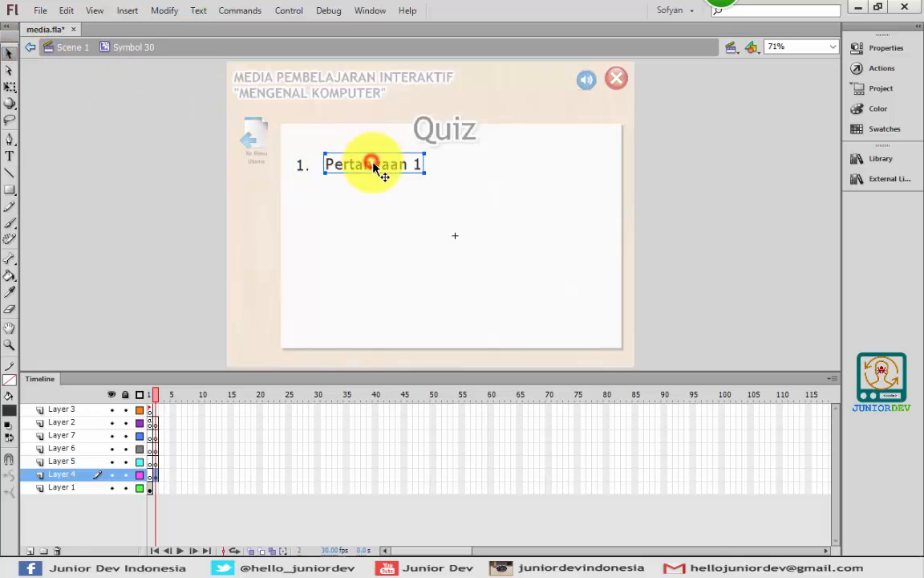
left_click(150, 187)
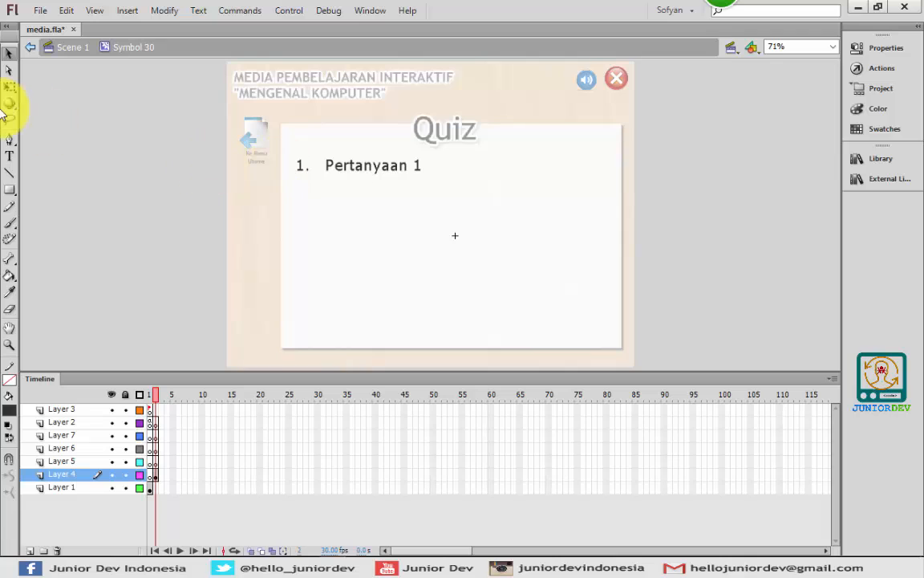
Add a wide text box reading "Jawaban 1" below the question, indented from the question text
left_click(9, 156)
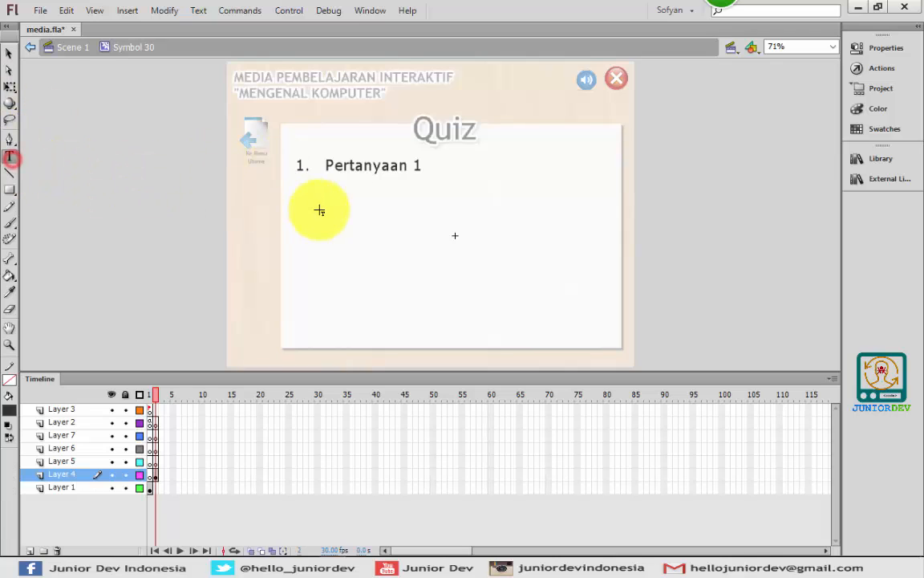
left_click_drag(352, 225, 543, 223)
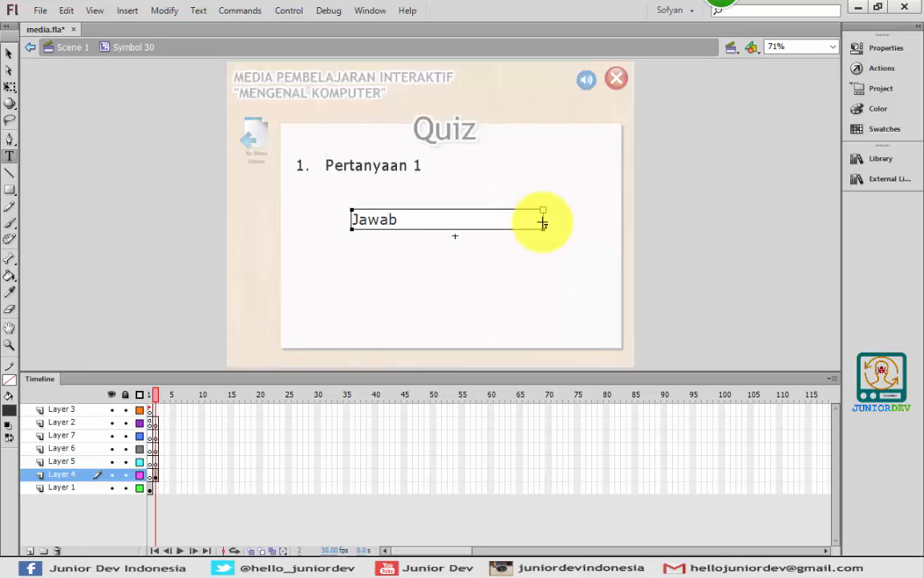
left_click(10, 53)
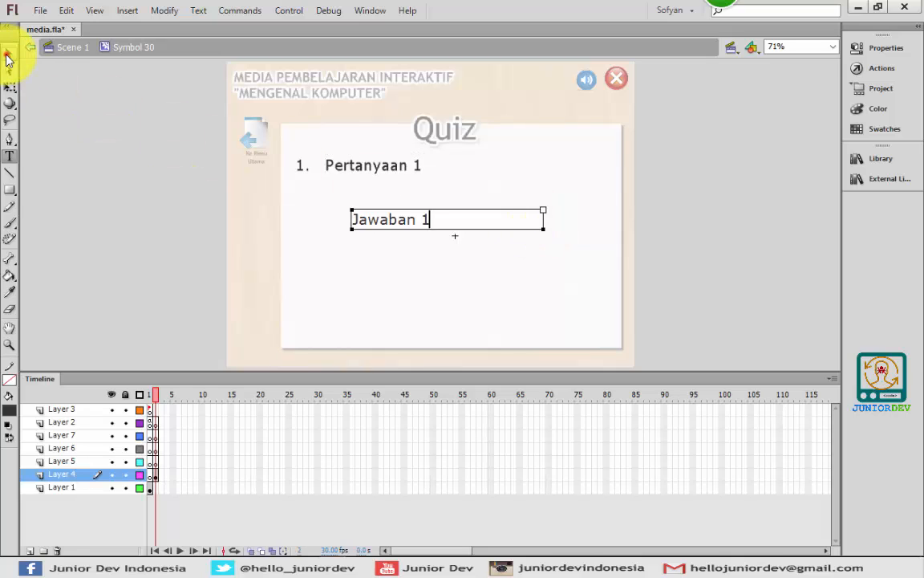
Paste a copy of the Jawaban 1 text in place, move it directly below the original and change it to "Jawaban 2"
right_click(144, 144)
left_click(190, 200)
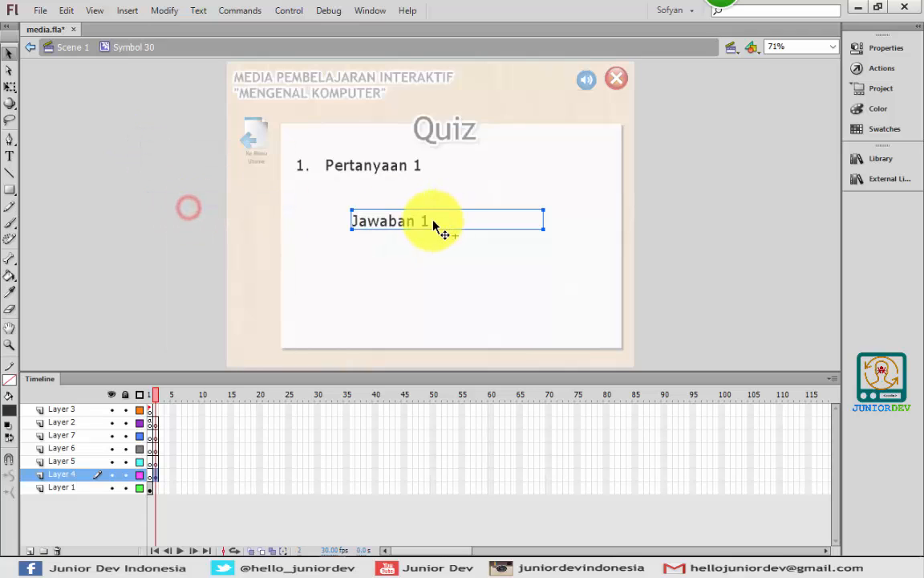
left_click_drag(411, 227, 421, 256)
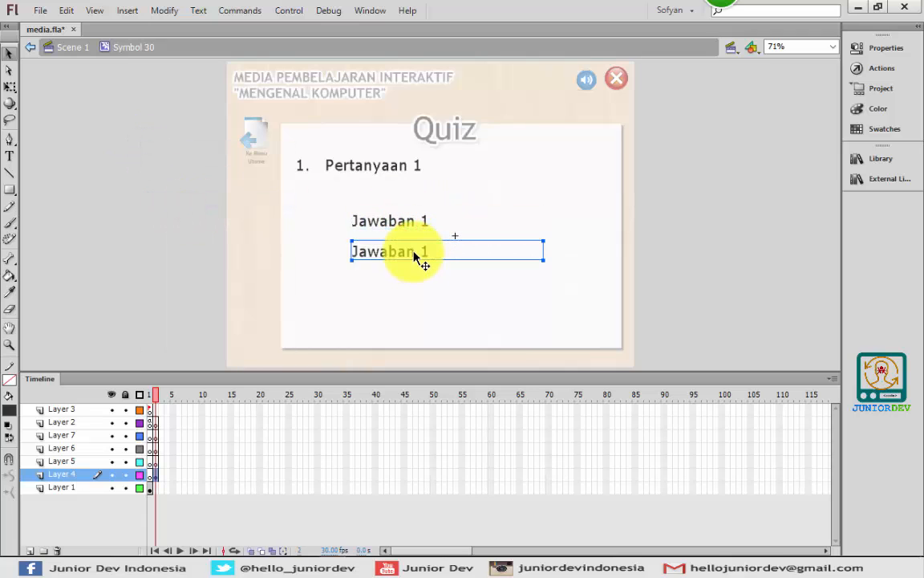
double_click(411, 253)
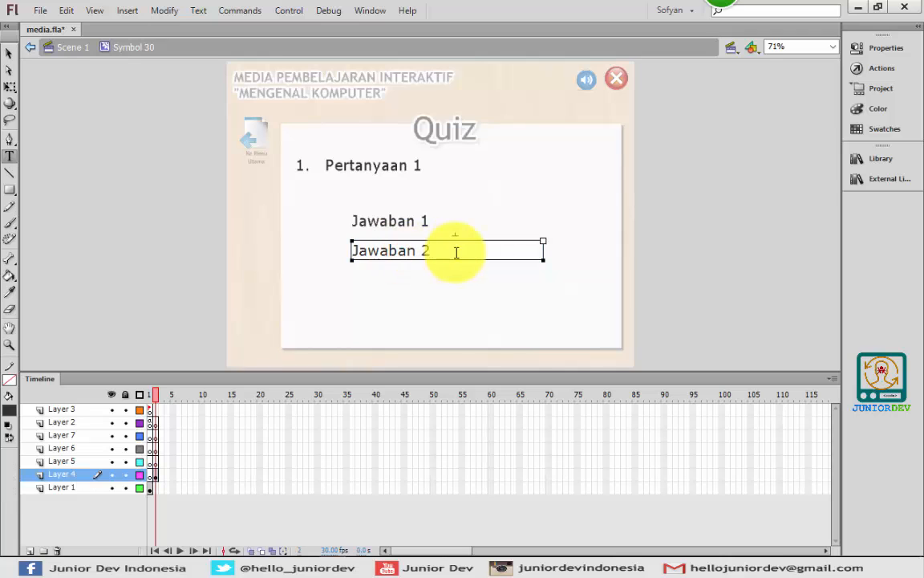
type("2")
left_click(8, 53)
left_click(161, 175)
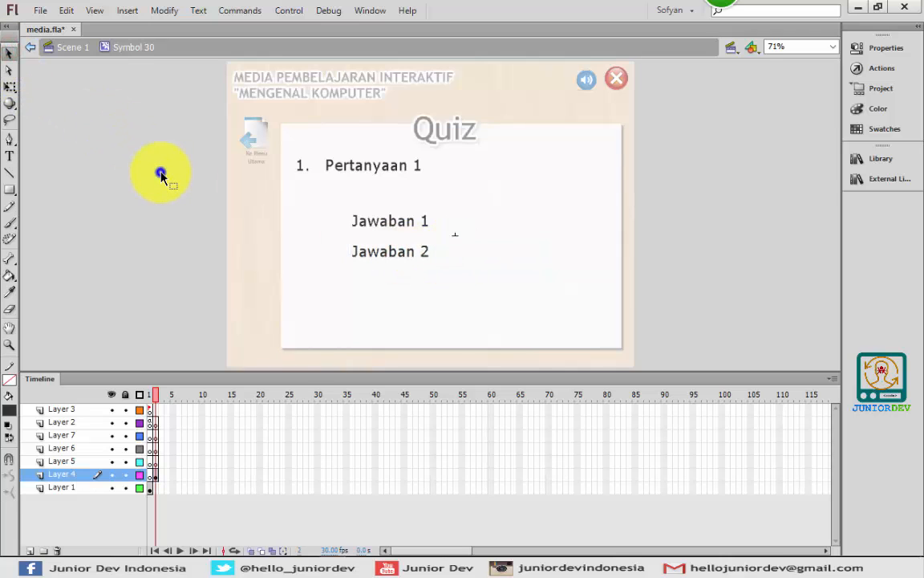
Paste another copy of the Jawaban 1 text in place, move it below Jawaban 2 and change it to "Jawaban 3"
right_click(160, 175)
left_click(201, 227)
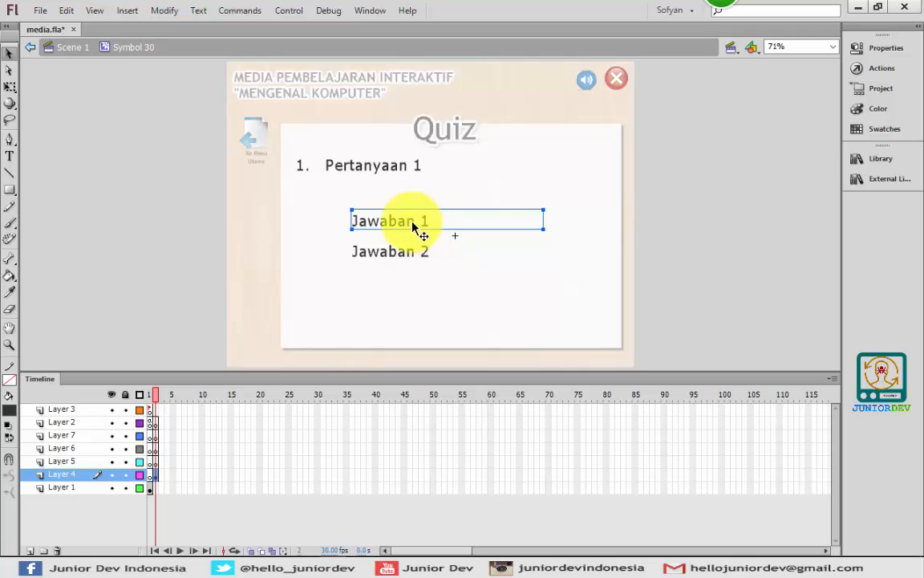
left_click_drag(412, 225, 411, 285)
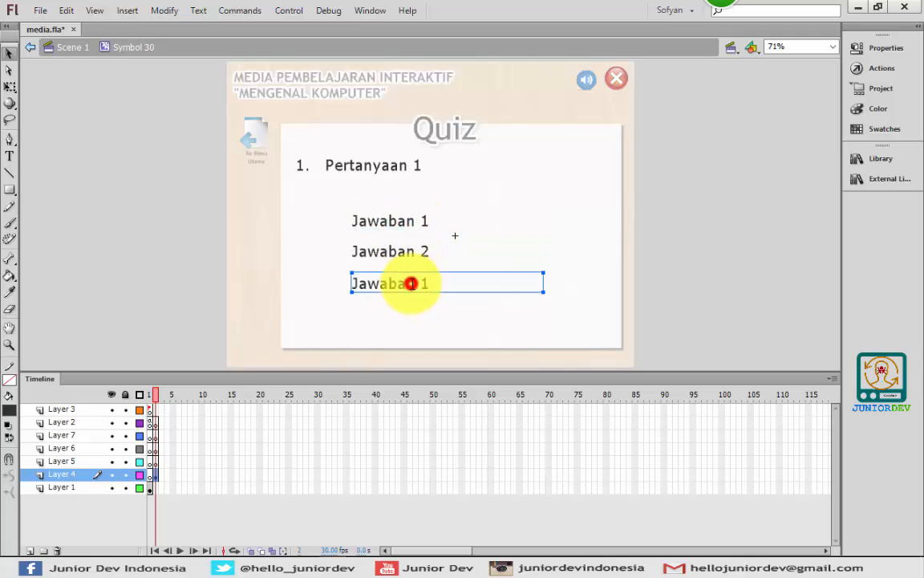
double_click(411, 283)
key("BackSpace")
type("3")
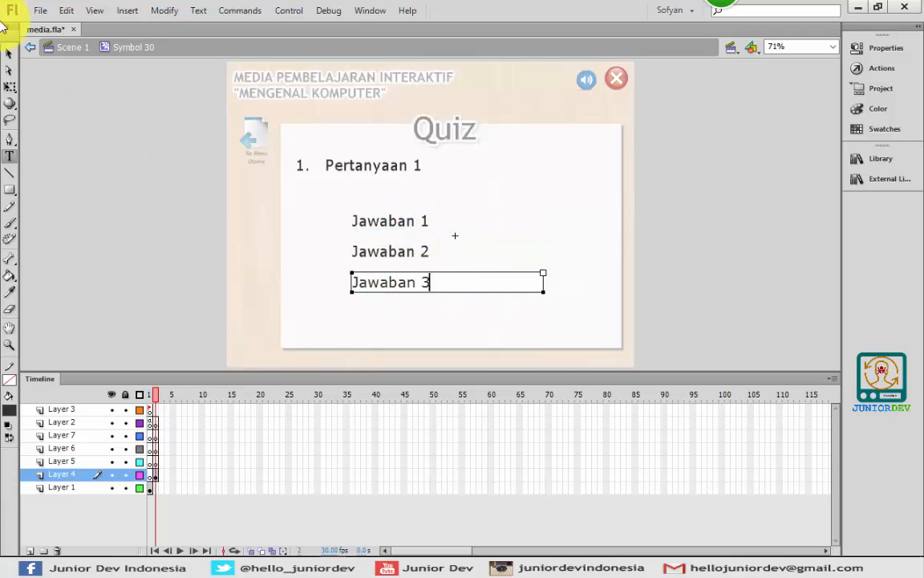
left_click(9, 52)
Paste one more copy of the Jawaban 1 text in place, move it below Jawaban 3 and change it to "Jawaban 4"
right_click(114, 147)
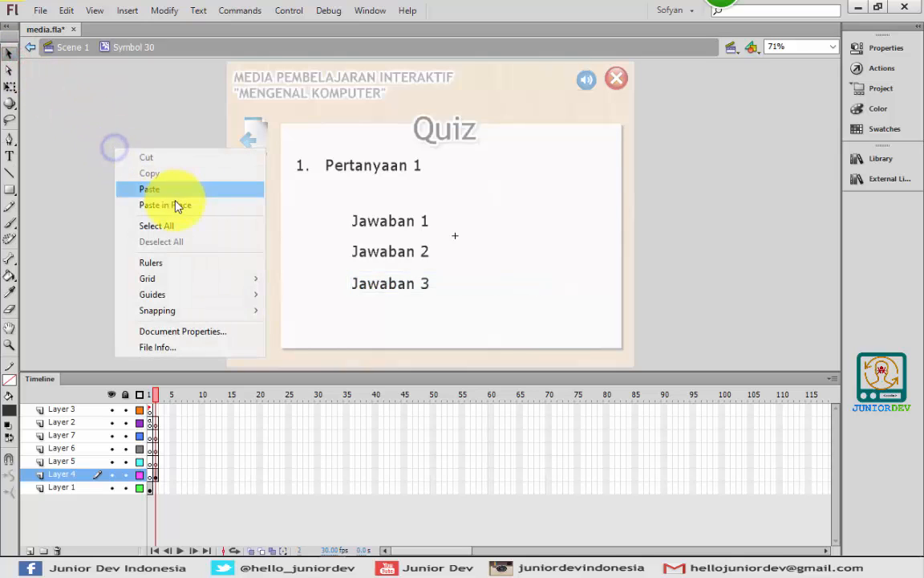
left_click(175, 206)
left_click_drag(406, 230, 398, 319)
double_click(399, 314)
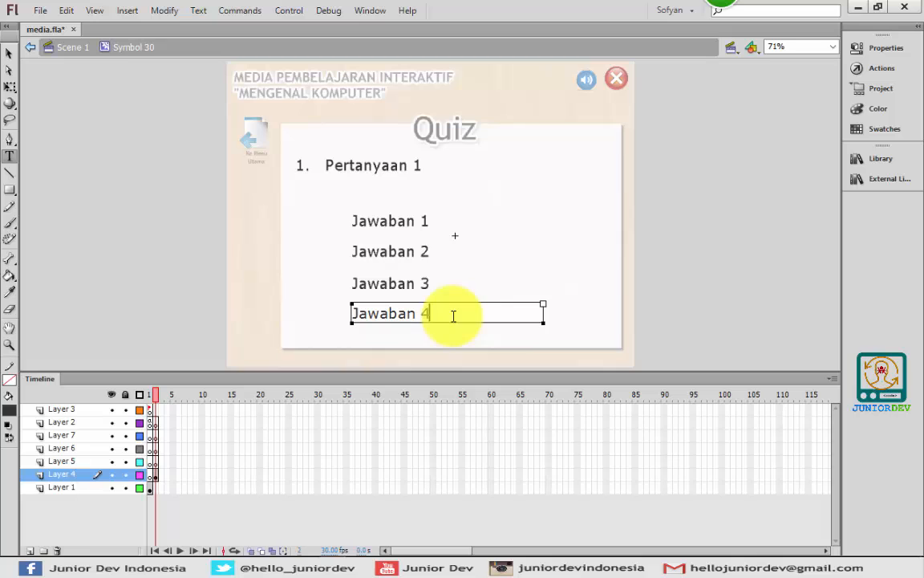
type("4")
left_click(9, 53)
left_click(115, 224)
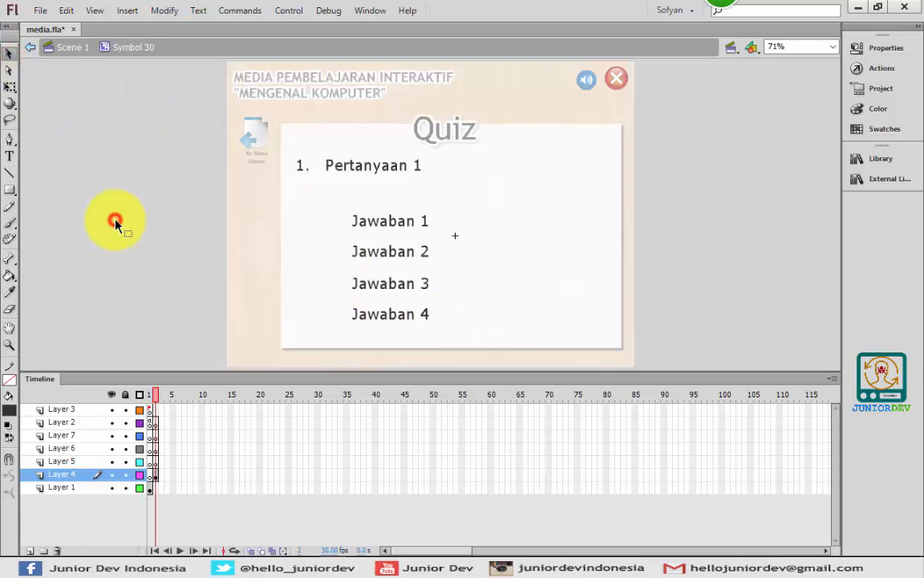
left_click(153, 476)
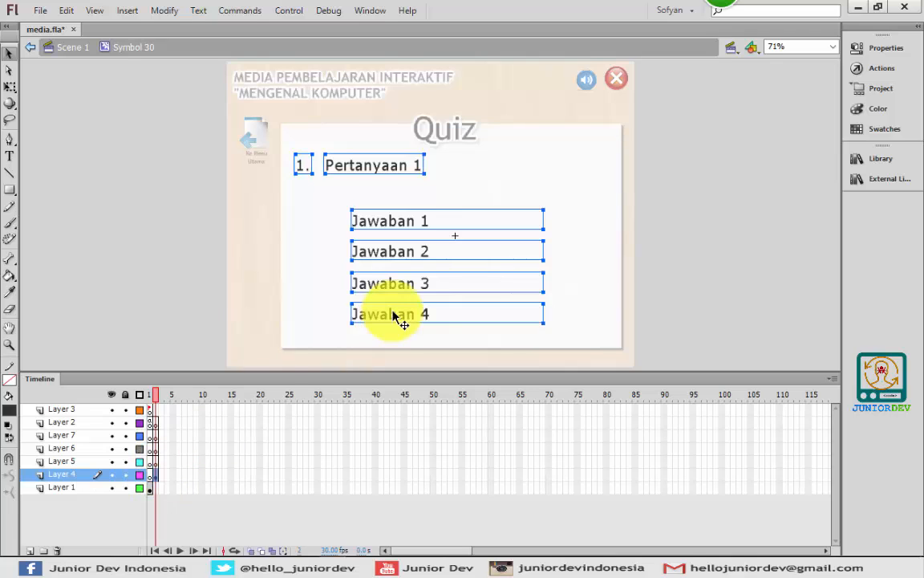
left_click(220, 281)
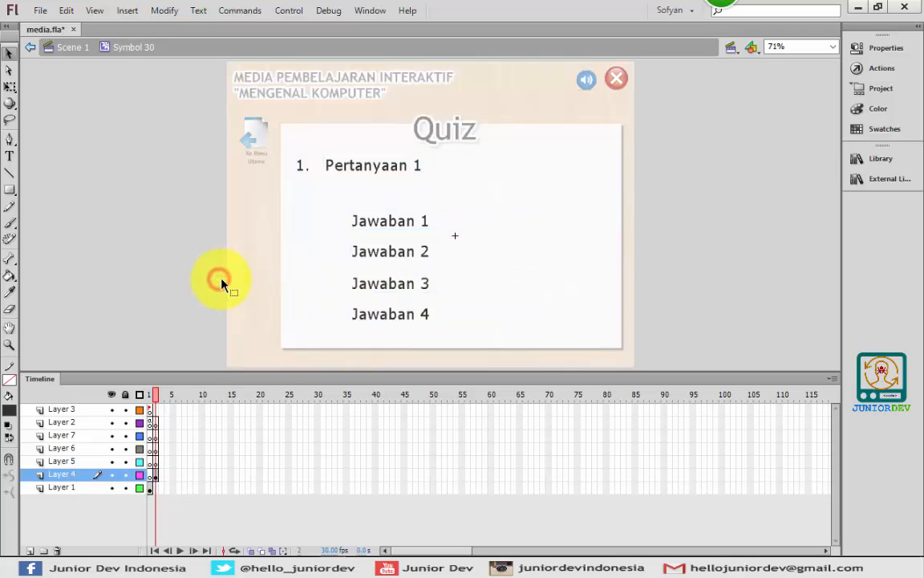
On frame 2 of Layer 5, place the library's blue oval button beside Jawaban 1 and the green oval button beside Jawaban 2
left_click(152, 462)
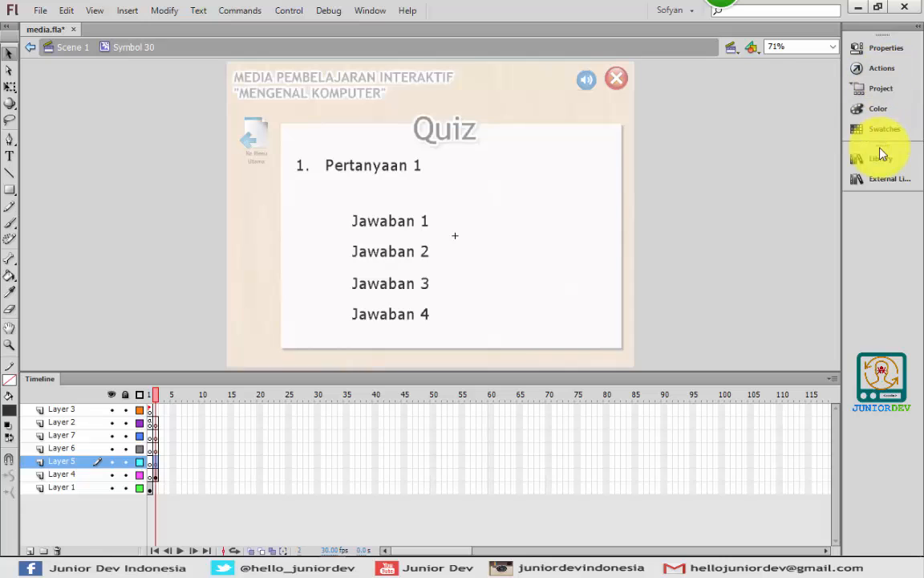
left_click(883, 178)
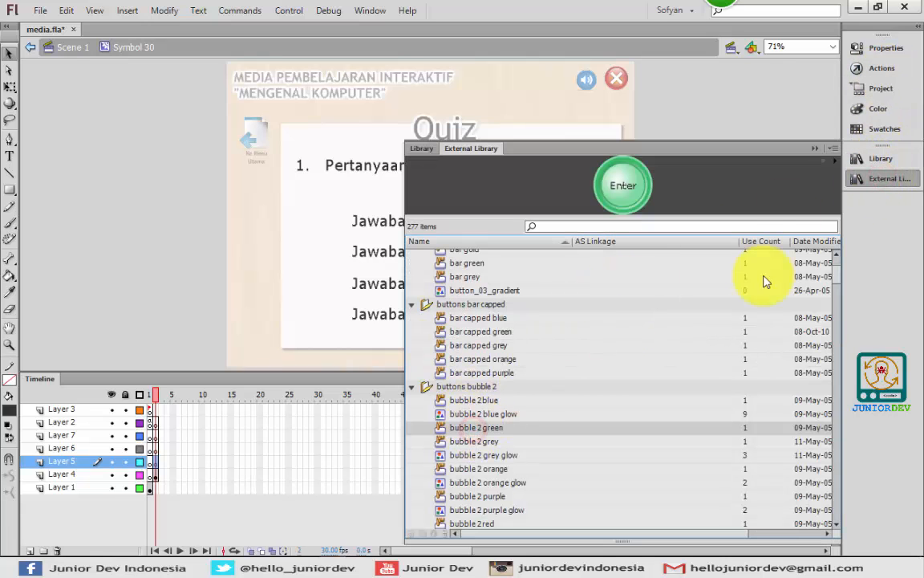
left_click_drag(835, 278, 844, 440)
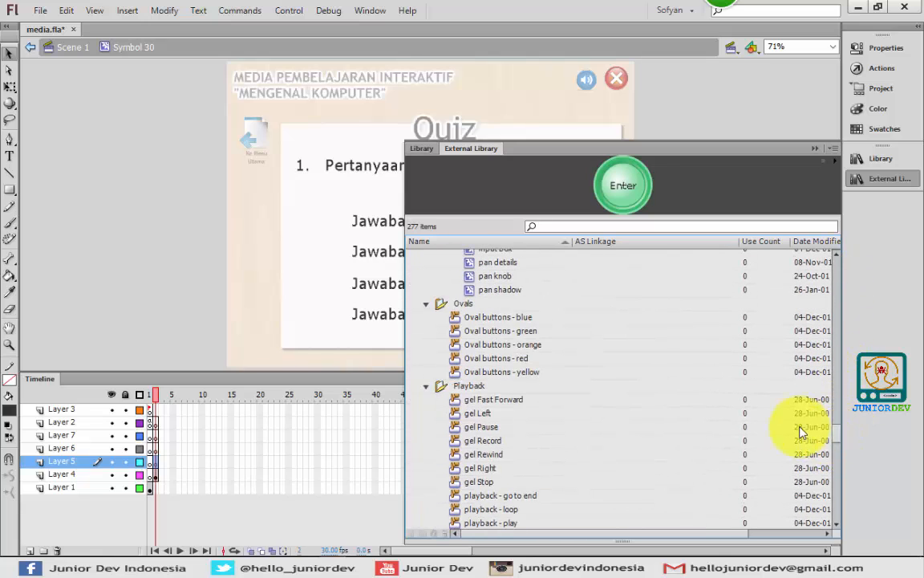
left_click(497, 317)
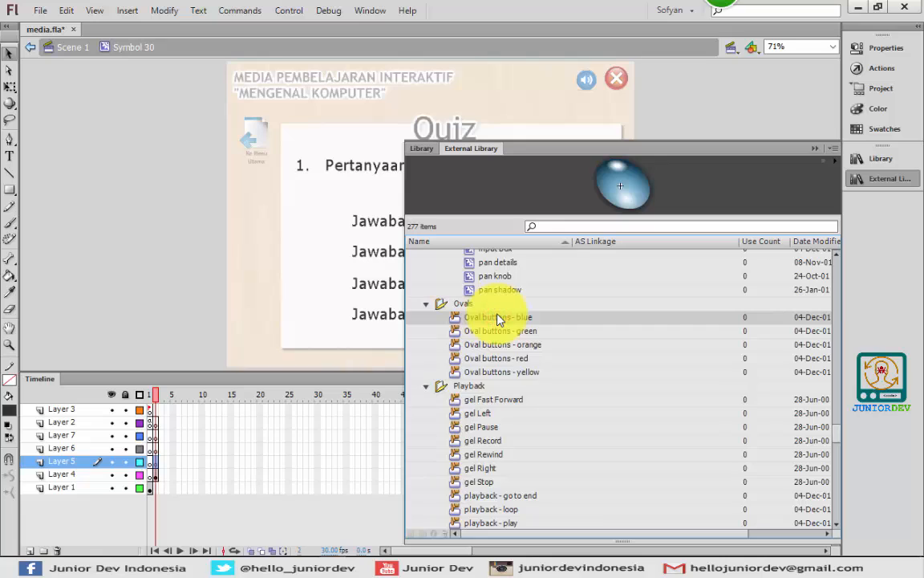
left_click_drag(501, 321, 336, 223)
left_click(511, 333)
left_click_drag(511, 333, 335, 257)
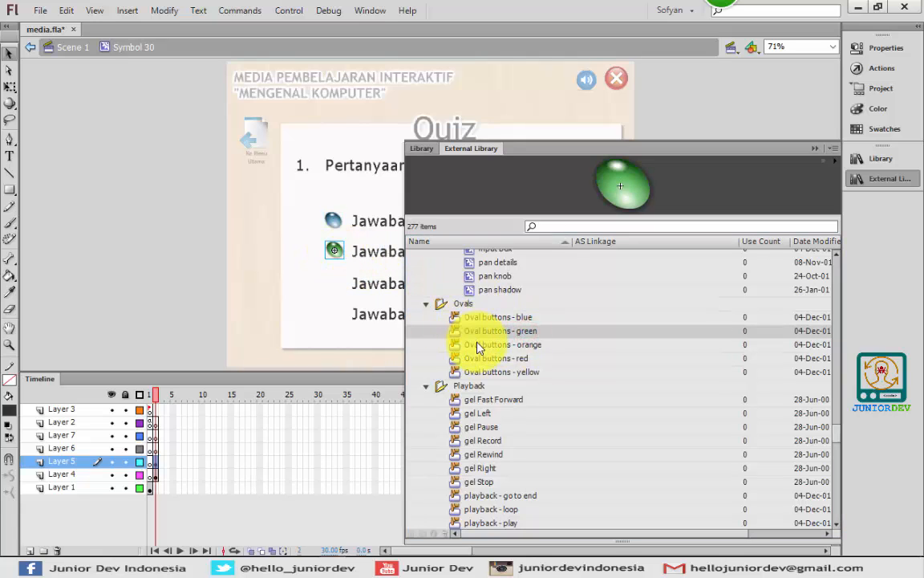
Place the orange oval button beside Jawaban 3 and the red oval button beside Jawaban 4 on Layer 5
left_click_drag(494, 345, 333, 285)
left_click(466, 358)
left_click_drag(477, 363, 333, 318)
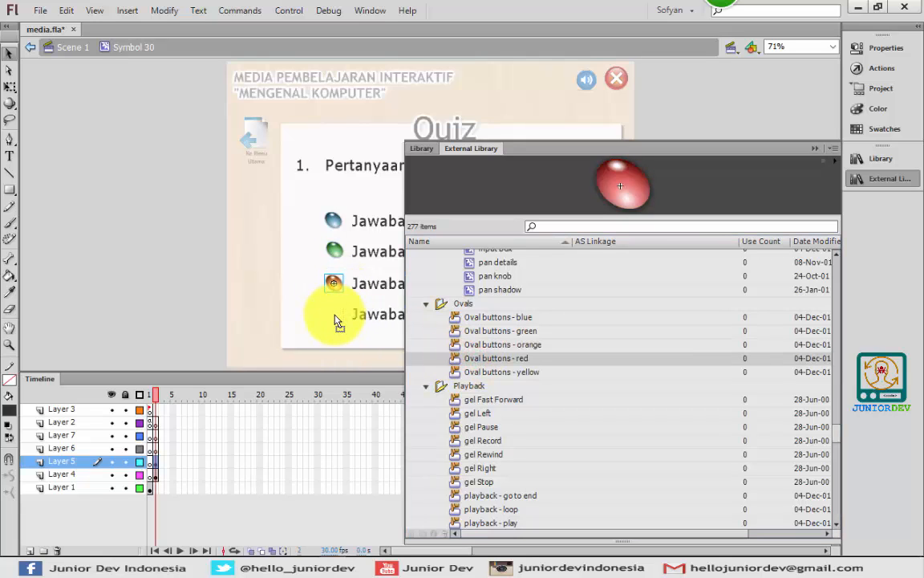
left_click(862, 184)
left_click(720, 208)
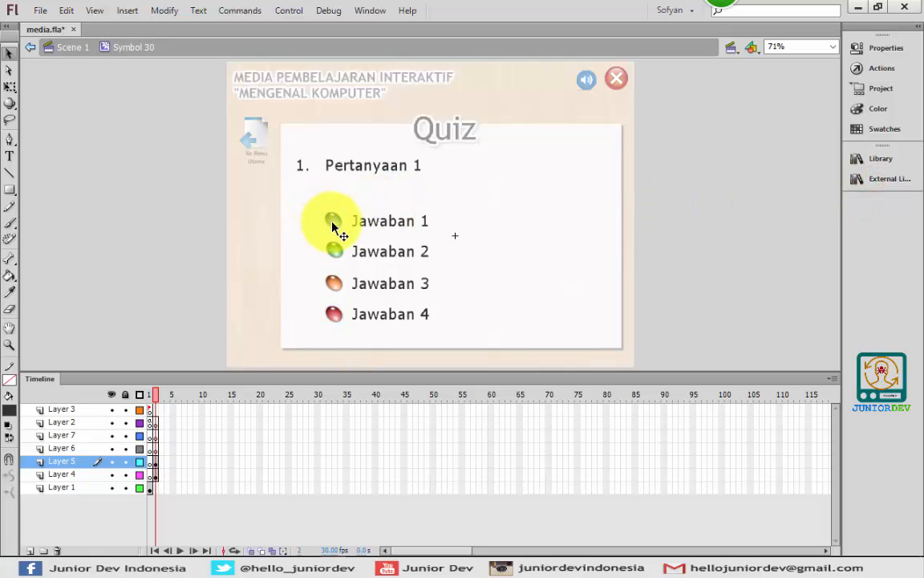
Add the letter "a" as text on the blue oval button and set its colour to white
left_click(9, 155)
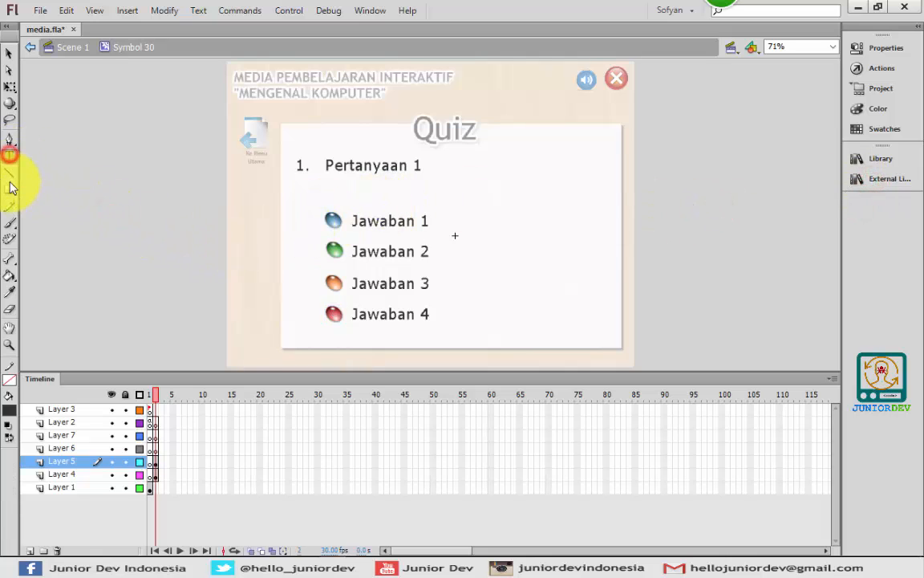
left_click(333, 215)
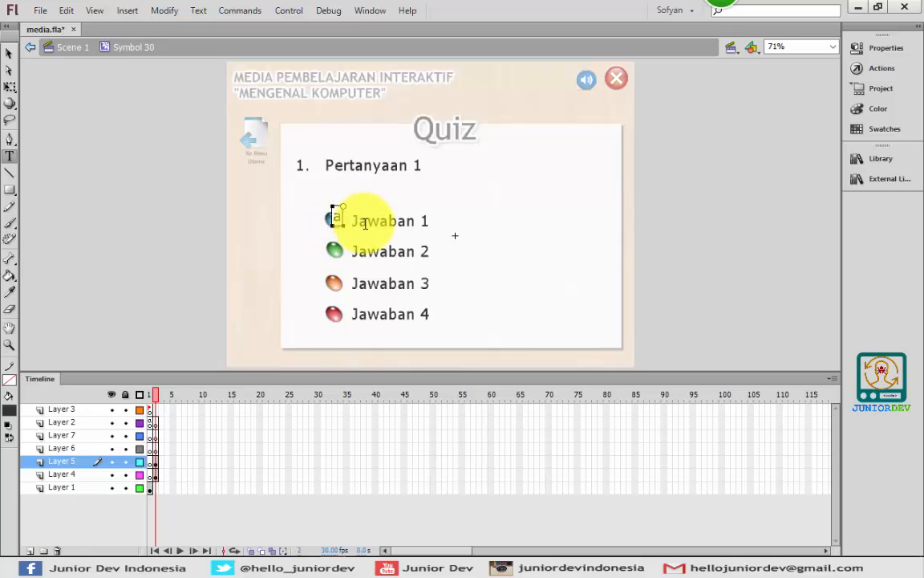
left_click(10, 53)
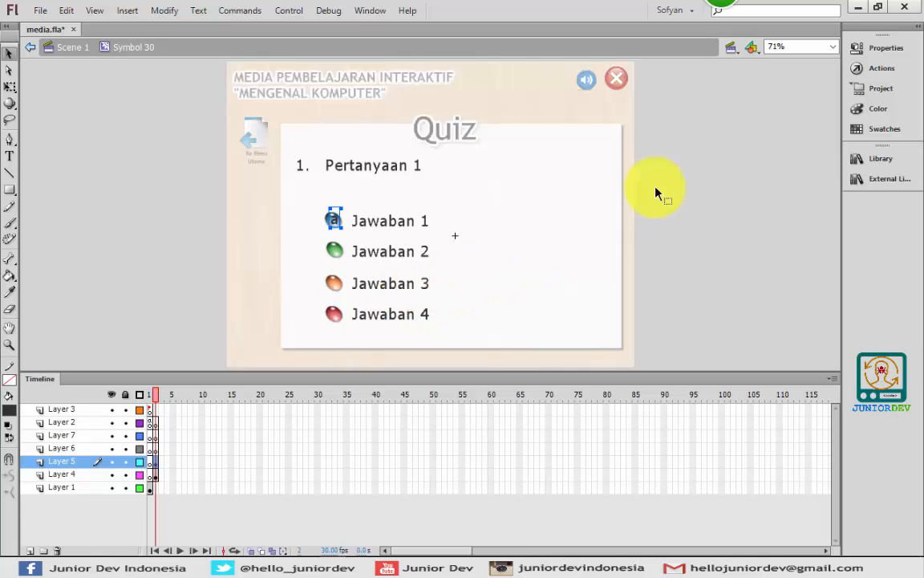
left_click(857, 47)
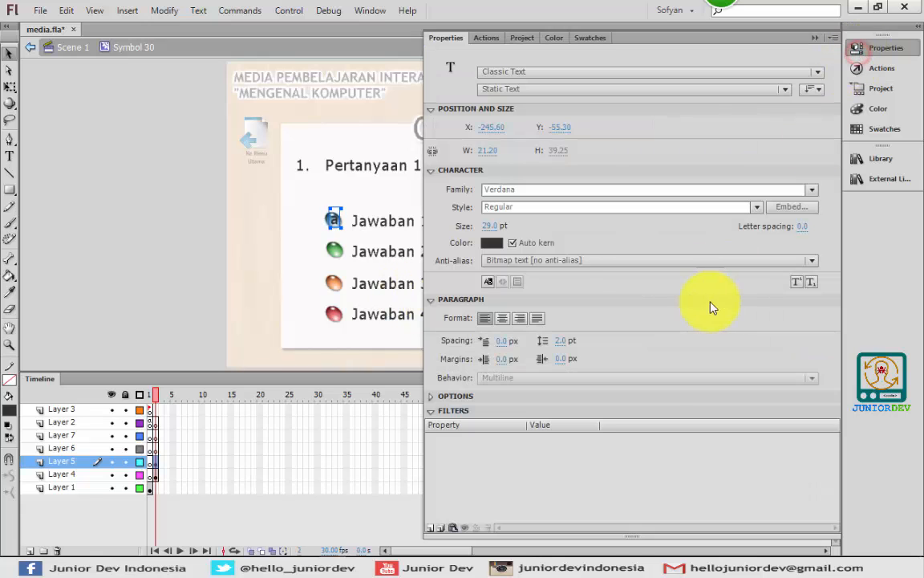
left_click(492, 242)
left_click(503, 324)
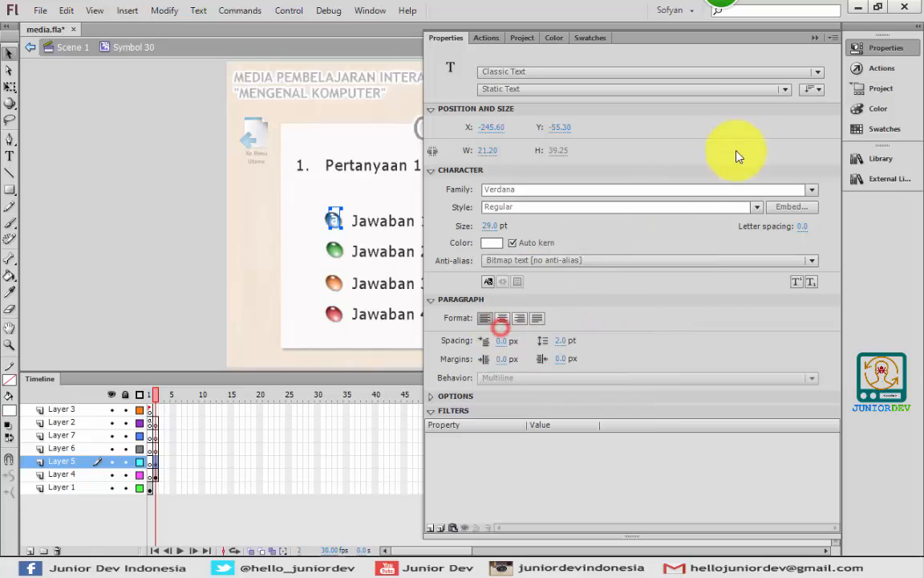
Paste a copy of the letter "a" in place, move it onto the green oval button and change it to "b"
left_click(857, 48)
left_click(782, 172)
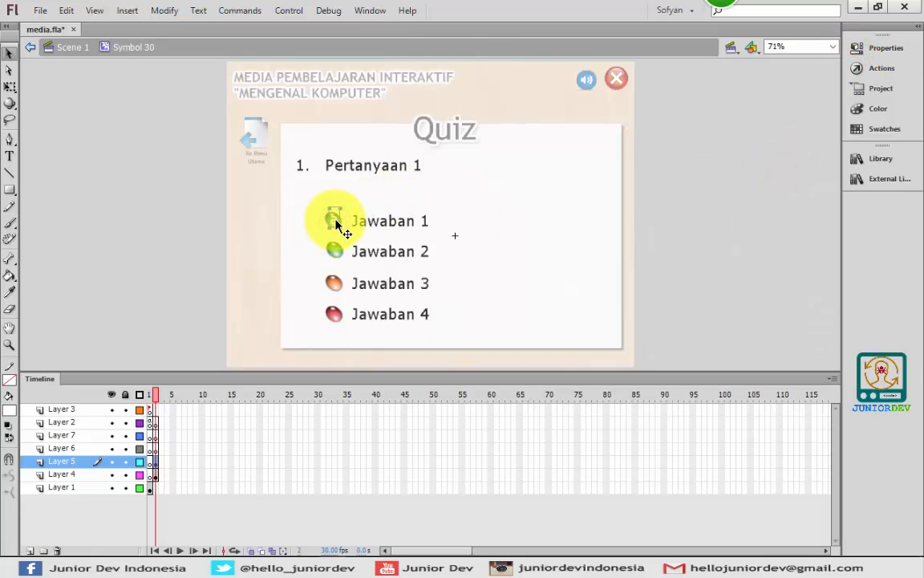
right_click(180, 174)
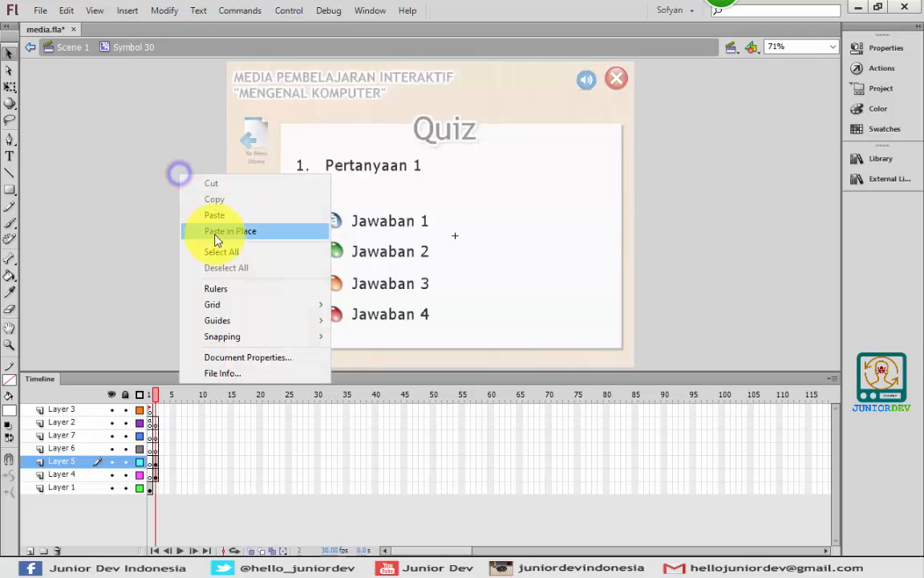
left_click(215, 232)
left_click_drag(336, 225, 338, 255)
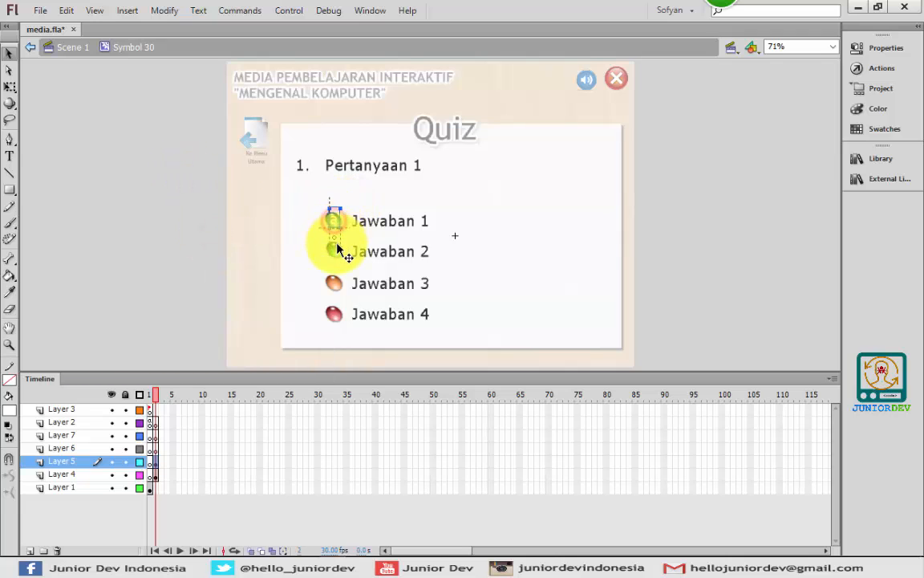
key("t")
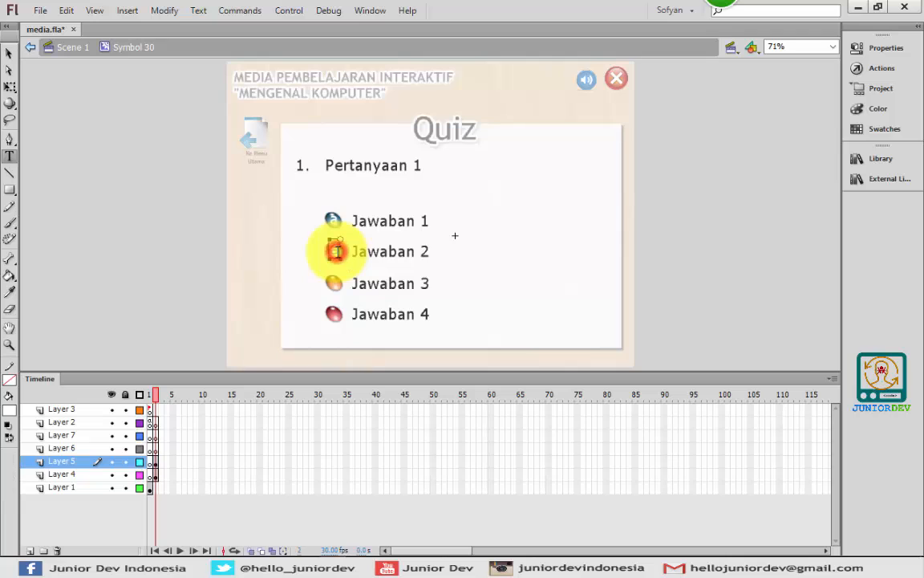
left_click(9, 53)
Paste another copy of the letter "a" in place, move it onto the orange oval button and change it to "c"
right_click(167, 187)
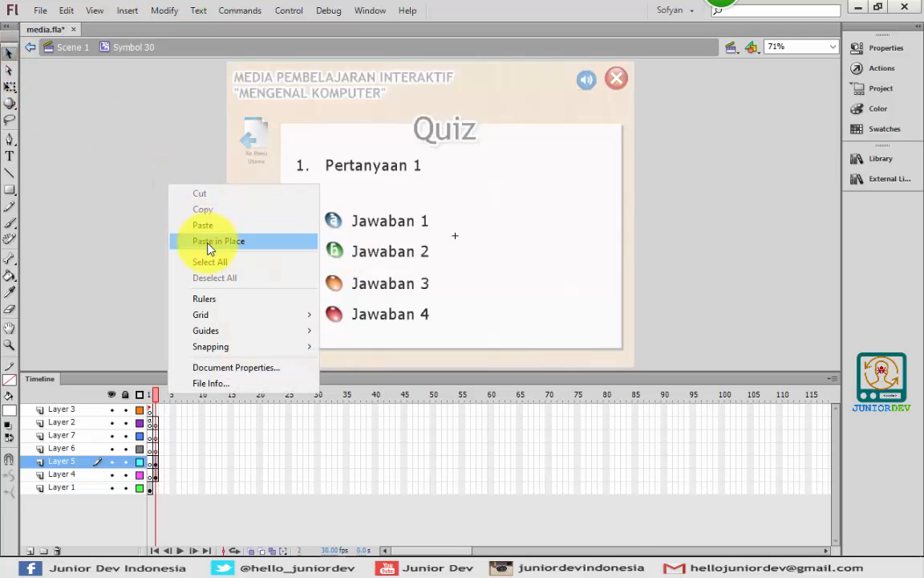
left_click(243, 239)
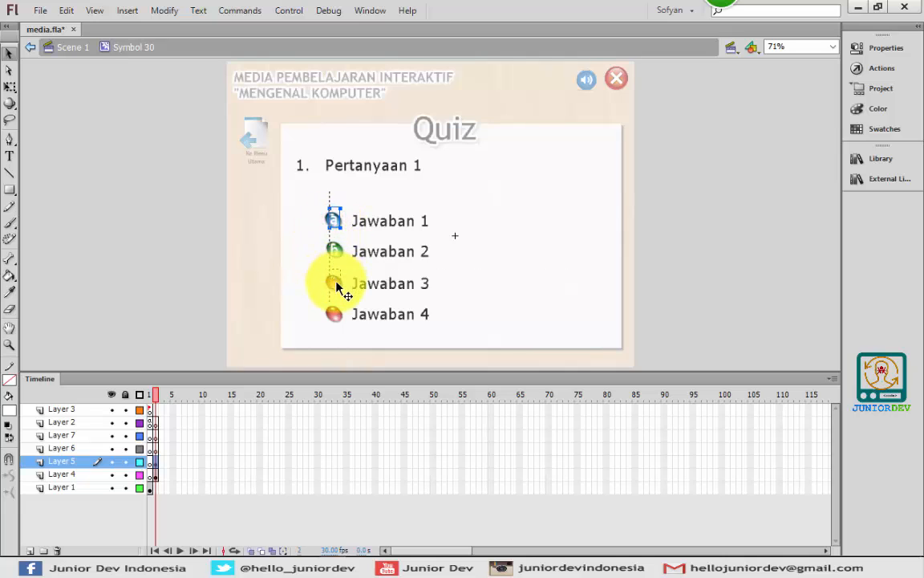
left_click(336, 284)
key("t")
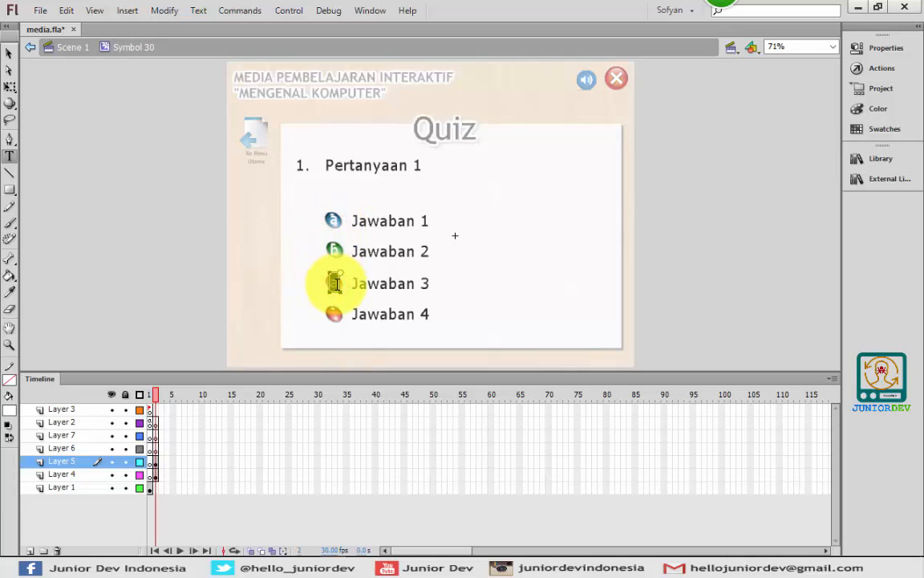
left_click(9, 53)
Paste one more copy of the letter "a" in place, move it onto the red oval button and change it to "d"
right_click(112, 172)
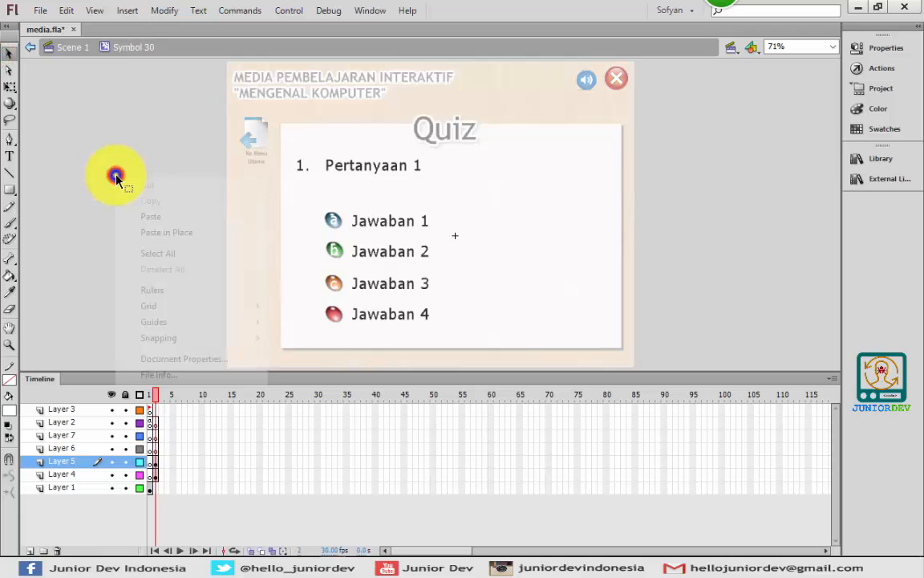
left_click(165, 235)
left_click_drag(340, 215, 341, 319)
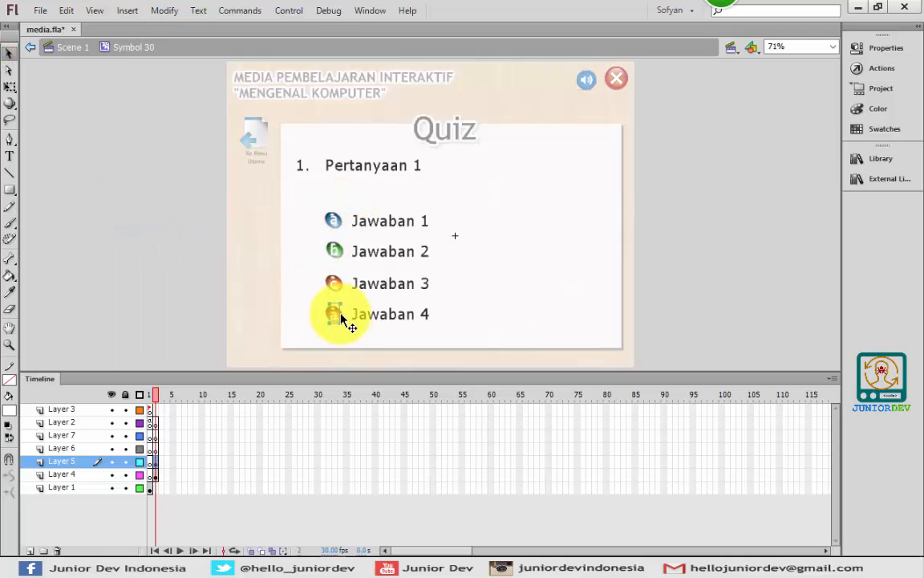
key("t")
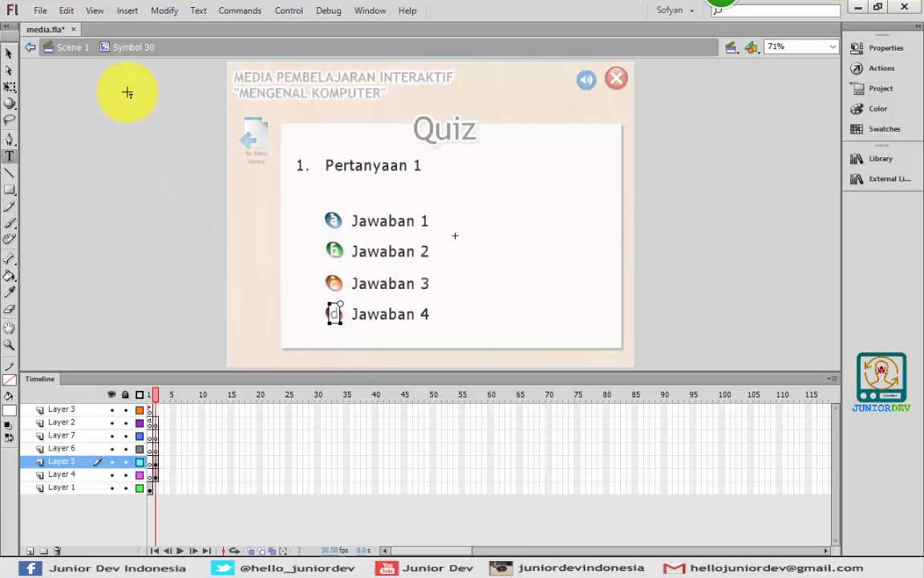
left_click(10, 53)
left_click(98, 190)
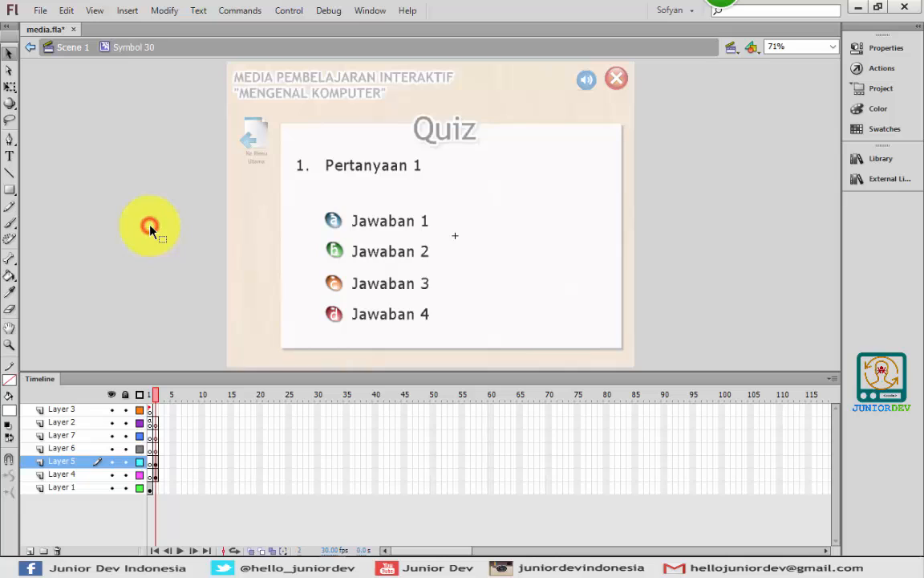
On frame 2 of Layer 6, draw a rectangle filled with green #00CC66 that covers all four answers and their buttons
left_click(155, 449)
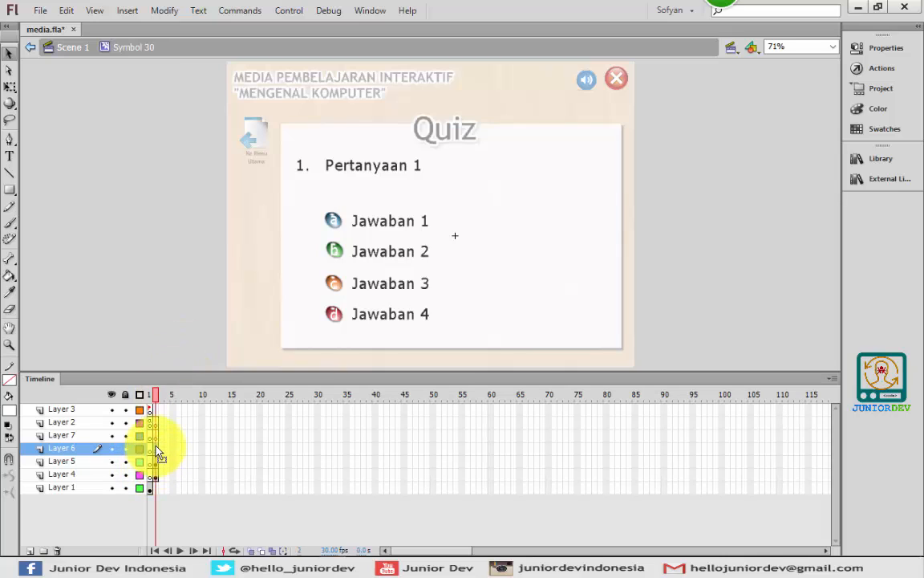
left_click(10, 192)
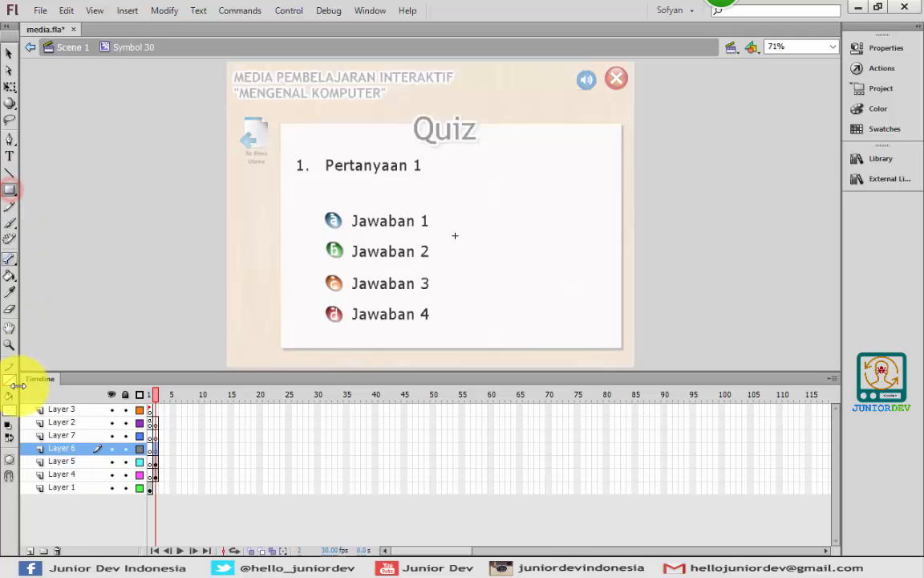
left_click(9, 409)
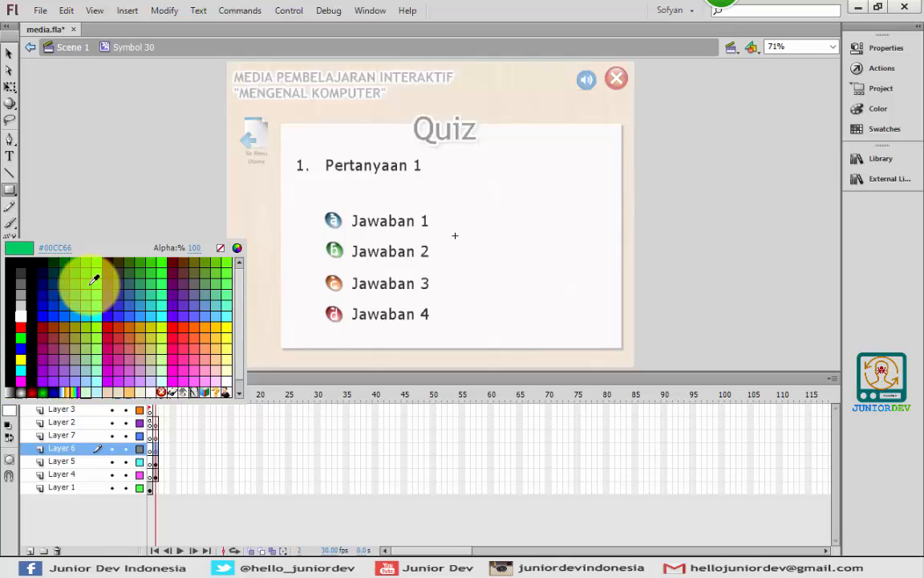
left_click(89, 284)
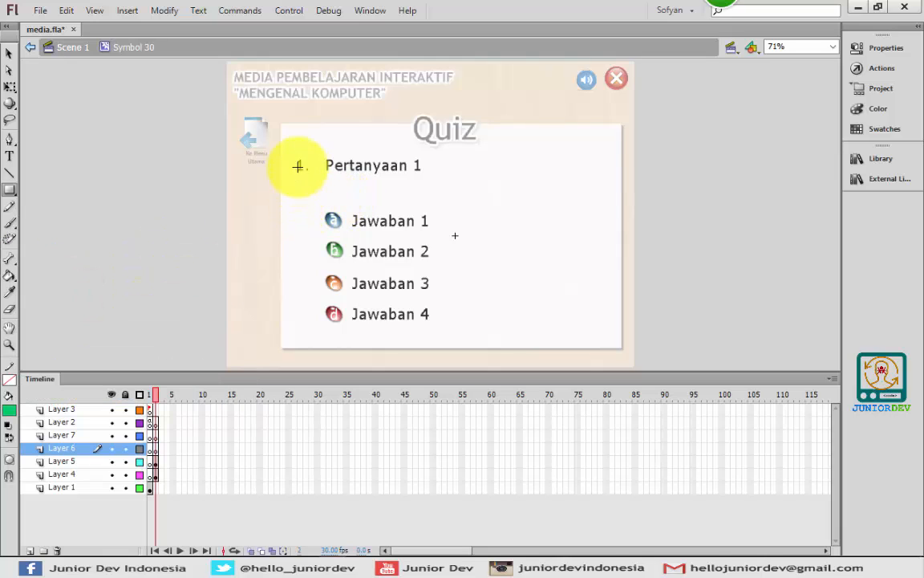
left_click_drag(291, 197, 612, 332)
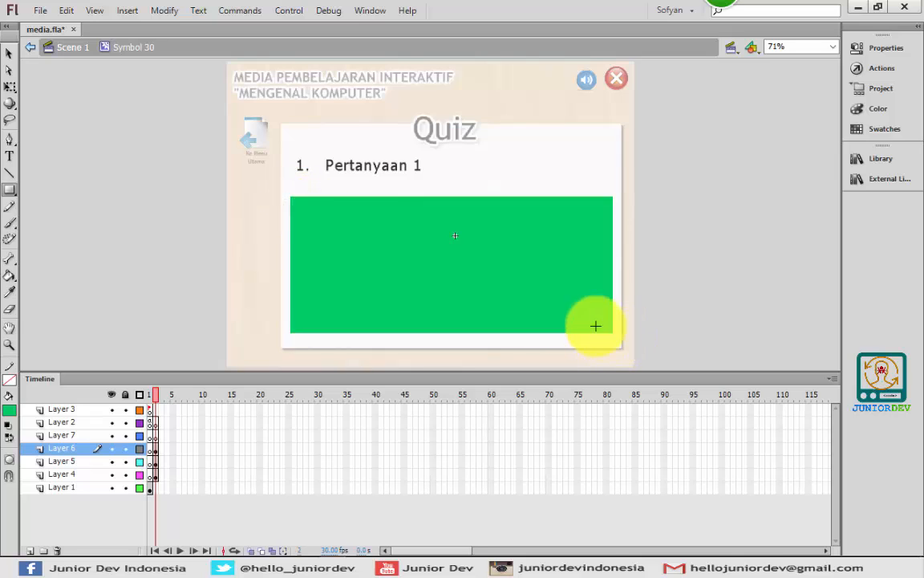
Convert the green rectangle to a Movie Clip symbol, keeping the suggested name
left_click(10, 54)
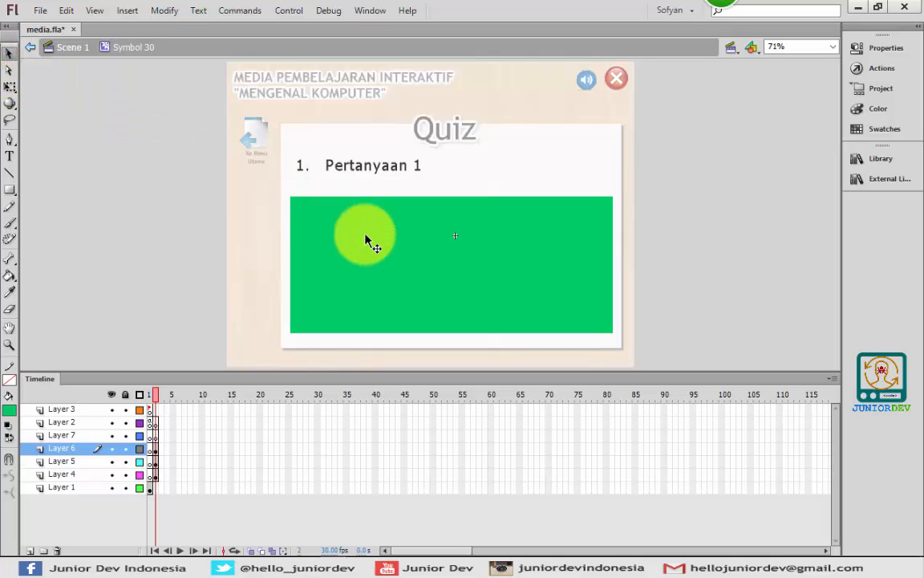
left_click(369, 241)
right_click(443, 238)
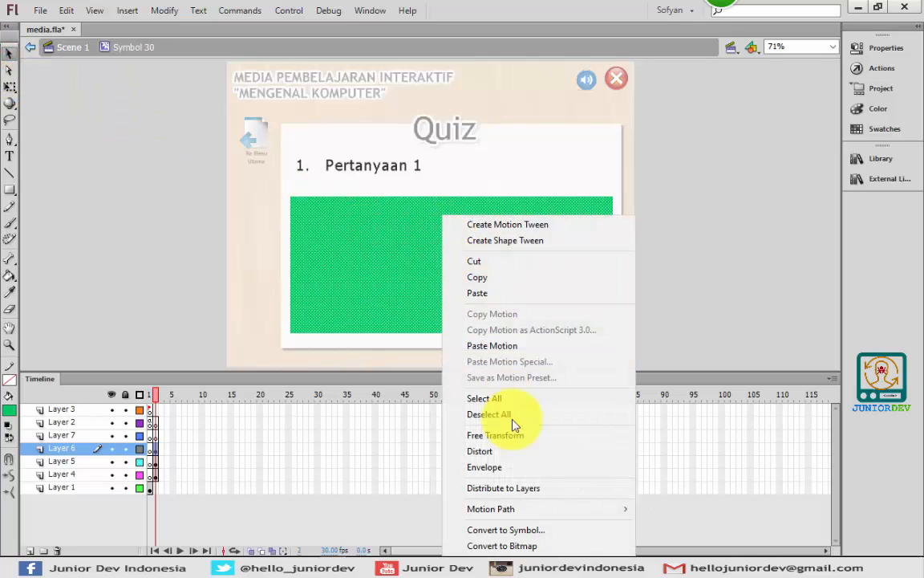
left_click(507, 526)
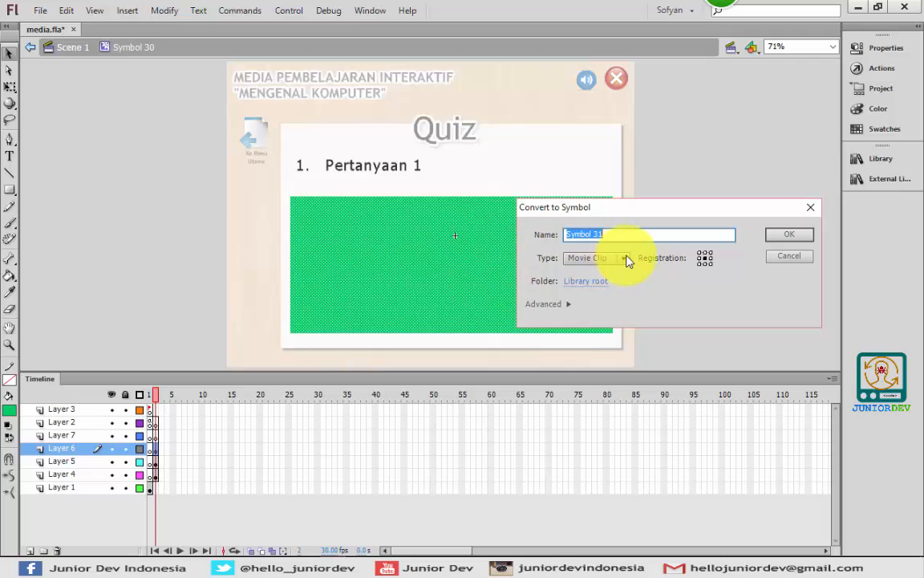
left_click(794, 234)
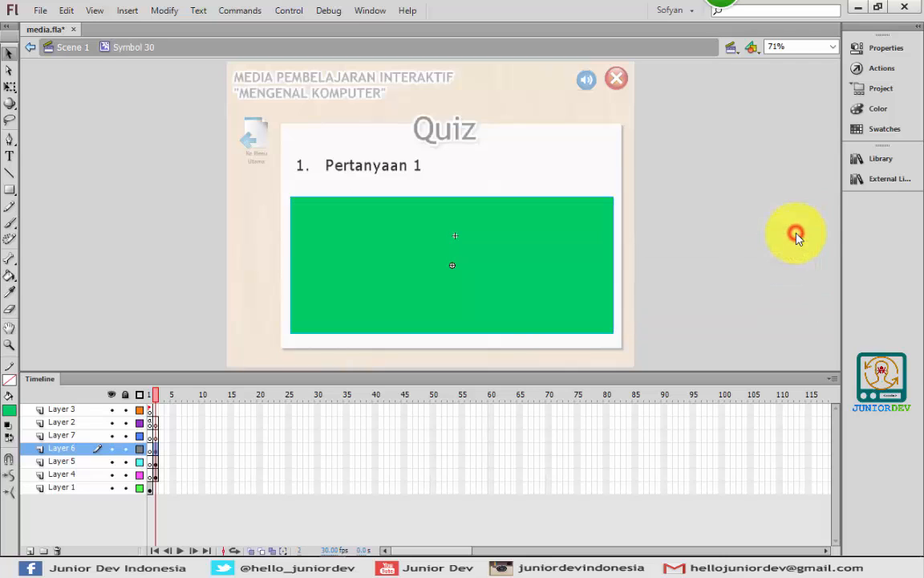
Open the green movie clip for editing and convert the rectangle inside it to a Button symbol
double_click(504, 240)
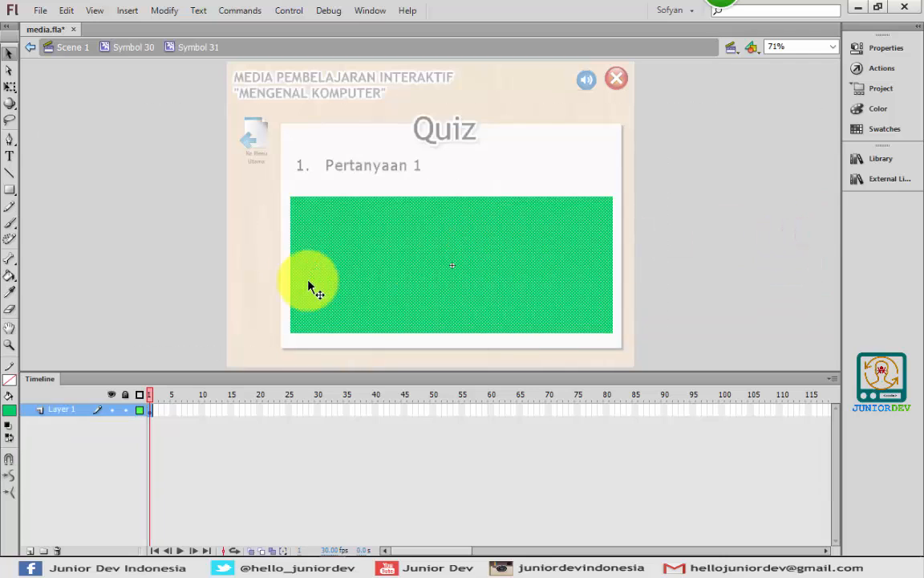
left_click(151, 234)
left_click(339, 244)
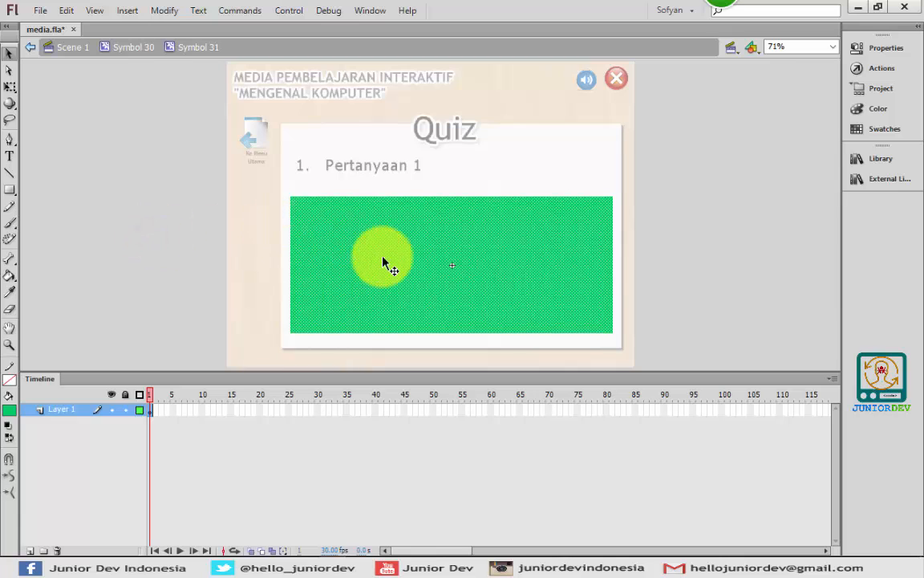
right_click(383, 258)
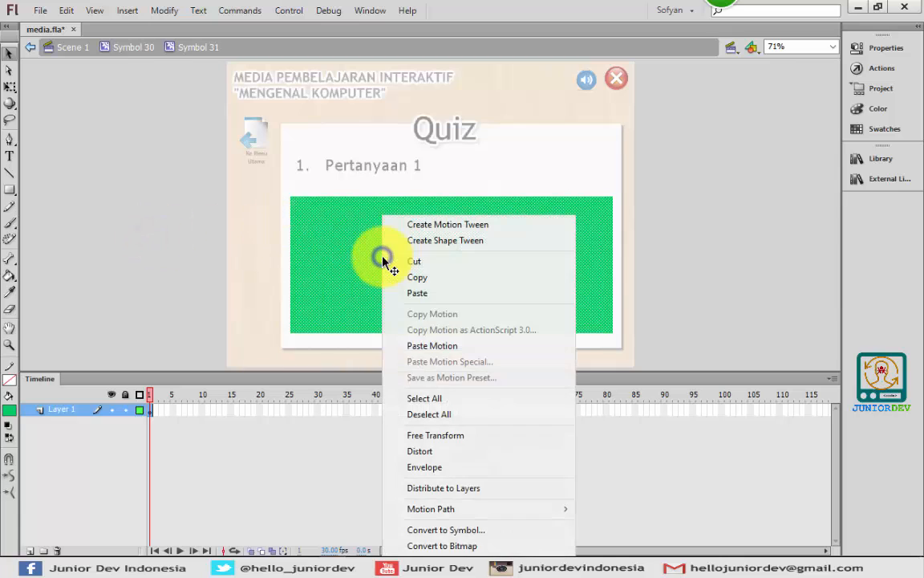
left_click(431, 531)
left_click(611, 258)
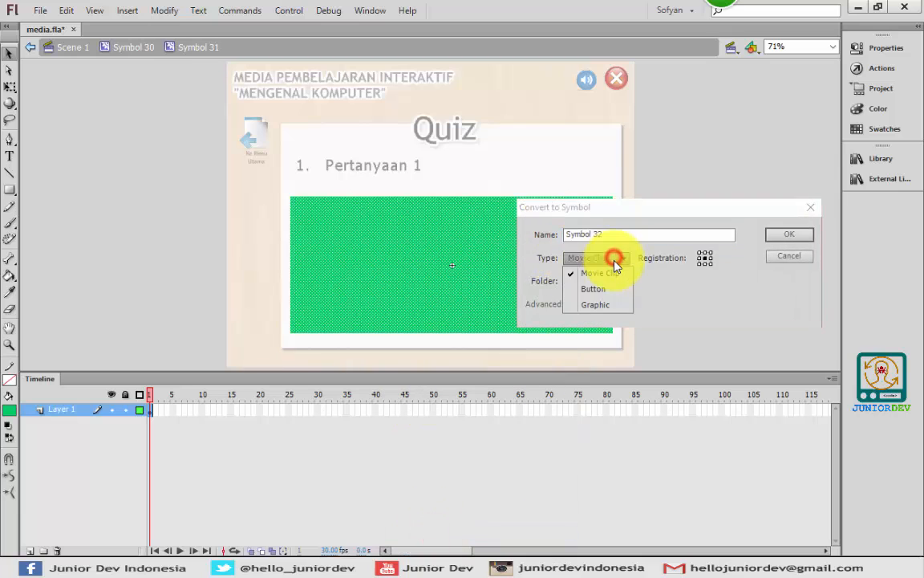
left_click(612, 290)
left_click(789, 234)
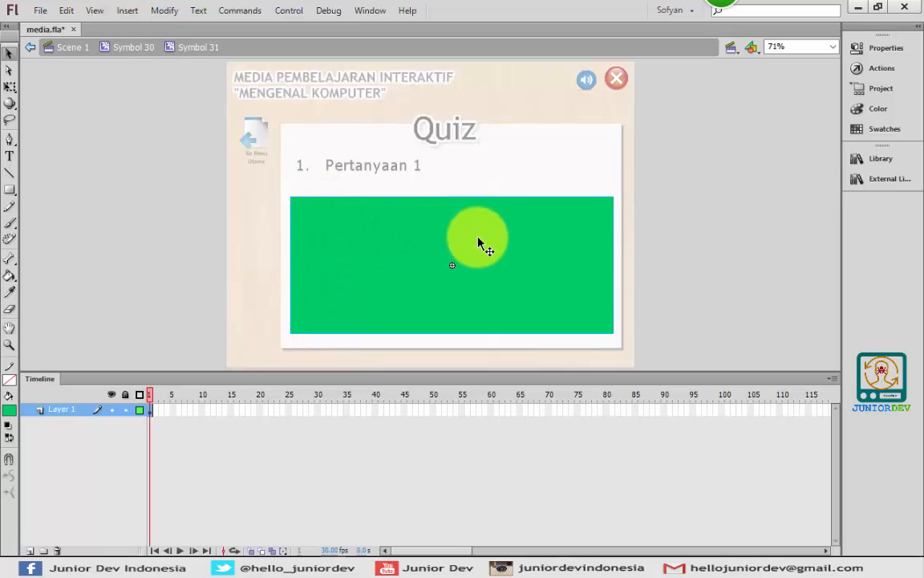
left_click(724, 236)
left_click(505, 263)
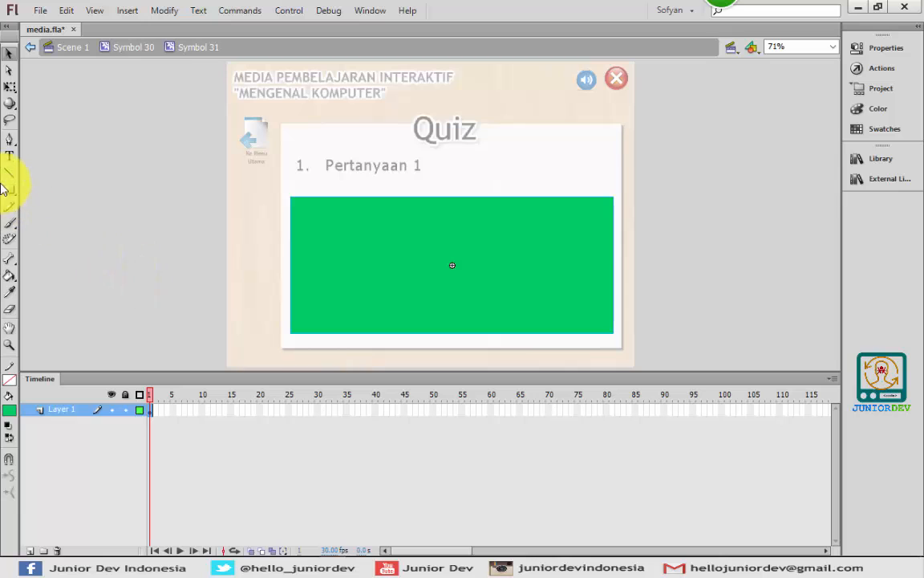
Add the white text "Jawaban Kamu Benar" in a wide text box on the upper part of the green rectangle
left_click(9, 156)
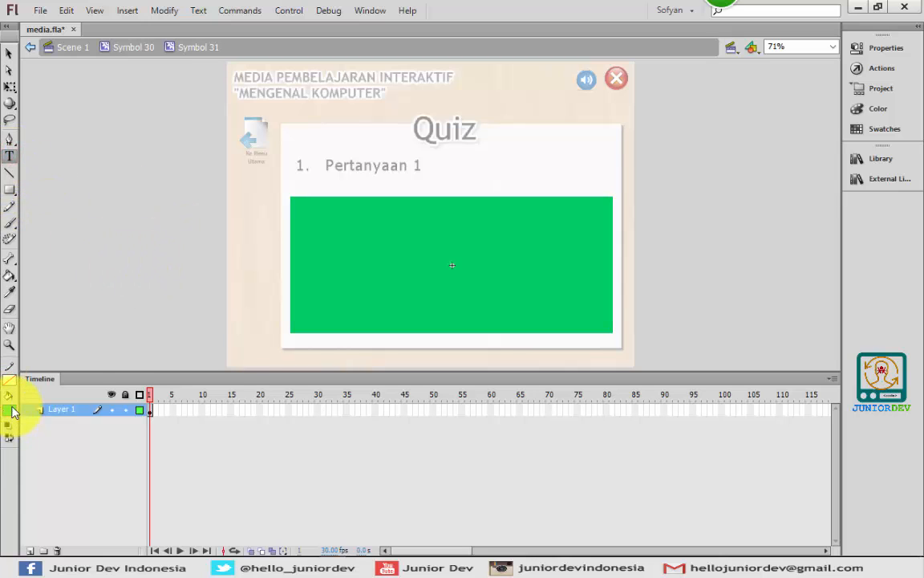
left_click(9, 410)
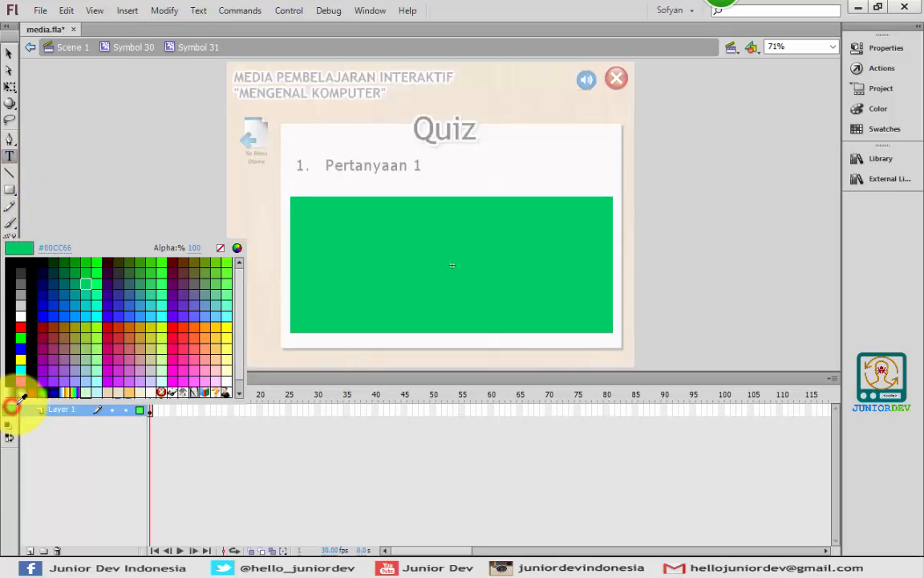
left_click(24, 309)
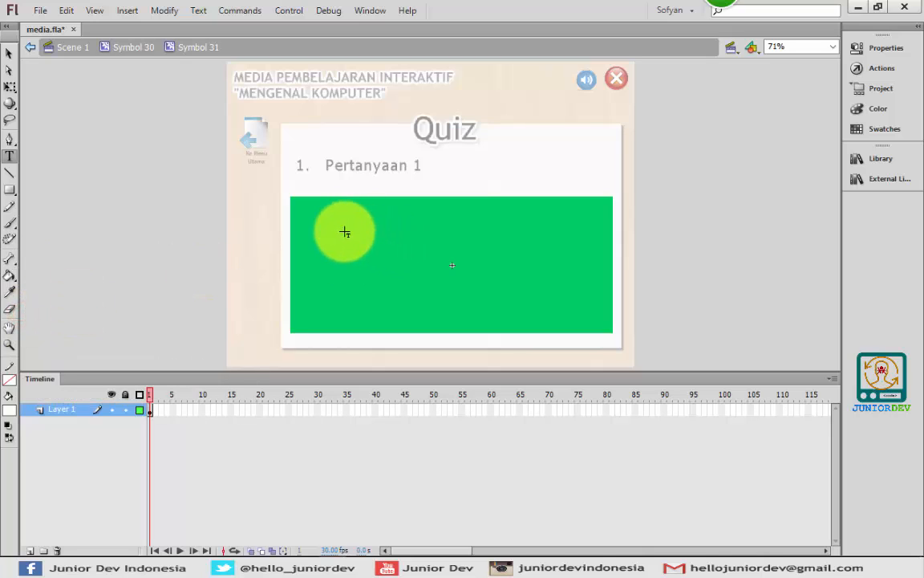
left_click_drag(344, 231, 555, 246)
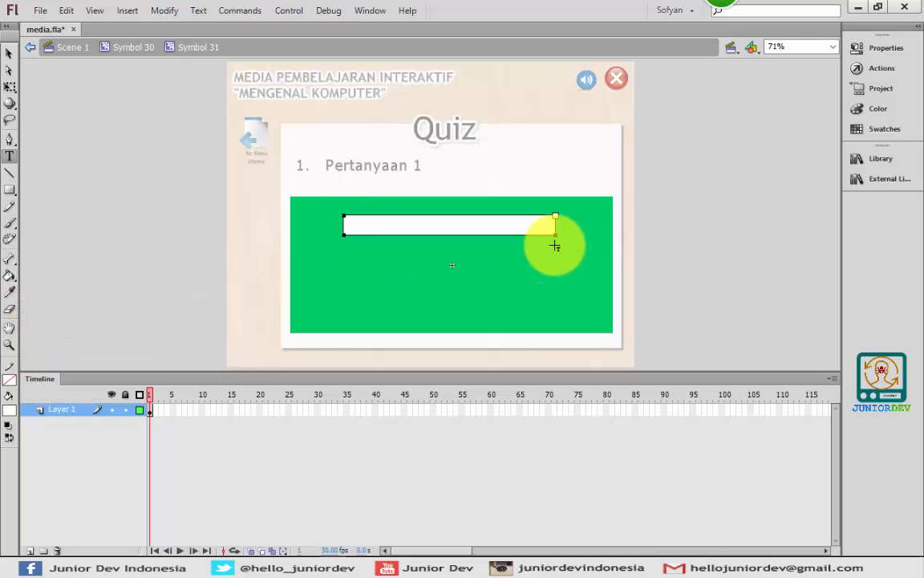
type("Jawaban Kamu Benar")
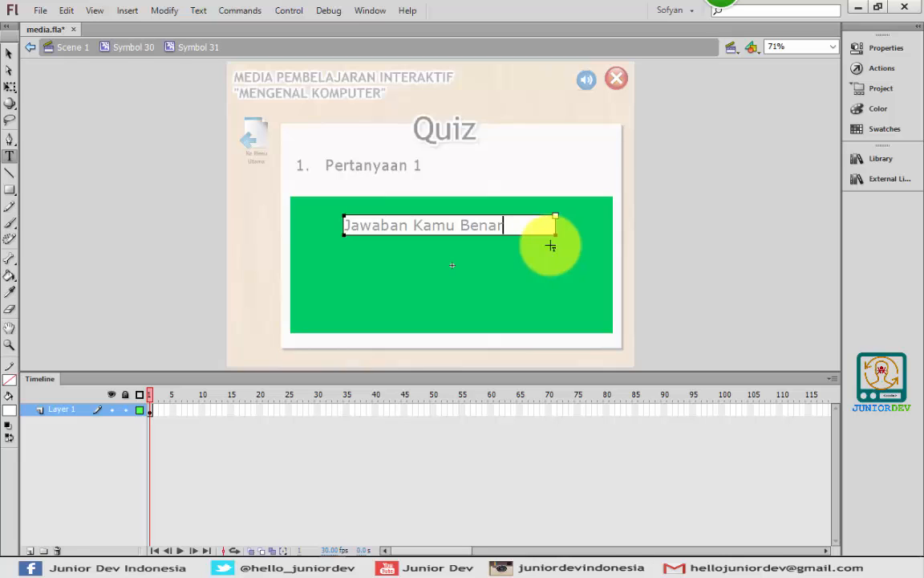
left_click(9, 52)
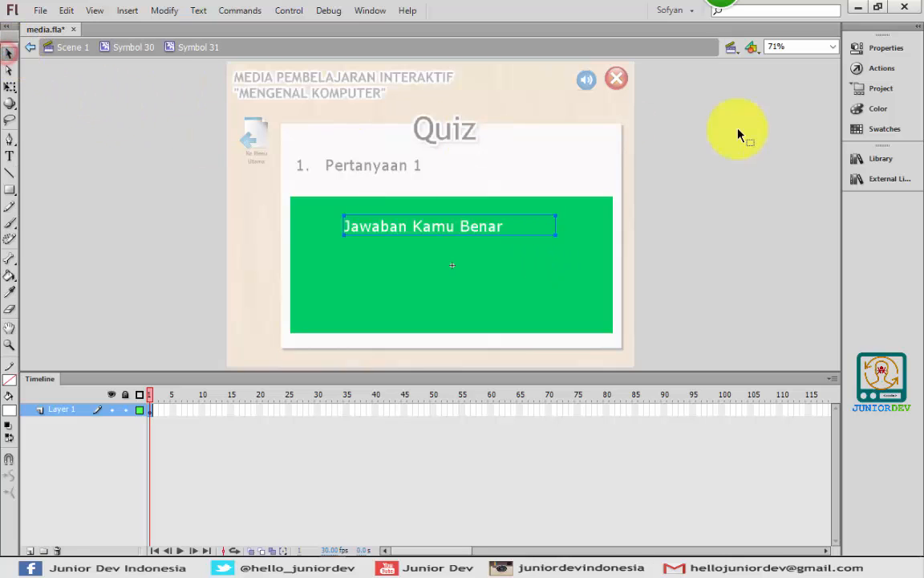
Centre-align the "Jawaban Kamu Benar" text and move it slightly down on the green rectangle
left_click(880, 47)
left_click(502, 319)
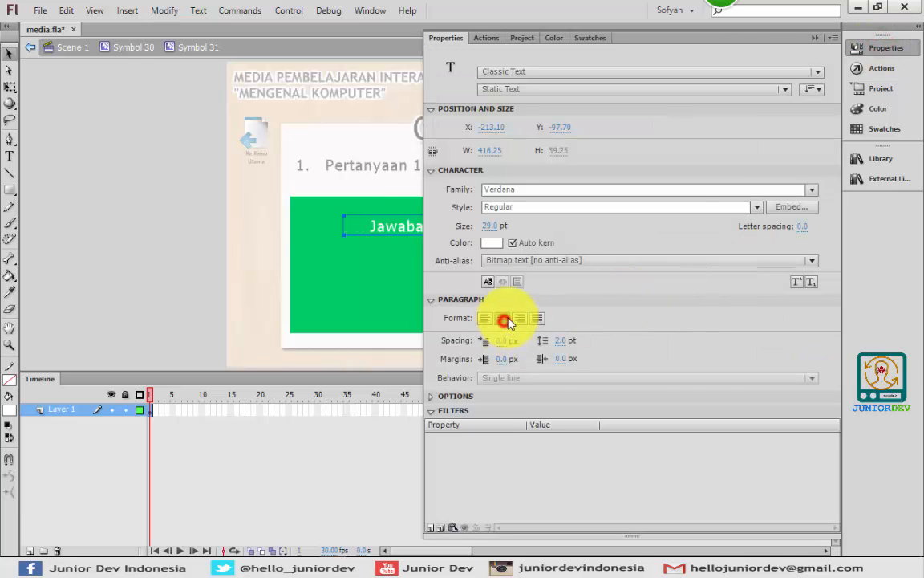
left_click(884, 48)
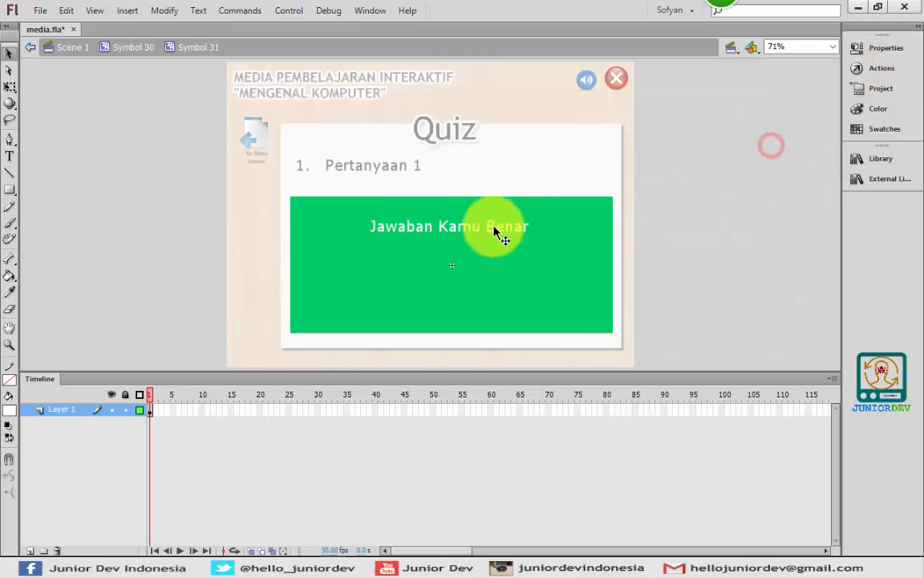
left_click(462, 235)
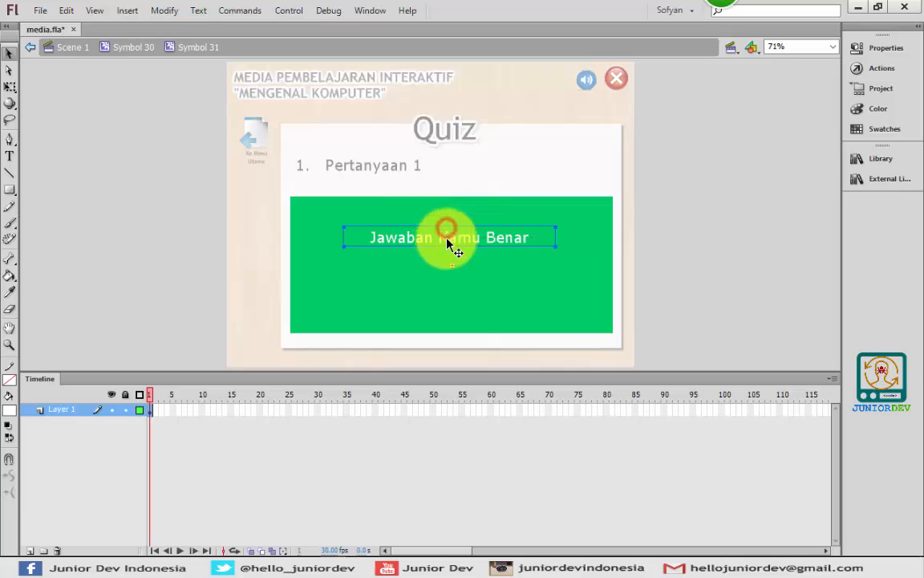
Nudge the "Jawaban Kamu Benar" text slightly lower on the green rectangle
left_click_drag(446, 228, 447, 240)
left_click(726, 188)
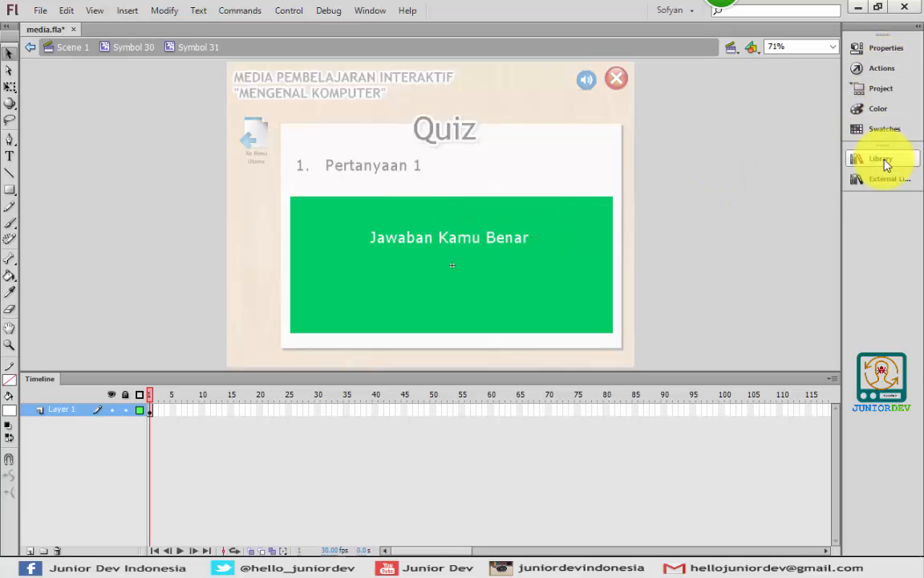
Import lanjut.png to the stage without replacing existing library items, and place it below the "Jawaban Kamu Benar" text
left_click(40, 11)
mouse_move(165, 229)
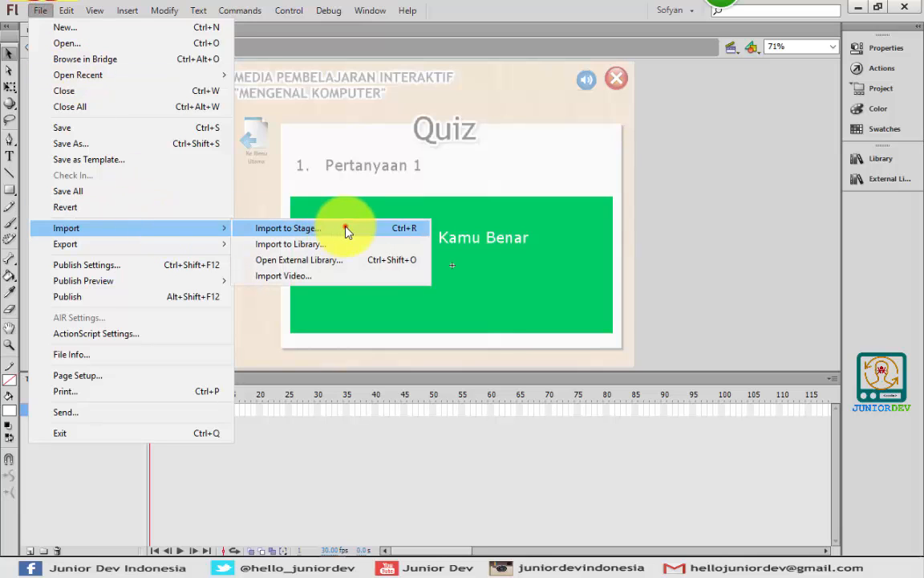
left_click(343, 231)
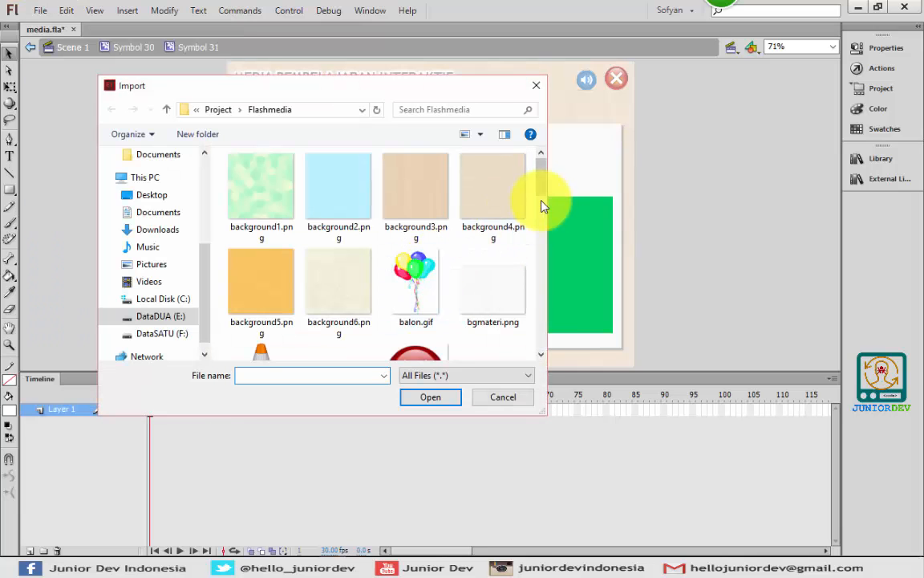
left_click_drag(545, 215, 539, 275)
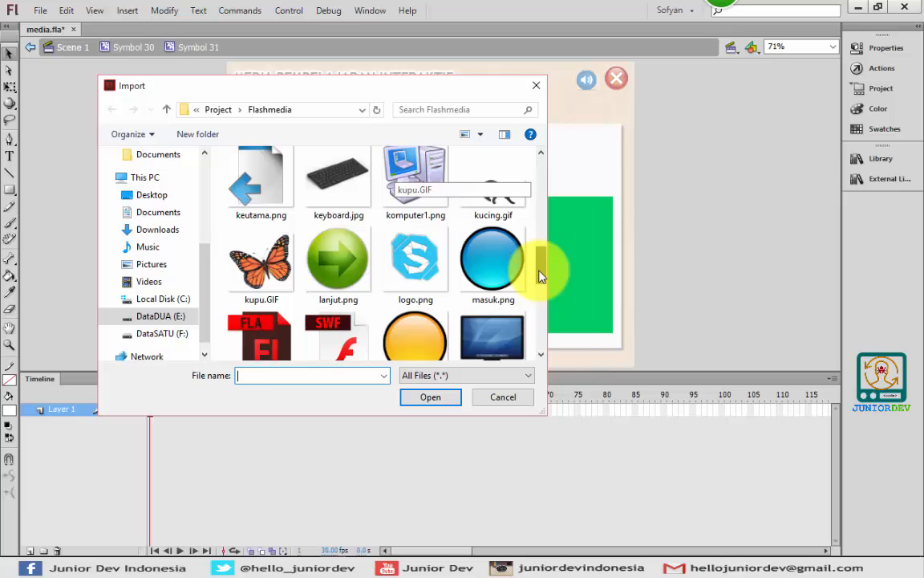
left_click(333, 285)
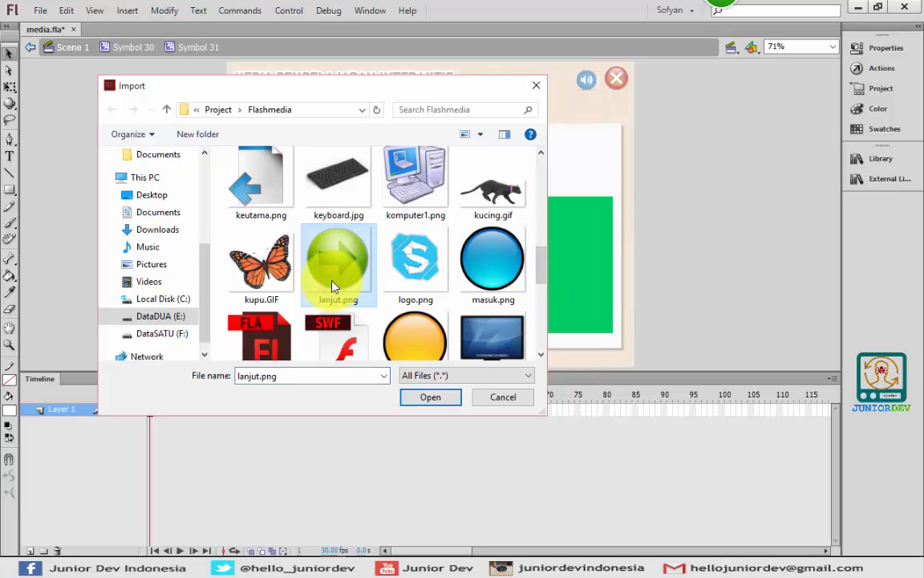
double_click(333, 285)
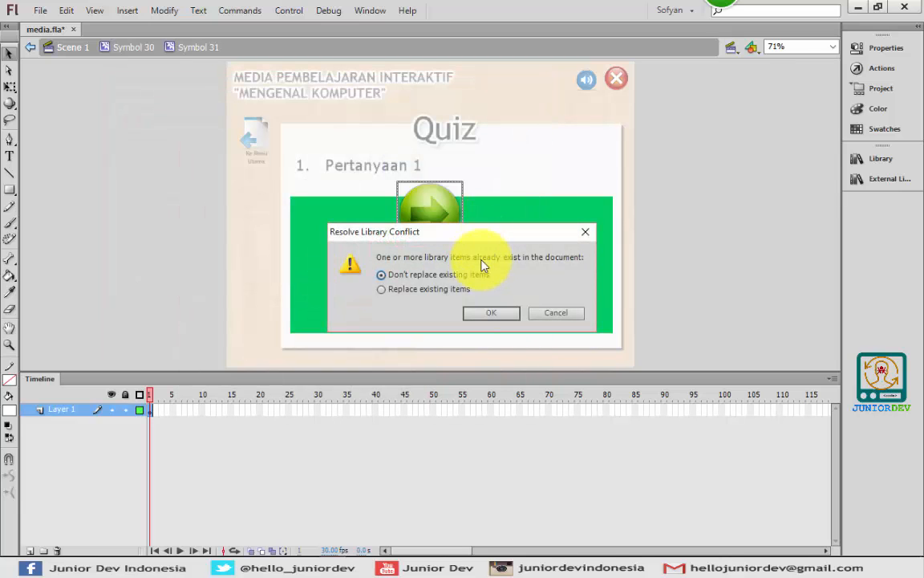
left_click_drag(468, 234, 640, 198)
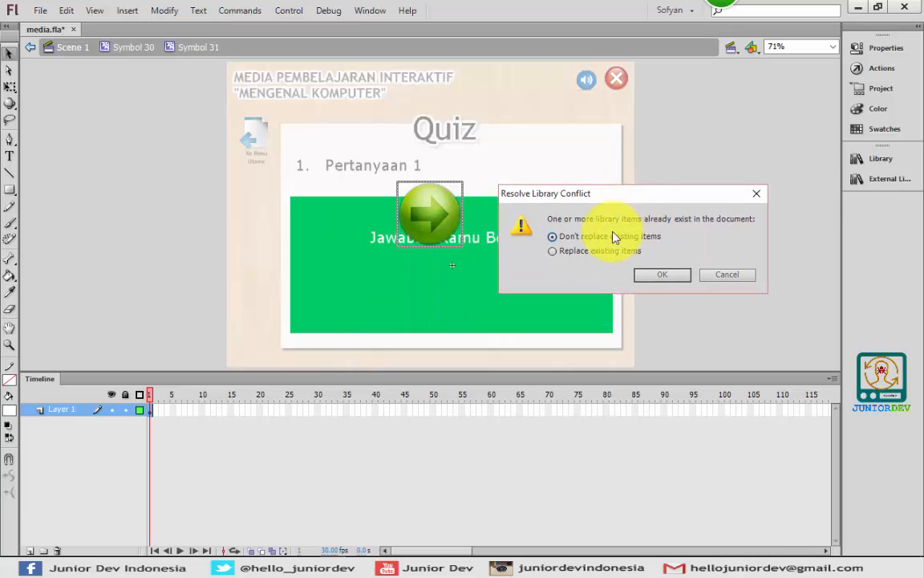
left_click(671, 276)
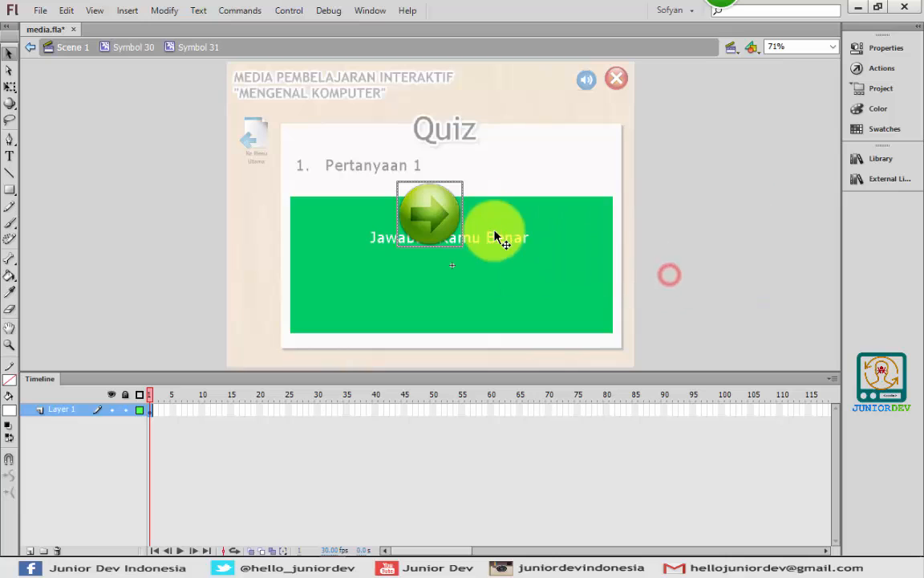
left_click_drag(429, 212, 442, 286)
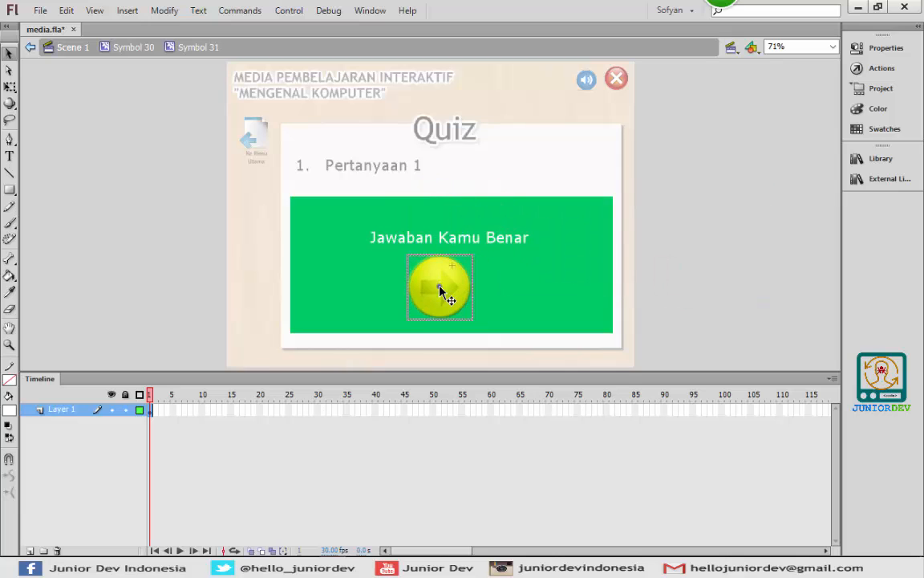
Convert the green arrow image to a Button symbol with the suggested name and shift it slightly right to centre it under the text
right_click(440, 287)
left_click(509, 494)
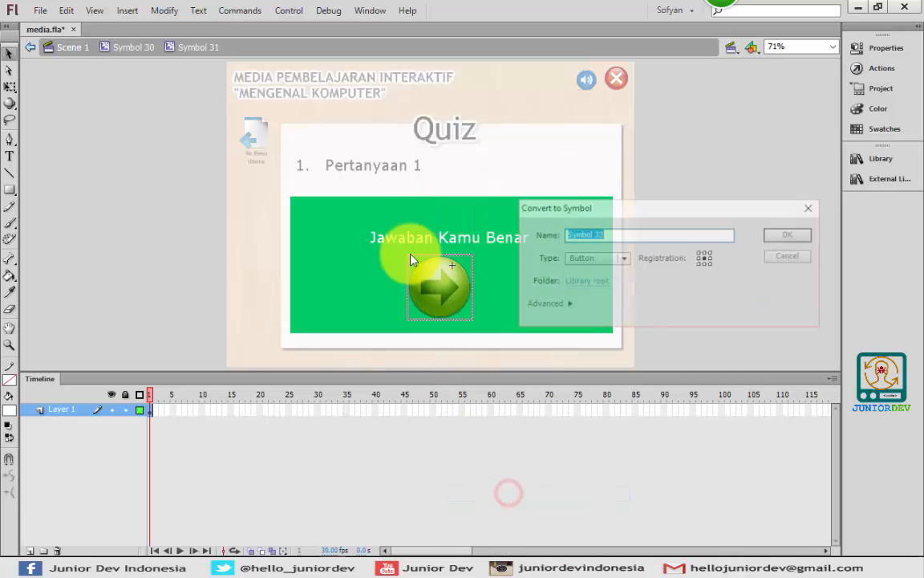
left_click(802, 234)
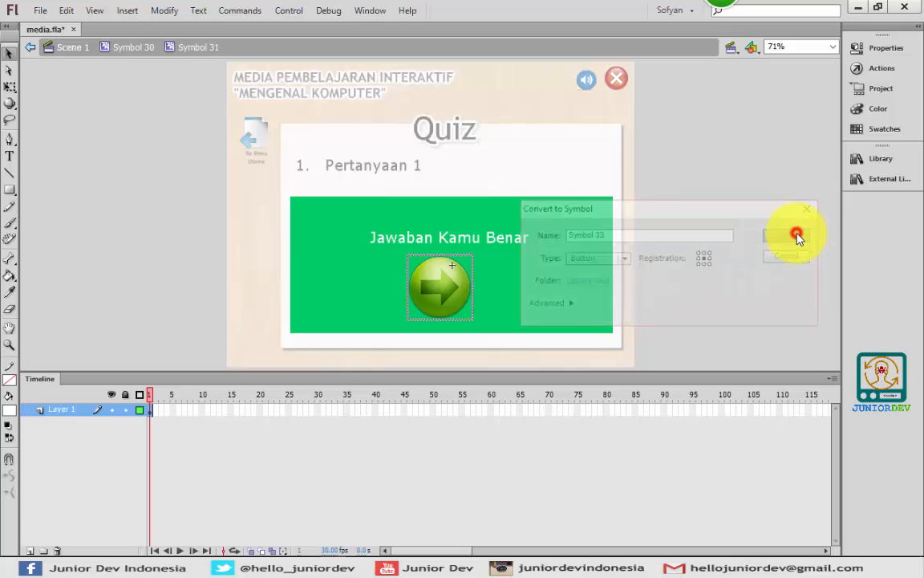
left_click(454, 271)
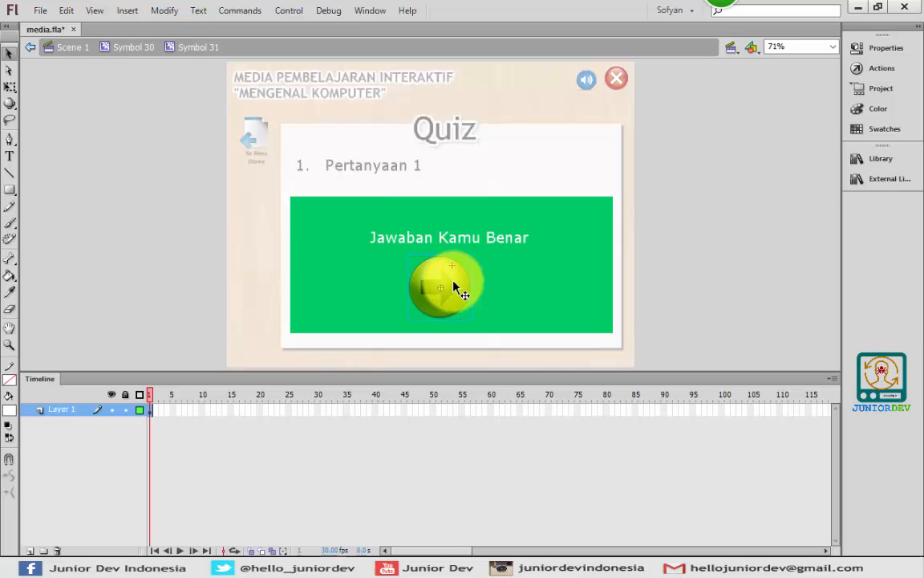
left_click(181, 243)
left_click_drag(506, 292, 458, 286)
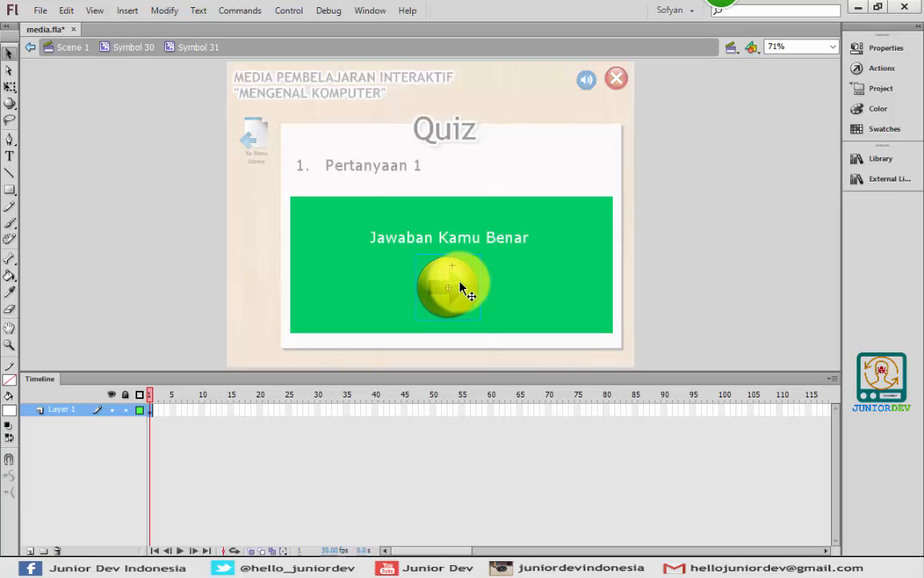
Give the arrow button an on (release) script that calls _parent.nextFrame();
left_click(880, 68)
left_click(614, 128)
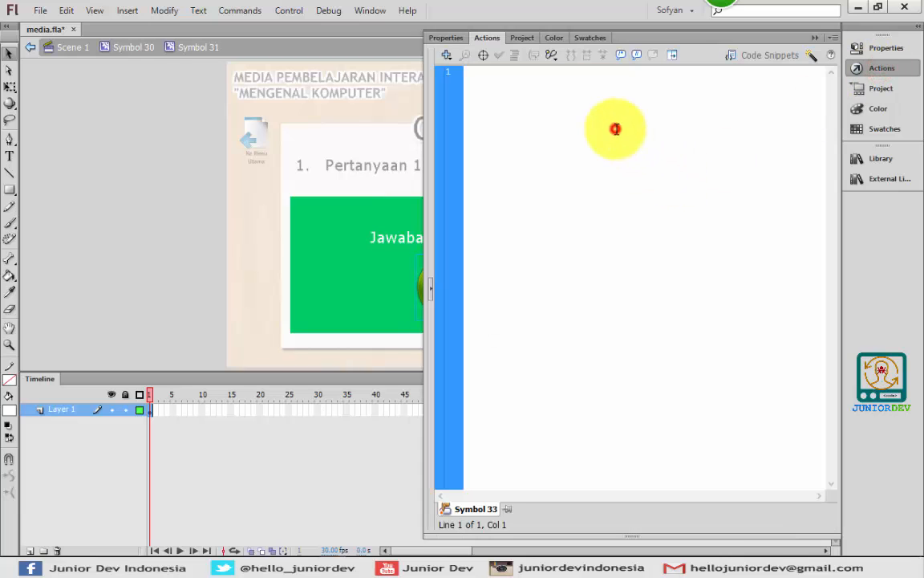
type("on (re")
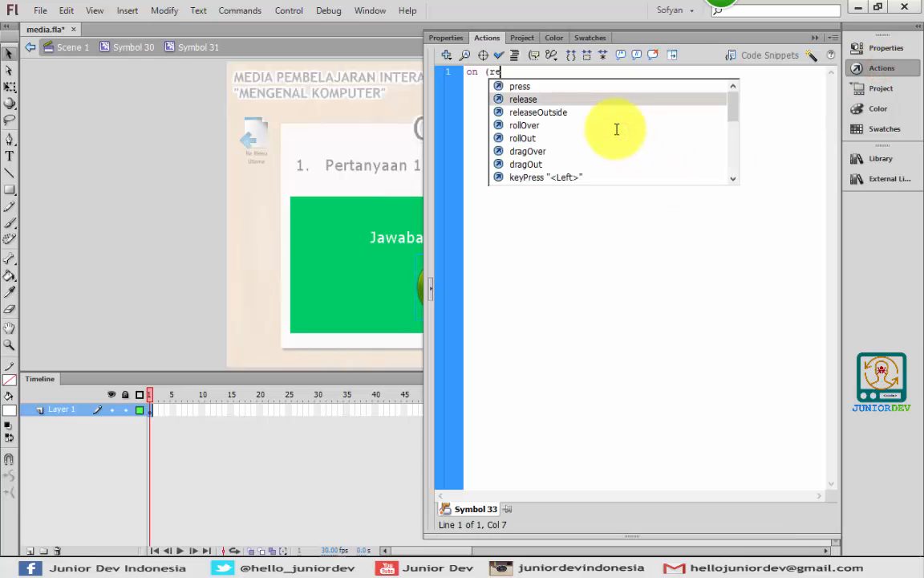
type("lease){")
key("Return")
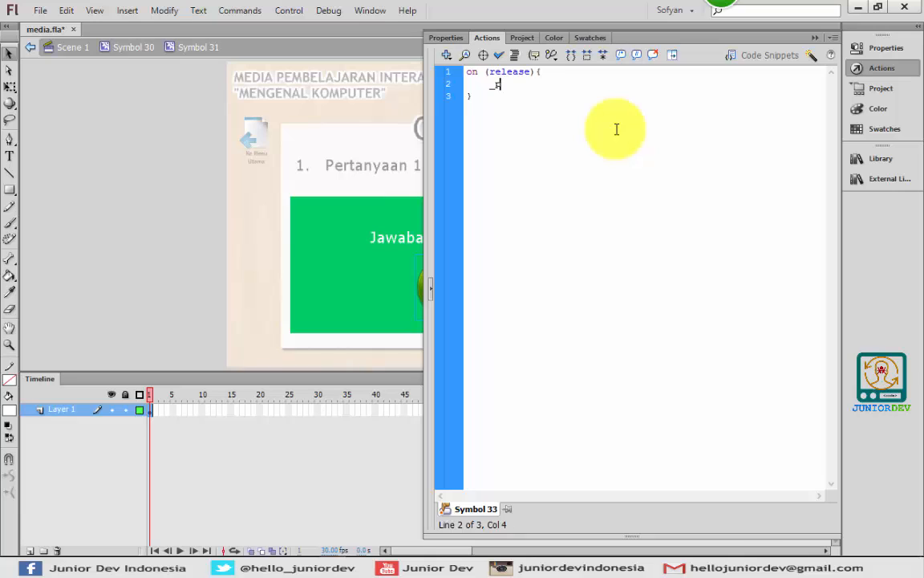
type("_parent.")
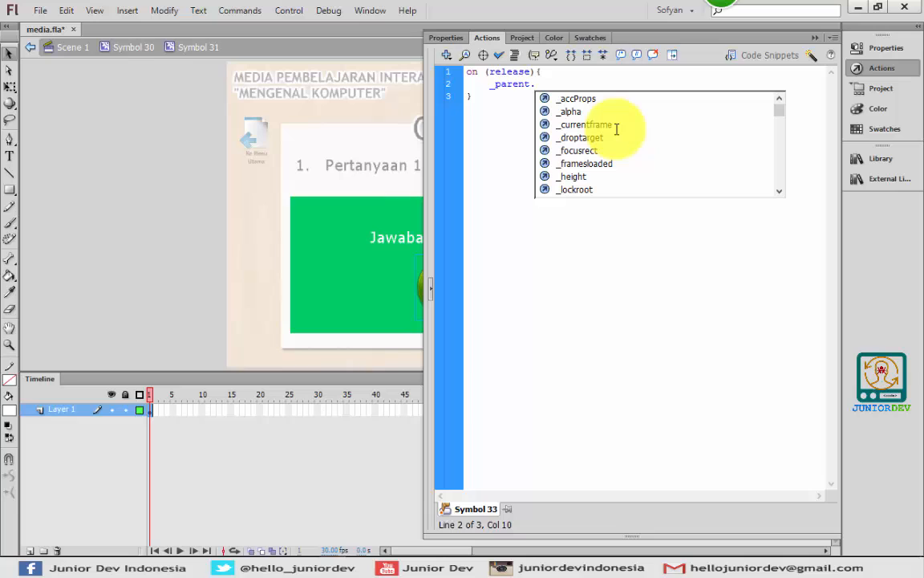
type("nex")
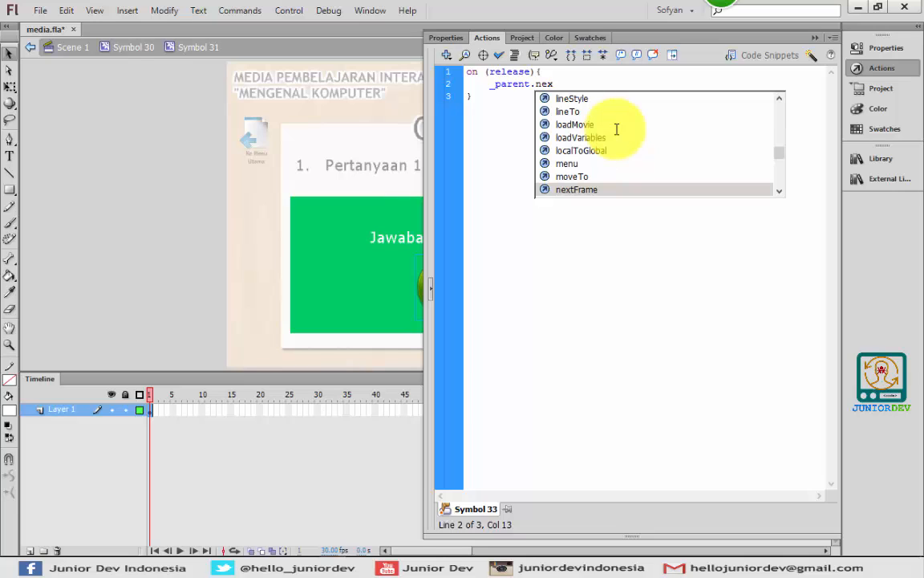
type("tFrame();")
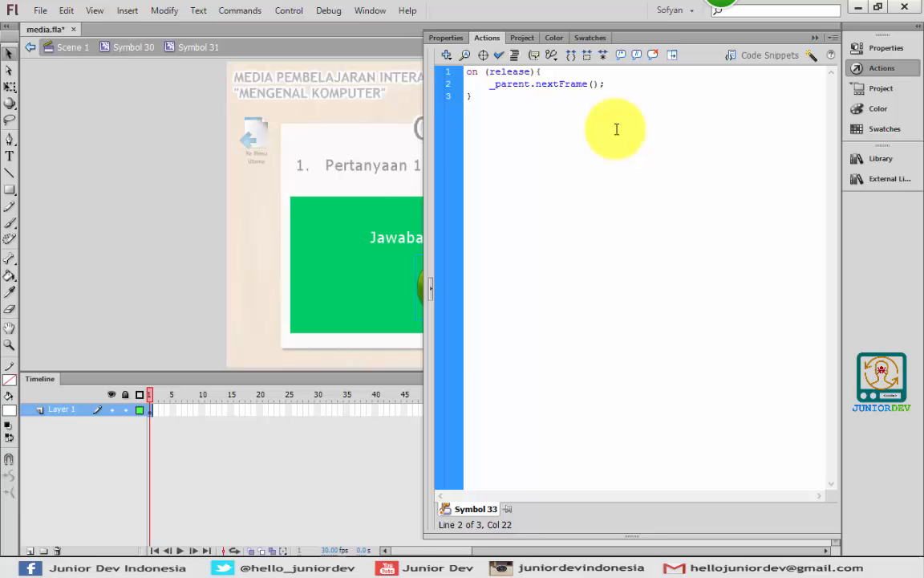
left_click(870, 68)
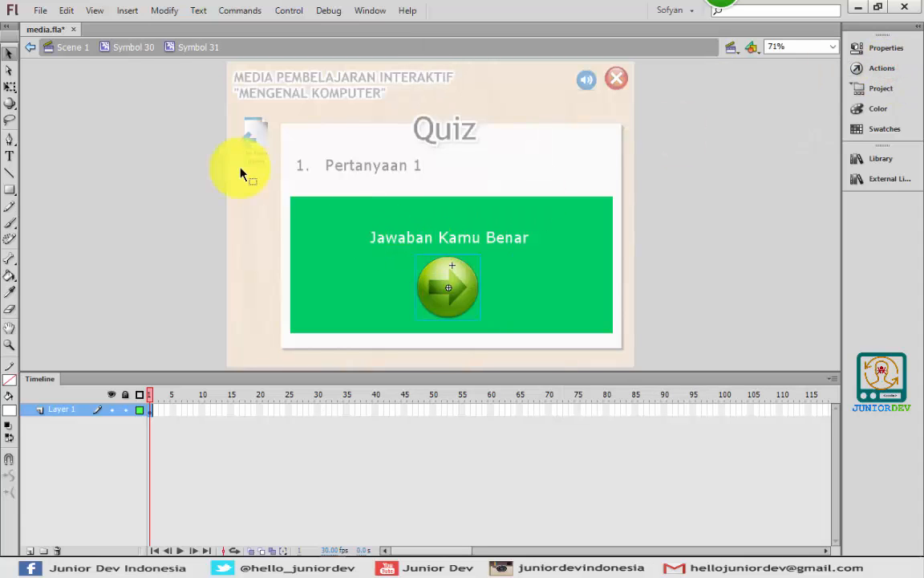
Return to Symbol 30 and give the green feedback clip the instance name pesan_benar
left_click(132, 47)
left_click(137, 290)
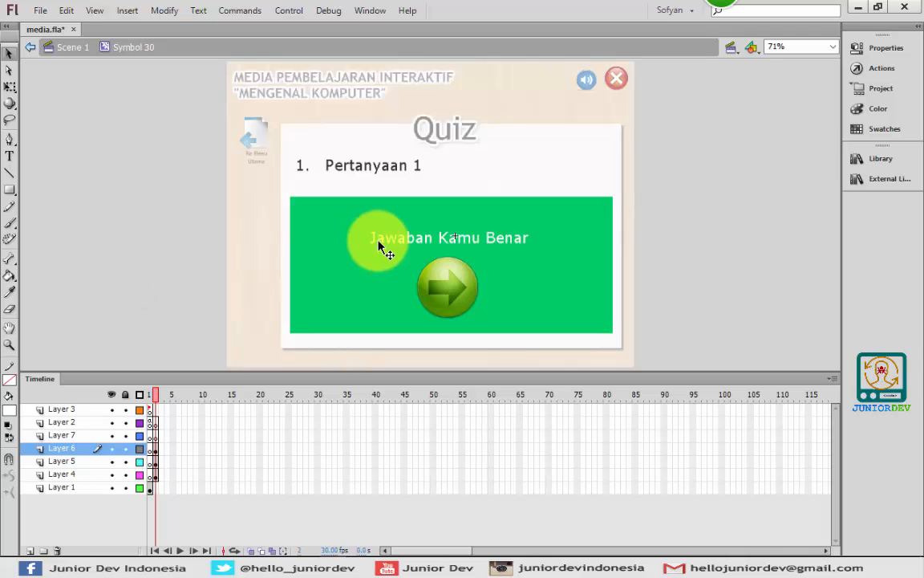
left_click(373, 259)
left_click(874, 48)
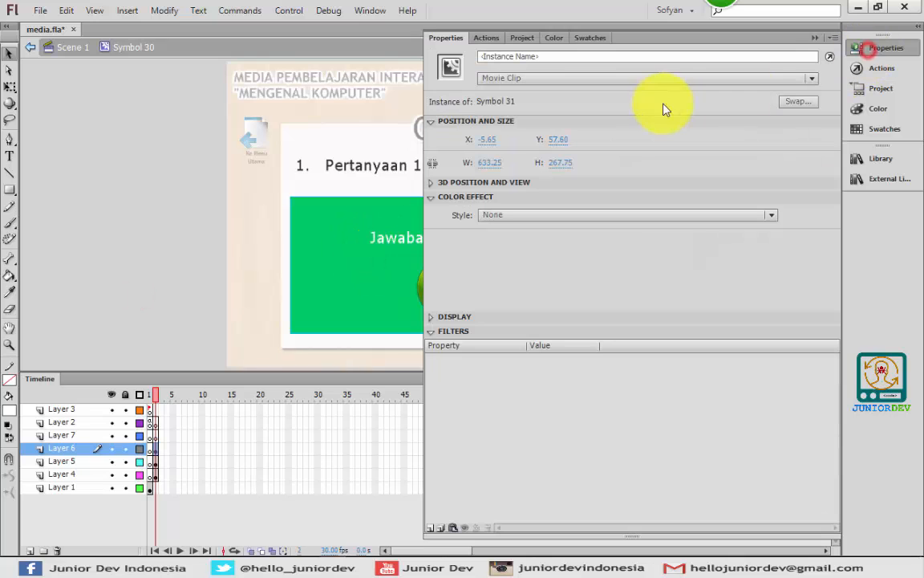
left_click(597, 56)
type("pesan_benar")
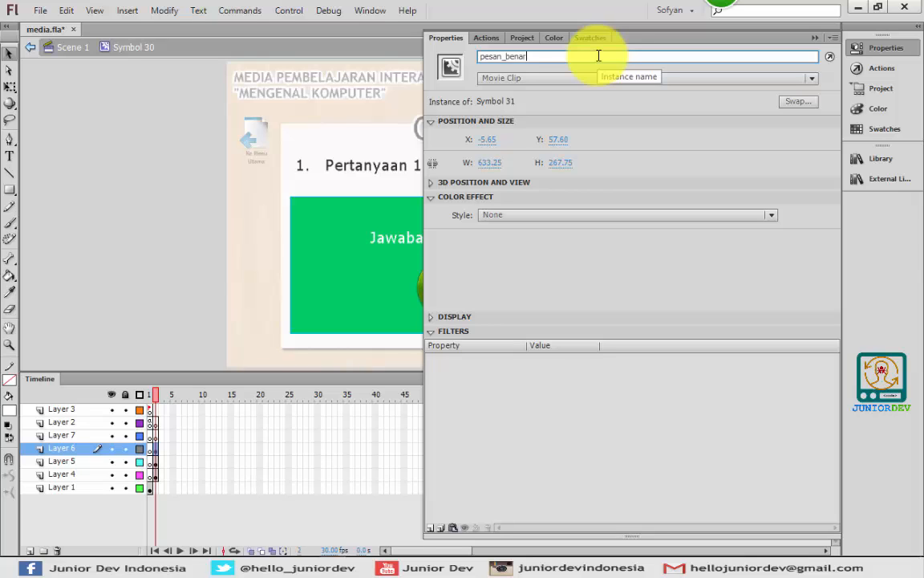
left_click(891, 47)
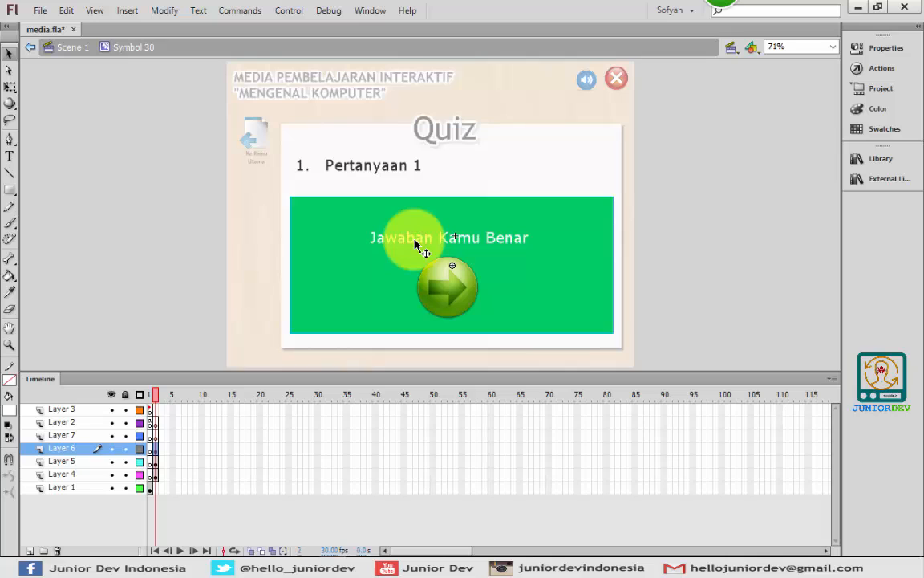
Paste a copy of the green feedback clip in place on frame 2 of Layer 7
left_click(155, 438)
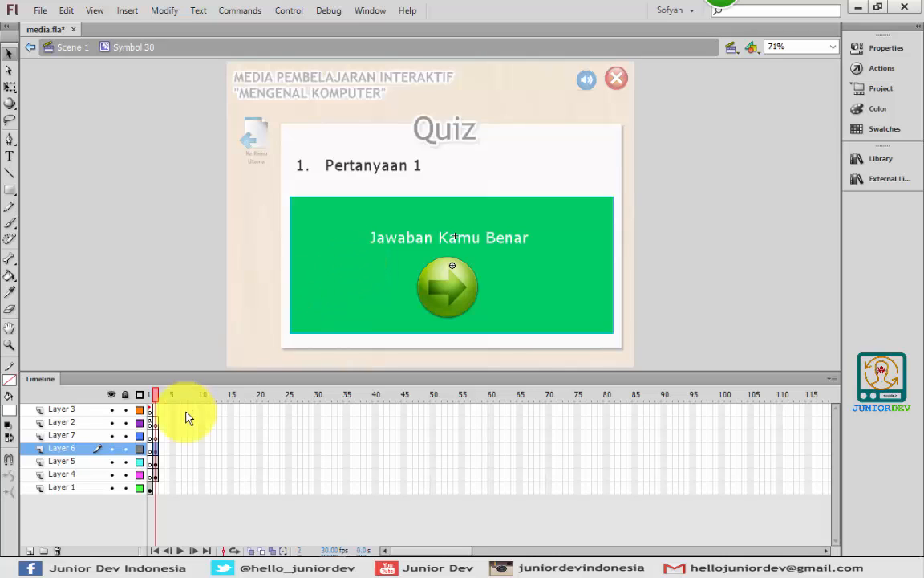
left_click(159, 435)
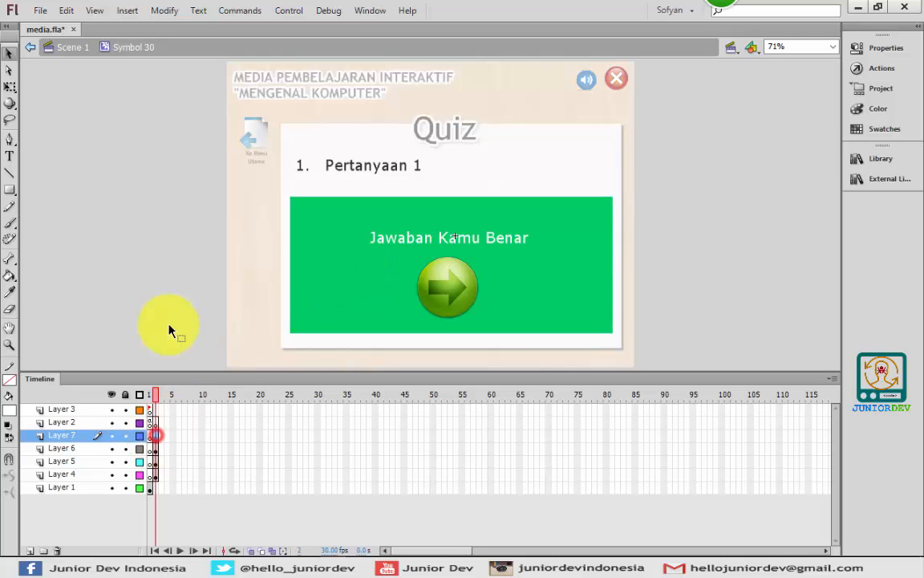
right_click(163, 144)
left_click(206, 199)
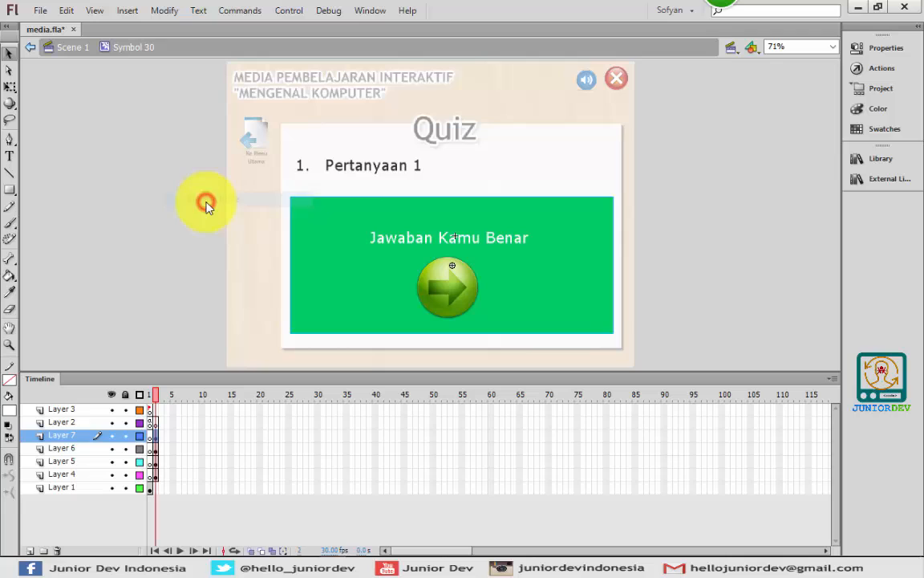
left_click(161, 267)
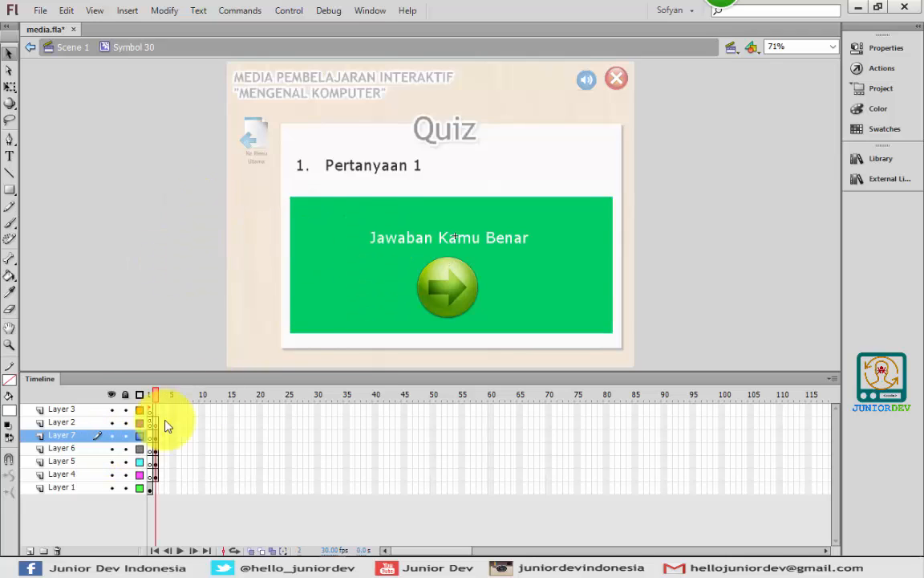
left_click(367, 263)
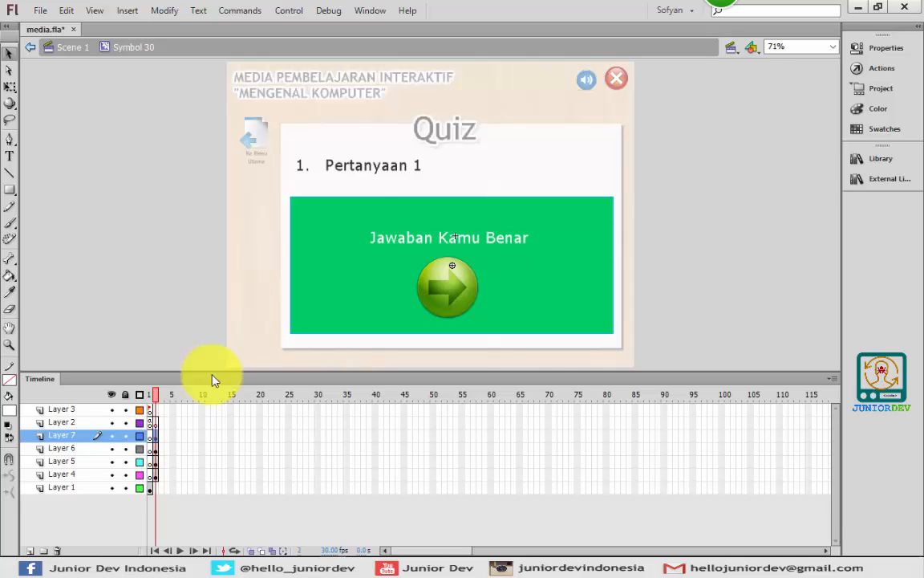
Duplicate the symbol of the feedback clip on Layer 7 under the suggested name and open the duplicate for editing
right_click(373, 236)
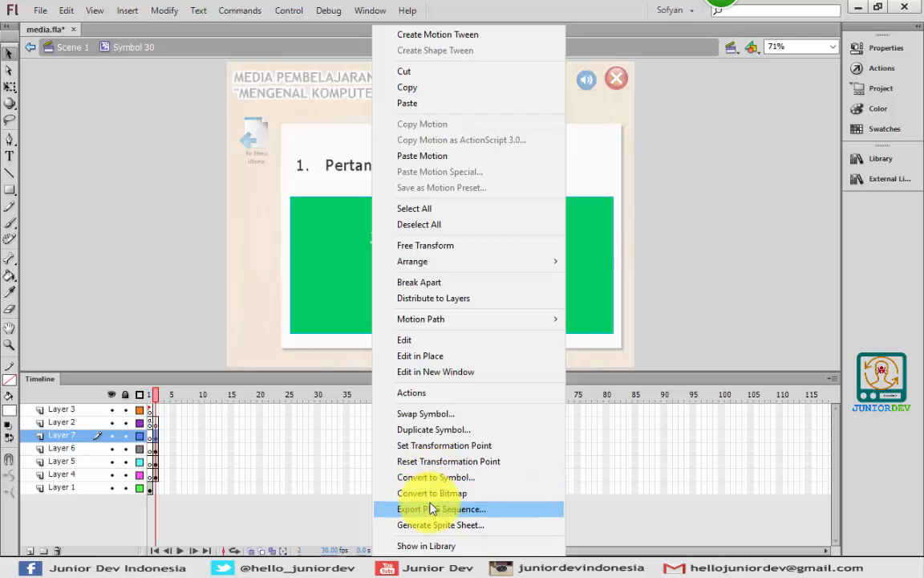
left_click(410, 431)
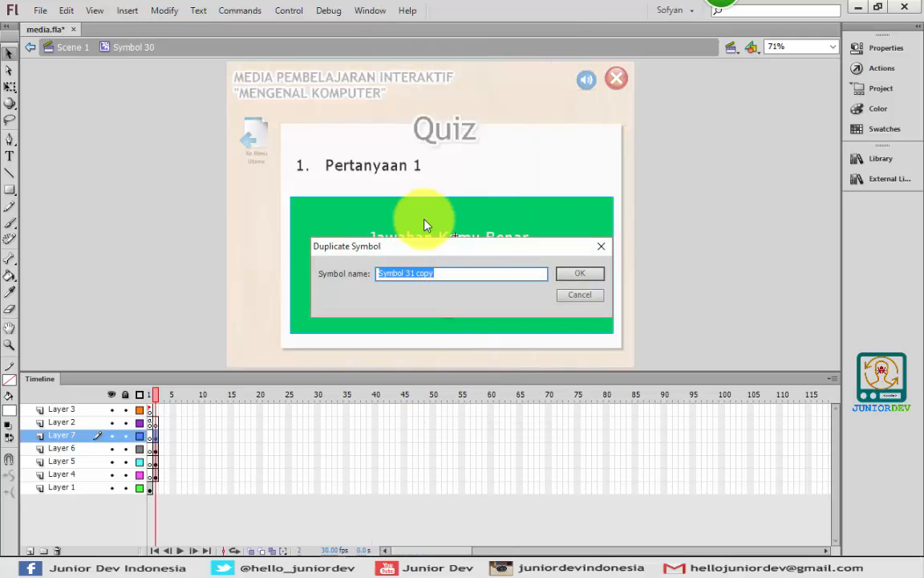
left_click_drag(491, 244, 622, 138)
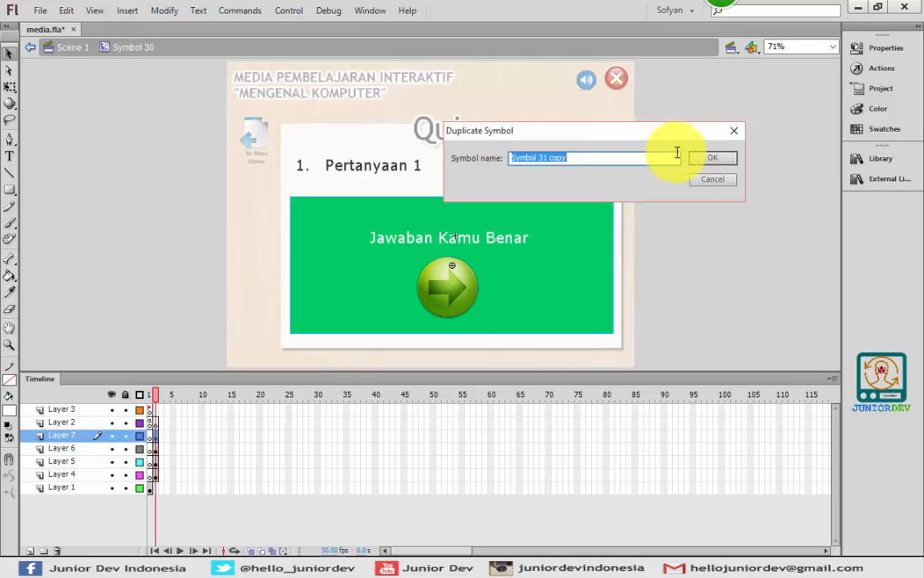
left_click(711, 163)
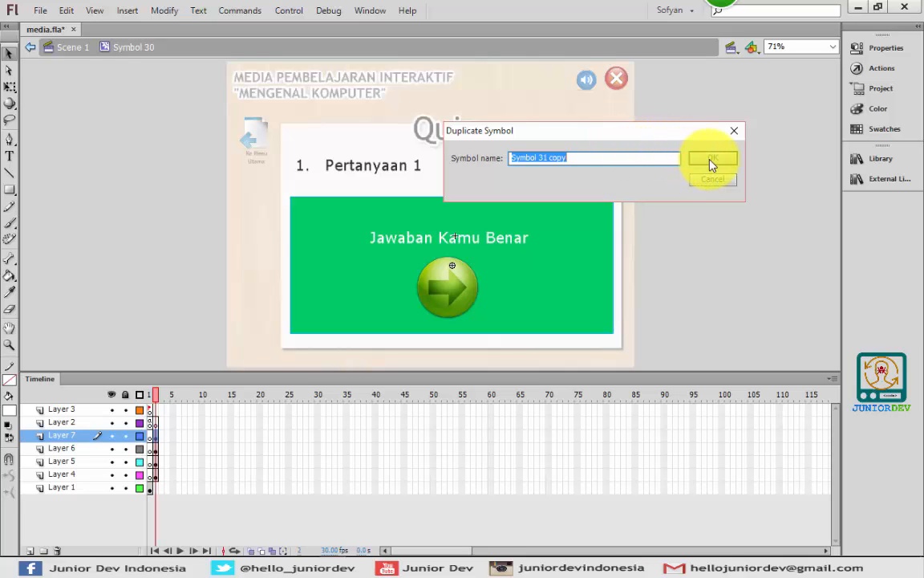
left_click(711, 163)
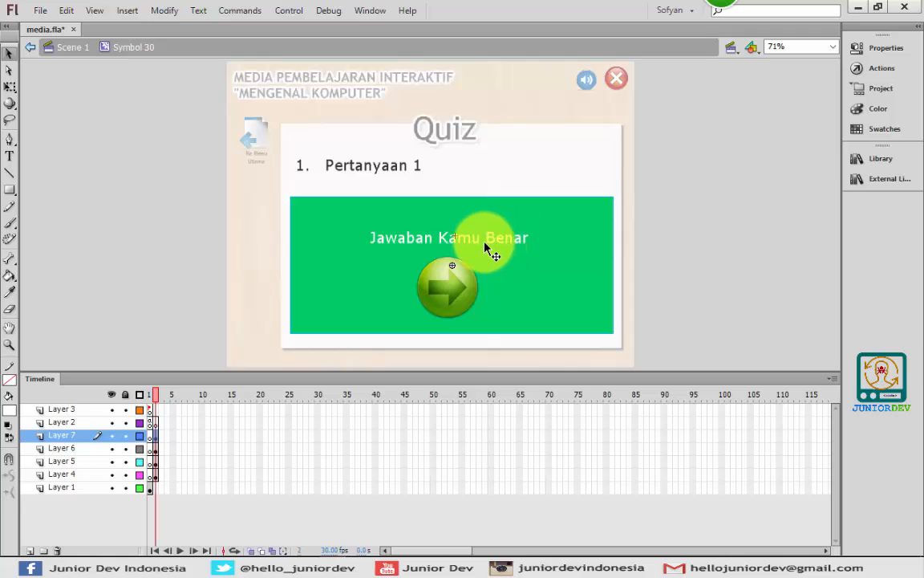
double_click(485, 242)
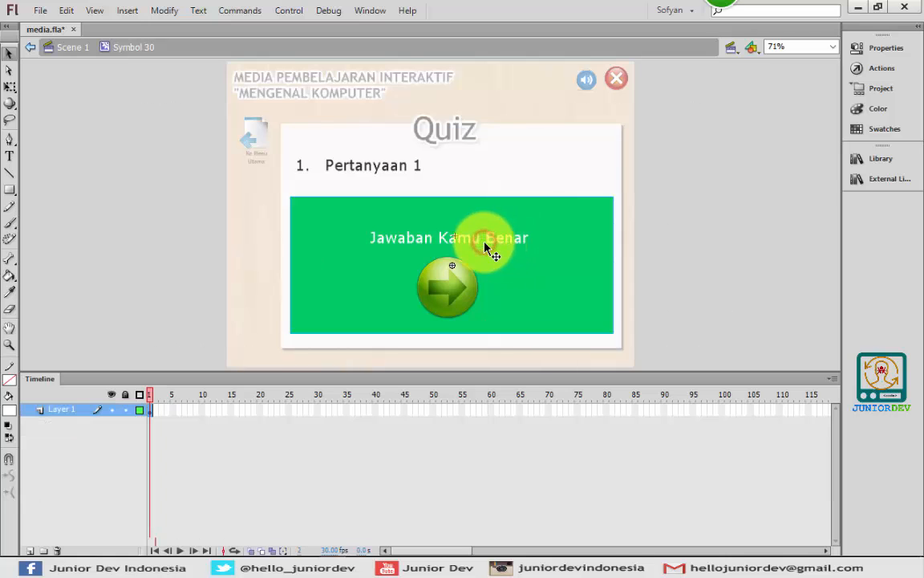
Duplicate the symbol of the green background rectangle under the suggested name and open the duplicate for editing
left_click(313, 220)
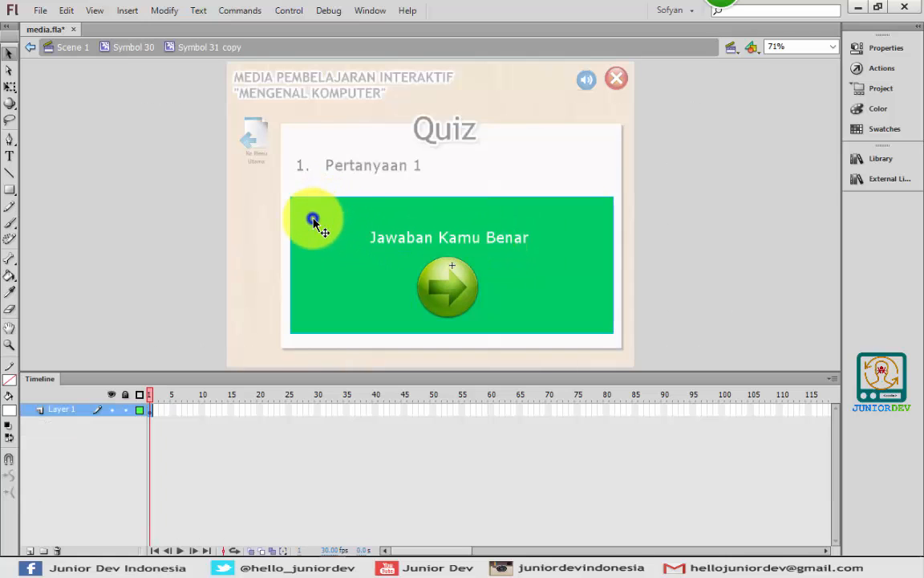
right_click(313, 222)
left_click(389, 428)
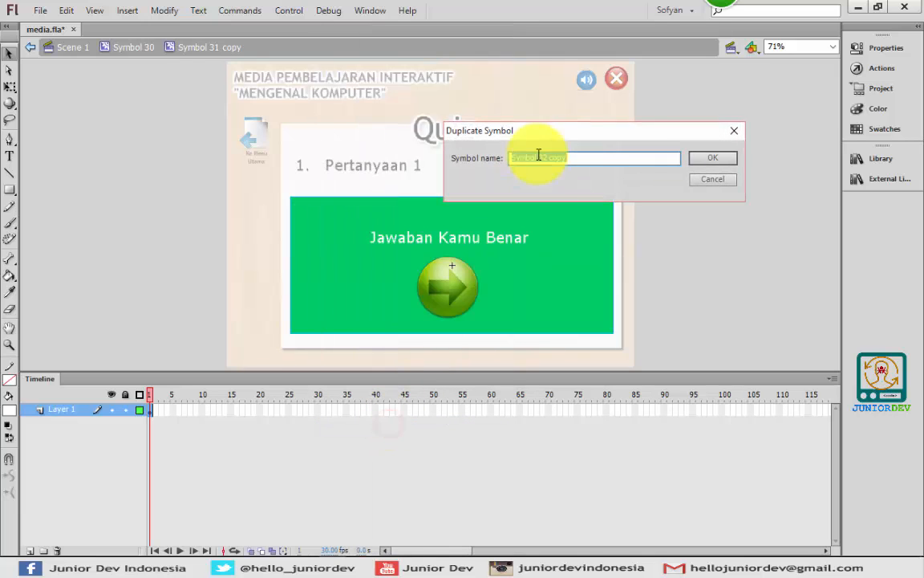
left_click(716, 156)
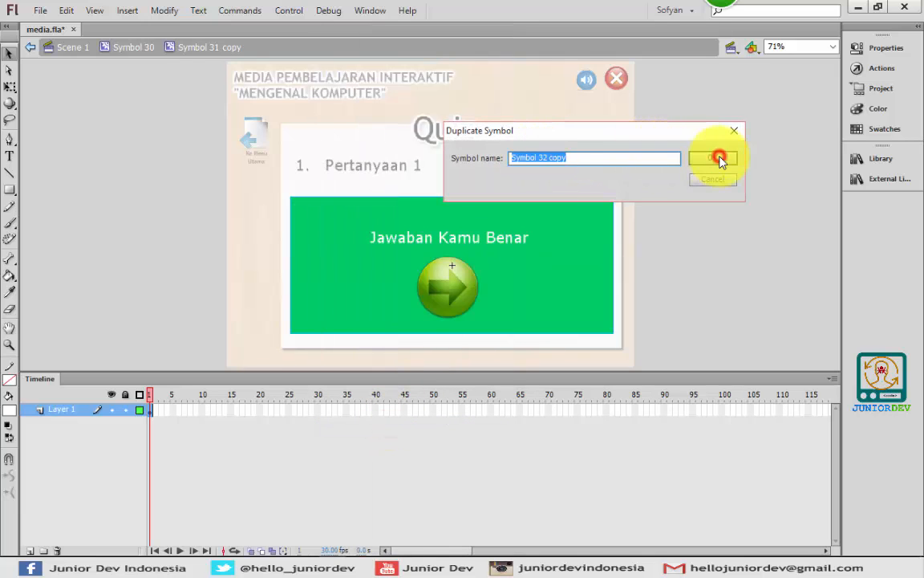
double_click(583, 225)
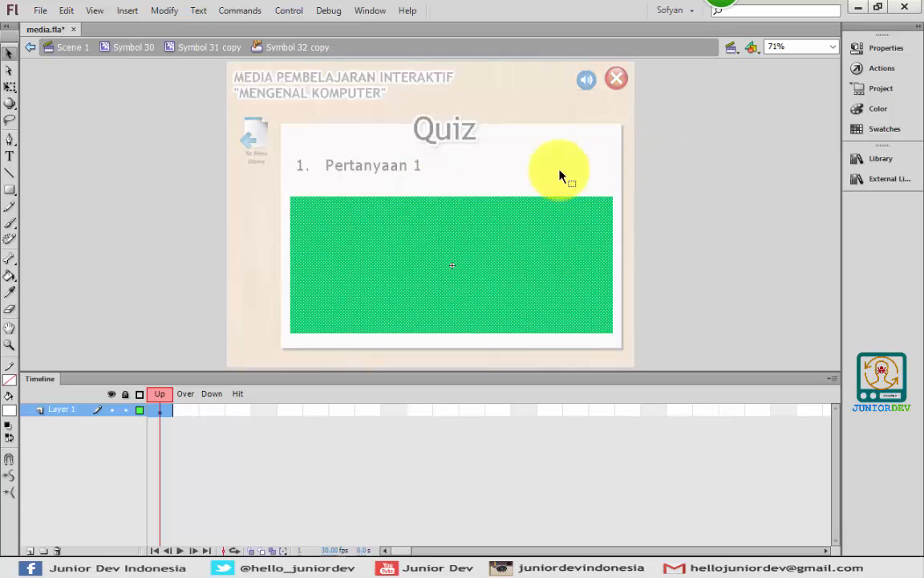
Change the rectangle's fill colour to orange and return to the Symbol 31 copy clip
left_click(892, 47)
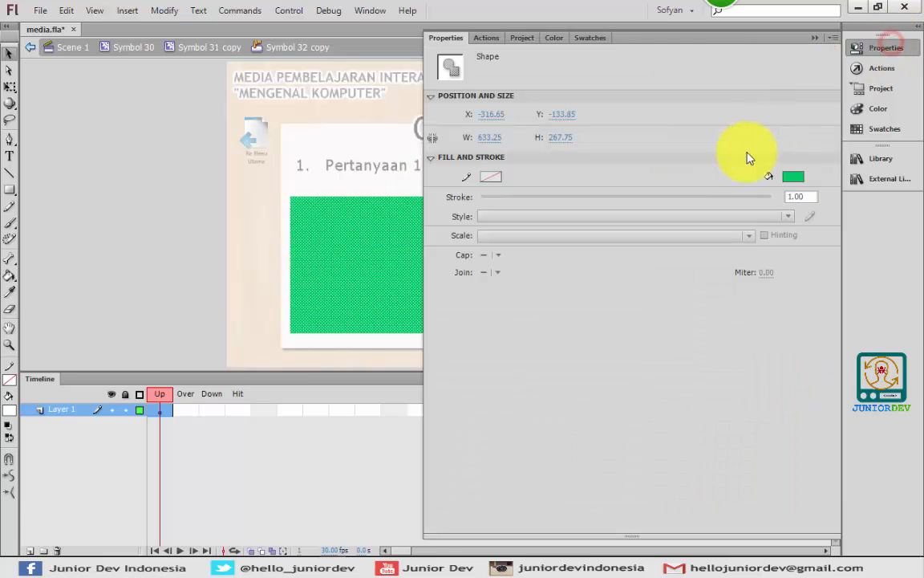
left_click(793, 177)
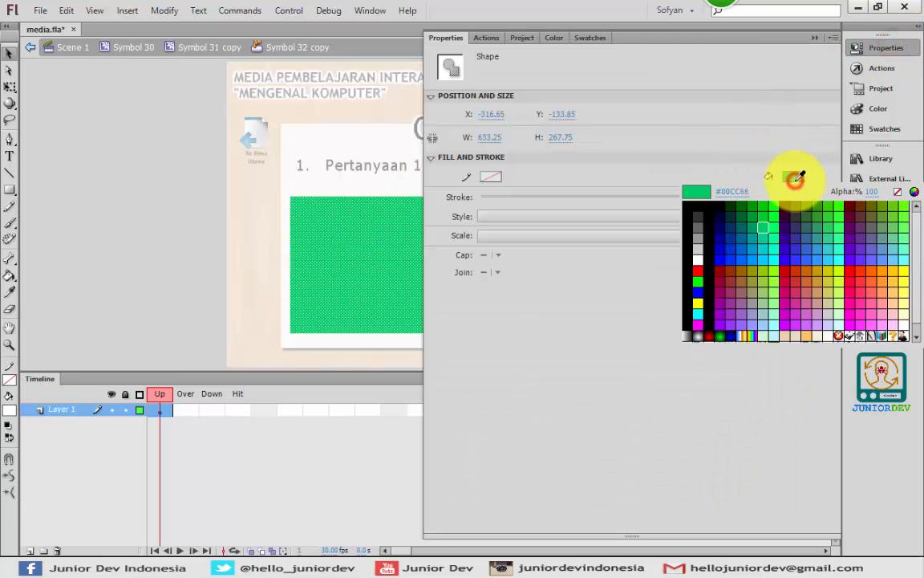
left_click(884, 265)
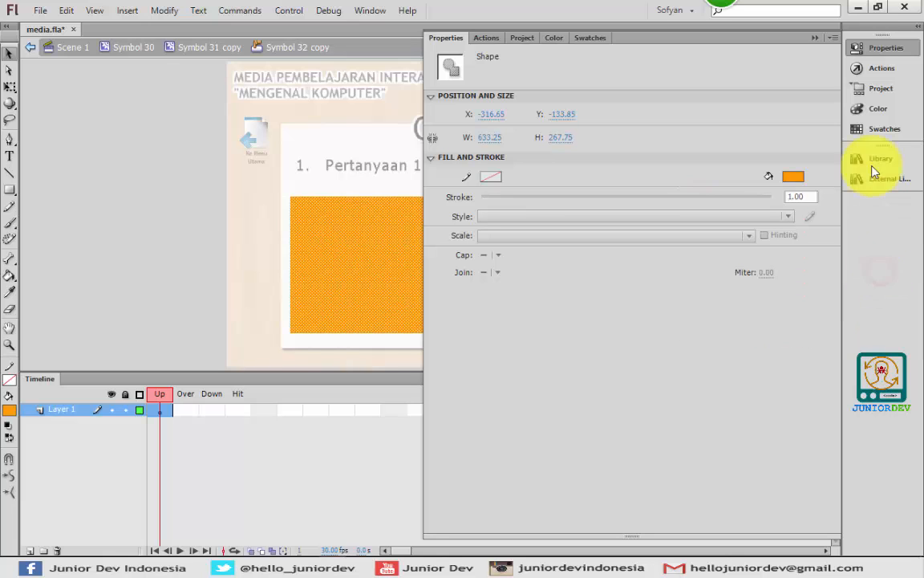
left_click(875, 47)
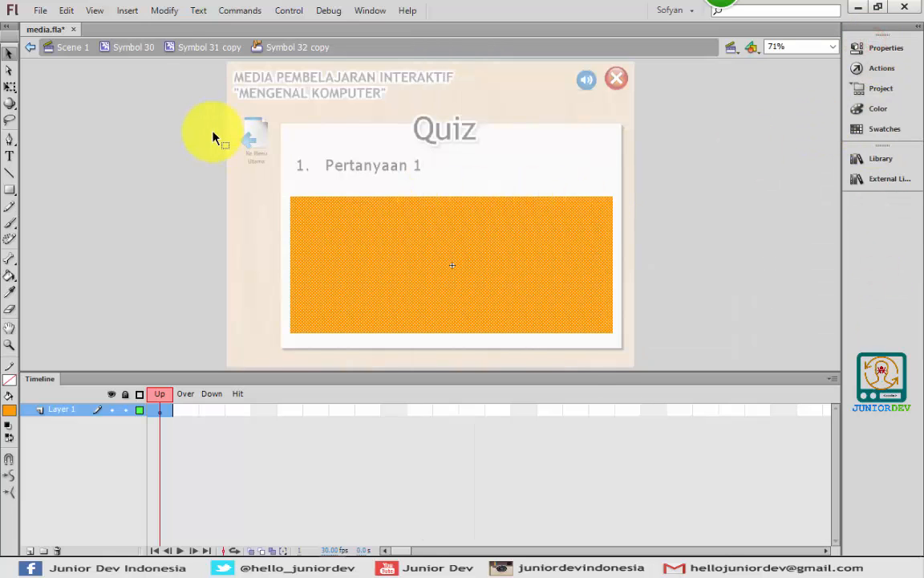
left_click(200, 49)
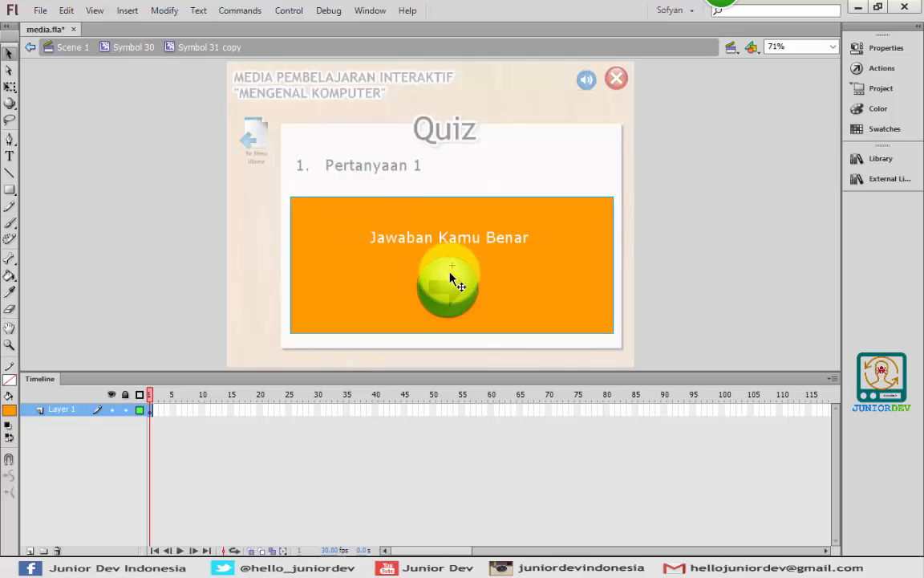
Change the feedback text to "Jawaban Kamu Salah"
double_click(451, 239)
left_click_drag(531, 232, 486, 234)
type("Salah")
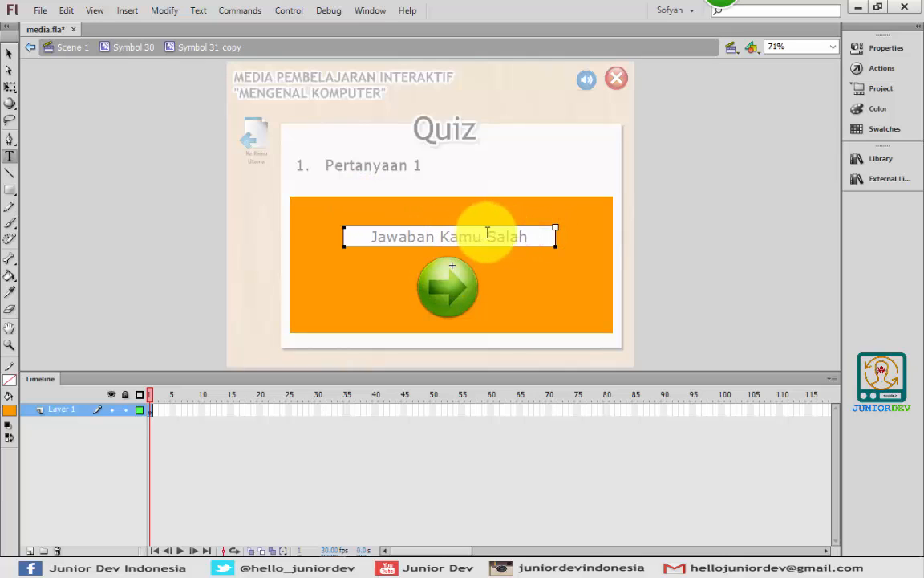
left_click(9, 53)
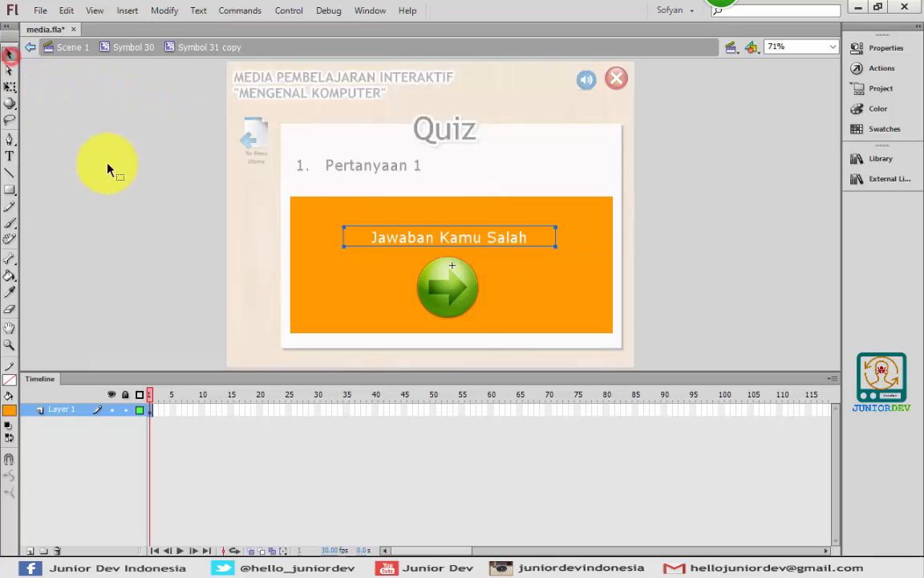
left_click(108, 169)
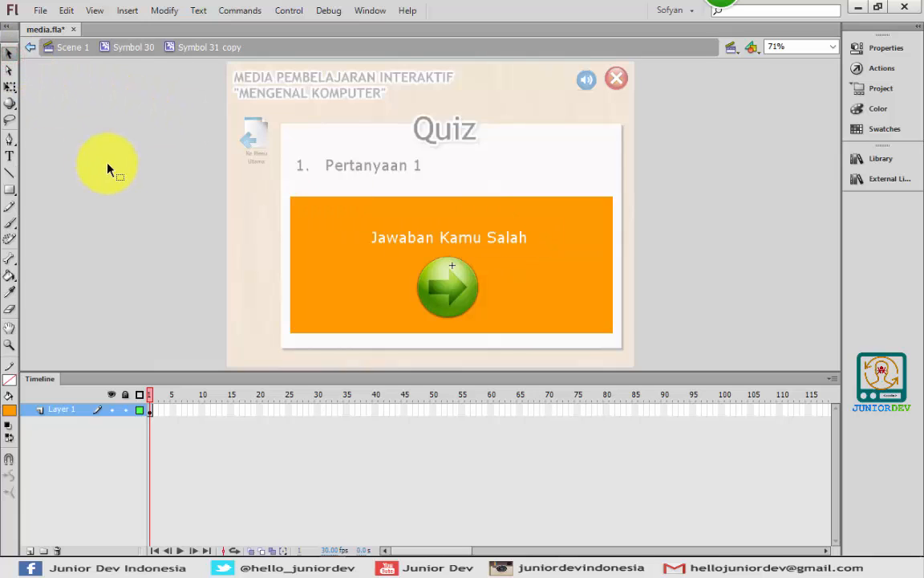
left_click(410, 243)
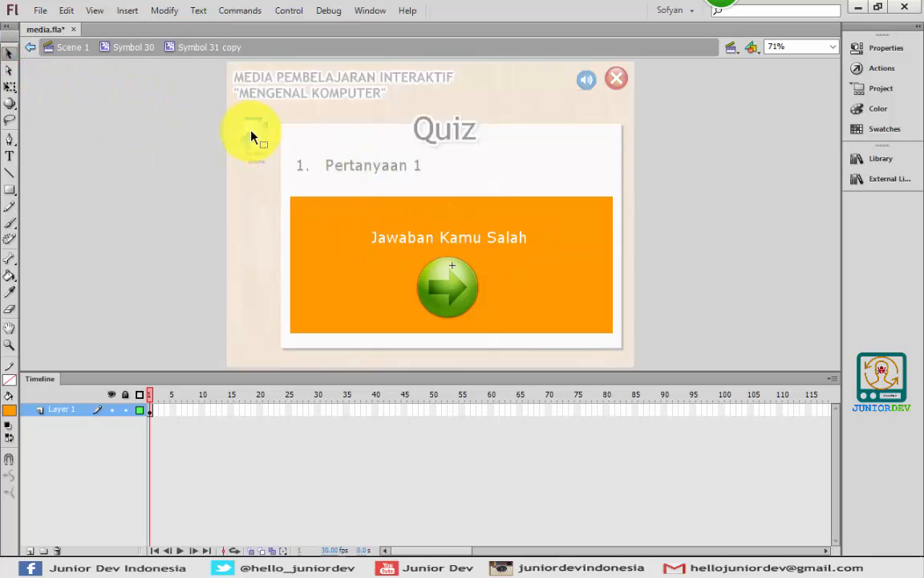
Return to Symbol 30 and give the orange feedback clip the instance name pesan_salah
left_click(128, 48)
left_click(345, 260)
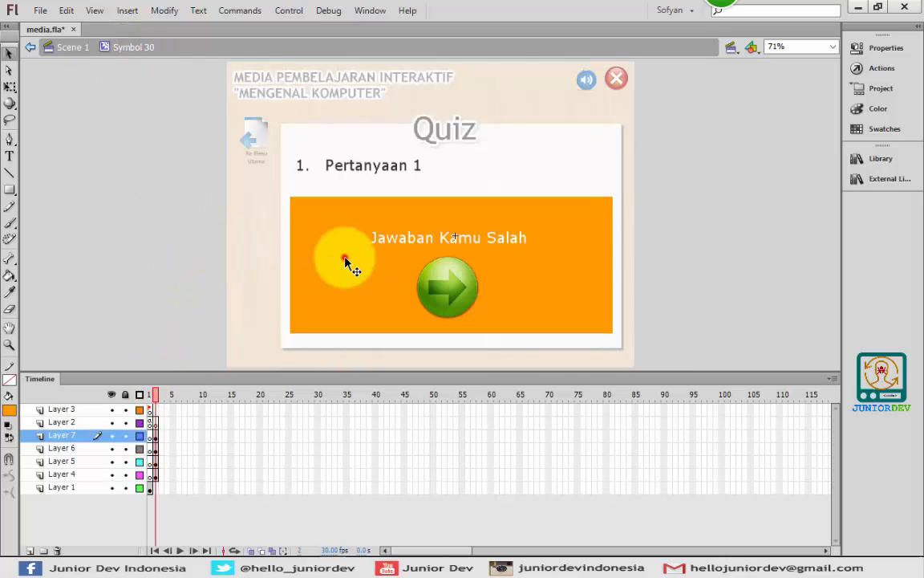
left_click(886, 48)
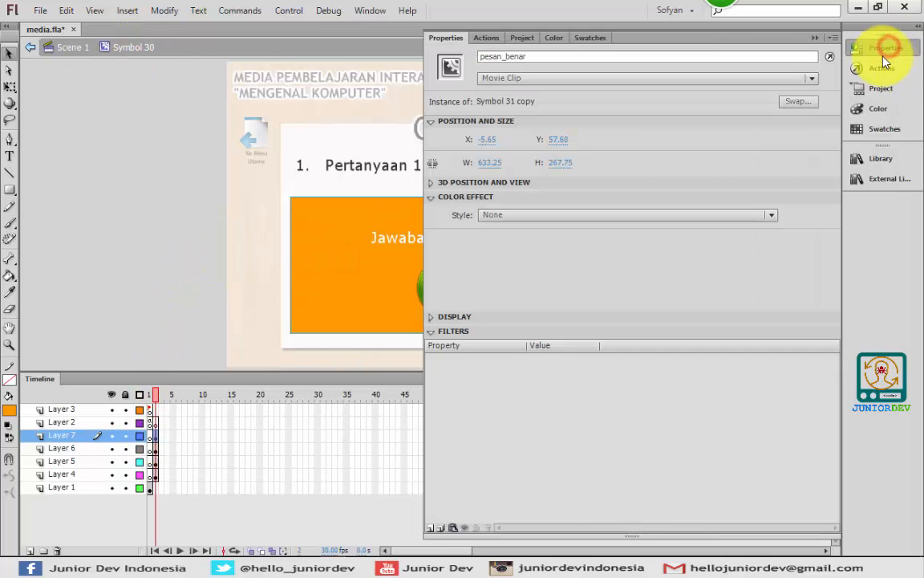
left_click(879, 68)
left_click(875, 50)
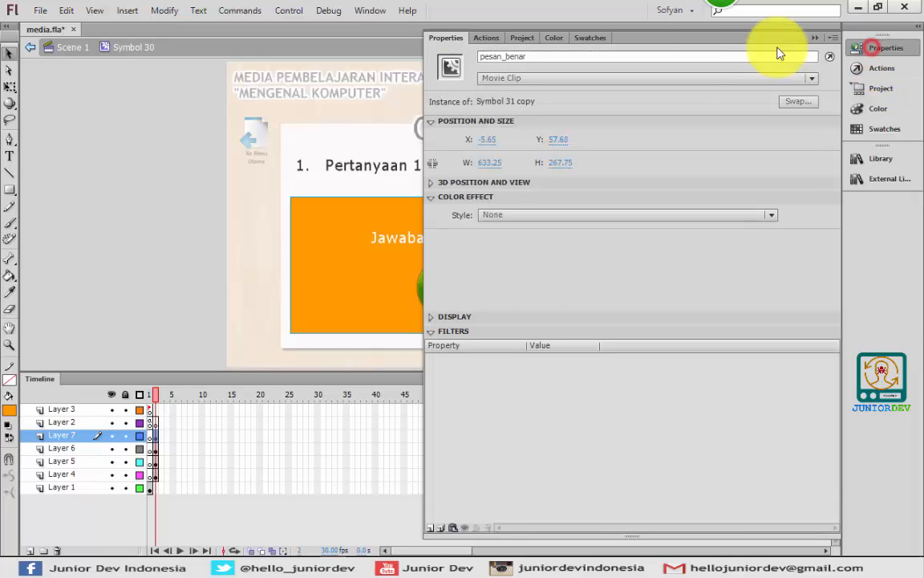
left_click(698, 61)
key("BackSpace")
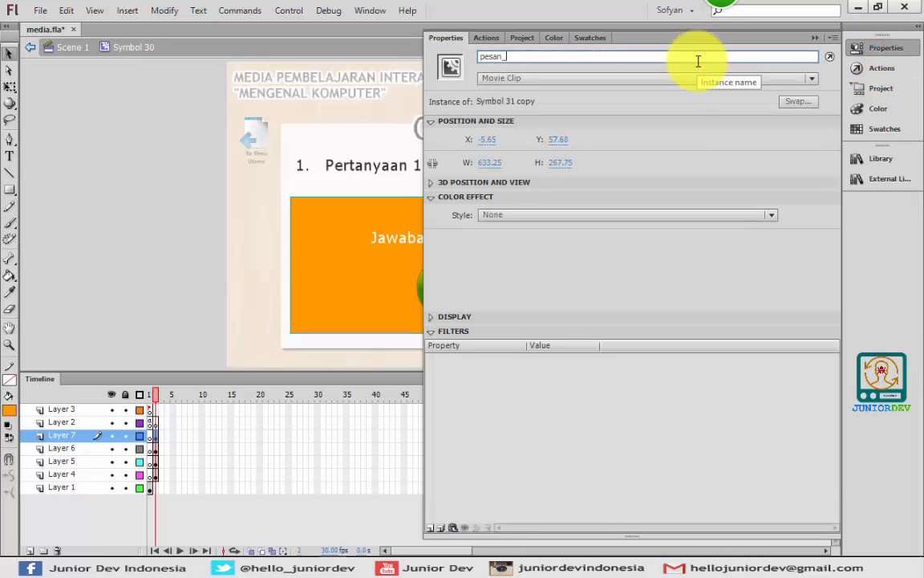
type("salah")
left_click(889, 48)
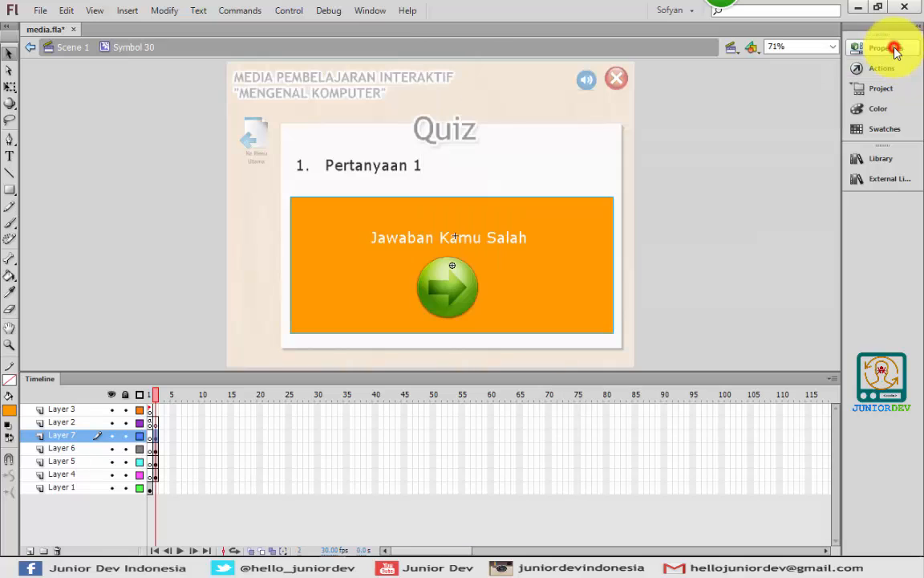
Hide Layers 7 and 6 and write pesan_salah._visible=false in the script of frame 2 on Layer 2
left_click(112, 436)
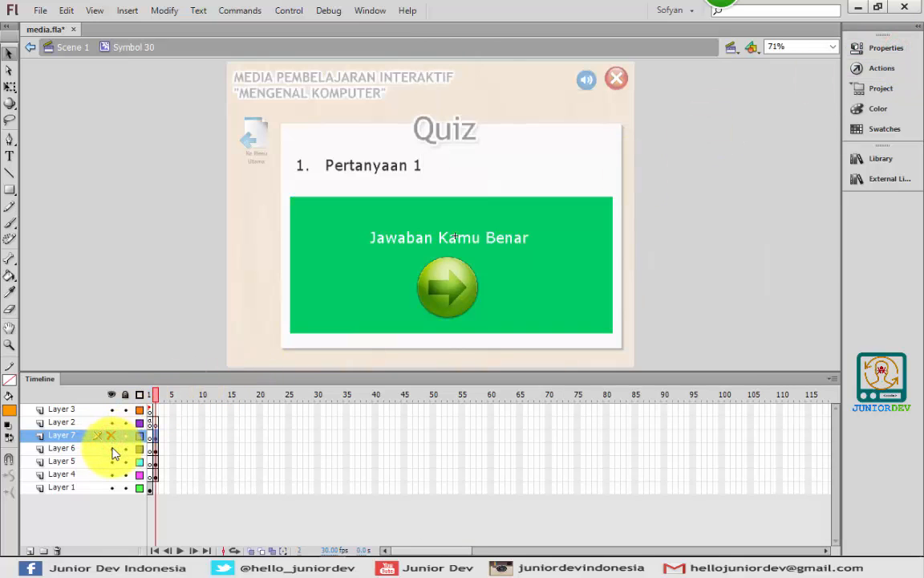
left_click(112, 449)
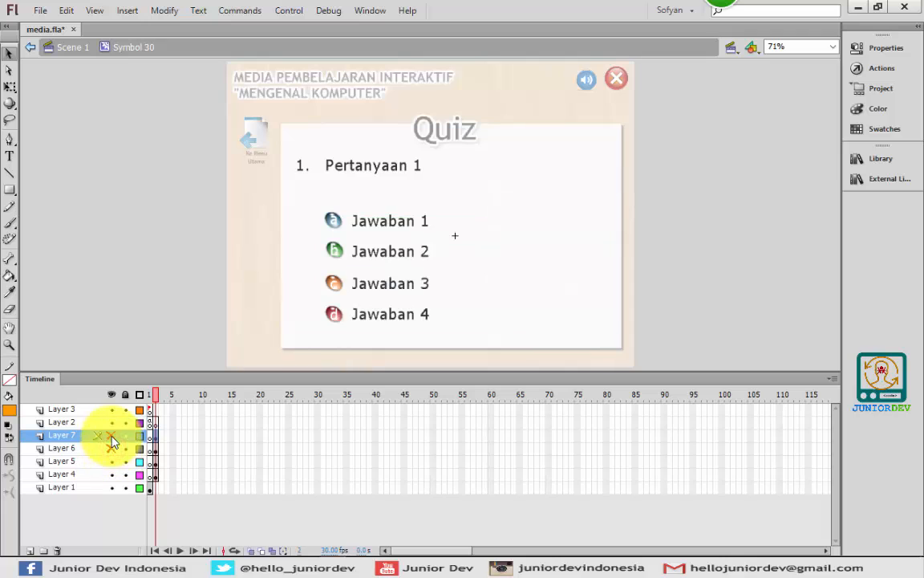
left_click(154, 409)
left_click(152, 422)
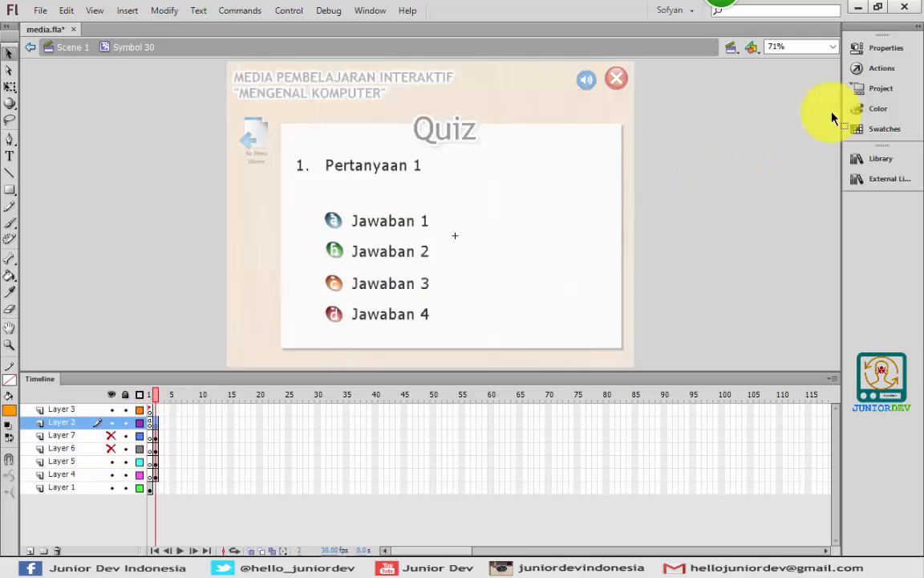
left_click(860, 66)
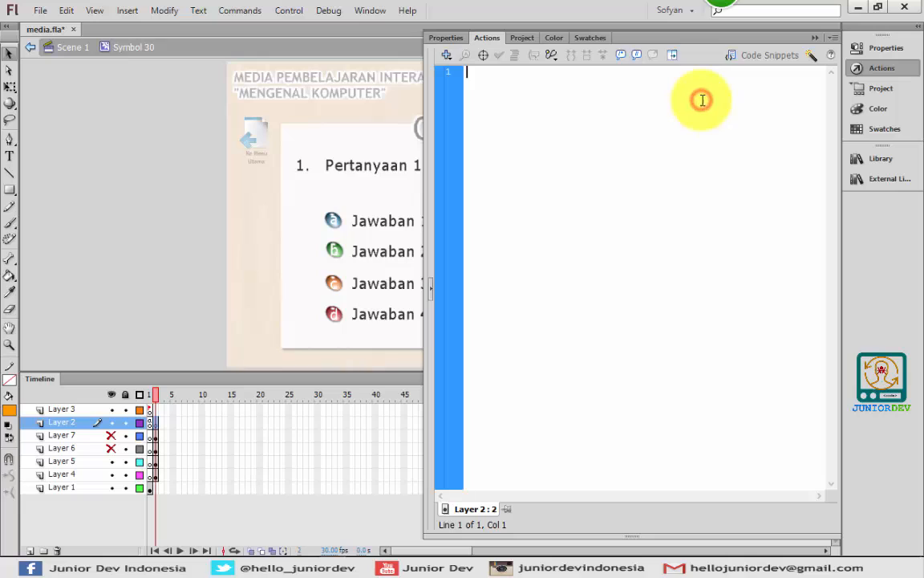
type("ps")
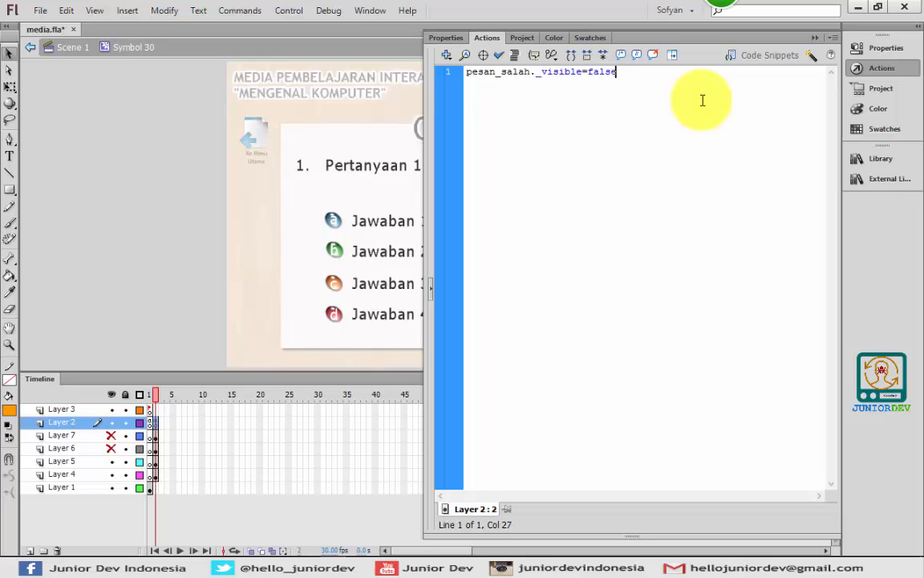
Duplicate the visibility line in the frame script and change the copy to pesan_benar._visible=false;
key("ctrl+a")
key("ctrl+c")
left_click(702, 100)
key("ctrl+v")
key("Left")
key("Left")
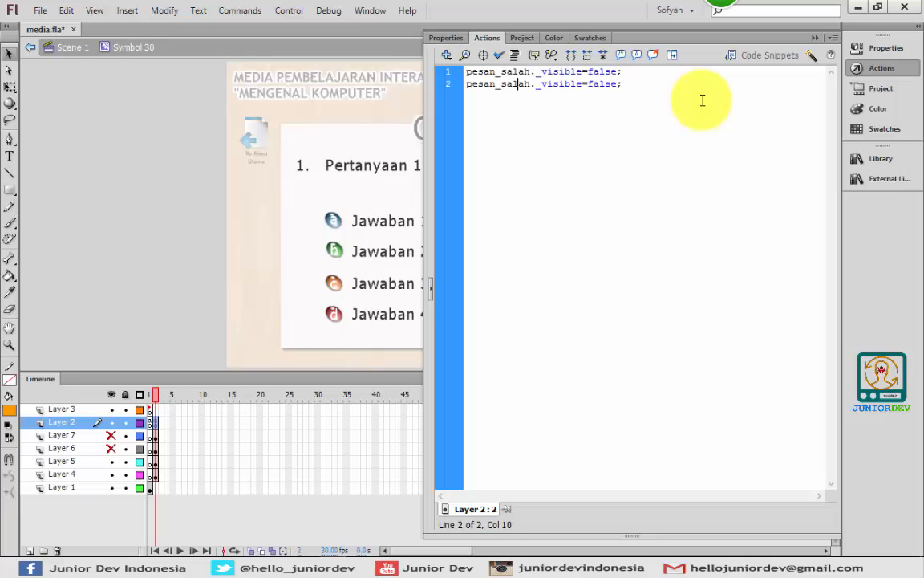
key("shift+Left")
key("shift+Left")
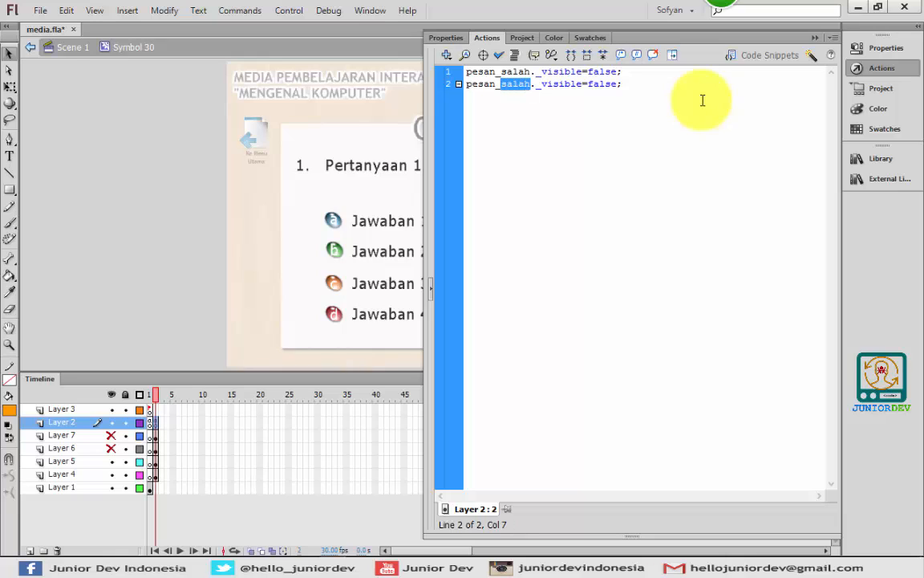
type("benar")
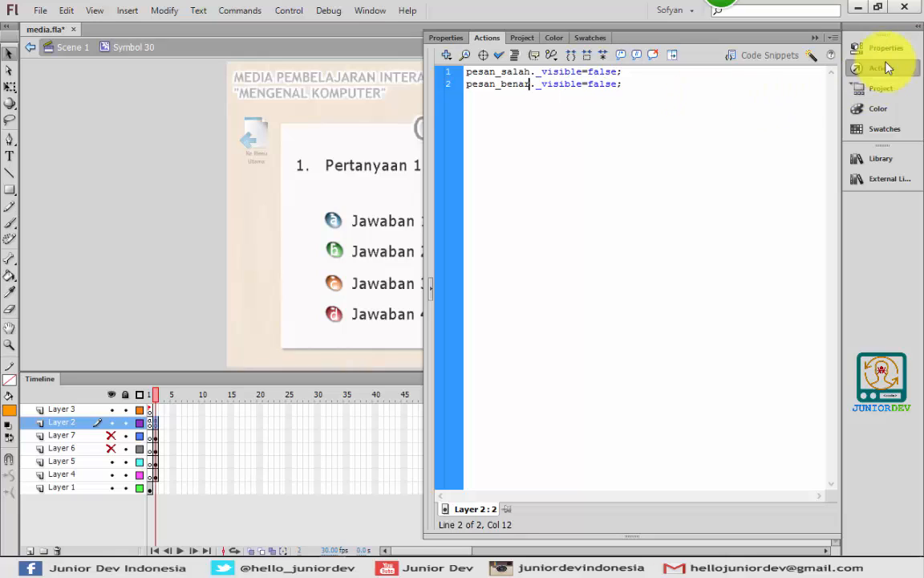
left_click(753, 93)
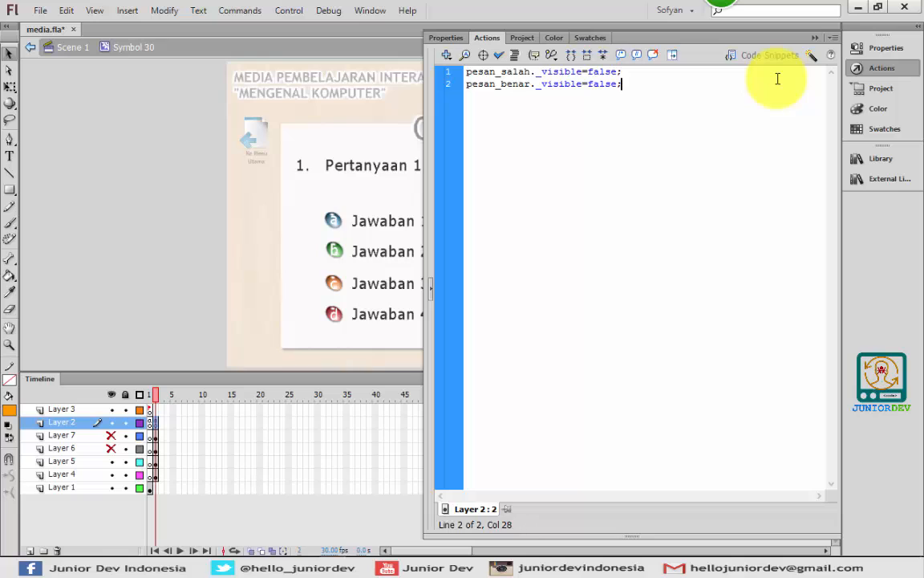
key("ctrl+a")
left_click(882, 69)
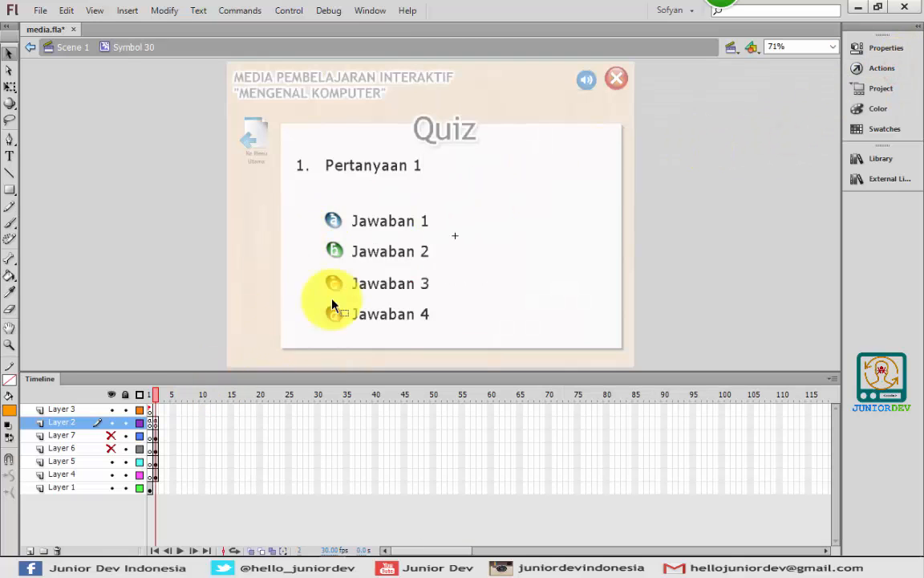
Change the first answer's text to "Jawaban 1 (b)" to mark it as the correct answer
left_click(341, 233)
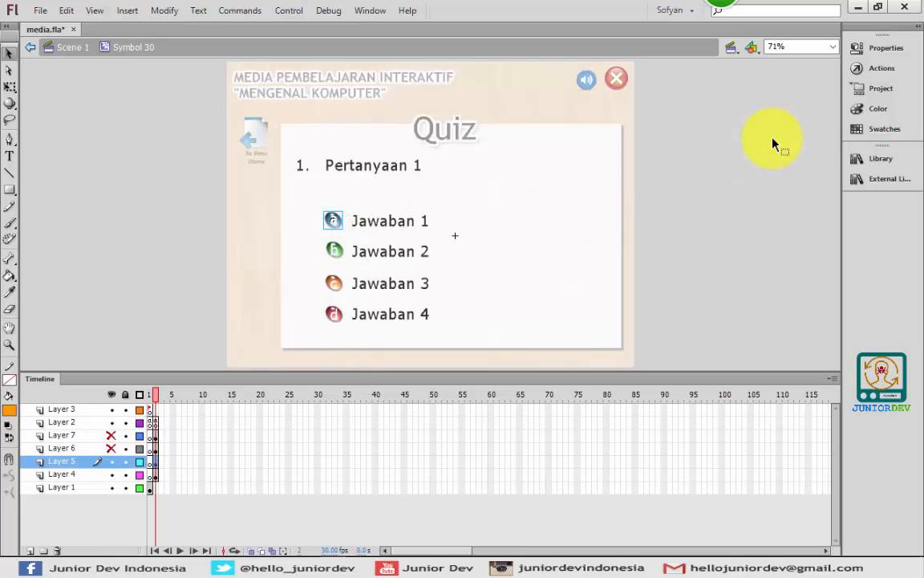
double_click(399, 221)
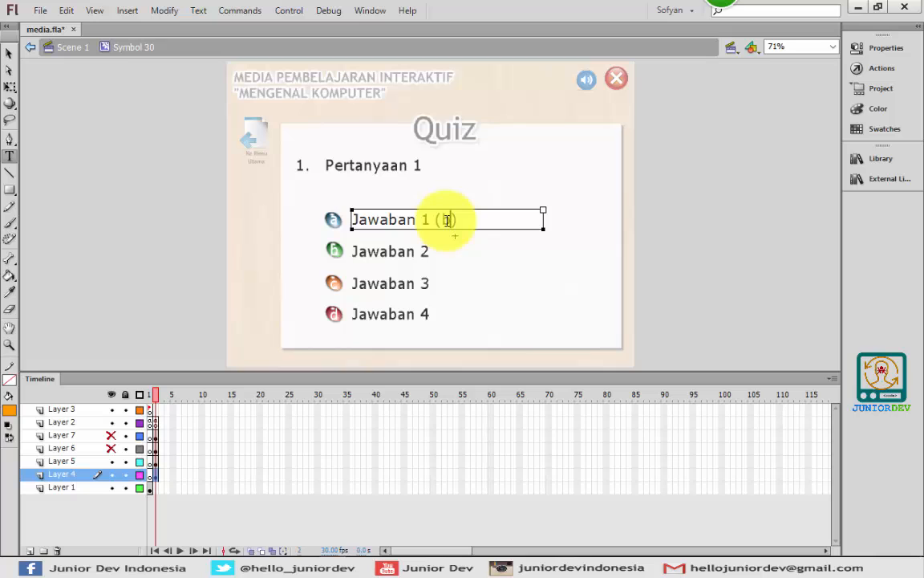
type("b")
left_click(9, 53)
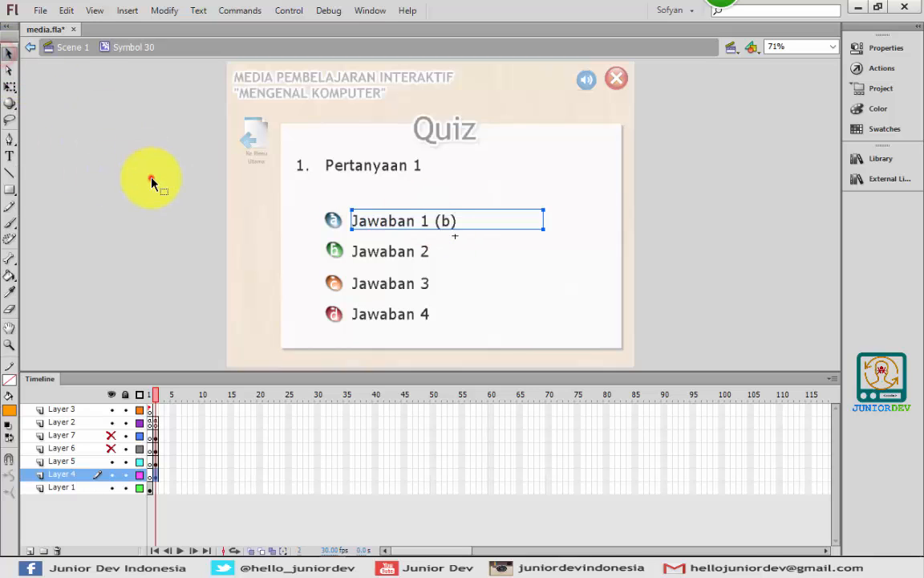
left_click(151, 181)
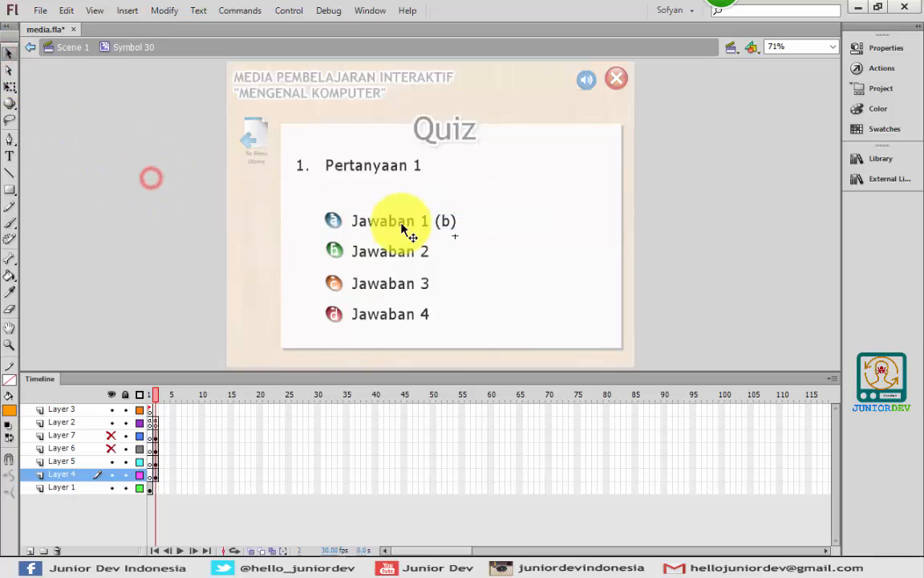
Script blue answer button a with on (release), incrementing benar with benar++; and setting pesan_benar._visible=true;
left_click(340, 222)
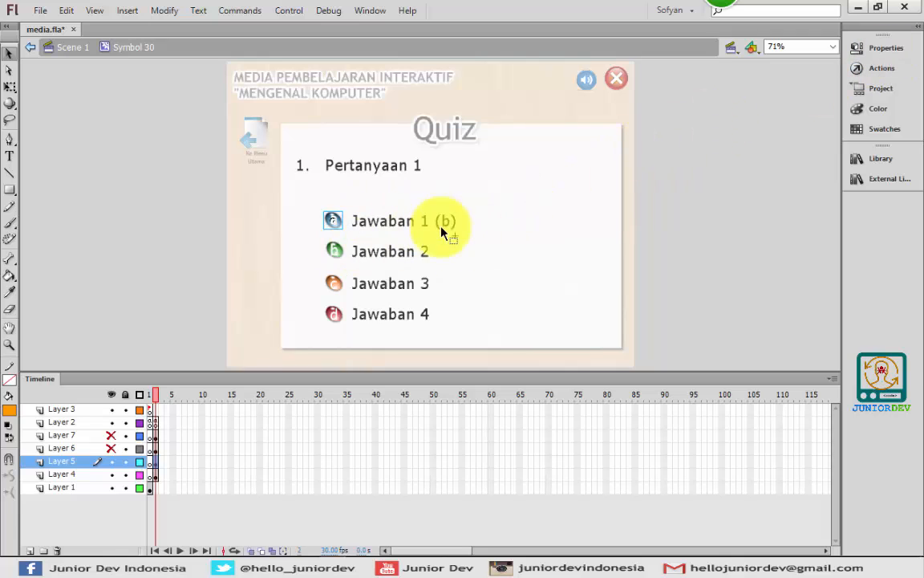
left_click(886, 64)
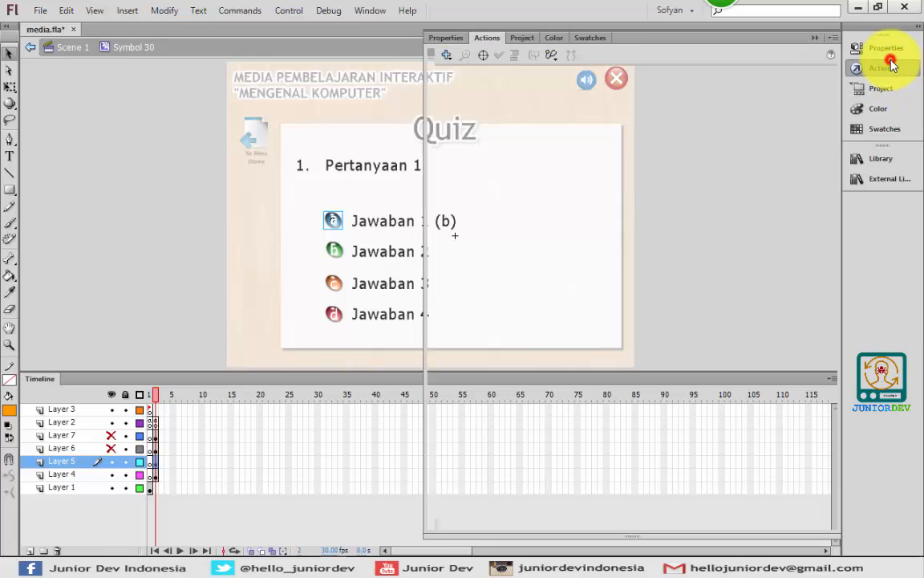
left_click(750, 125)
type("c")
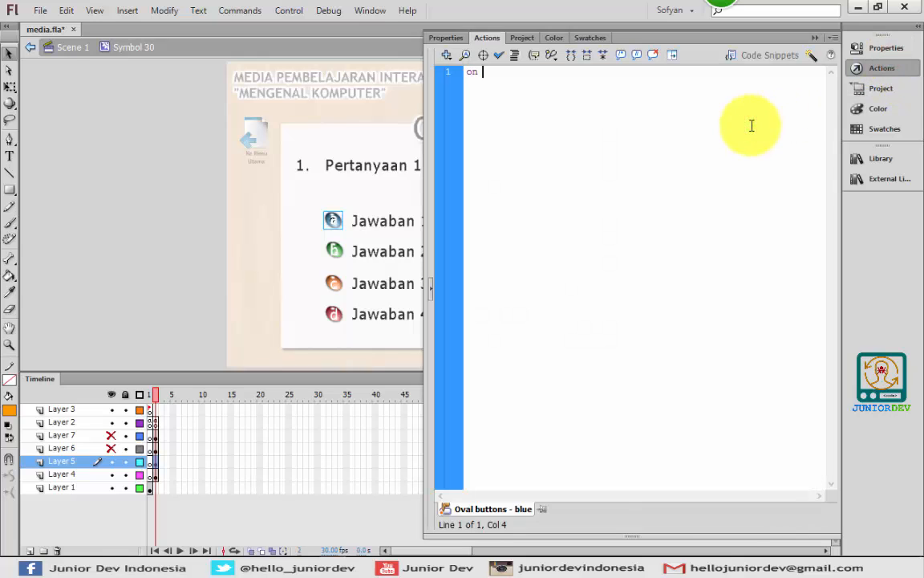
type("n (")
key("Down")
key("Return")
type("){")
key("Return")
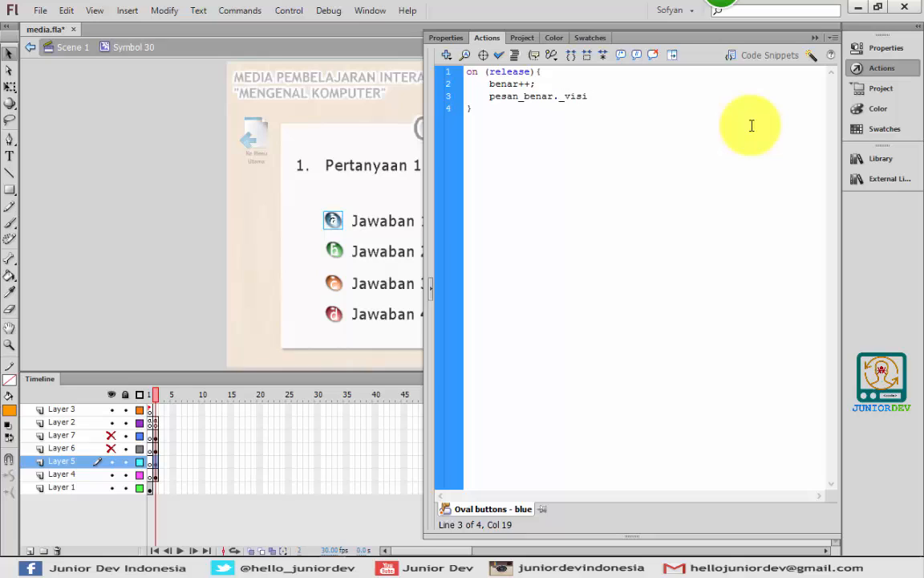
type("ble=true;")
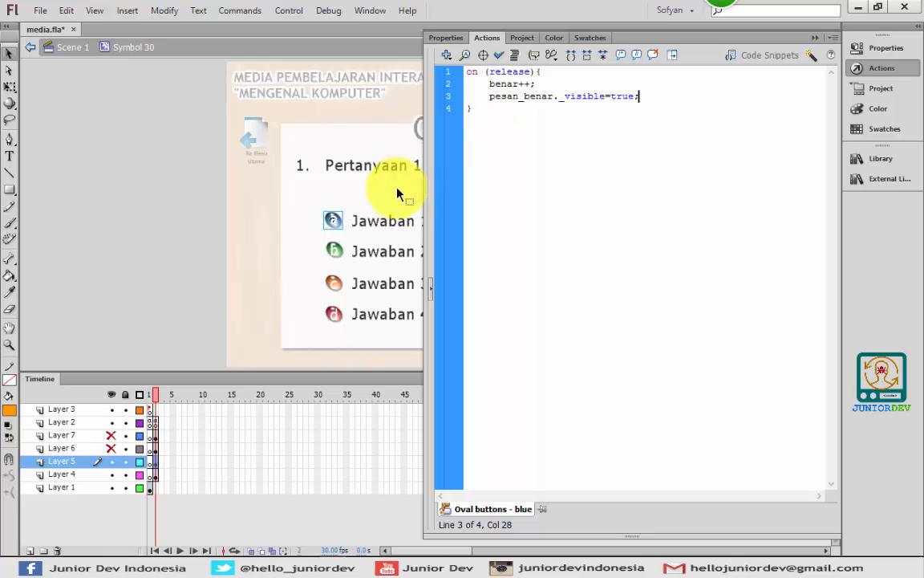
Copy the whole script of answer button a to green answer button b
left_click(626, 108)
key("ctrl+a")
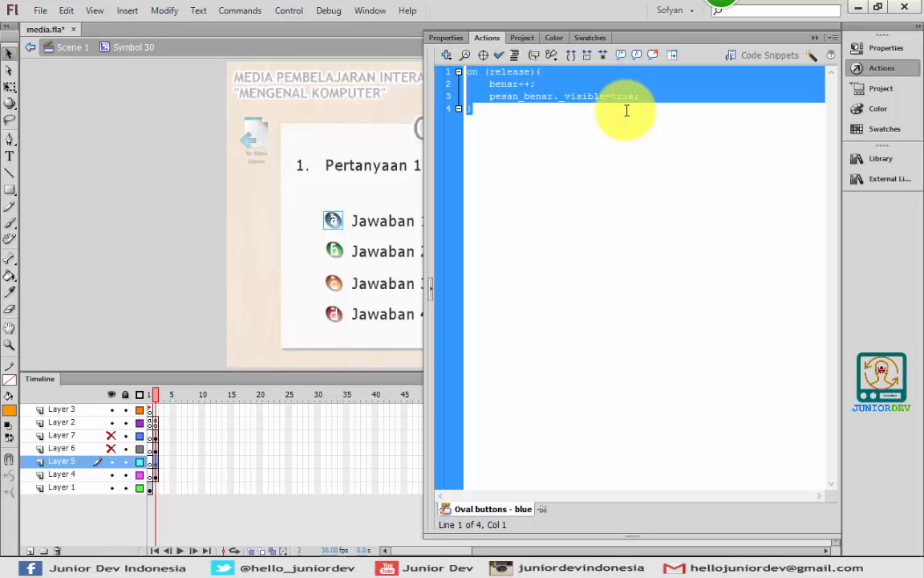
left_click(337, 252)
left_click(876, 68)
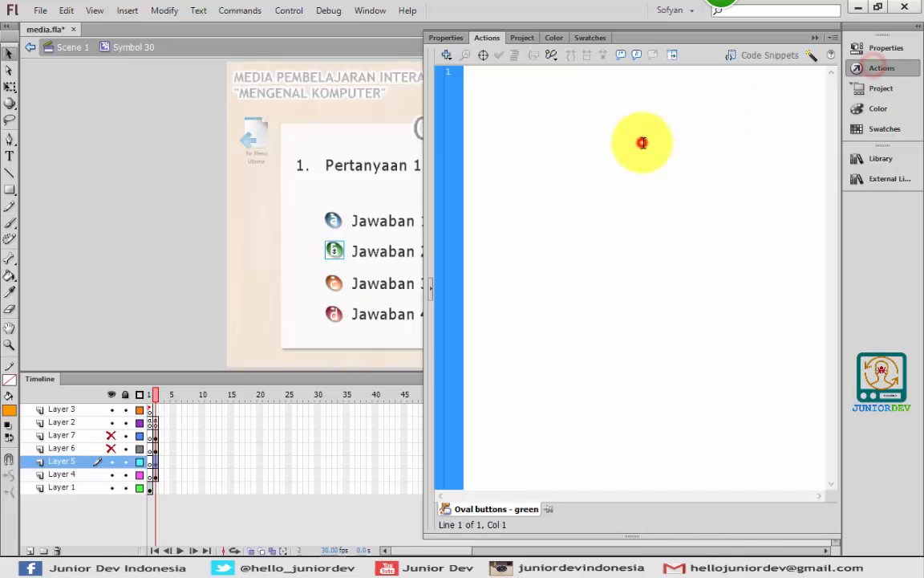
type("on (release){ \tbenar++; \tpesan_benar._visible=true; }")
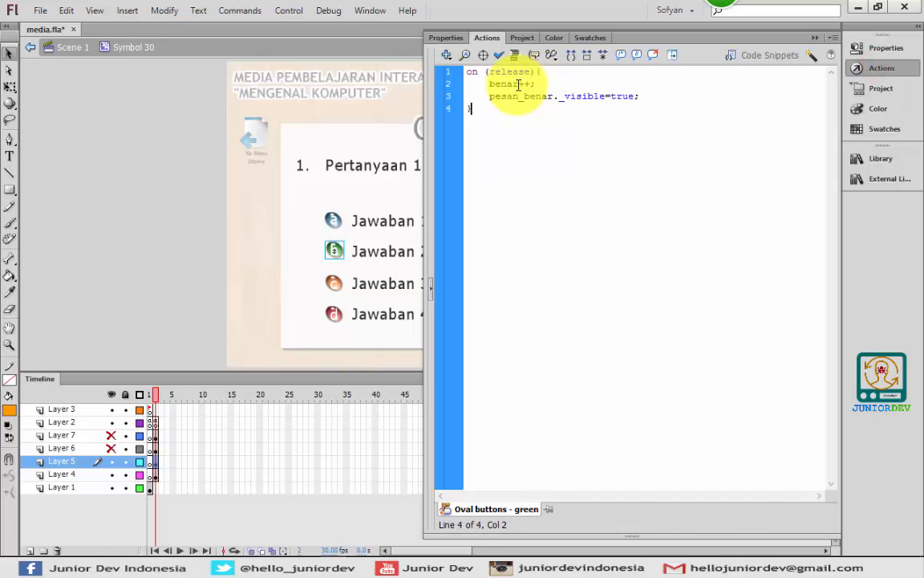
Change button b's script to salah++; and pesan_salah._visible=true; for a wrong answer
left_click_drag(519, 84, 491, 84)
type("salah")
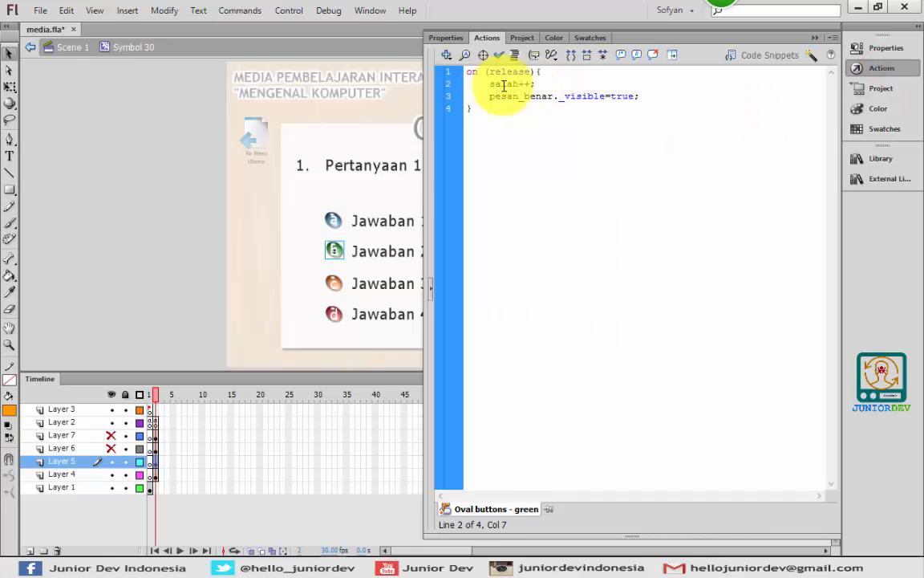
left_click_drag(555, 96, 527, 96)
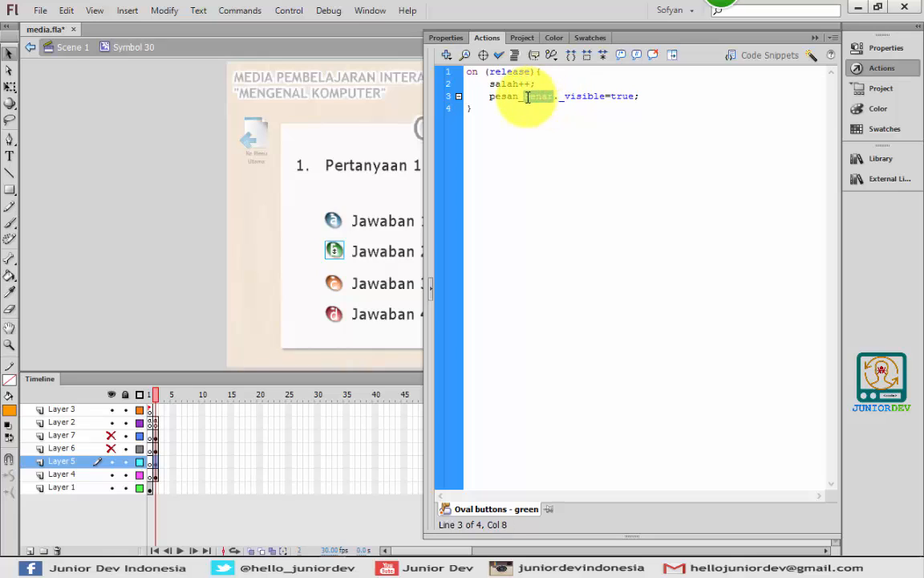
type("salah")
left_click(526, 109)
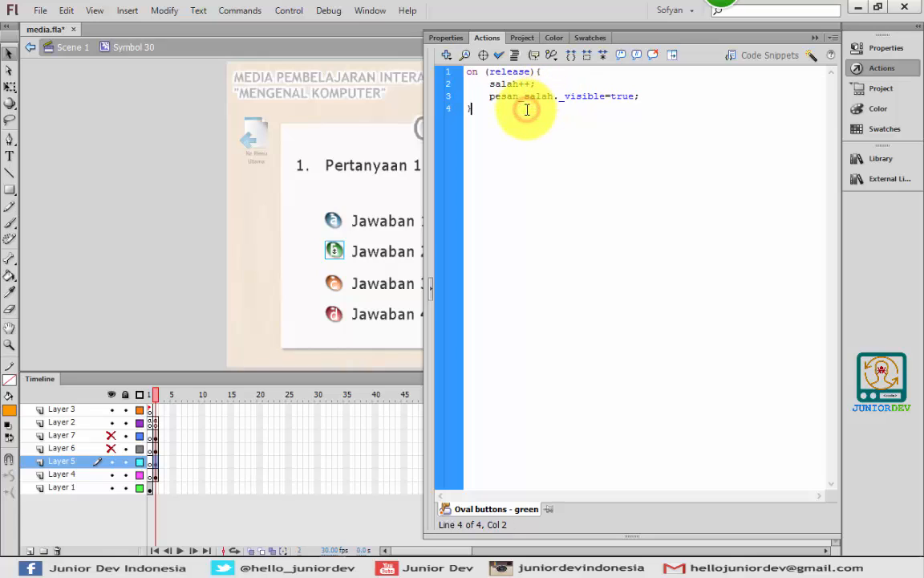
Copy button b's wrong-answer script to orange answer button c
key("ctrl+a")
key("ctrl+c")
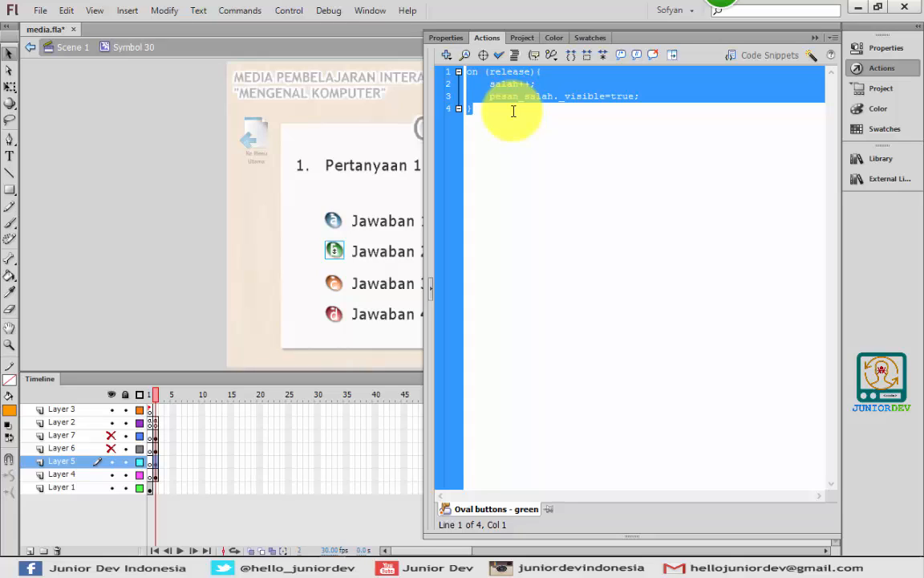
left_click(876, 69)
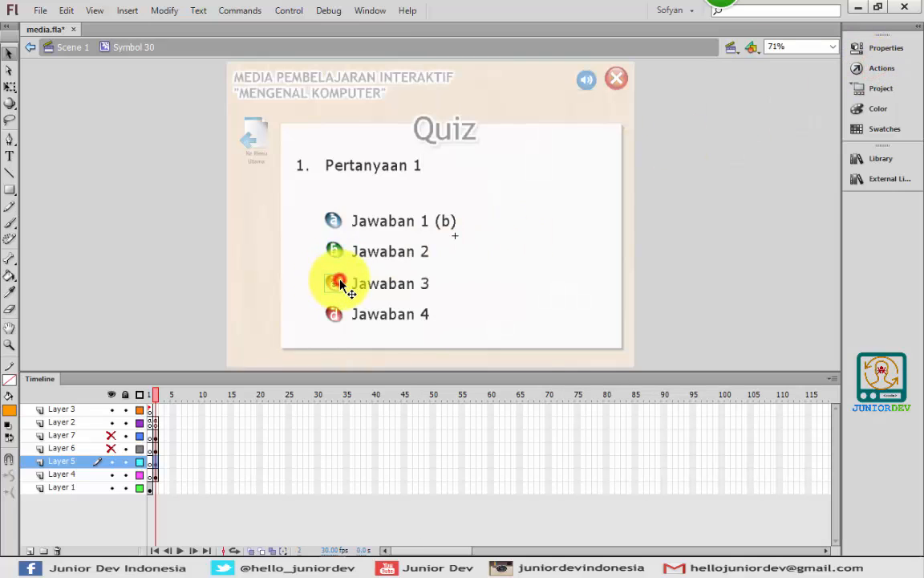
left_click(341, 285)
left_click(880, 68)
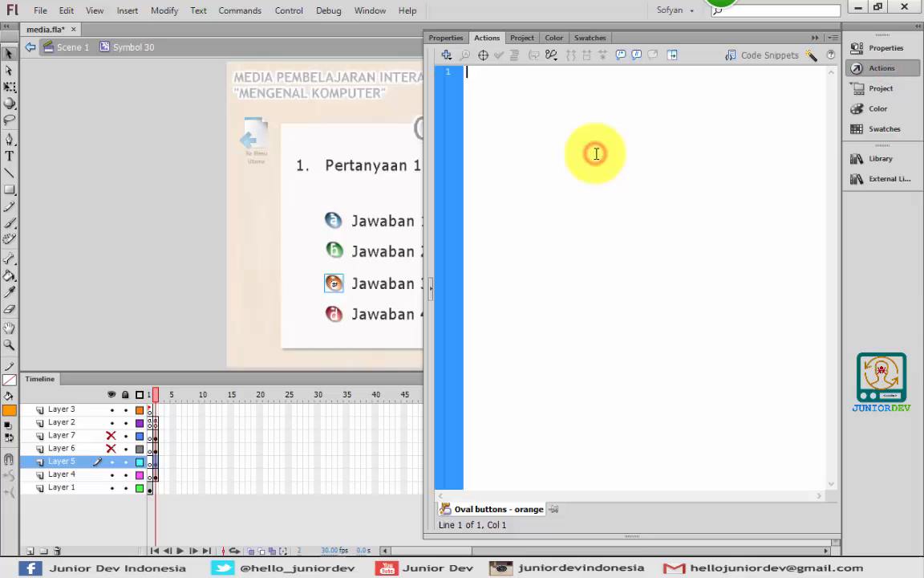
key("ctrl+v")
Paste the same wrong-answer script, with salah++; and pesan_salah._visible=true;, onto red answer button d and deselect it
left_click(343, 323)
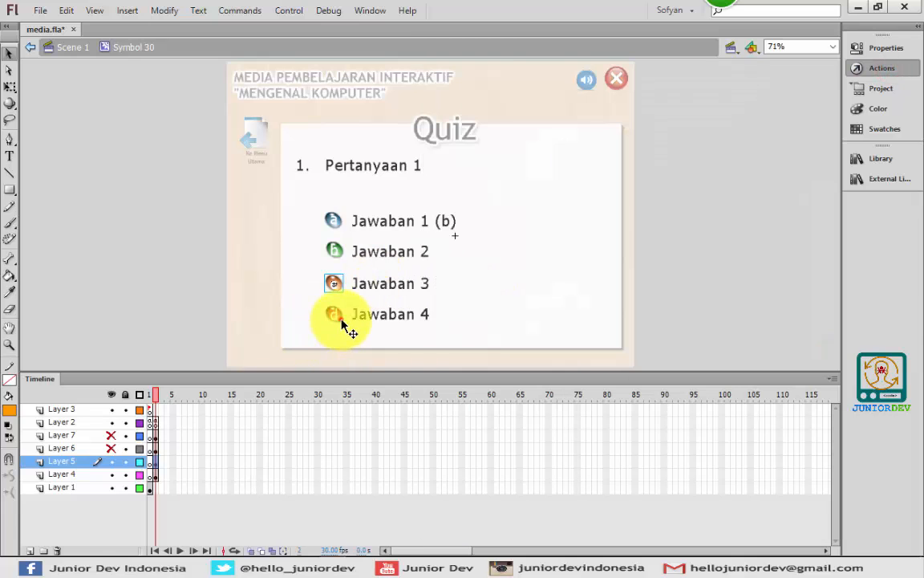
left_click(880, 69)
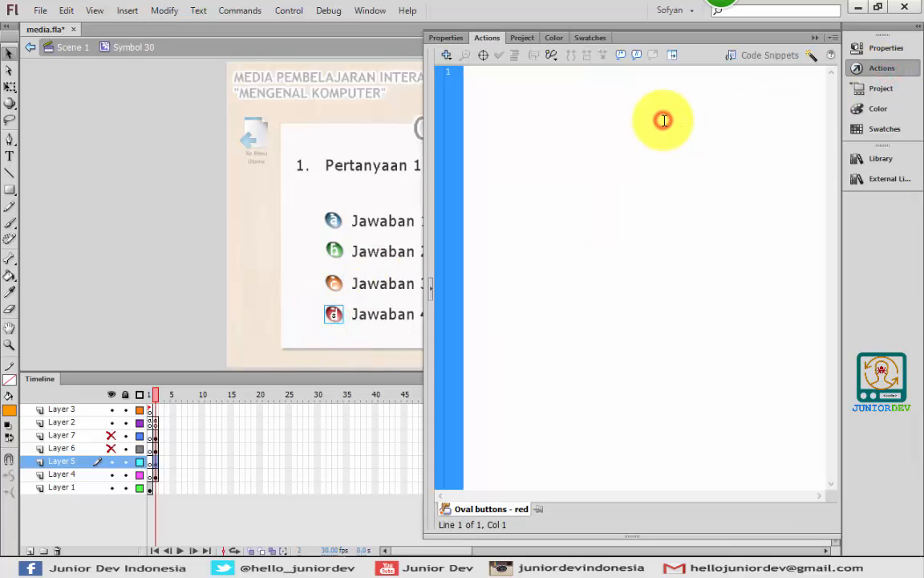
type("on (release) { \tsalah++; \tpesan_salah._visible=true; }")
left_click(885, 70)
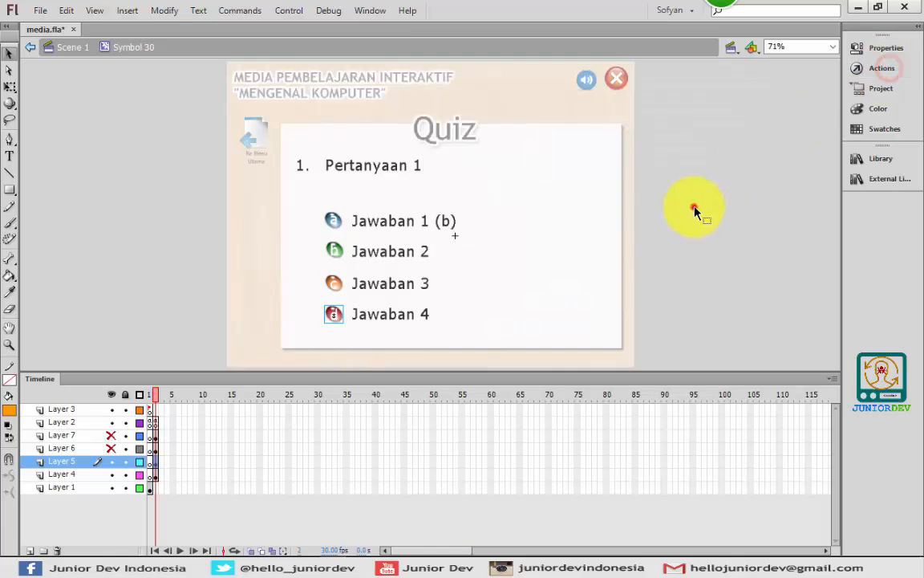
left_click(695, 210)
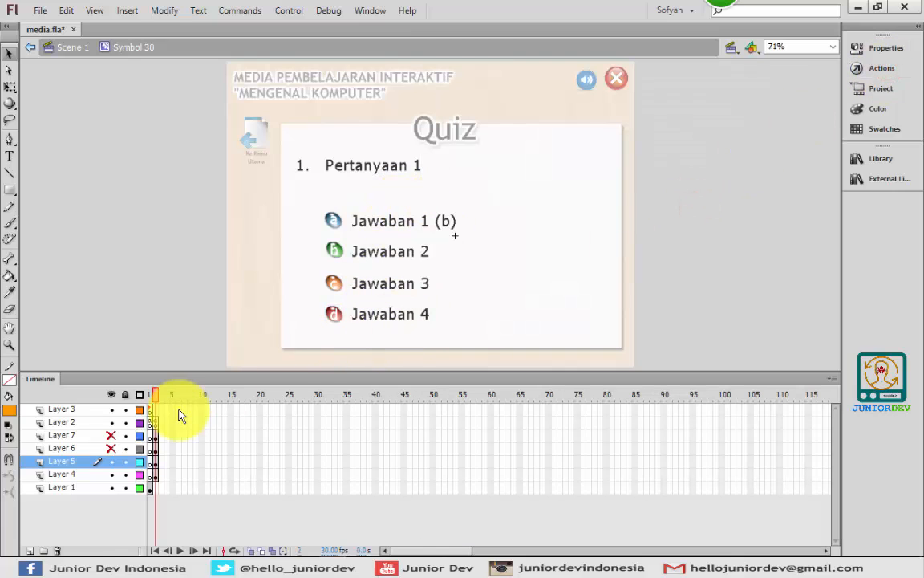
Insert a keyframe at frame 3 of Layer 2
left_click(154, 460)
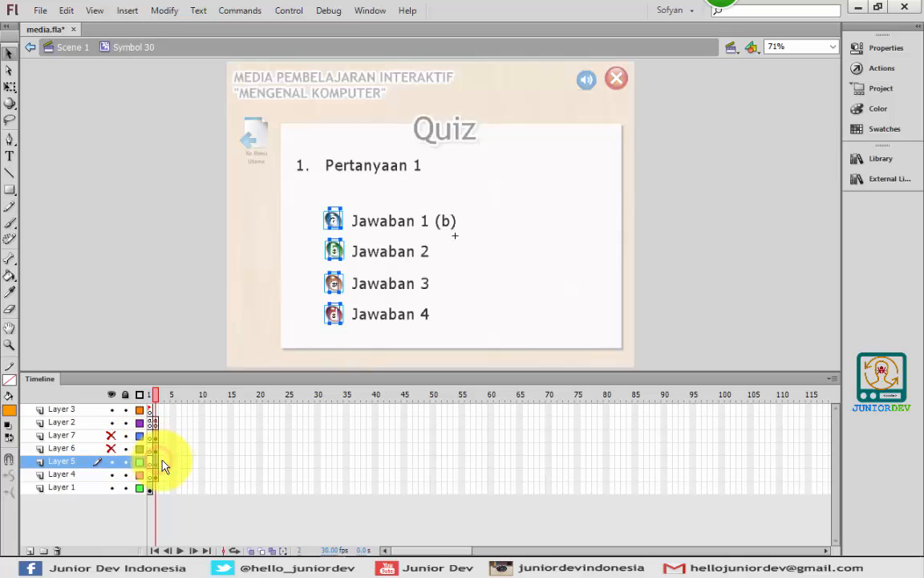
left_click(160, 420)
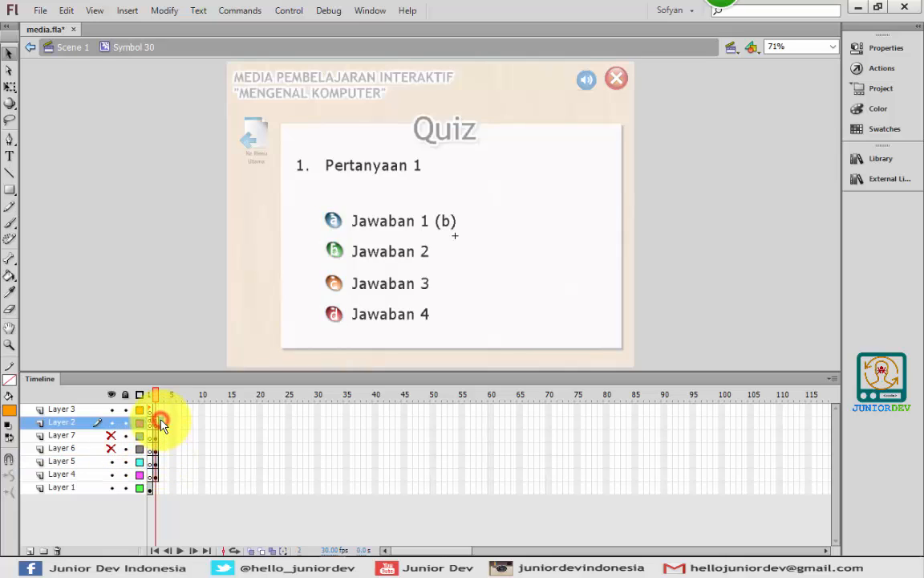
left_click(158, 423)
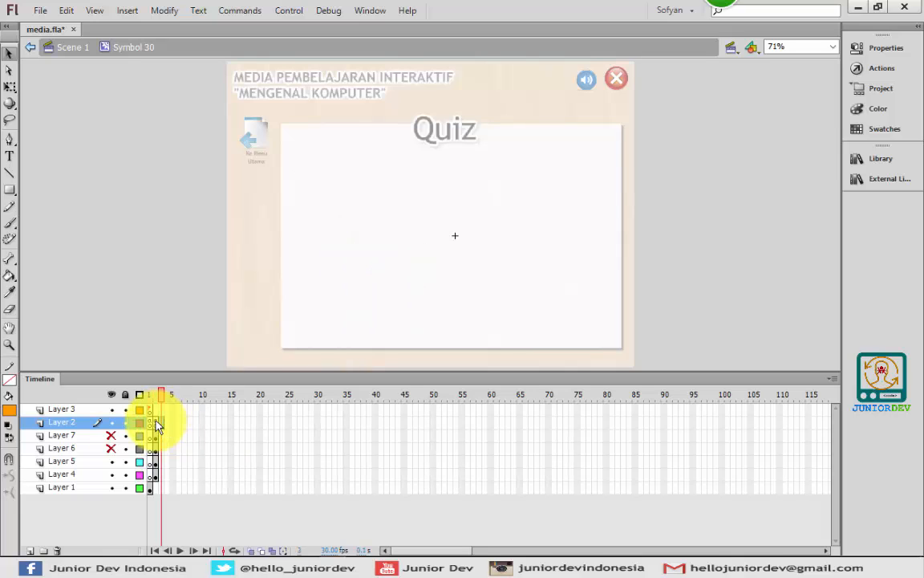
Convert frame 3 of Layers 5 and 4 to keyframes to carry over the answer buttons and question text
left_click(160, 464)
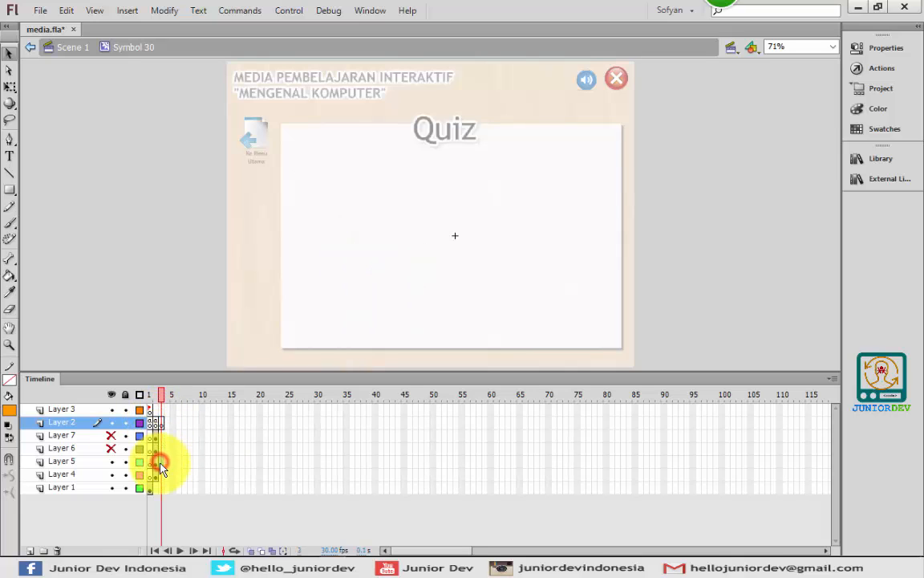
left_click(163, 473)
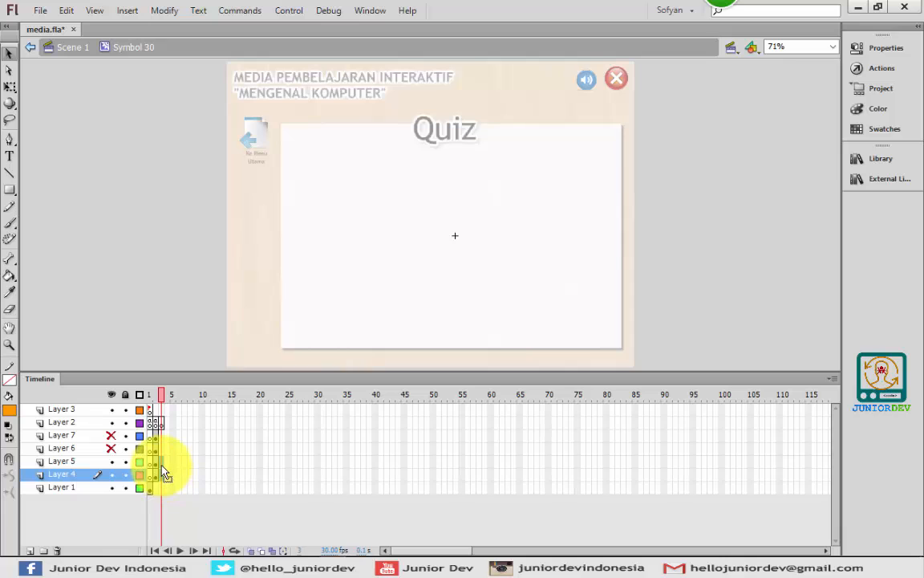
right_click(165, 472)
left_click(228, 227)
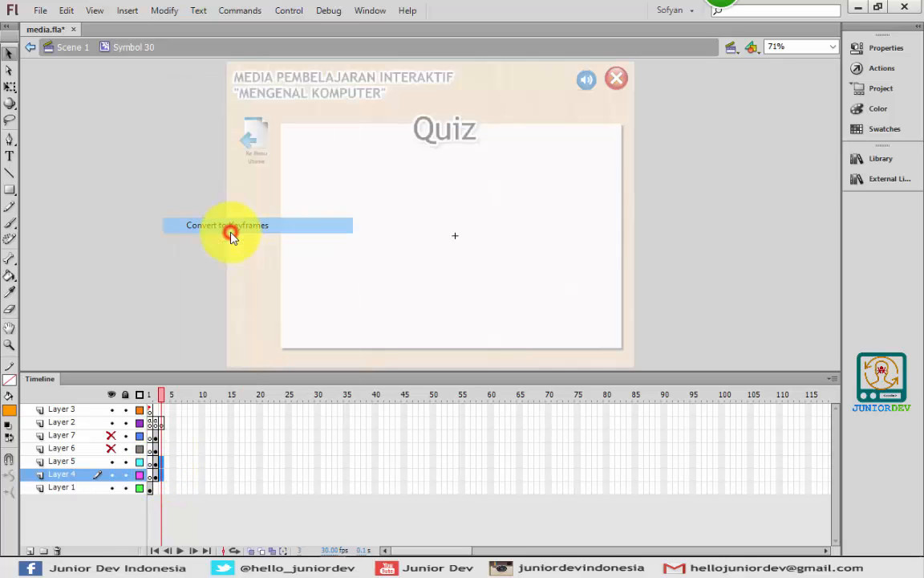
left_click(155, 228)
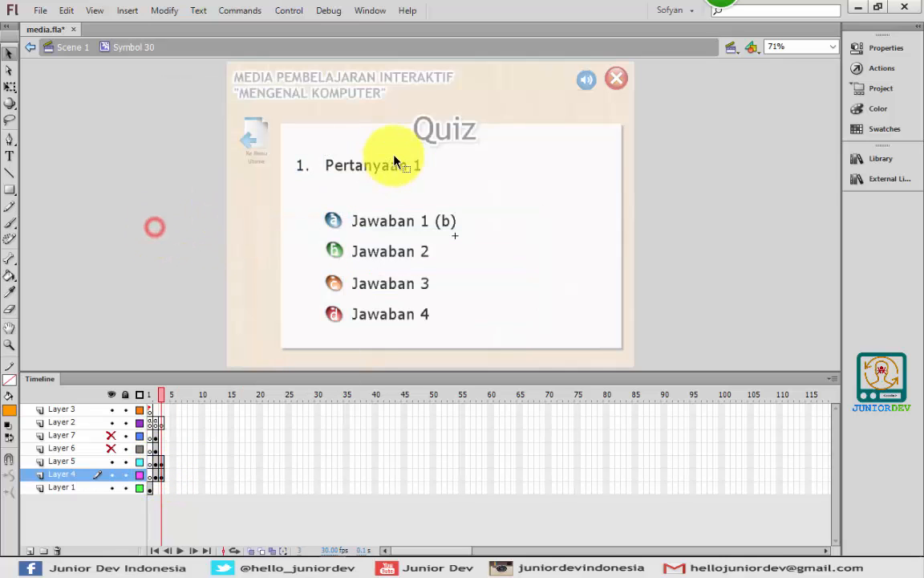
Change the question number in frame 3 to "2." and the question text to "Pertanyaan 2"
key("t")
left_click(301, 166)
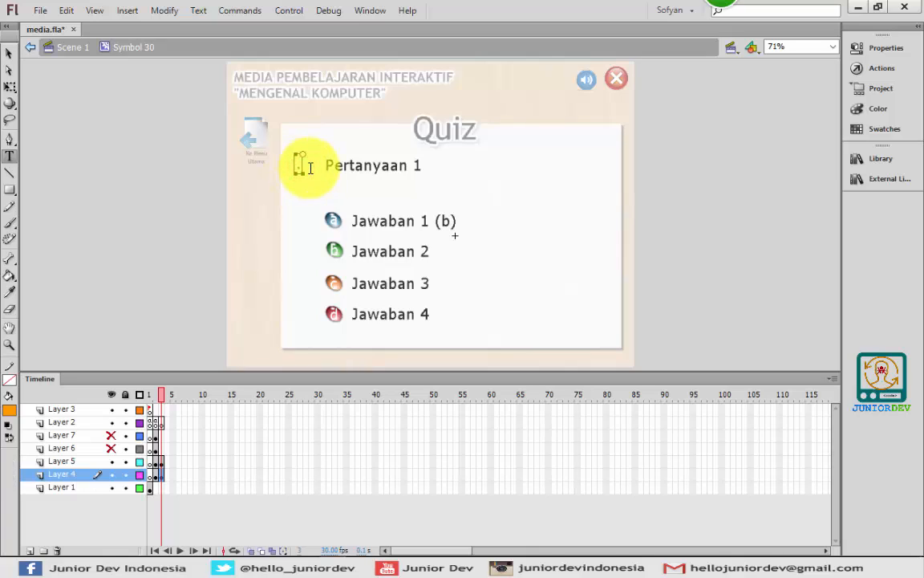
type("2.")
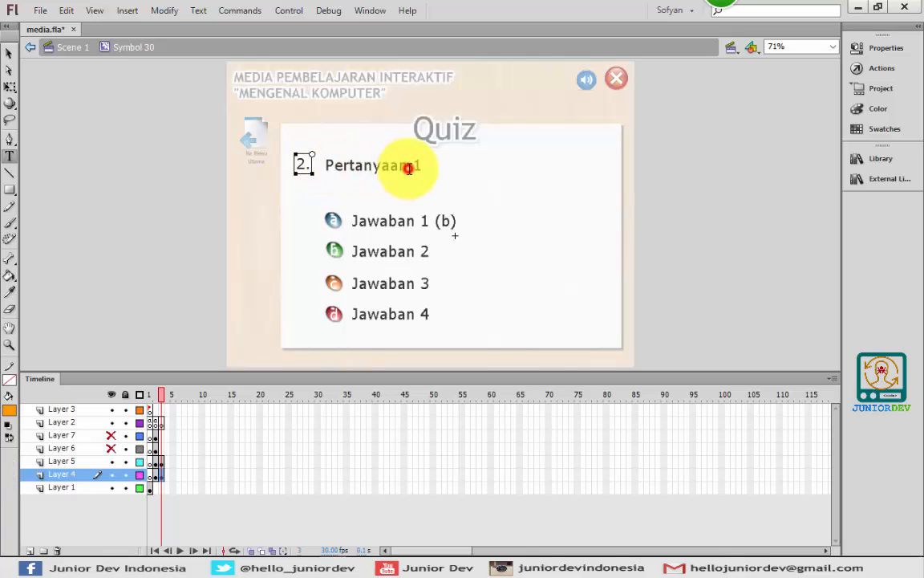
left_click(408, 168)
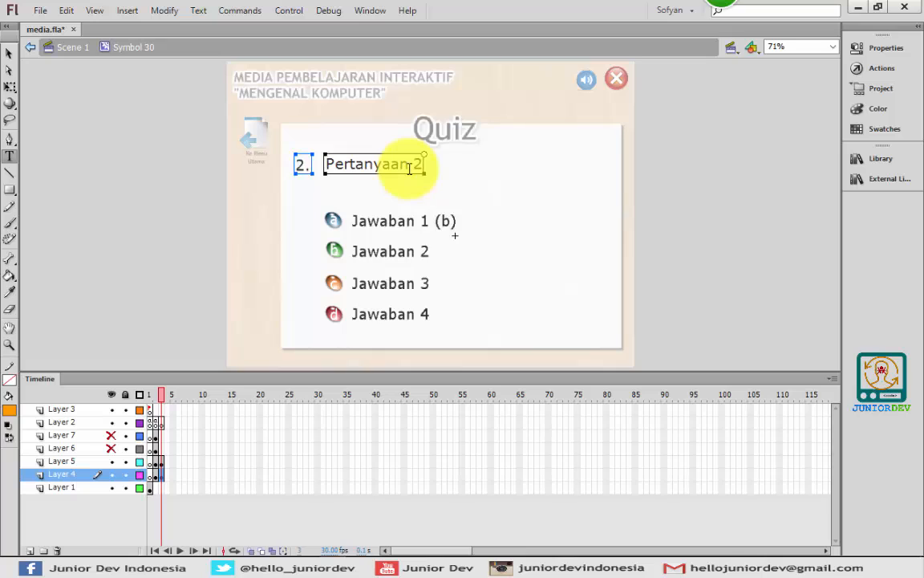
Remove "(b)" from the first answer's text and change the third answer to "Jawaban 3 (b)" as the correct one
left_click(441, 219)
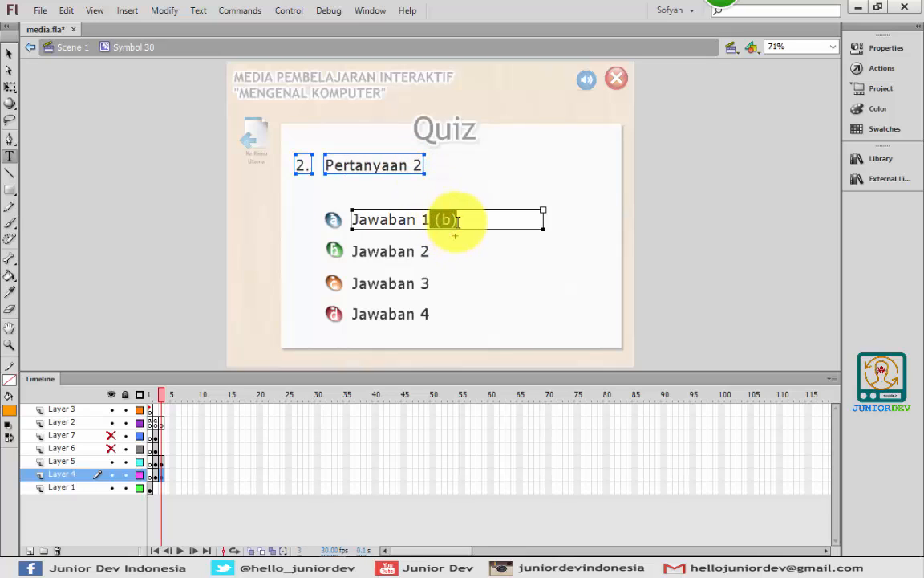
key("BackSpace")
left_click(431, 282)
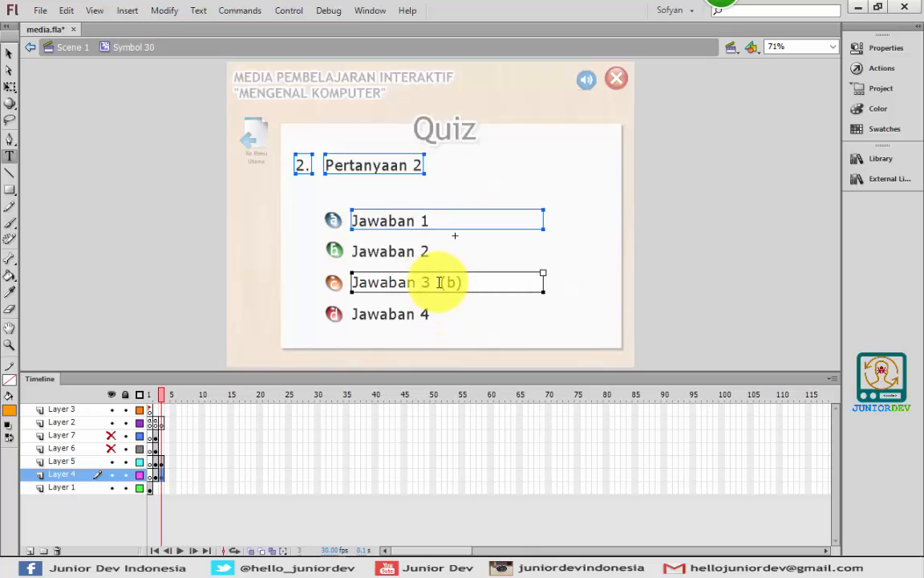
left_click(441, 281)
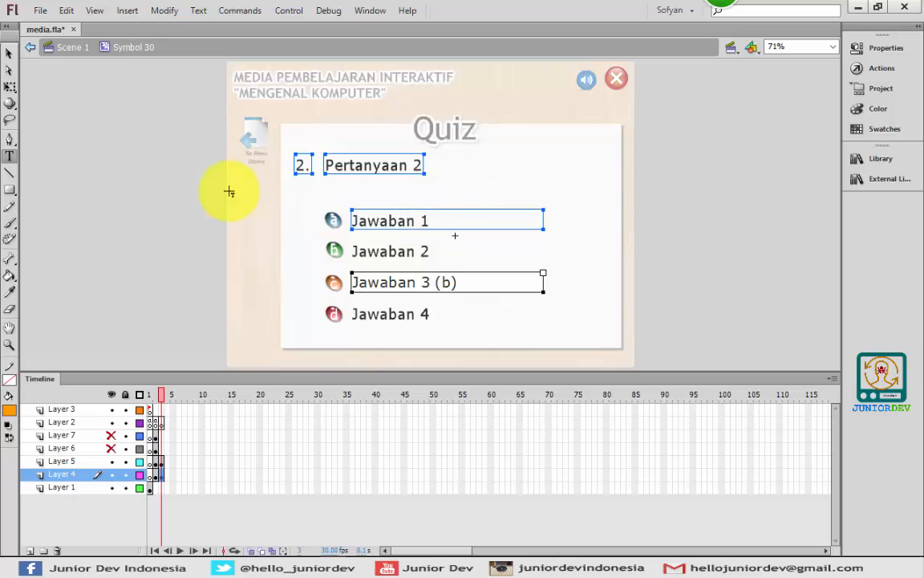
left_click(10, 51)
left_click(151, 208)
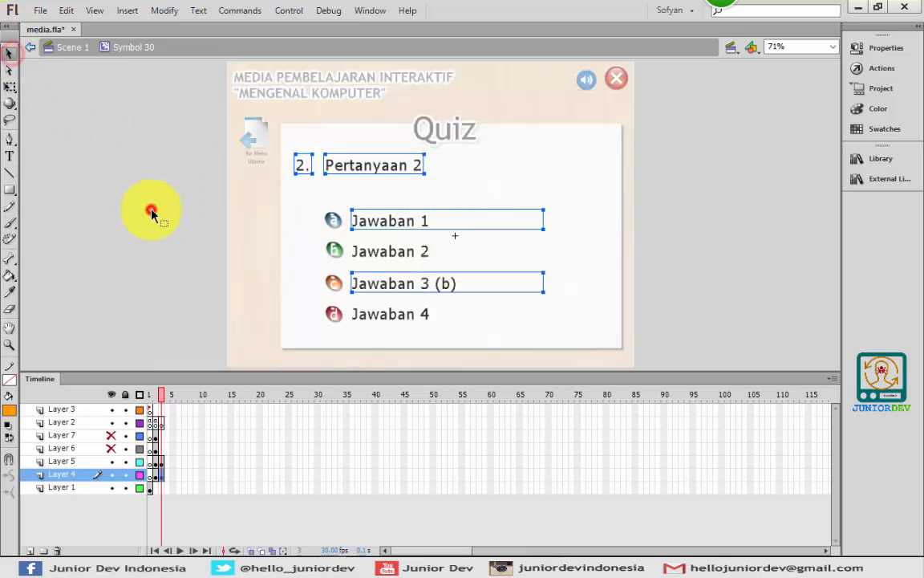
Change answer button a's release script in frame 3 to salah++ and pesan_salah._visible=true, marking it as wrong
left_click(341, 227)
left_click(879, 67)
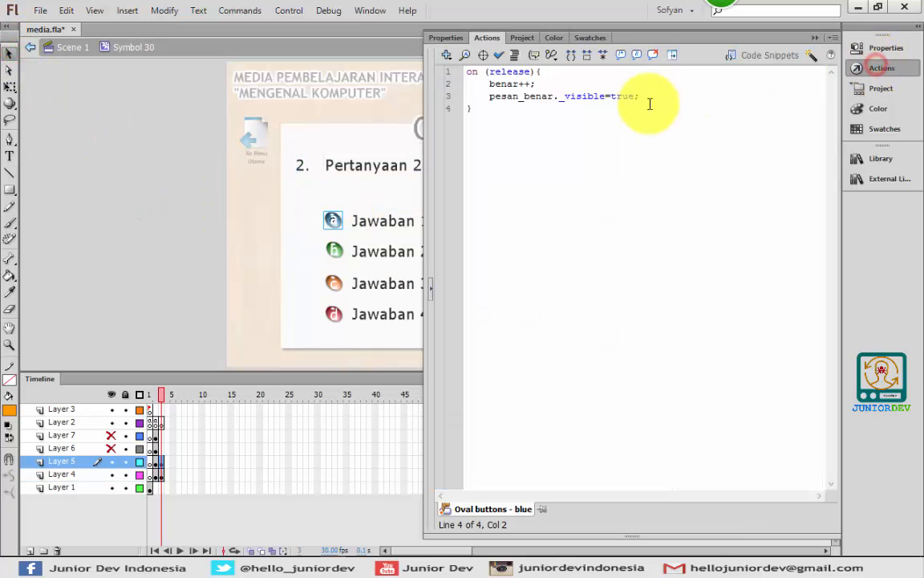
double_click(491, 84)
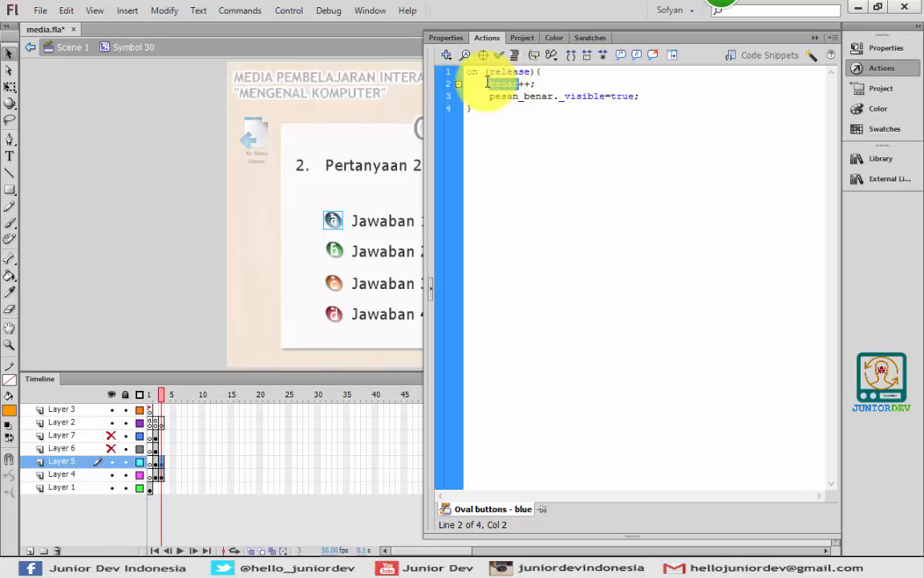
type("salah")
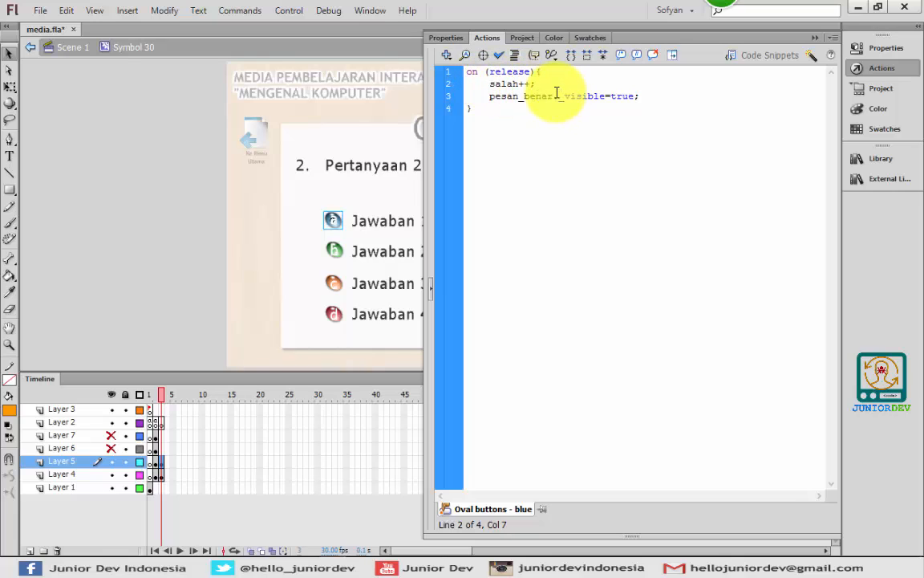
double_click(534, 96)
type("salah")
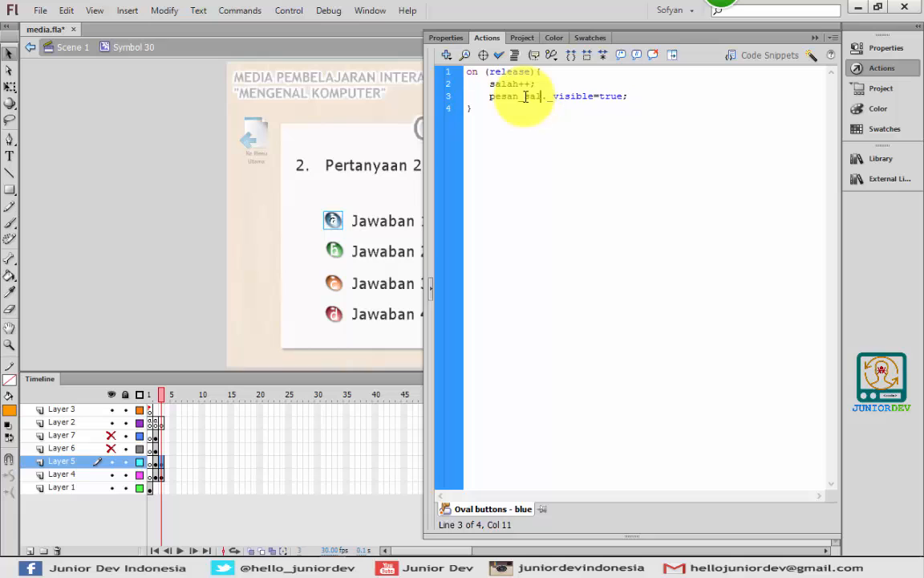
Change answer button c's release script in frame 3 to benar++ and pesan_benar._visible=true, marking it as correct
left_click(341, 287)
left_click(873, 70)
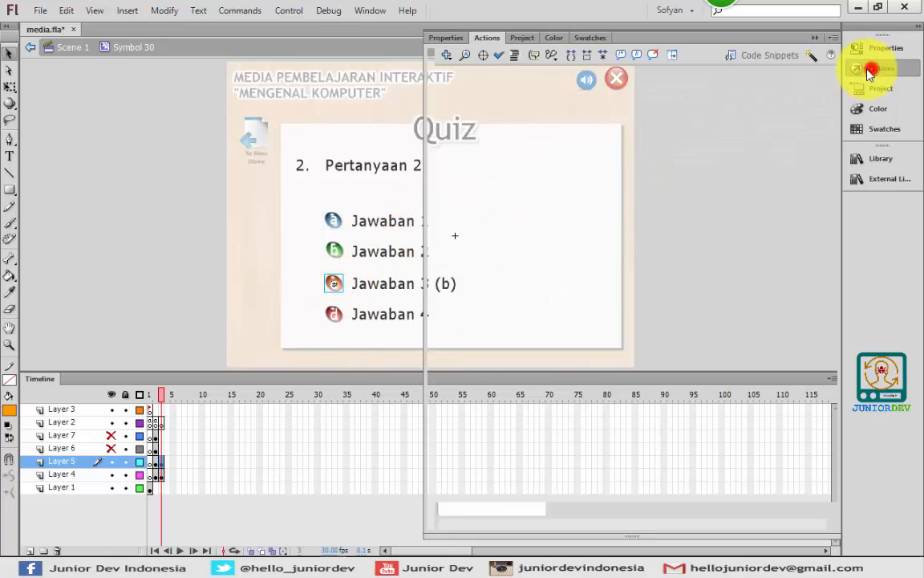
left_click_drag(873, 71, 550, 84)
left_click_drag(633, 77, 875, 49)
left_click_drag(518, 83, 485, 95)
type("benar++; \t")
type("benar_salah._visible=true;")
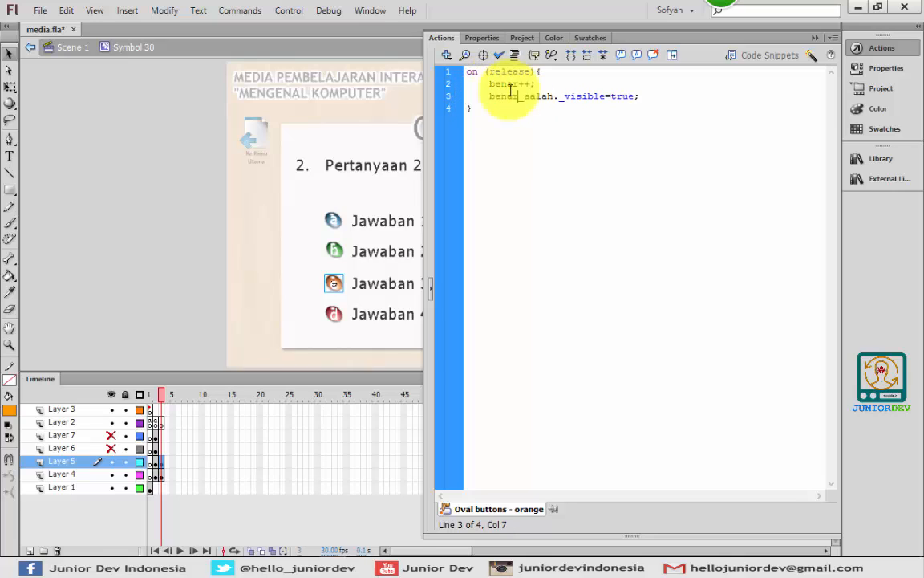
key("shift+Home")
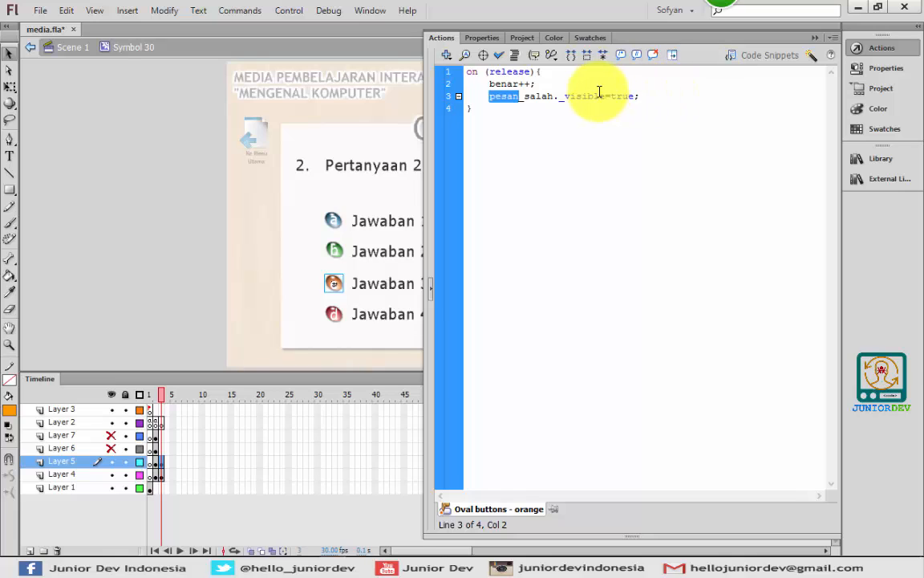
type("pesan")
left_click(554, 96)
left_click_drag(554, 97, 526, 96)
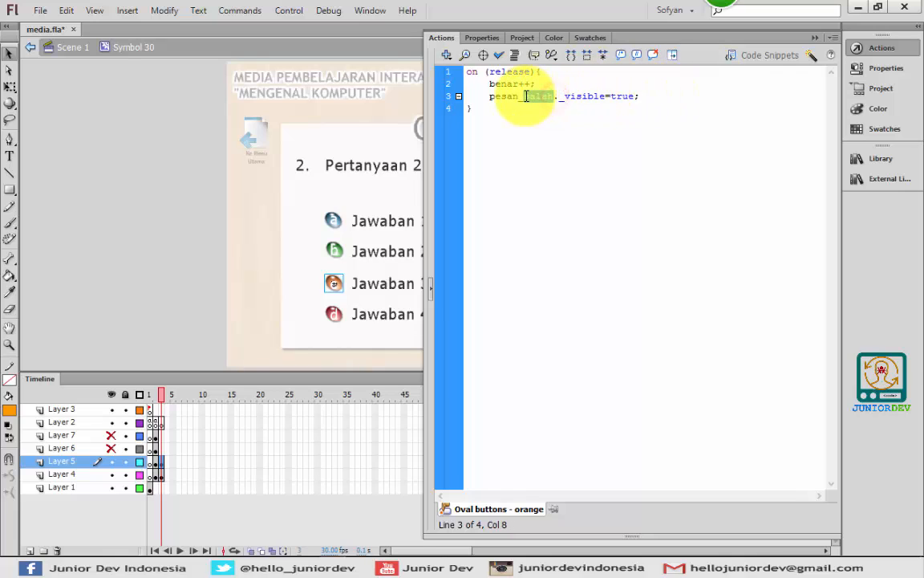
type("benar")
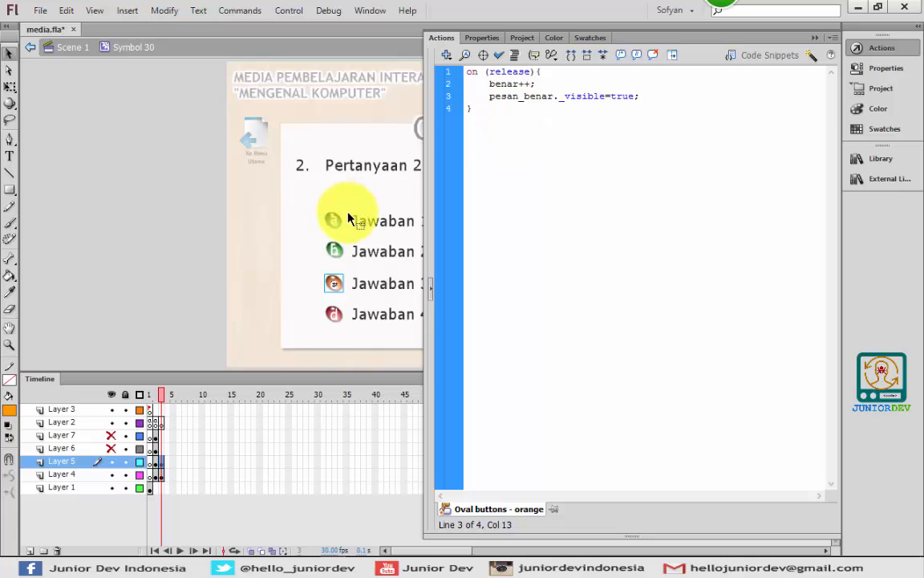
left_click(341, 223)
left_click(882, 50)
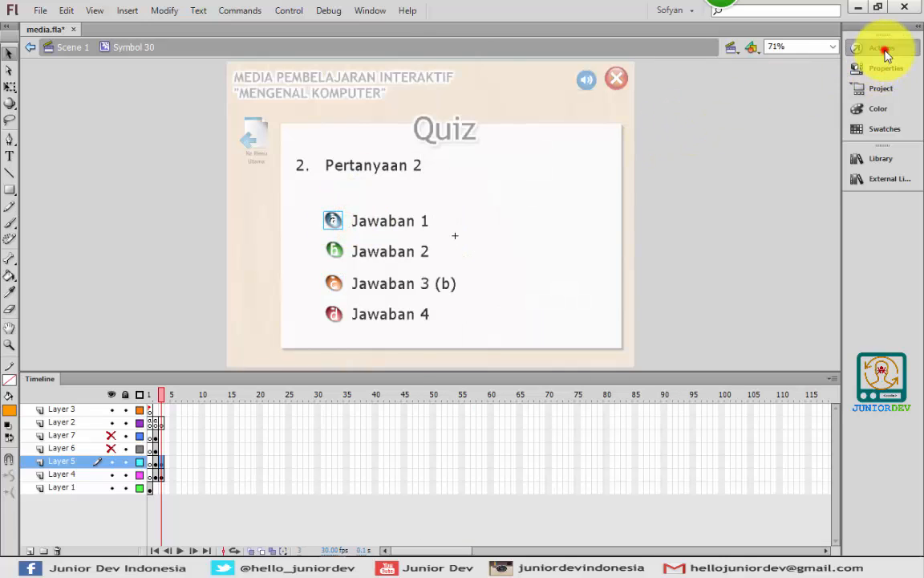
left_click(858, 48)
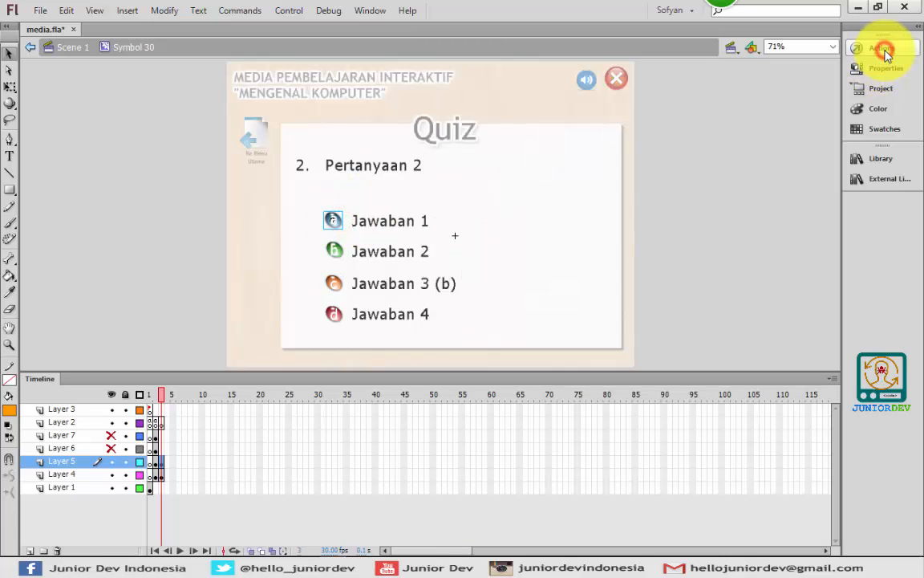
left_click(174, 264)
left_click(343, 287)
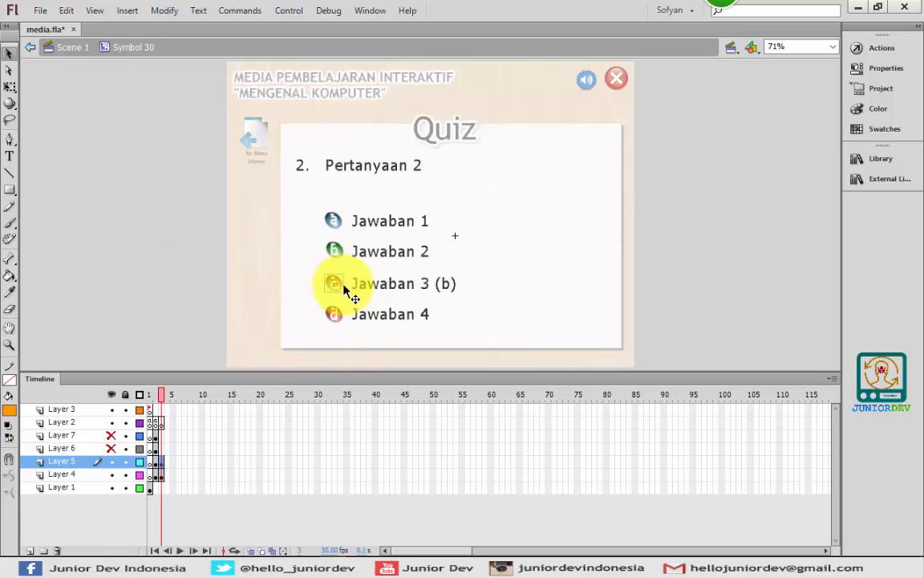
Copy frame 2 of Layer 2 and paste it onto frame 3 of the same layer
left_click(160, 421)
left_click(155, 422)
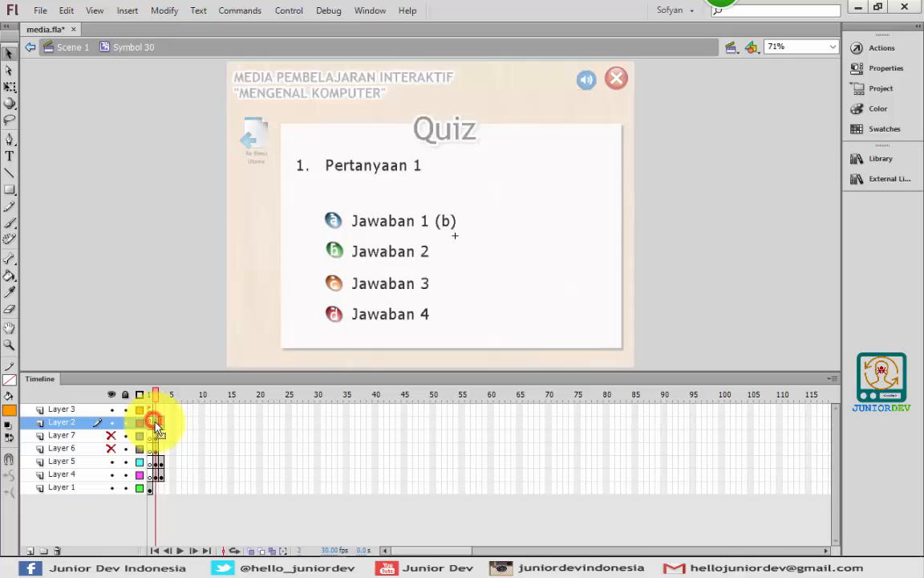
right_click(156, 426)
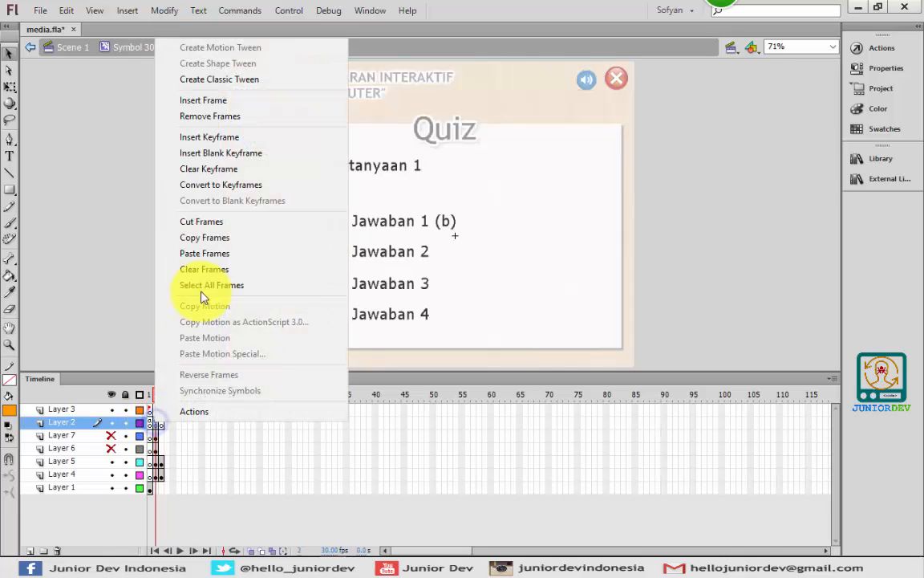
left_click(200, 245)
left_click(160, 422)
right_click(162, 423)
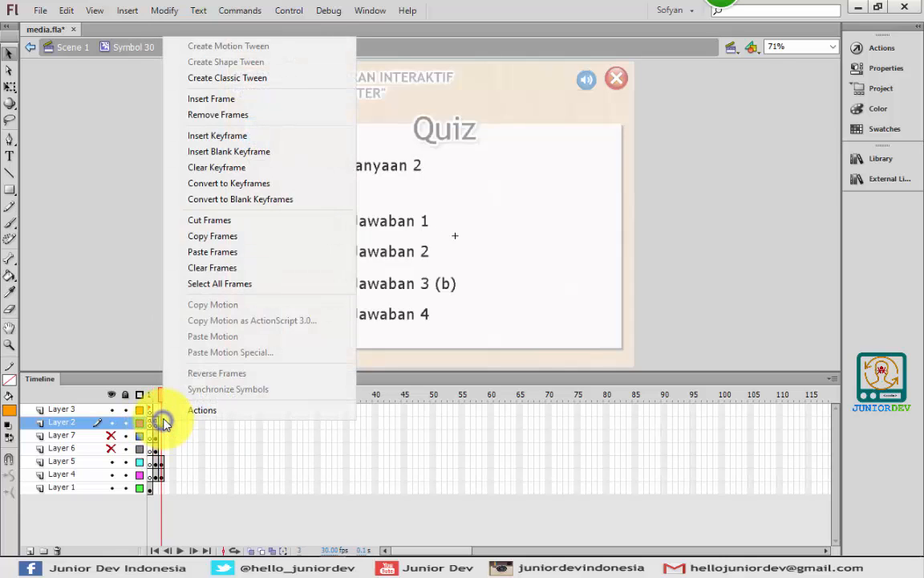
left_click(209, 253)
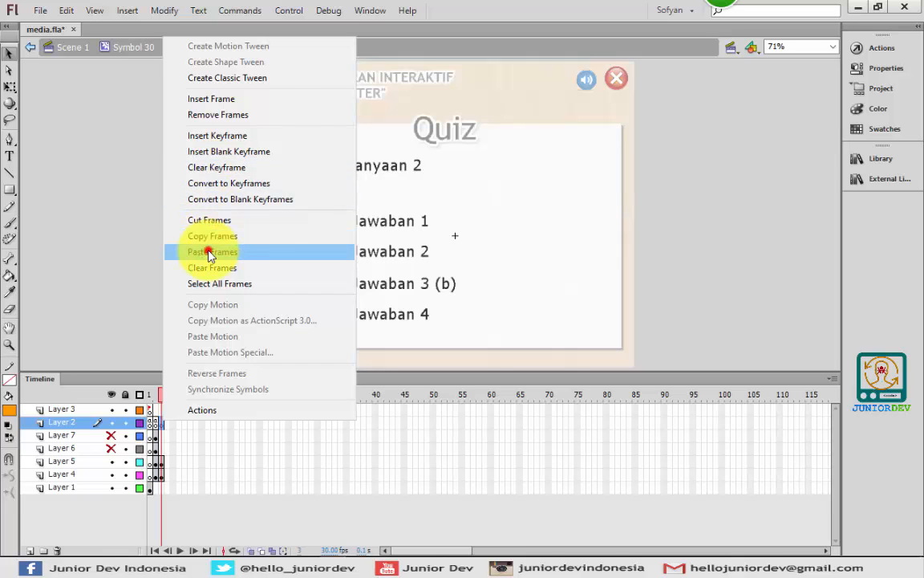
Insert a frame at frame 3 of Layers 7 and 6 to extend the hidden layers' content
left_click(160, 436)
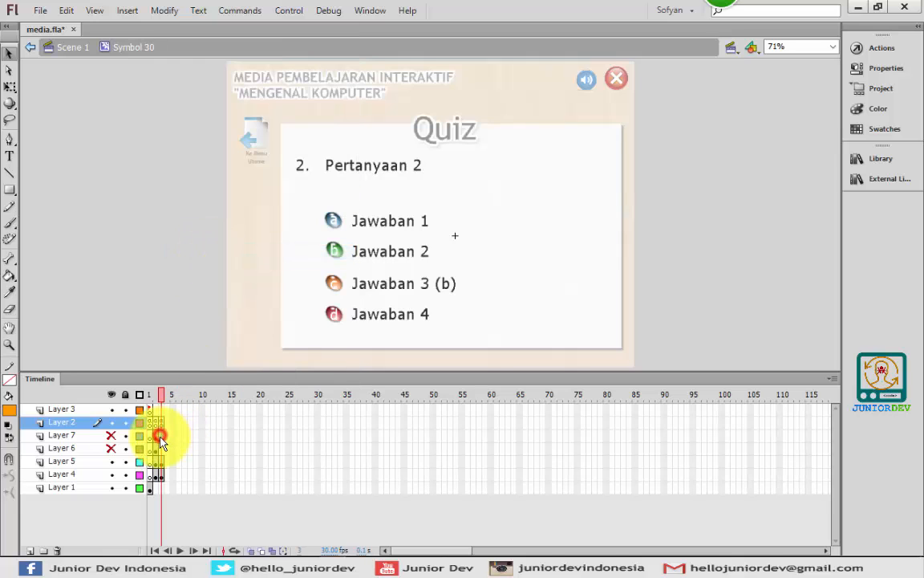
left_click_drag(161, 438, 161, 453)
right_click(162, 447)
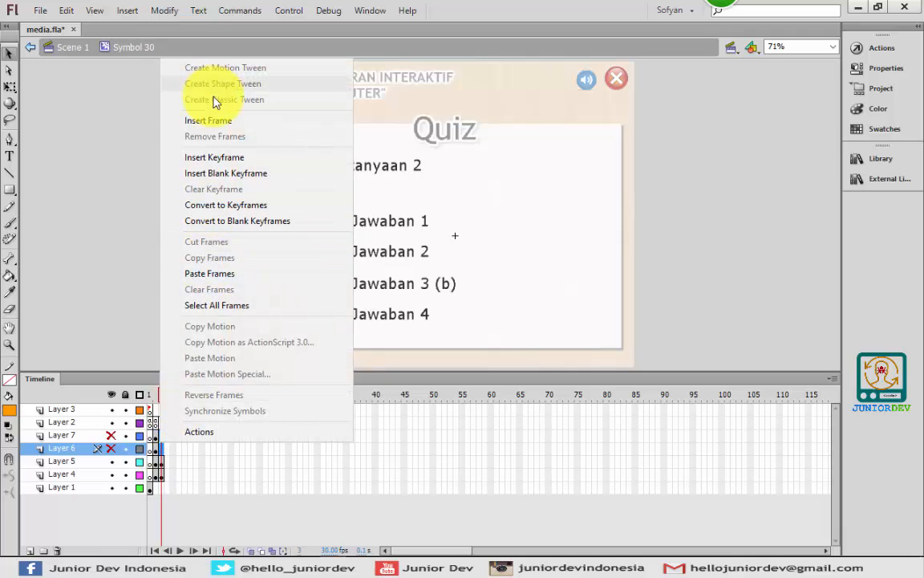
left_click(202, 120)
left_click(171, 271)
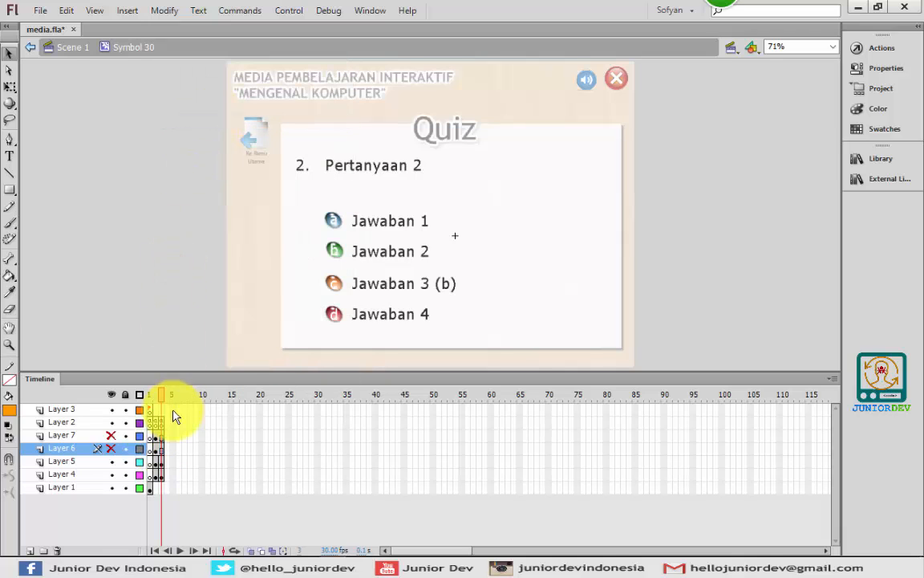
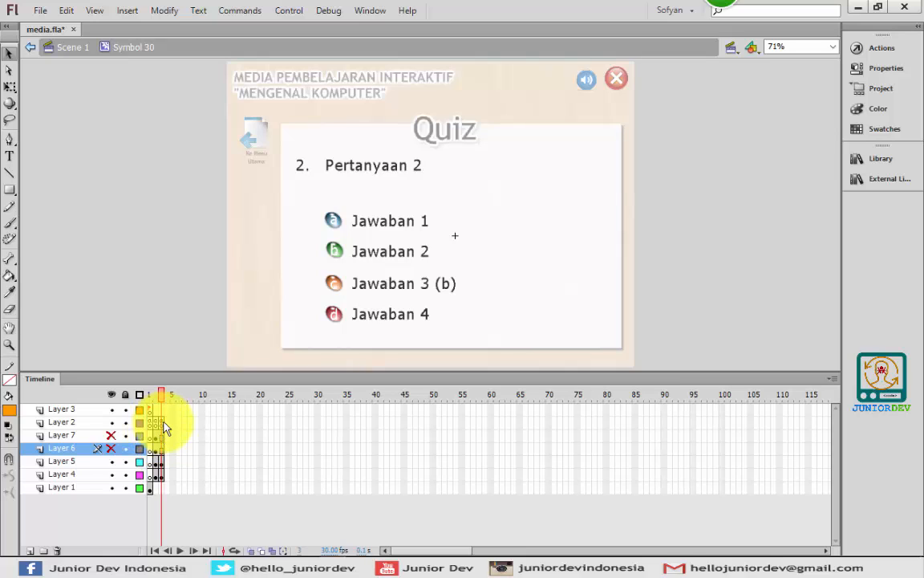
Convert frame 4 of Layers 5 and 4 to keyframes carrying over the answer buttons and question text
left_click(163, 422)
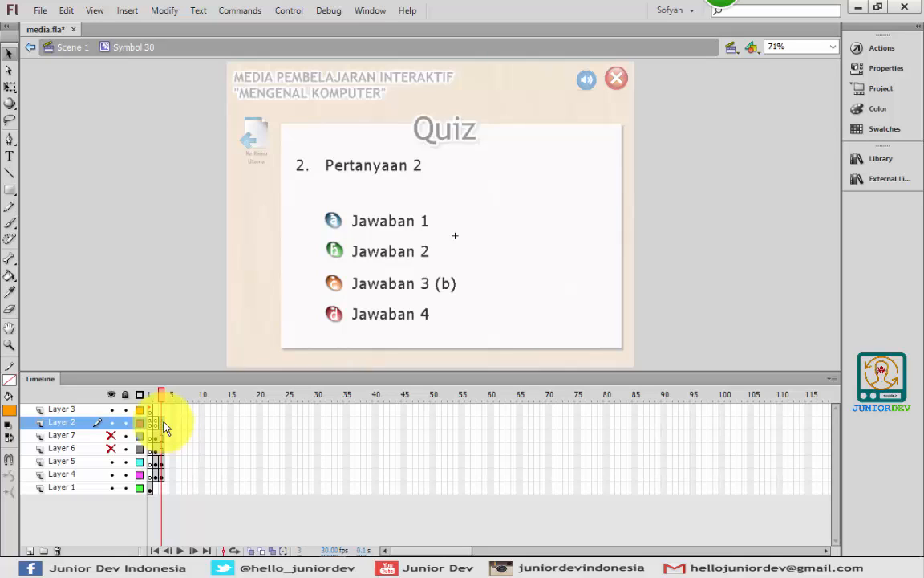
left_click(157, 462)
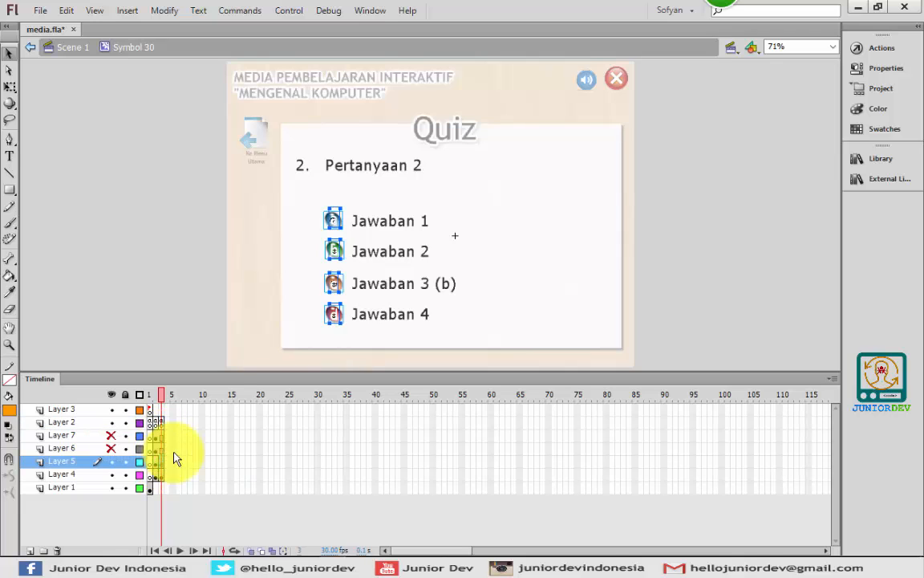
left_click(153, 273)
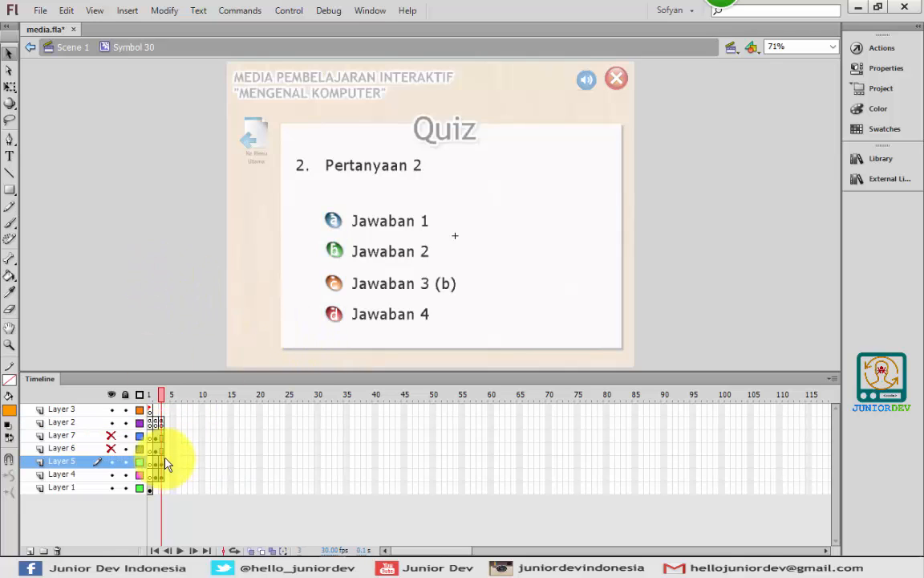
left_click(168, 476)
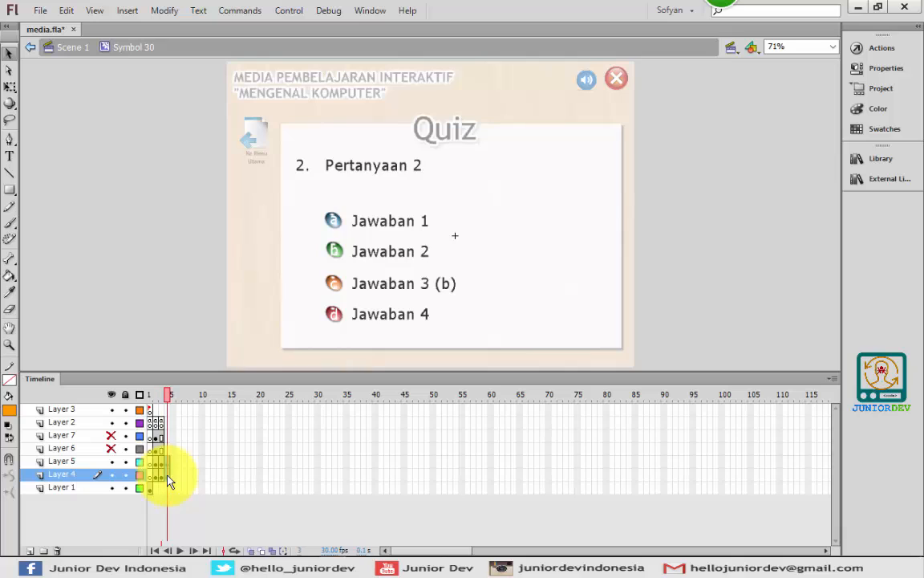
left_click(143, 193)
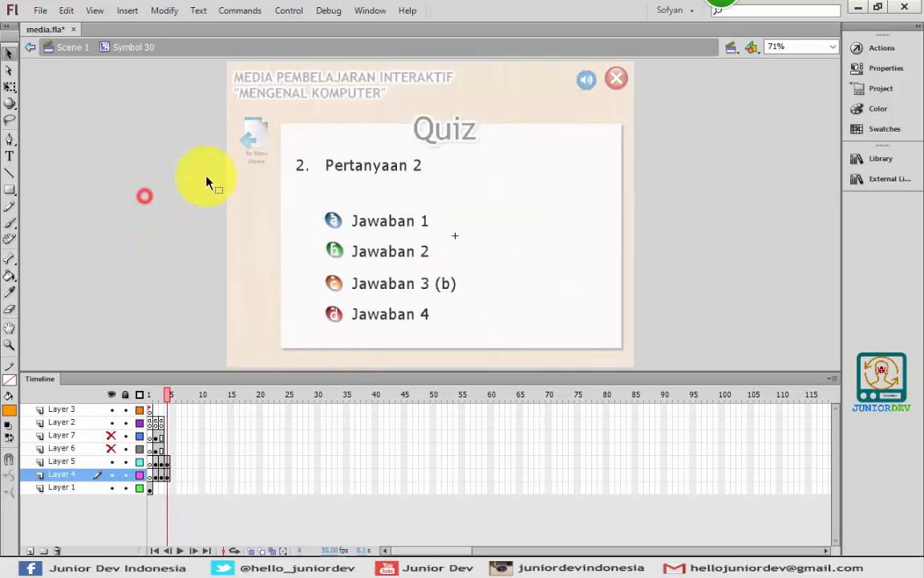
Change the question number in frame 4 to "3." and the question text to "Pertanyaan 3"
double_click(301, 166)
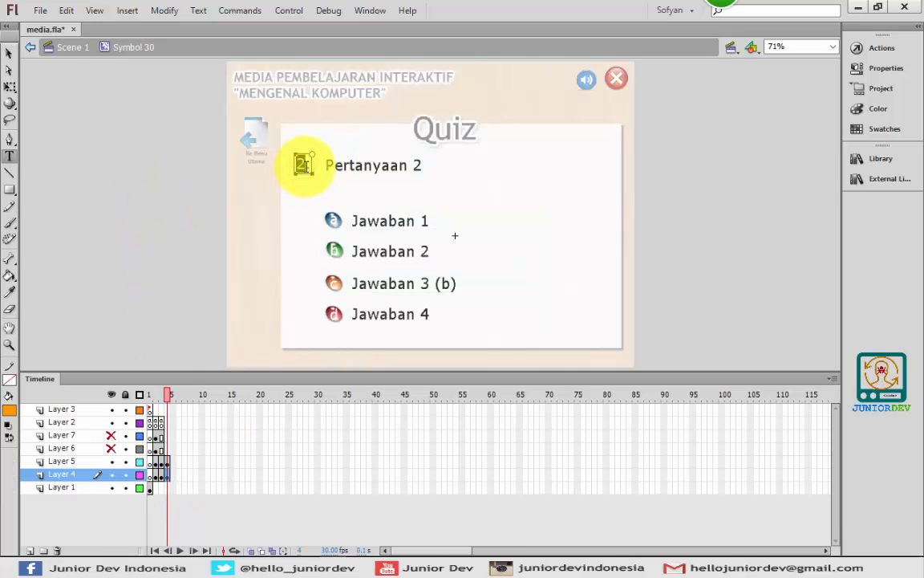
type("3.")
double_click(418, 165)
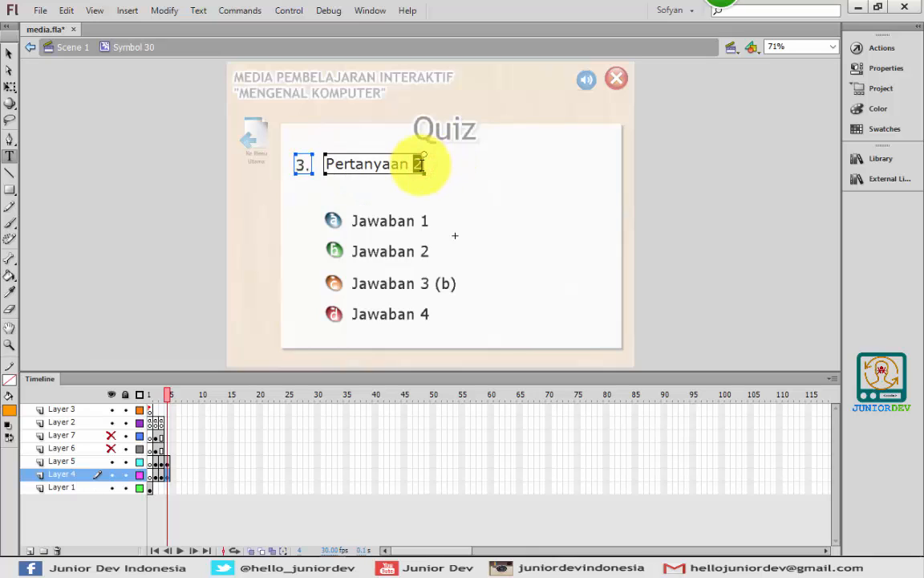
type("3")
Remove "(b)" from the third answer's text and change the second answer to "Jawaban 2 (b)"
left_click(449, 282)
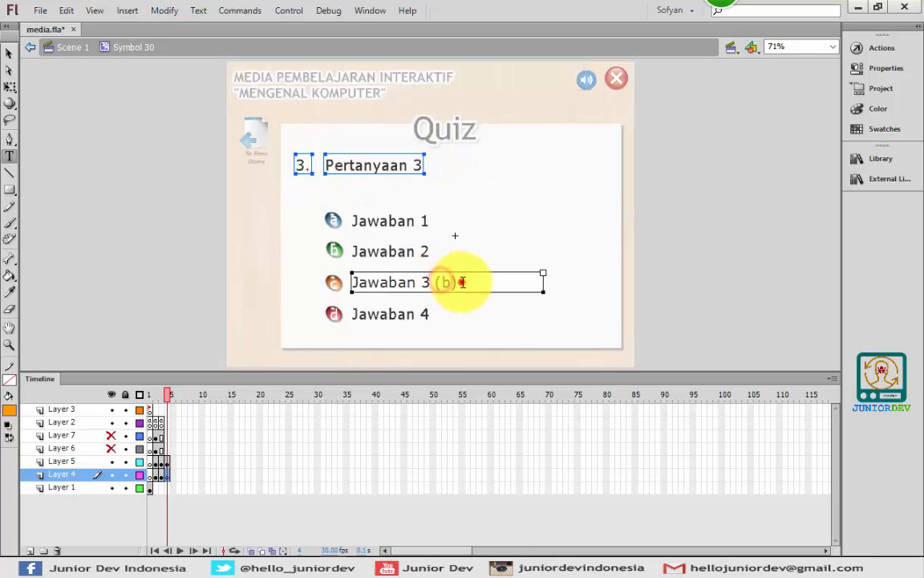
key("shift+Left")
key("shift+Left")
key("shift+Left")
key("BackSpace")
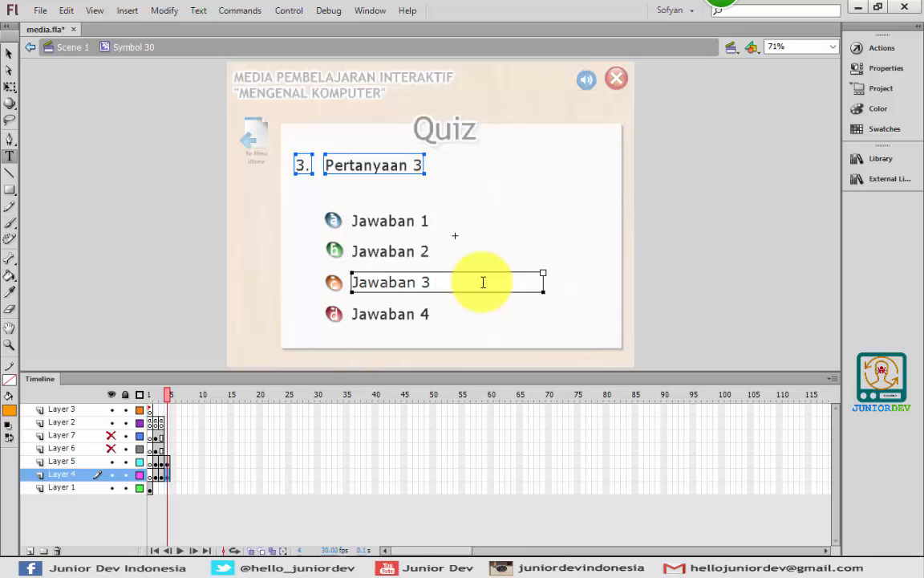
left_click(428, 249)
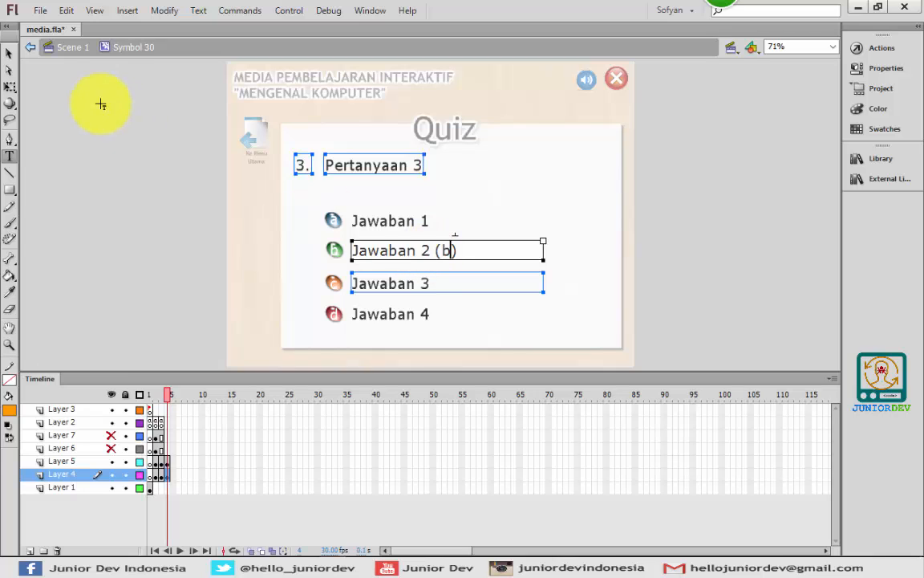
left_click(9, 53)
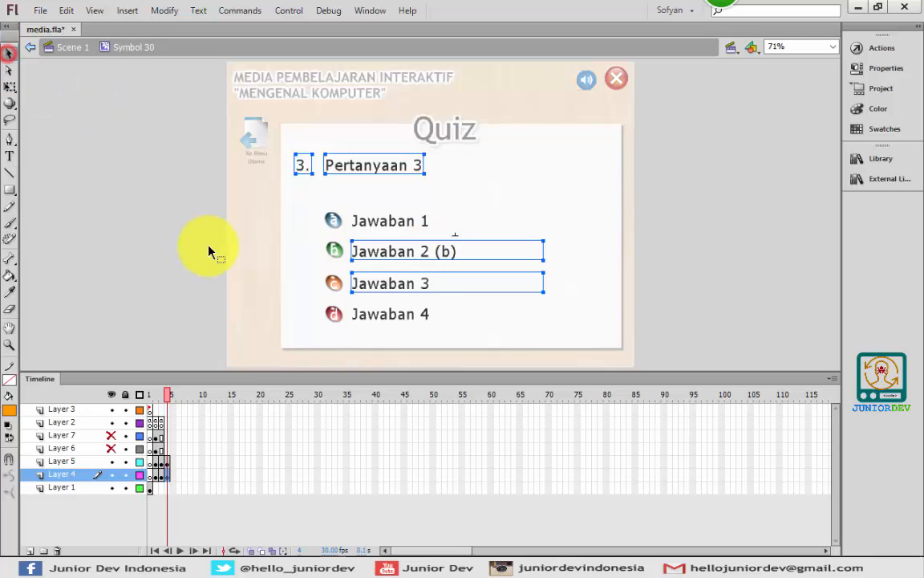
Change answer button b's release script in frame 4 to benar++ and pesan_benar._visible=true, marking it as correct
left_click(334, 251)
left_click(882, 48)
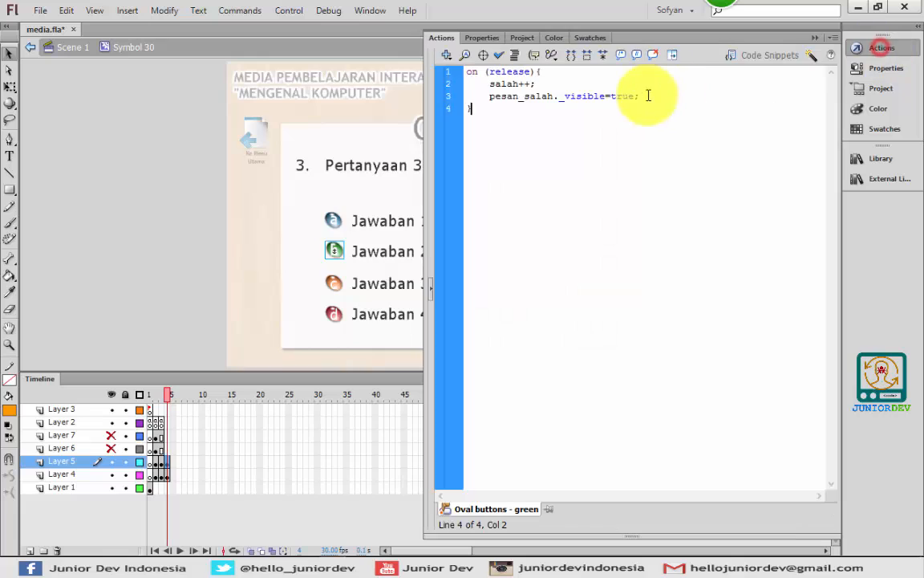
left_click_drag(522, 84, 492, 85)
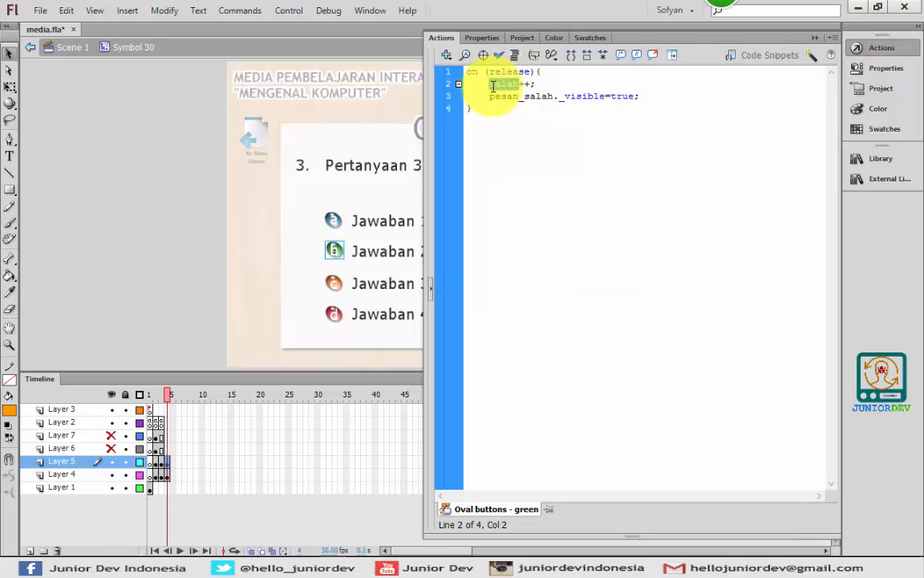
type("benar")
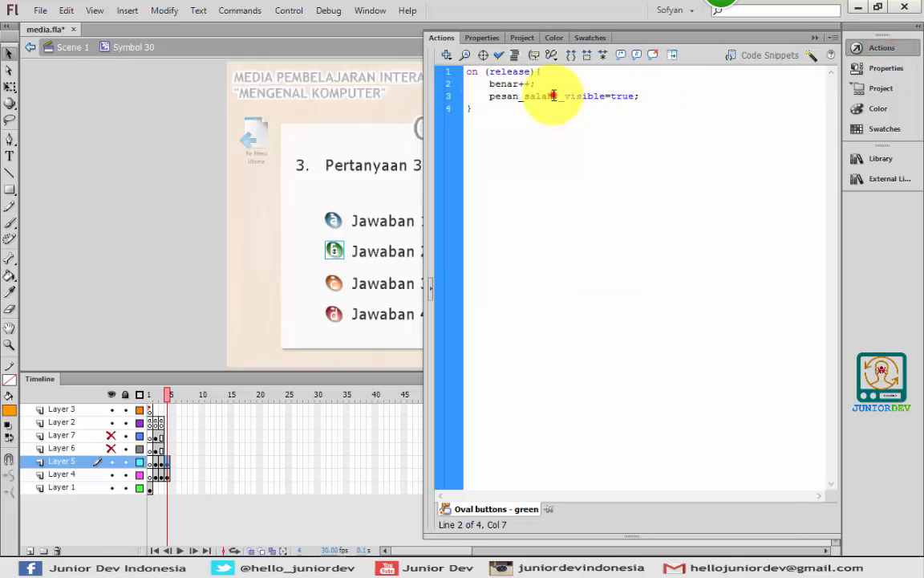
left_click_drag(554, 96, 526, 96)
type("benar")
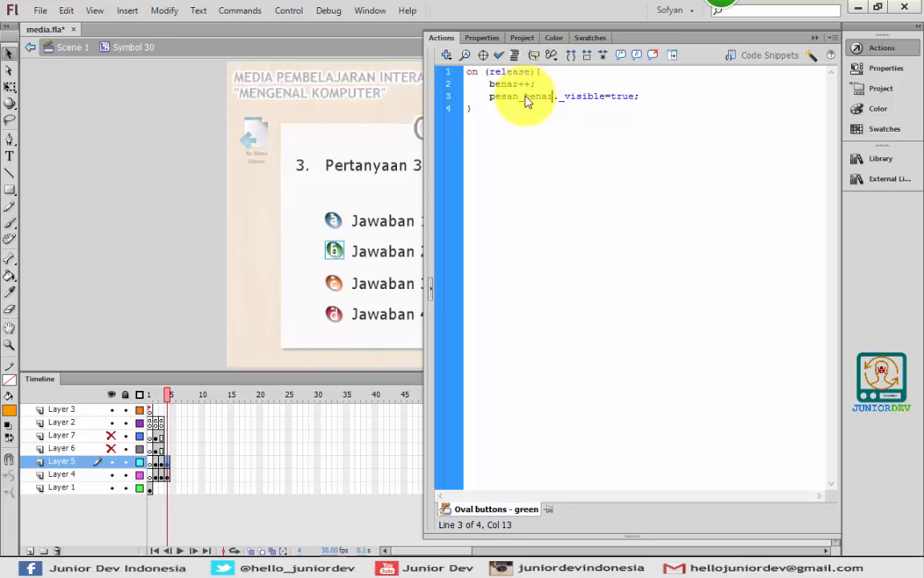
Change answer button c's release script in frame 4 to salah++ and pesan_salah._visible=true, marking it as wrong
key("F9")
left_click(343, 285)
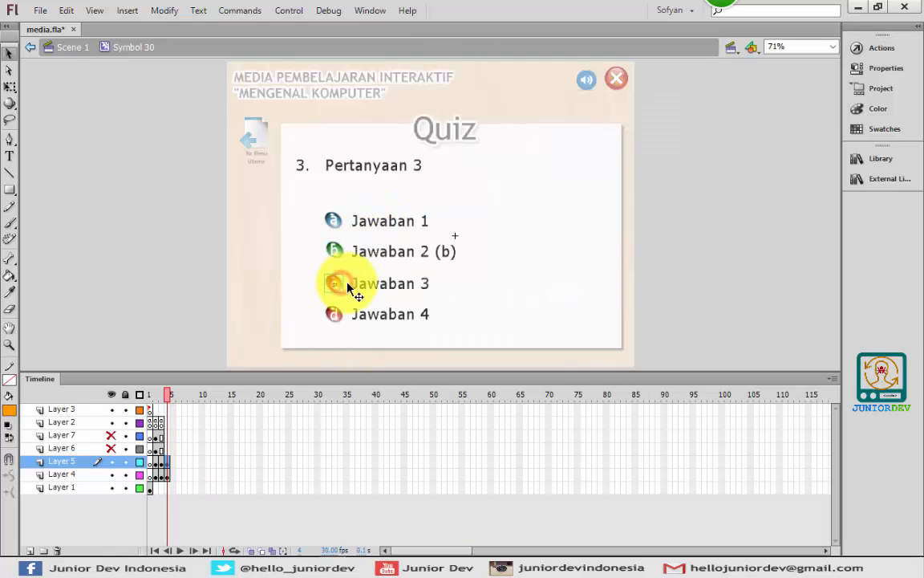
left_click(862, 48)
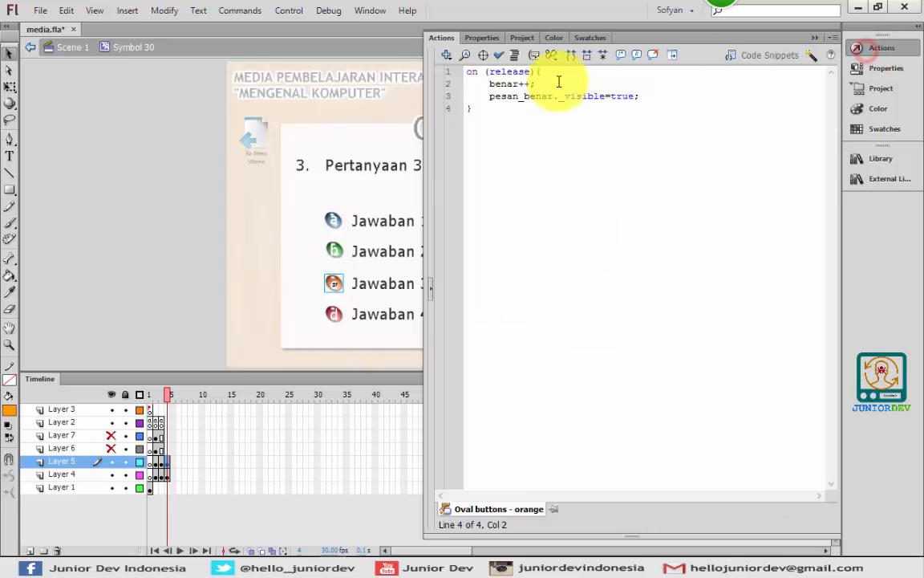
left_click_drag(518, 84, 483, 84)
type("salah")
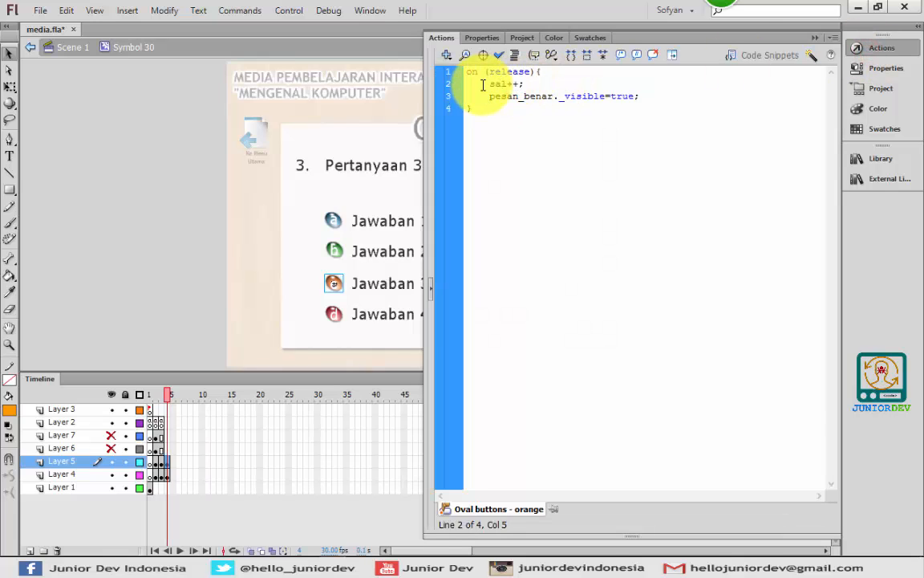
left_click_drag(552, 98, 528, 98)
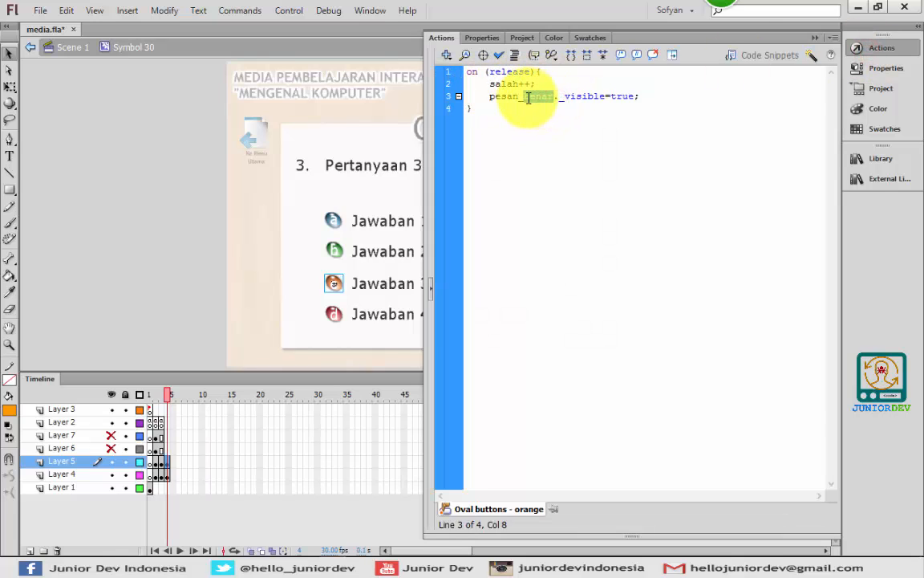
type("salah")
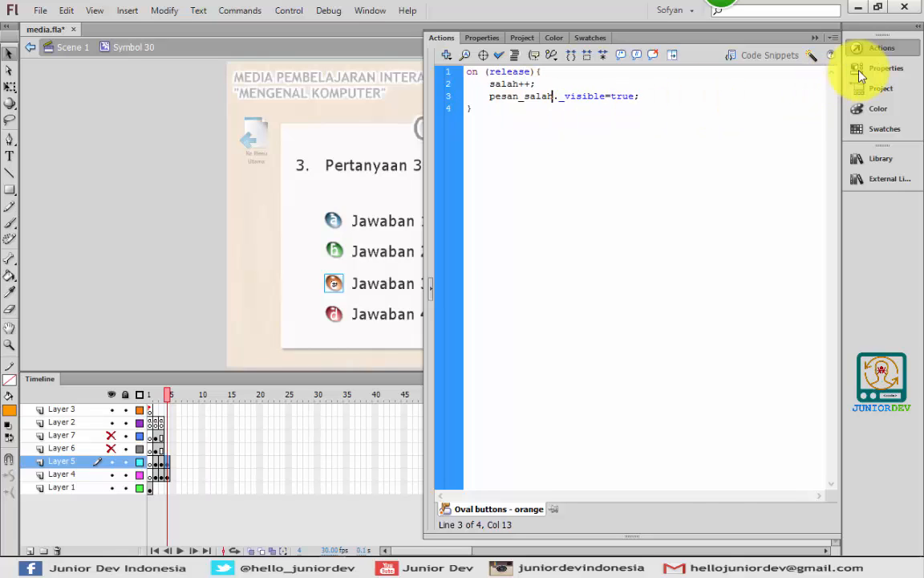
left_click(860, 47)
left_click(713, 164)
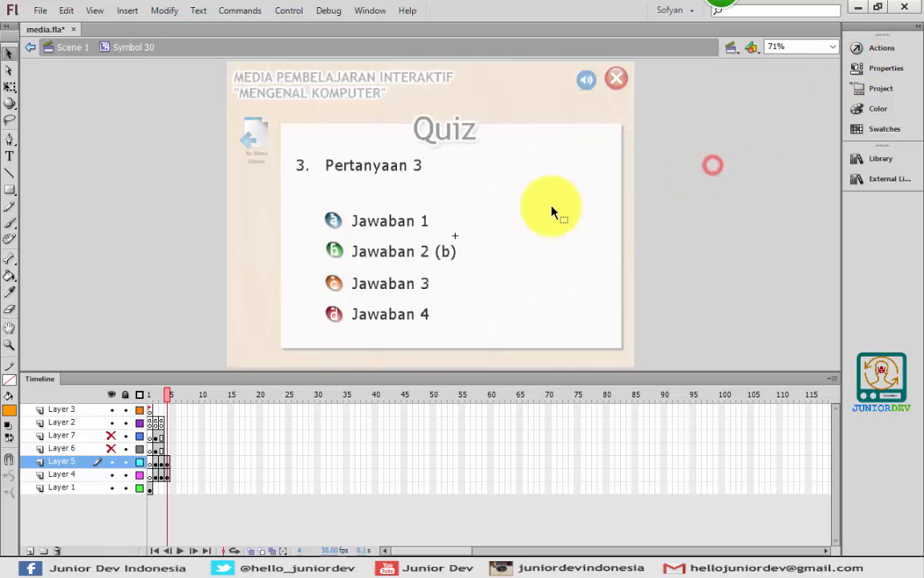
Extend Layers 7 and 6 to frame 4 and copy Layer 2's frame 3 into its frame 4
left_click(160, 448)
right_click(161, 422)
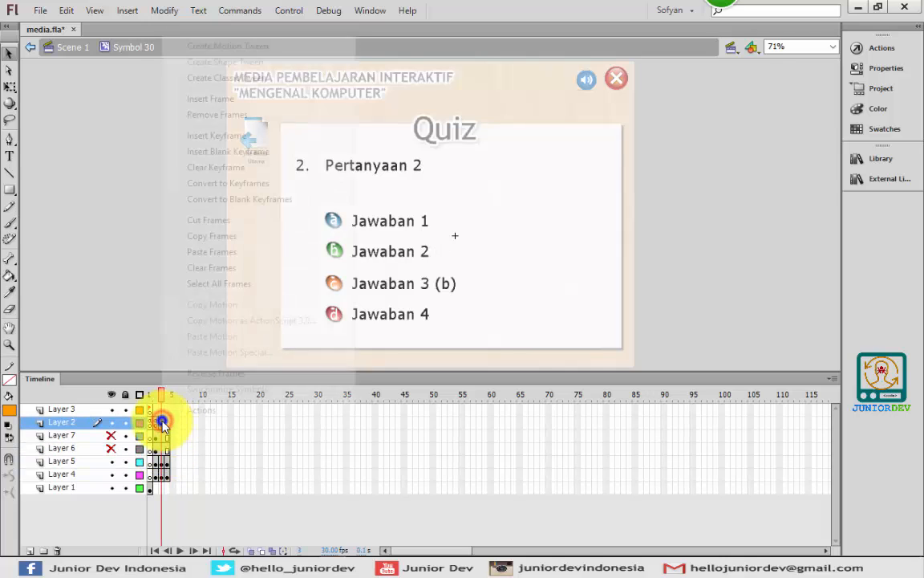
left_click(228, 237)
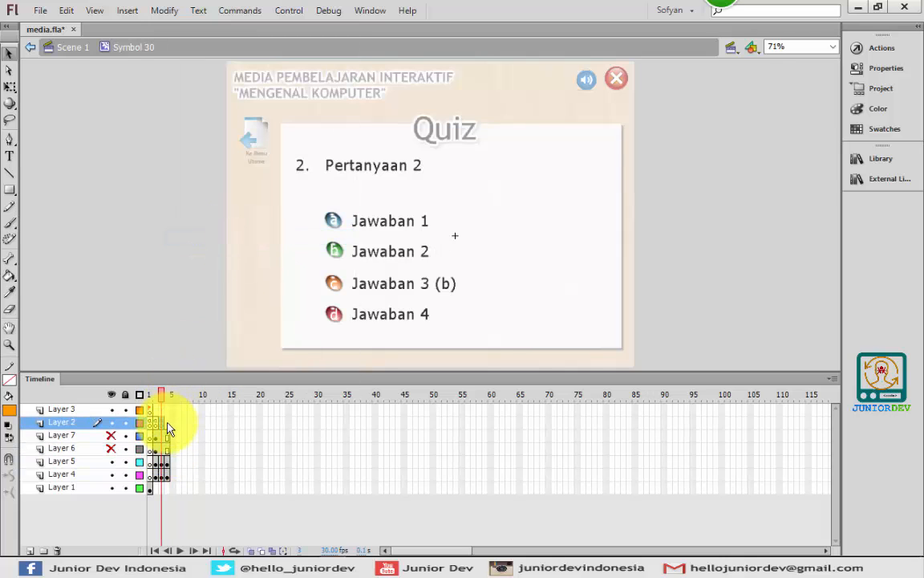
right_click(167, 422)
left_click(226, 263)
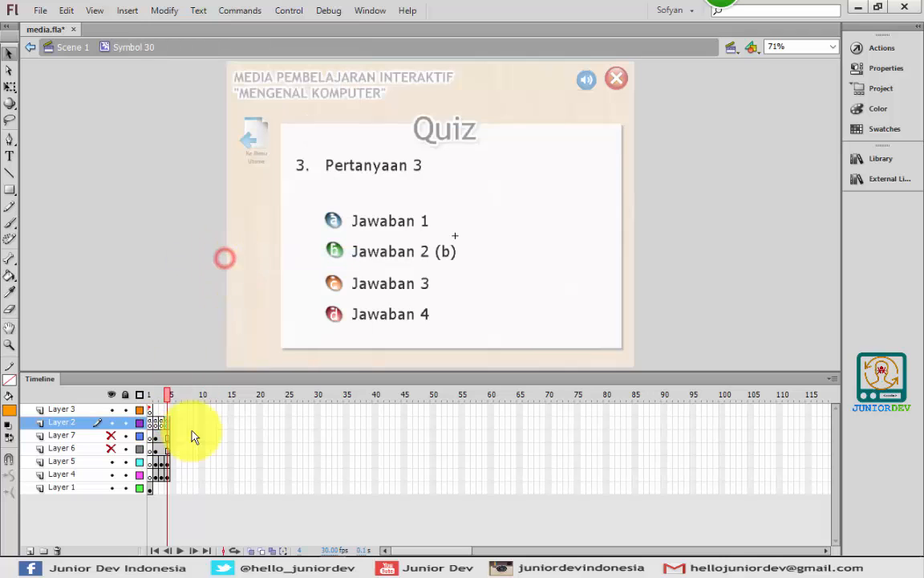
Convert frame 5 of Layers 5 and 4 to keyframes carrying over the answer buttons and question text
left_click_drag(173, 461, 174, 478)
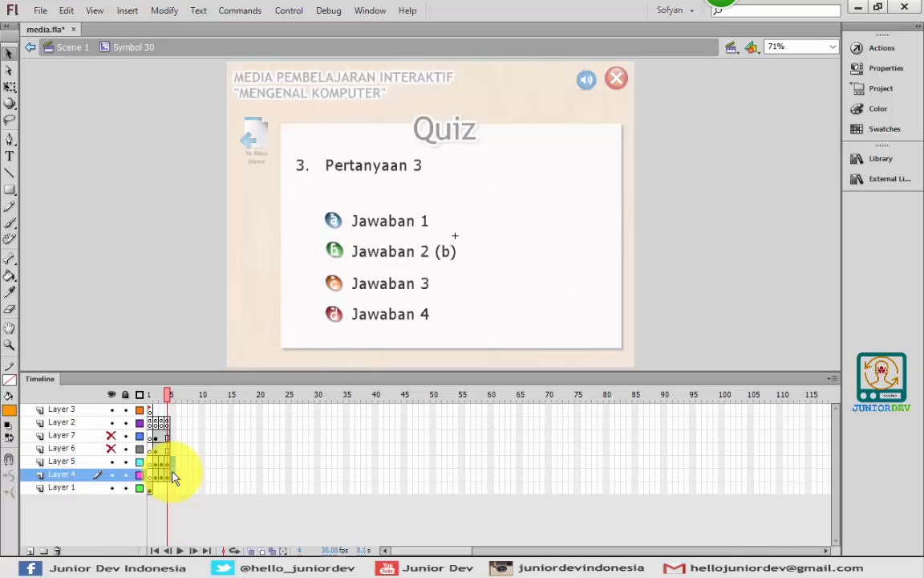
left_click(175, 478)
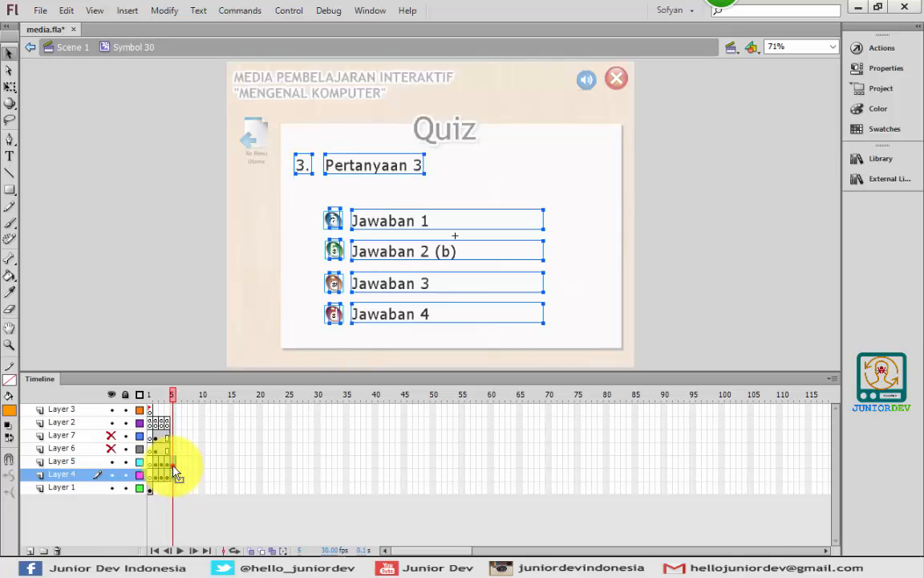
left_click(174, 464)
left_click(104, 283)
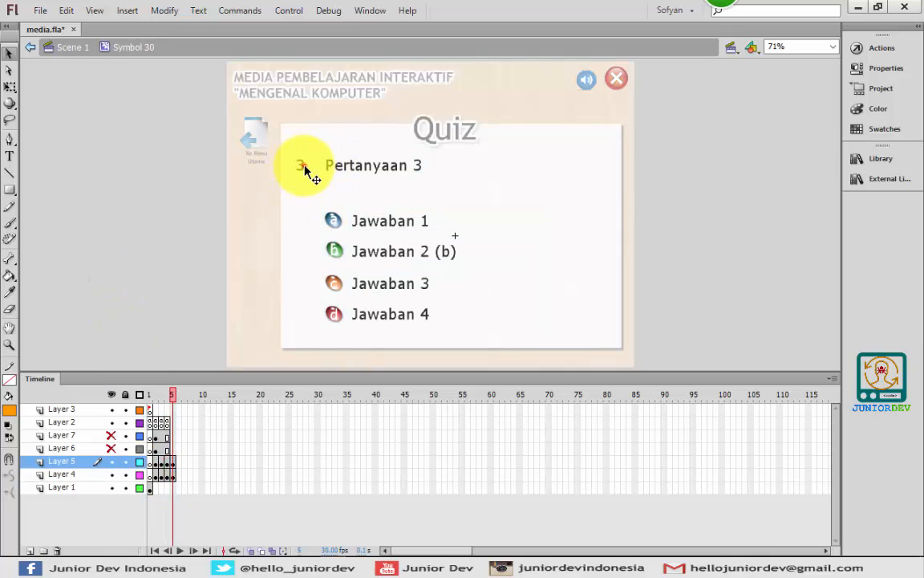
Change the question number in frame 5 to "4." and the question text to "Pertanyaan 4"
double_click(305, 167)
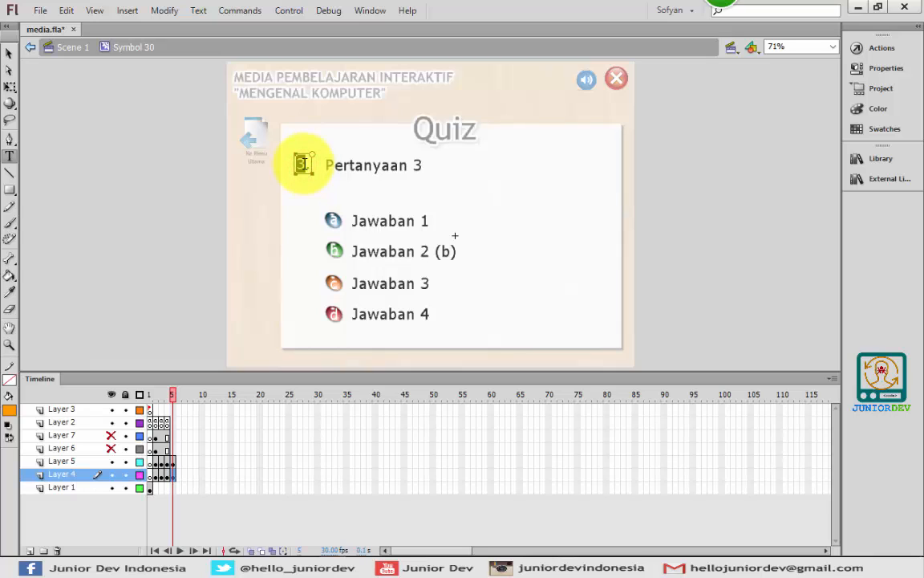
type("4")
double_click(417, 164)
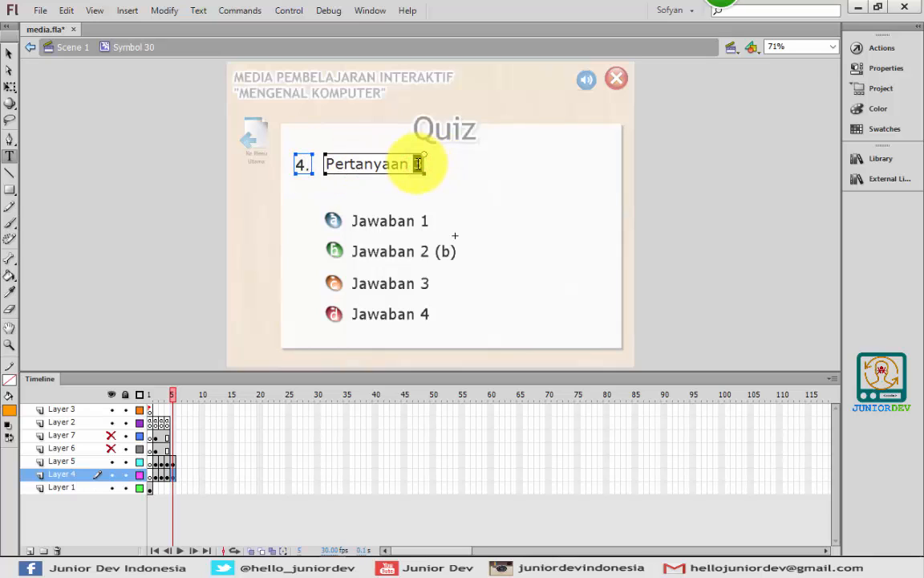
type("4")
Remove "(b)" from the second answer's text in frame 5 and change the fourth answer to "Jawaban 4 (b)"
double_click(425, 221)
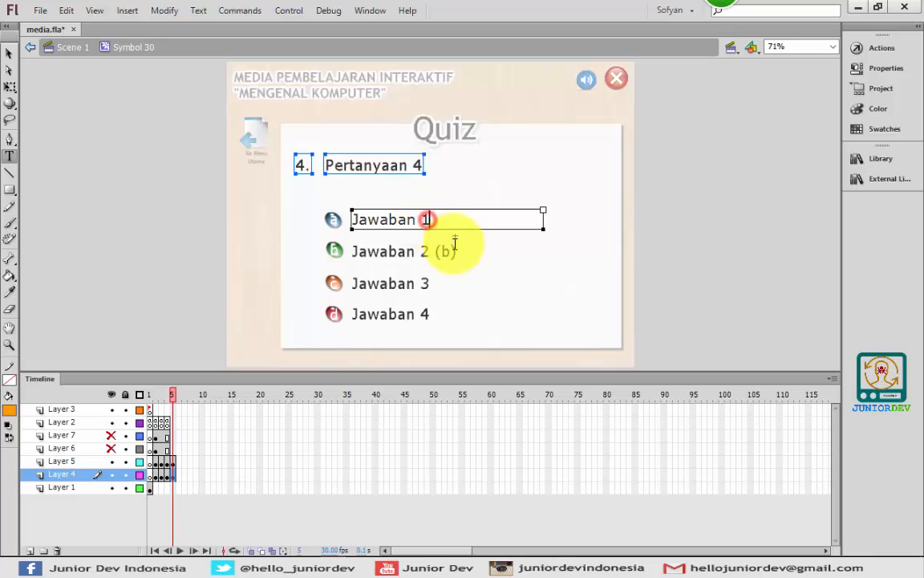
double_click(446, 251)
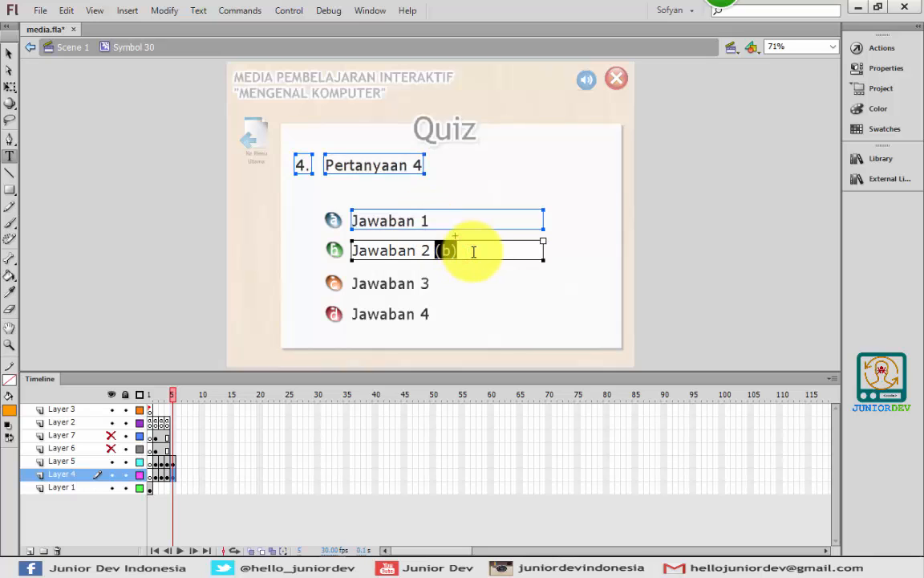
key("BackSpace")
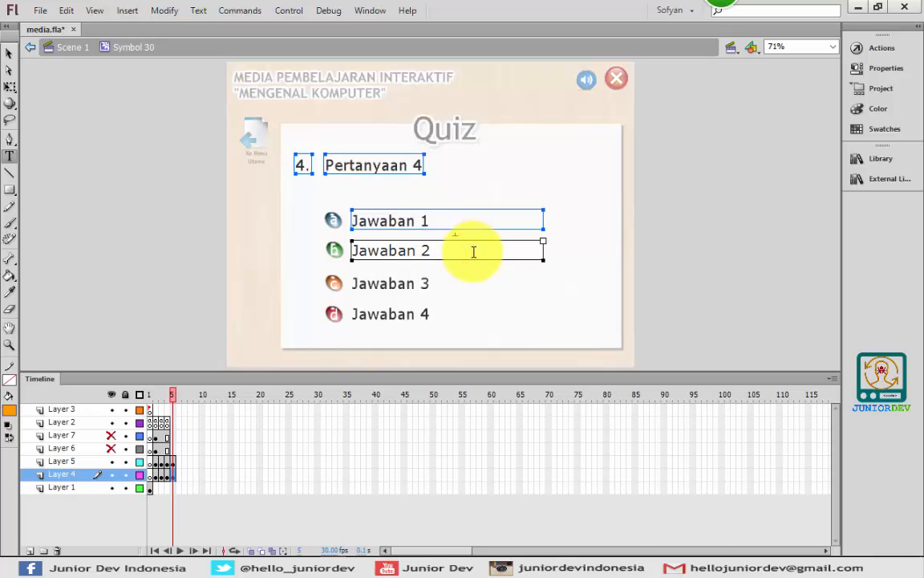
double_click(432, 313)
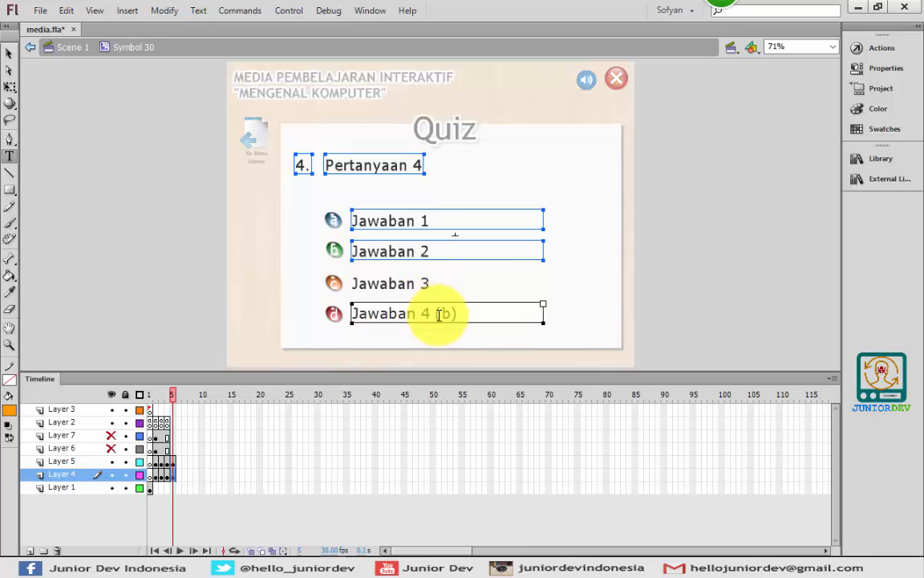
left_click(10, 53)
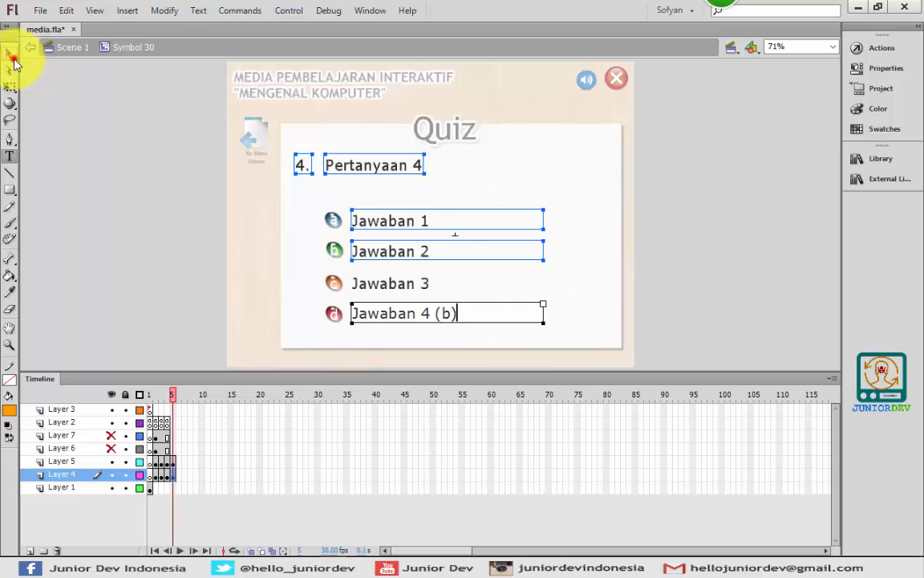
Check answer button a's script in frame 5 and change button b's release script to salah++ and pesan_salah._visible=true
left_click(172, 463)
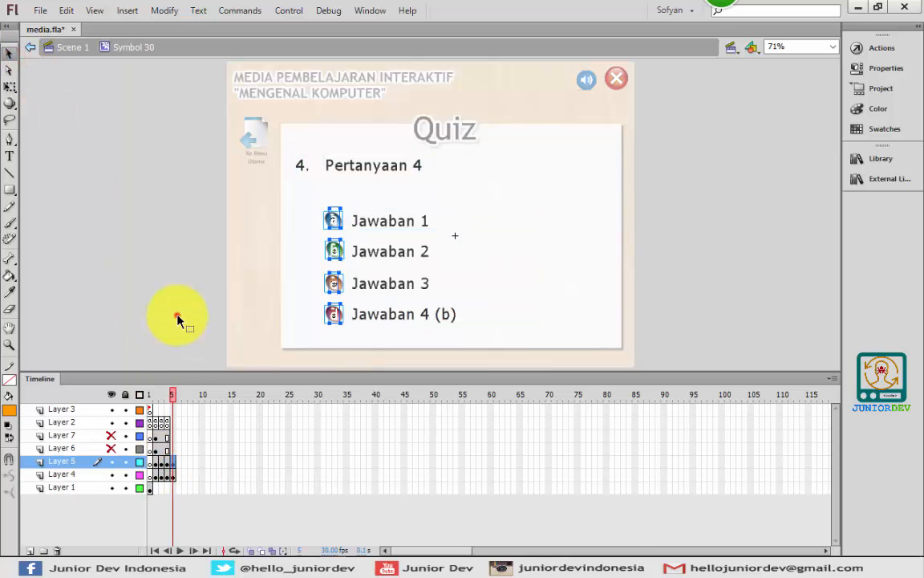
left_click(176, 313)
left_click(334, 221)
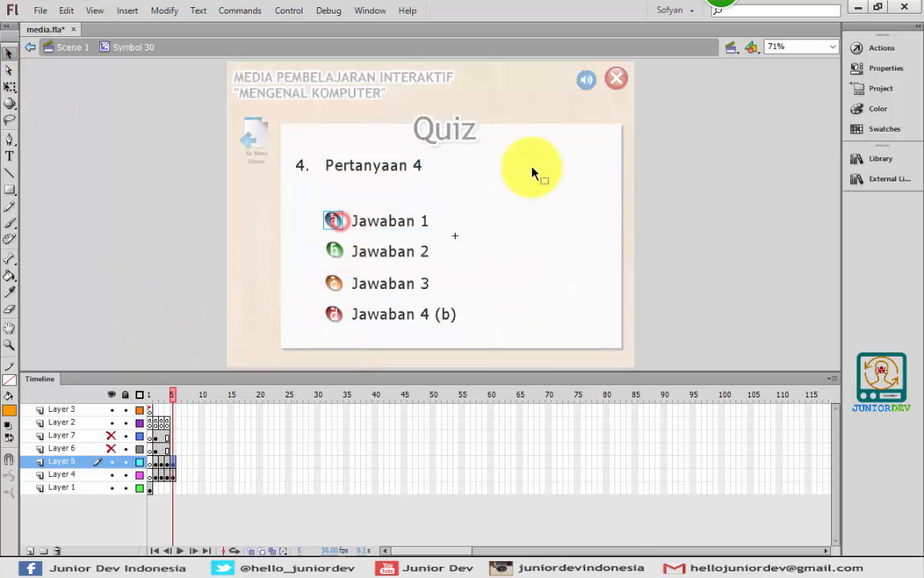
left_click(862, 48)
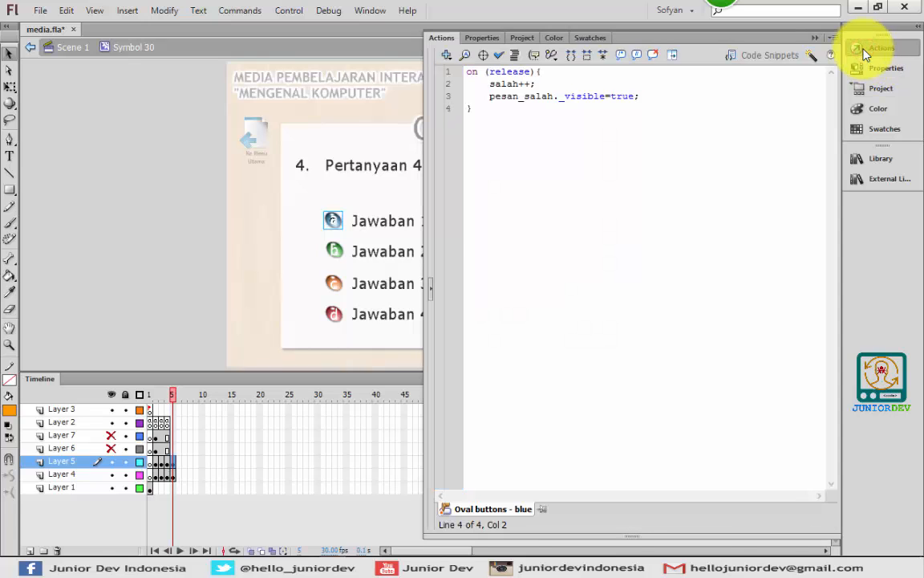
left_click(340, 253)
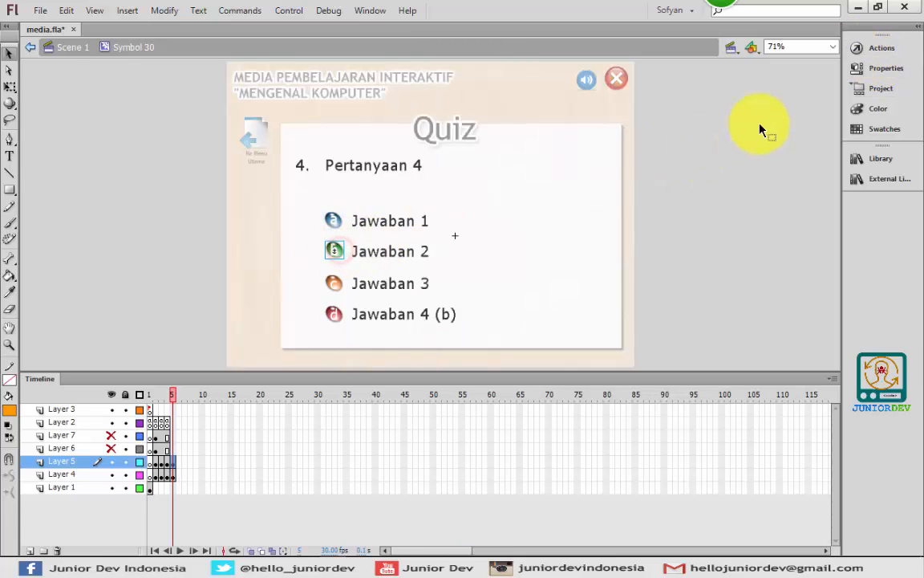
left_click(874, 50)
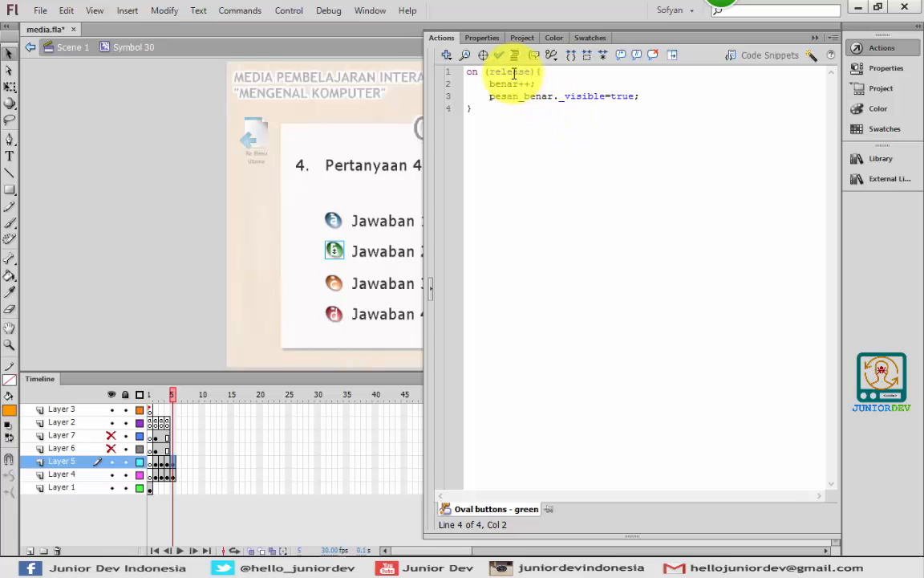
left_click_drag(519, 84, 490, 83)
type("salah")
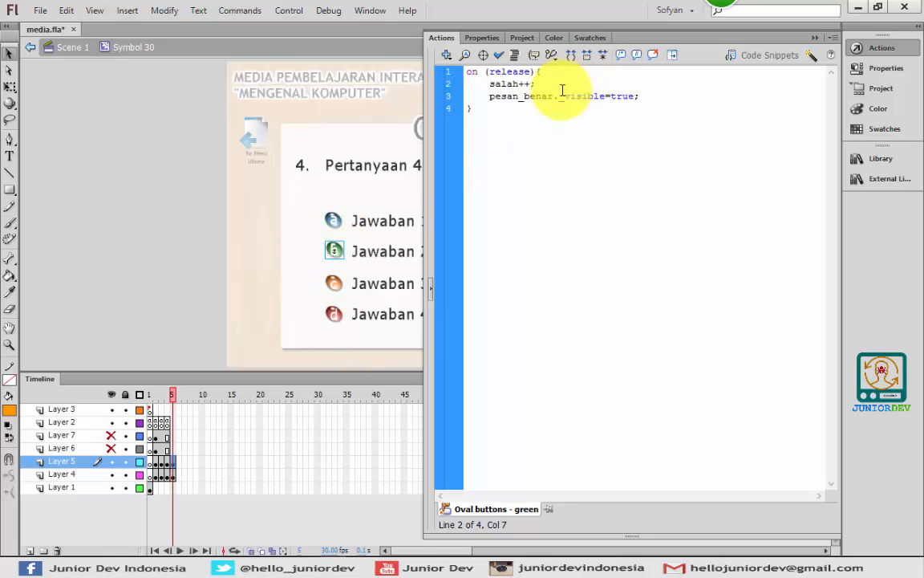
left_click_drag(554, 97, 527, 96)
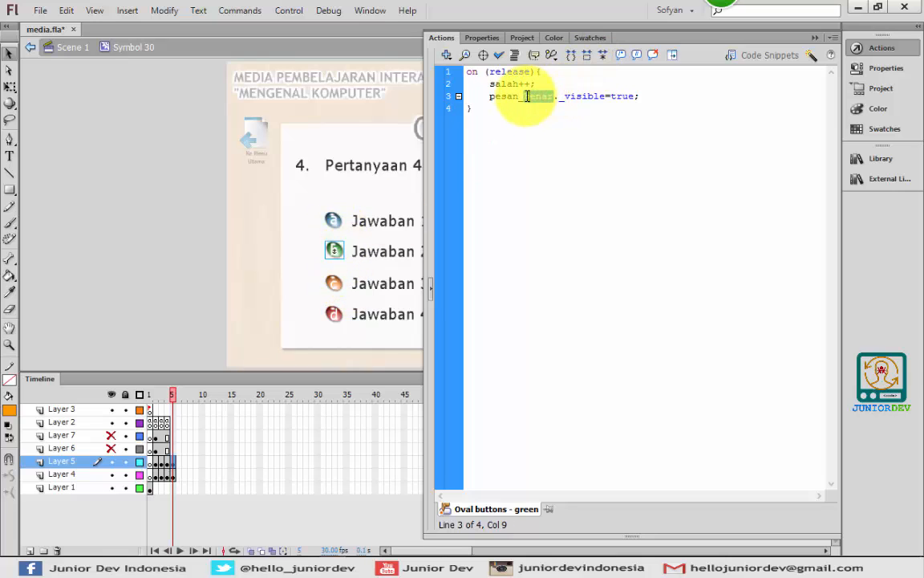
type("salah")
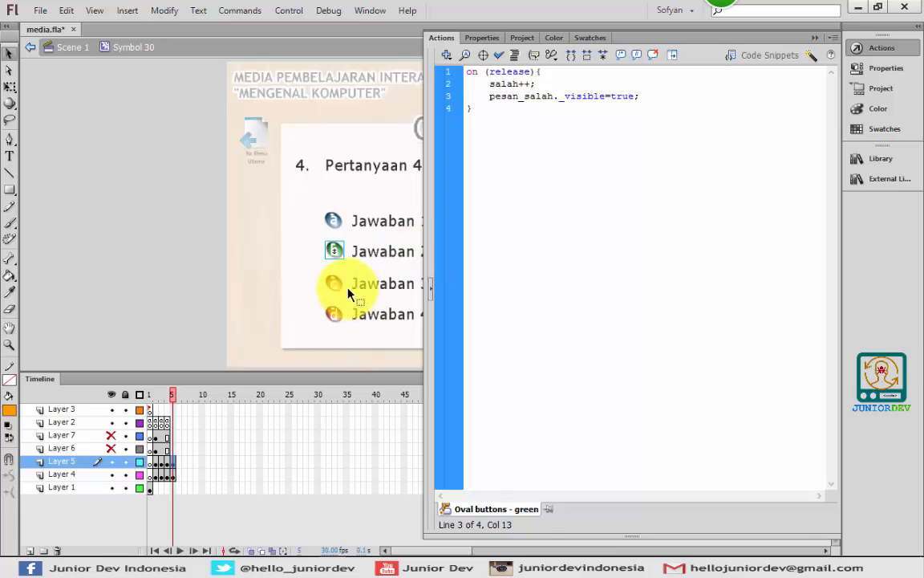
key("F9")
Check answer button c's script in frame 5 and change button d's release script to benar++ and pesan_benar._visible=true
left_click(343, 278)
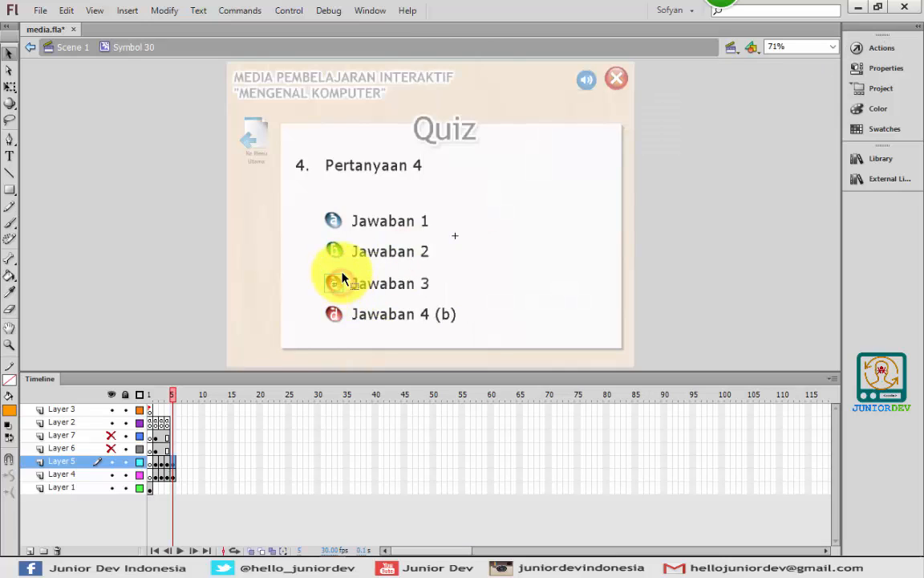
left_click(870, 49)
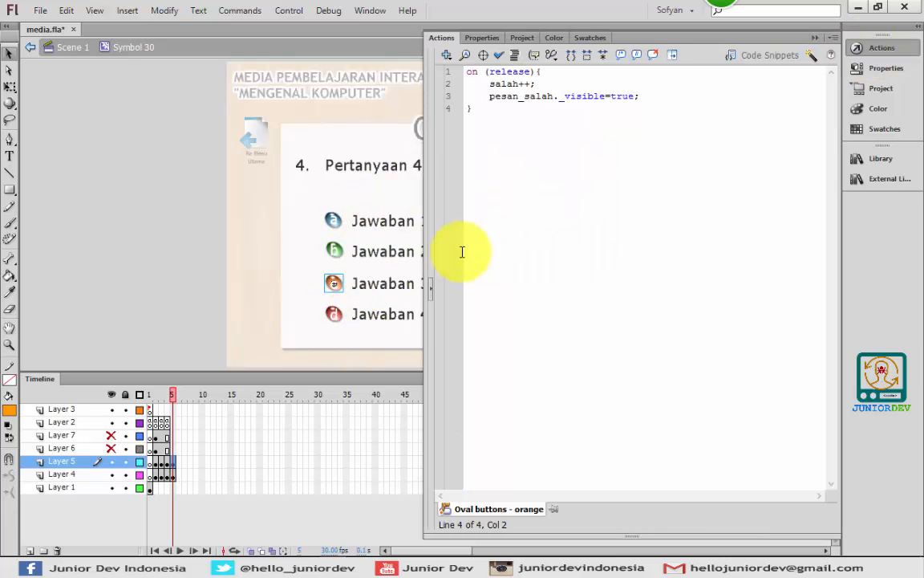
left_click(334, 314)
left_click(858, 47)
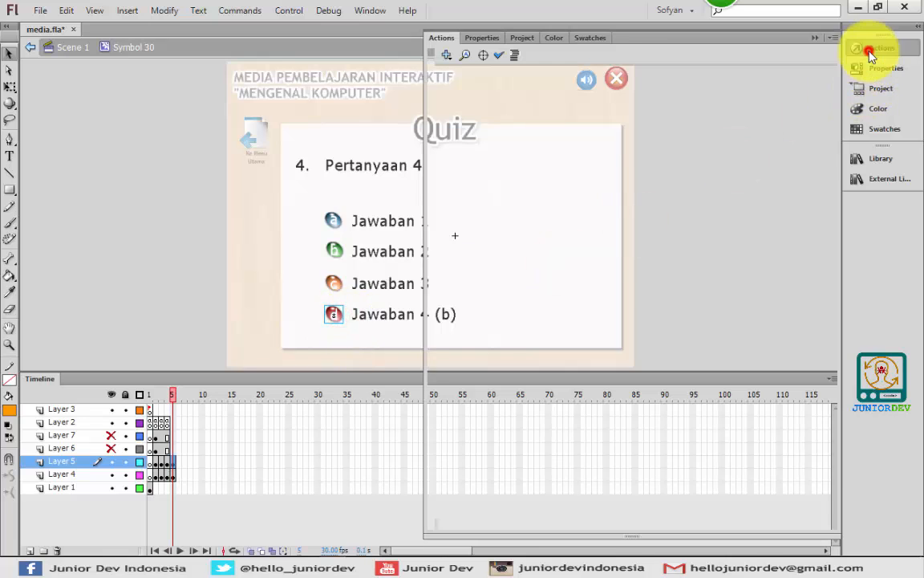
left_click_drag(518, 83, 490, 83)
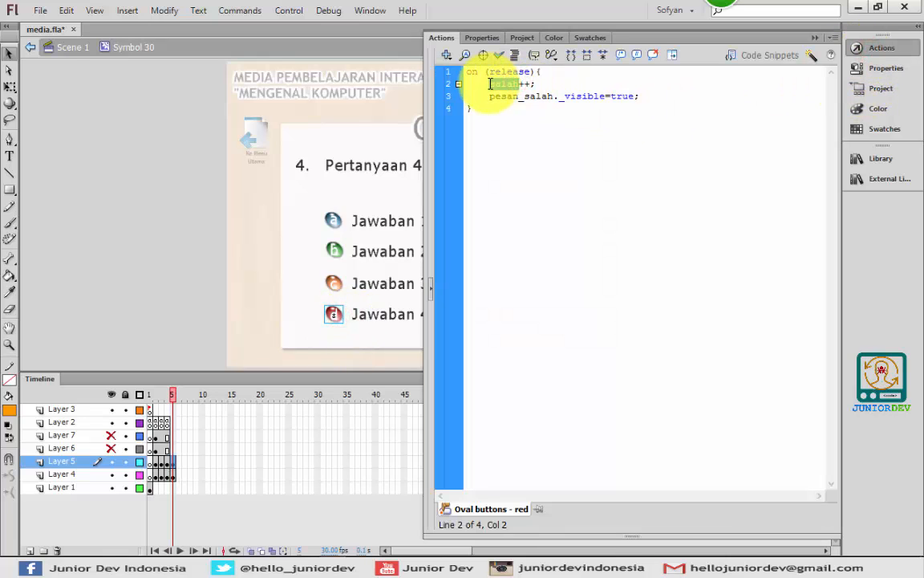
type("benar")
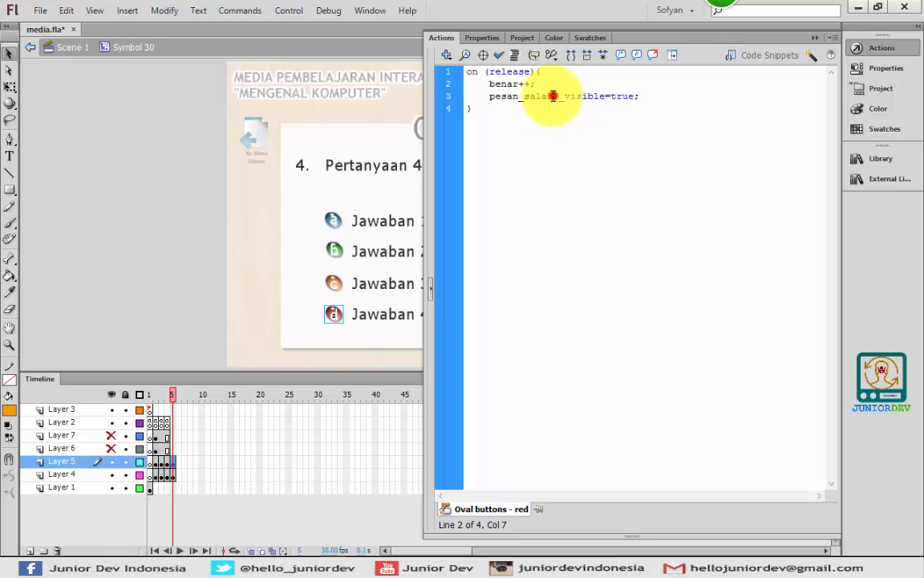
left_click_drag(553, 95, 527, 96)
type("benar")
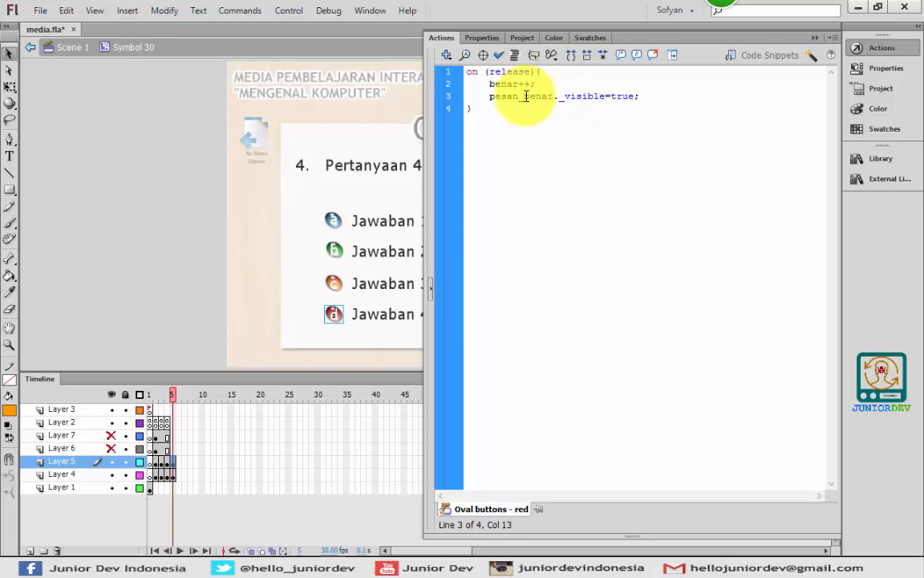
left_click(875, 47)
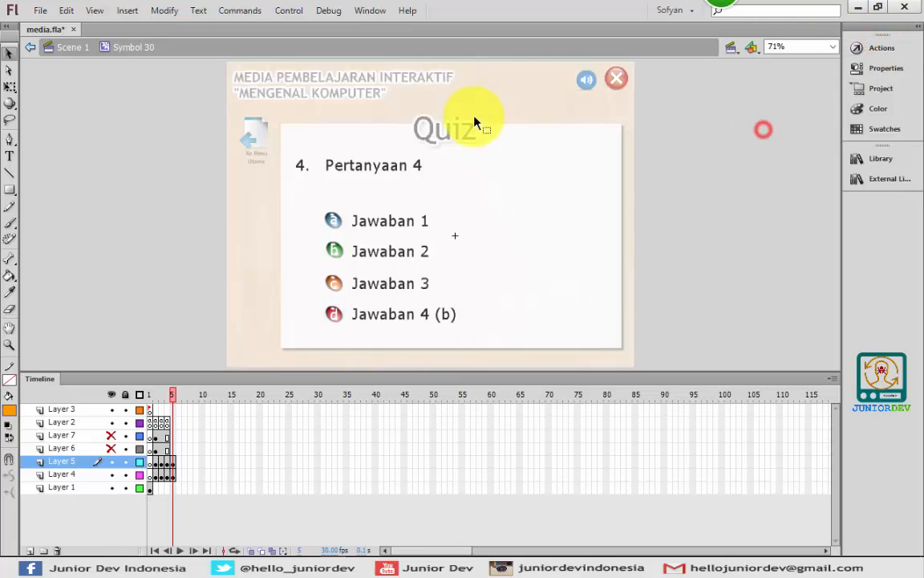
left_click(10, 55)
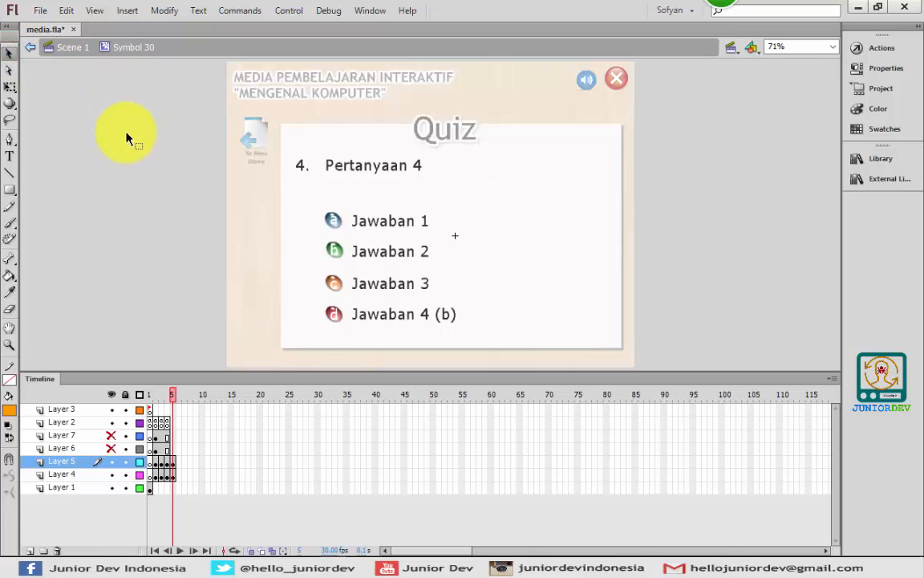
Extend Layers 6 and 7 to frame 5 and copy Layer 2's frame 4 into its frame 5
left_click(175, 449)
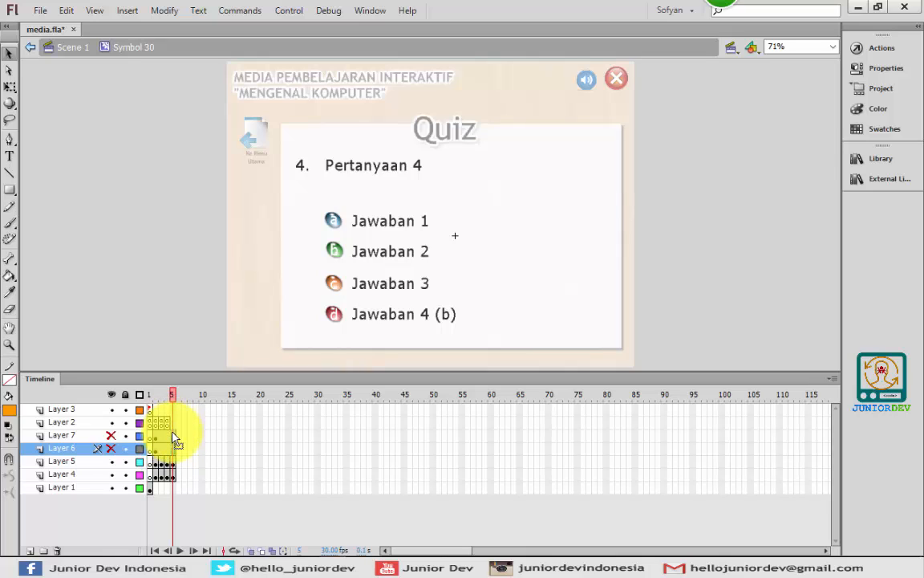
left_click(172, 422)
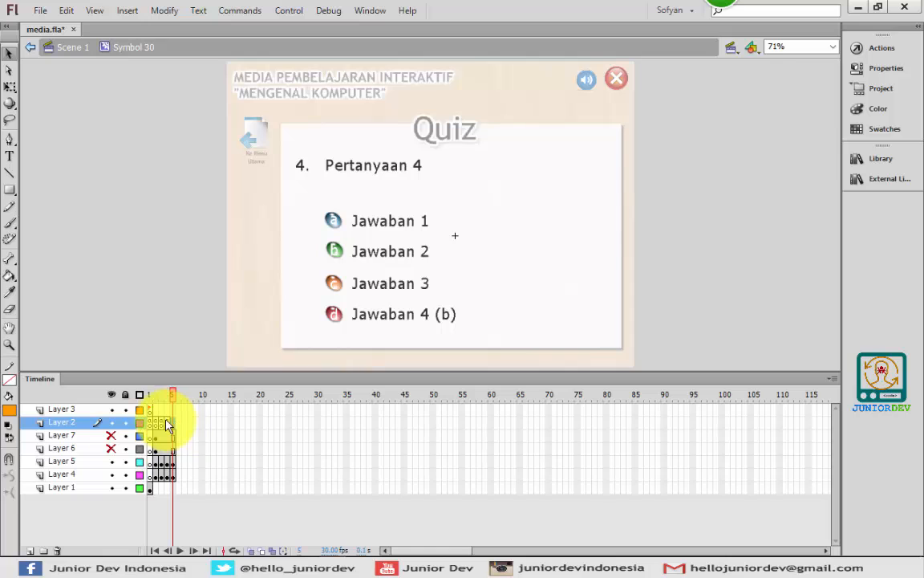
right_click(166, 423)
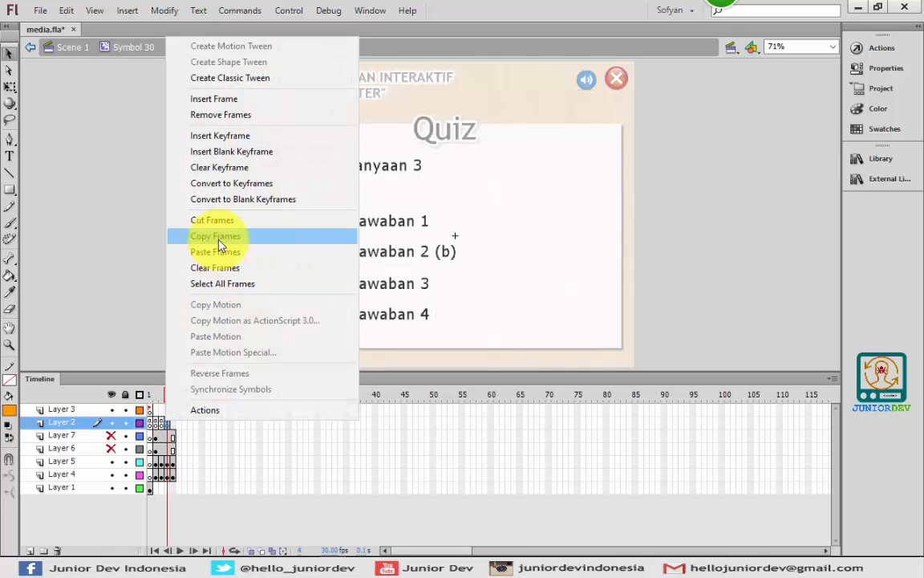
left_click(219, 238)
left_click(173, 422)
right_click(173, 422)
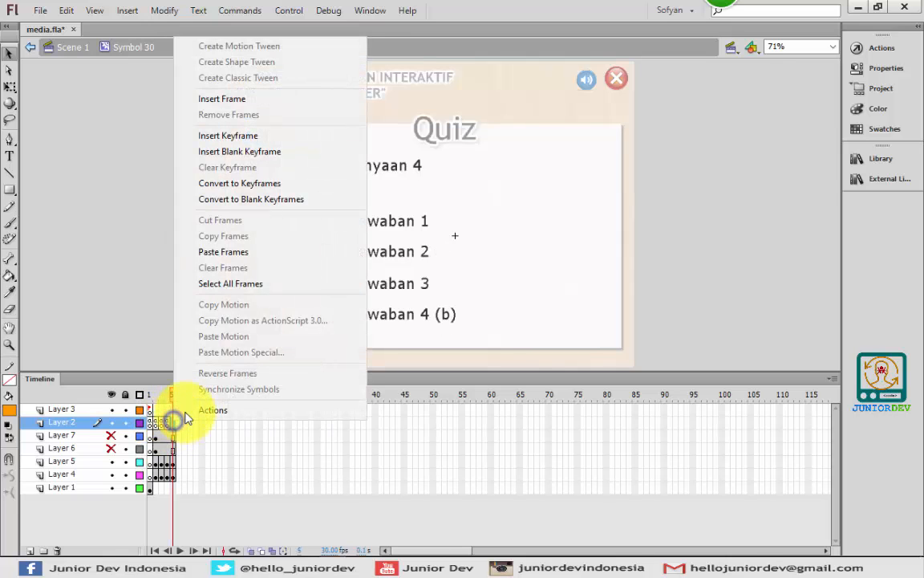
left_click(237, 253)
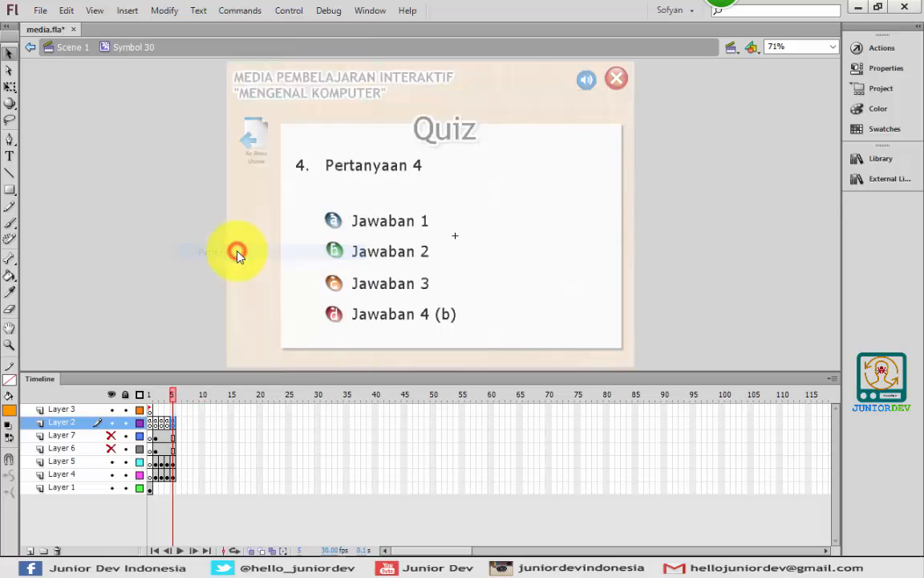
left_click(187, 443)
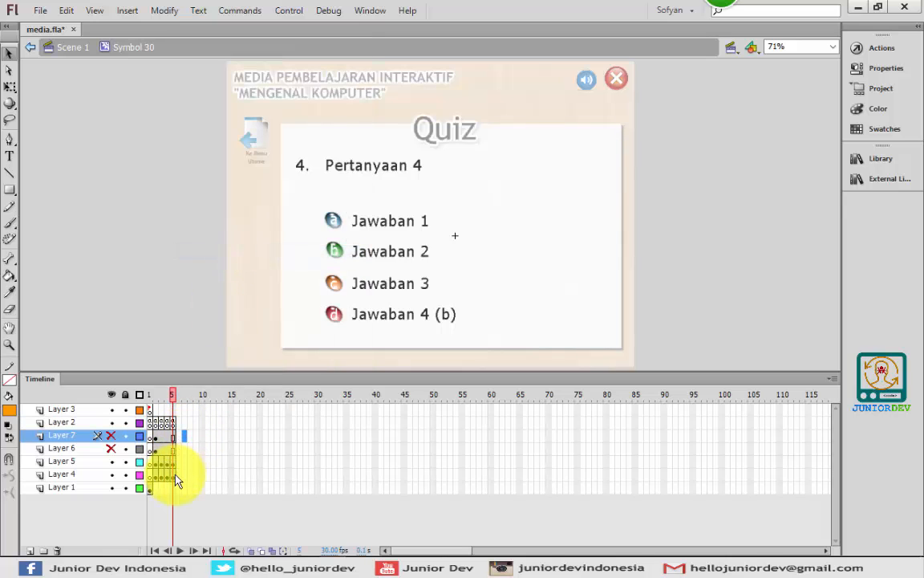
Insert keyframes at frame 6 in Layers 4 and 5, carrying over the question and answer buttons
left_click(173, 478)
left_click(175, 463)
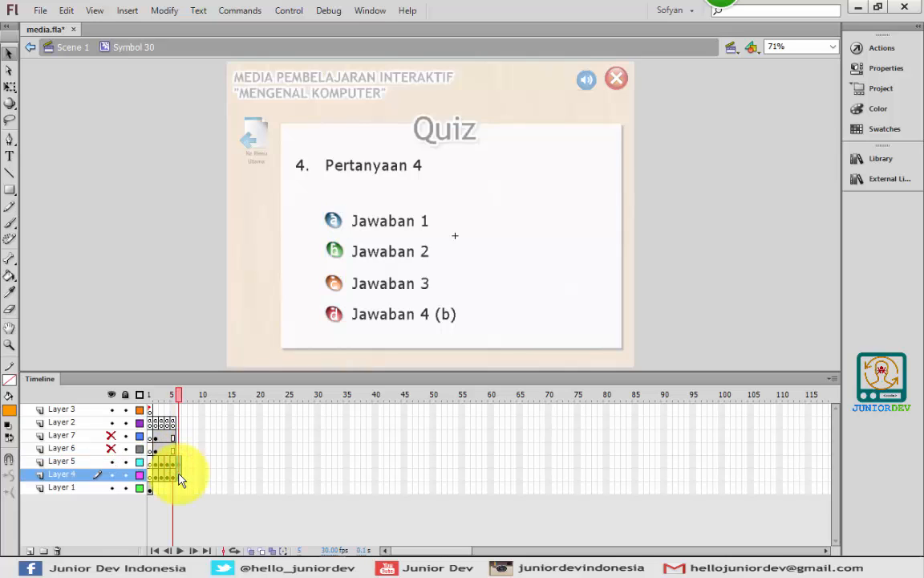
left_click(179, 479)
left_click(148, 258)
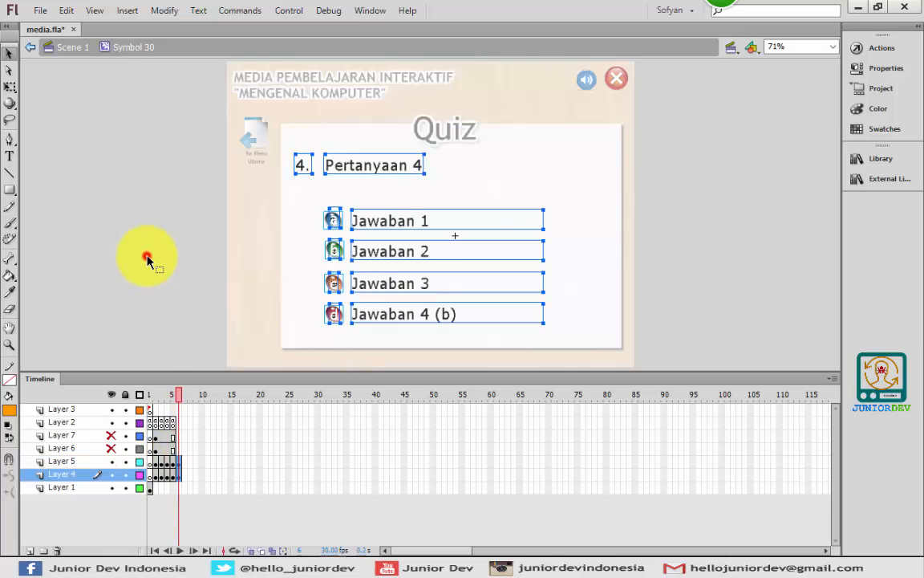
Change the question number in frame 6 to "5." and the question text to "Pertanyaan 5"
double_click(305, 170)
type("5")
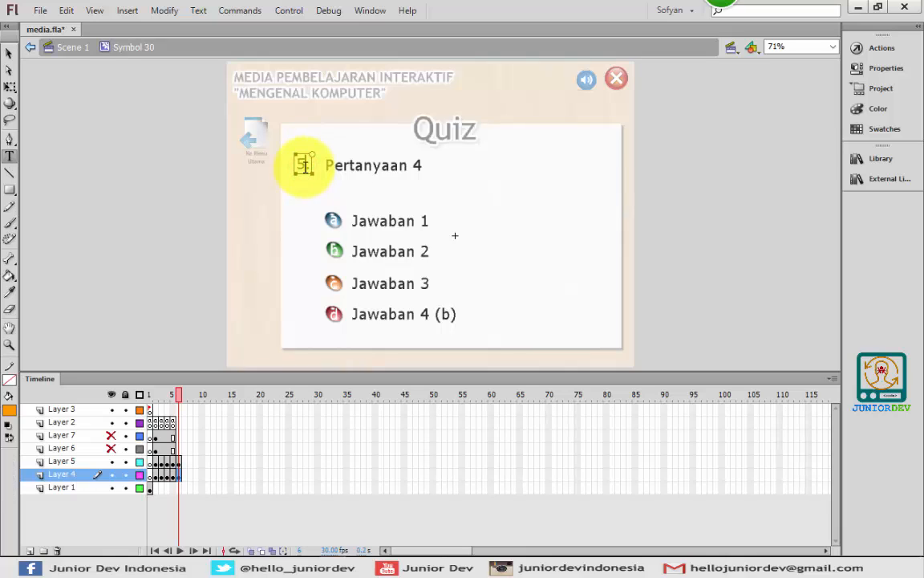
type(".")
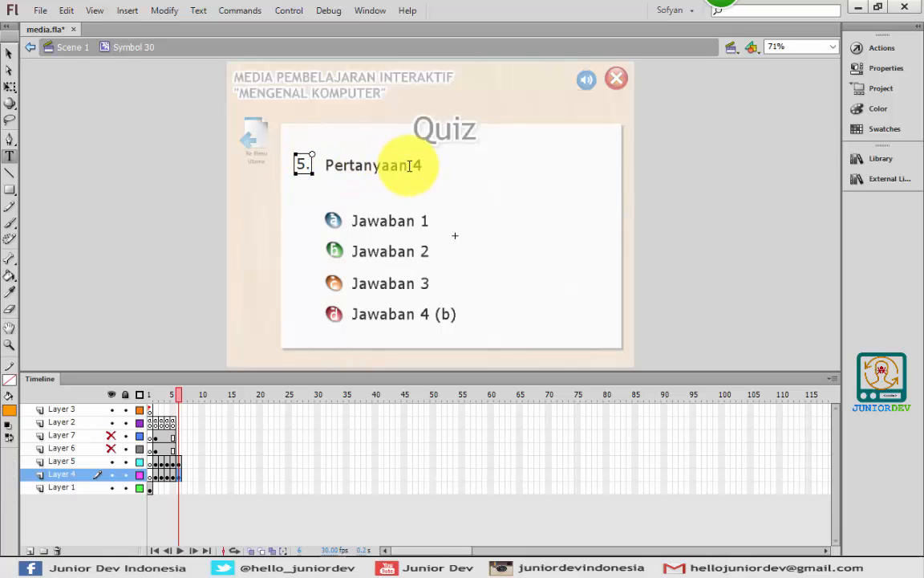
double_click(417, 165)
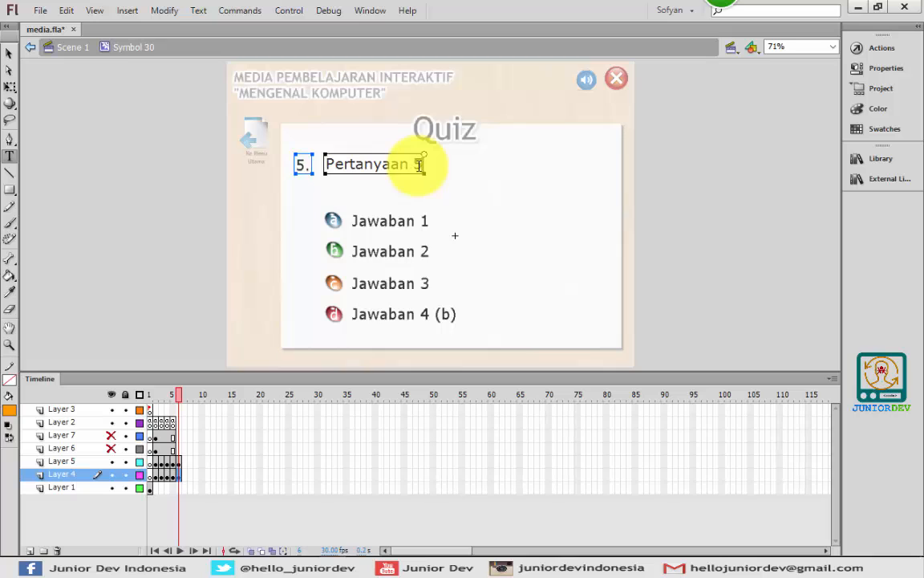
type("5")
left_click(9, 53)
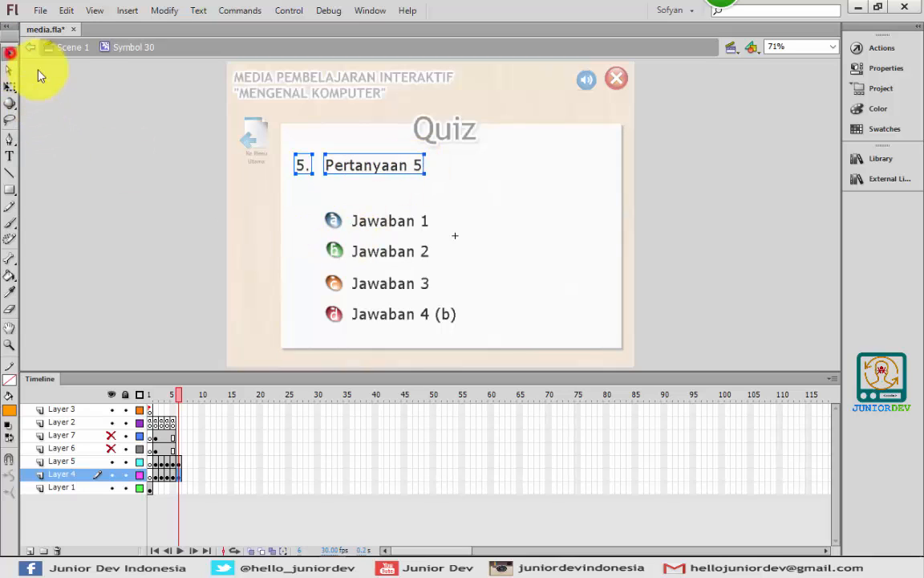
Remove "(b)" from the fourth answer in frame 6 and change the first answer to "Jawaban 1 (b)"
double_click(429, 318)
left_click_drag(466, 314, 431, 314)
key("BackSpace")
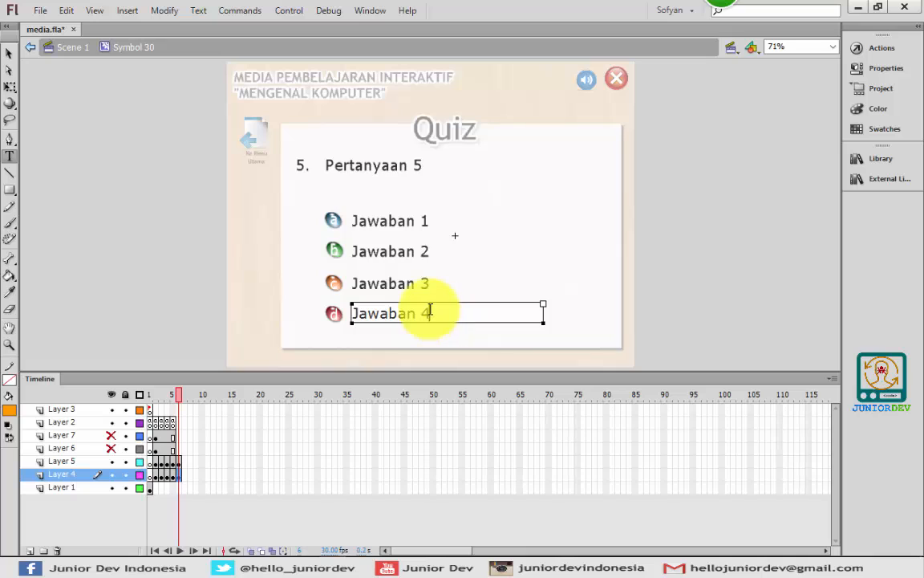
left_click(430, 219)
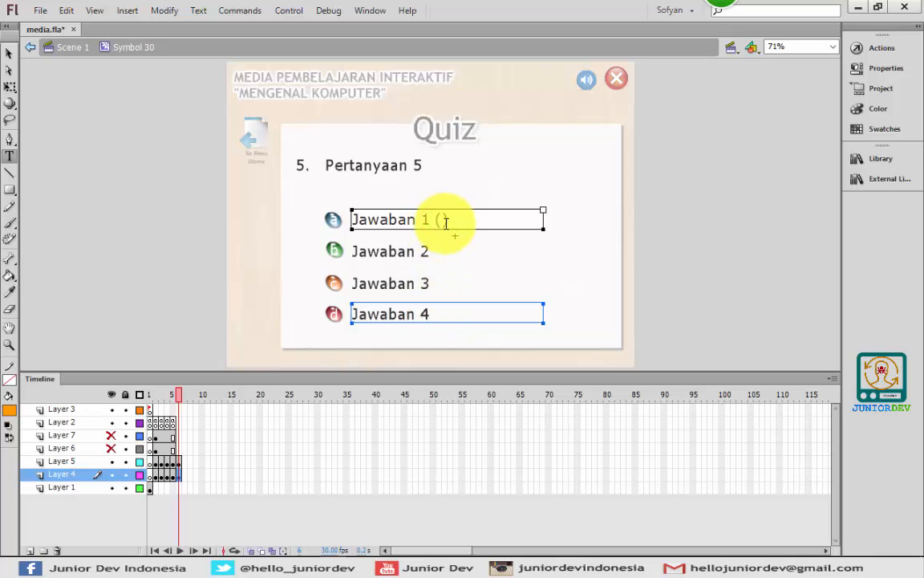
left_click(431, 315)
left_click(9, 52)
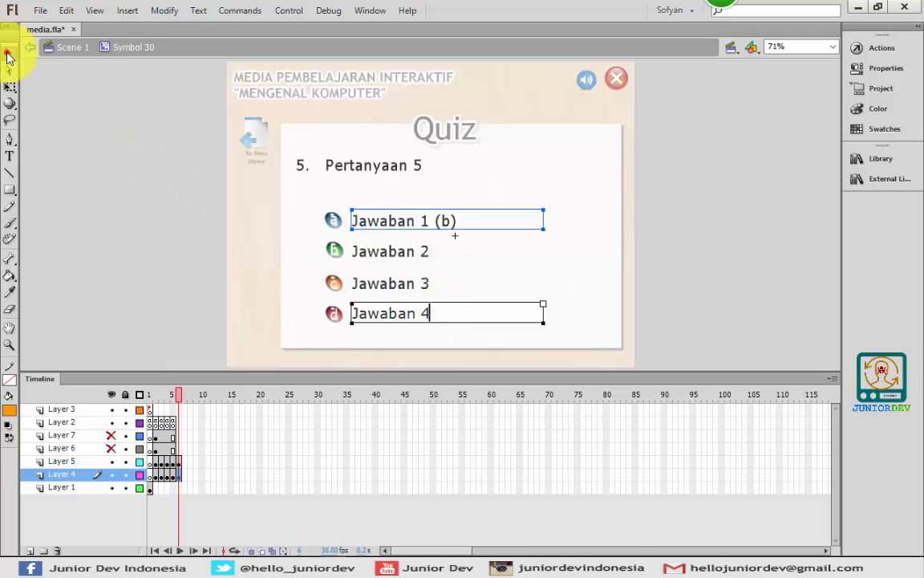
left_click(196, 266)
Change answer button d's release script in frame 6 to salah++ and pesan_salah._visible=true
left_click(333, 313)
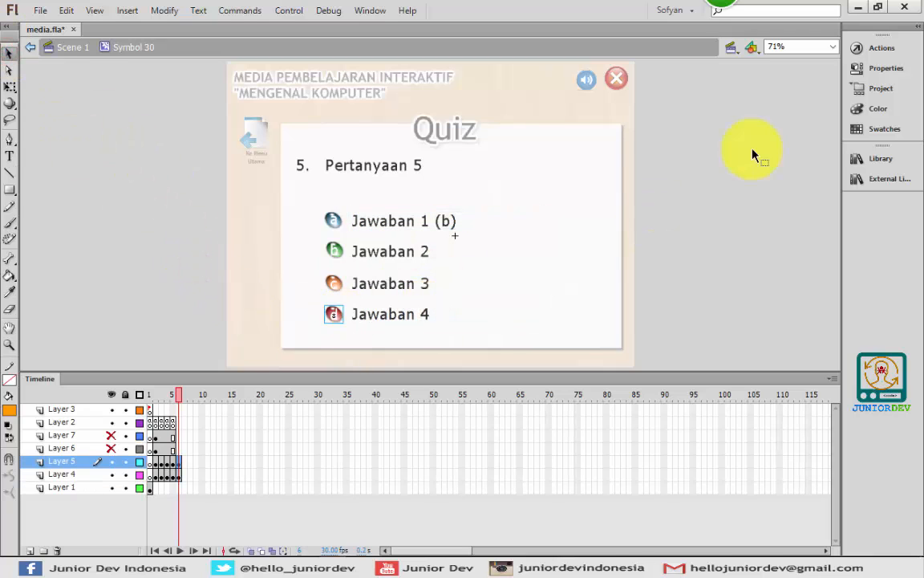
left_click(878, 48)
left_click(510, 84)
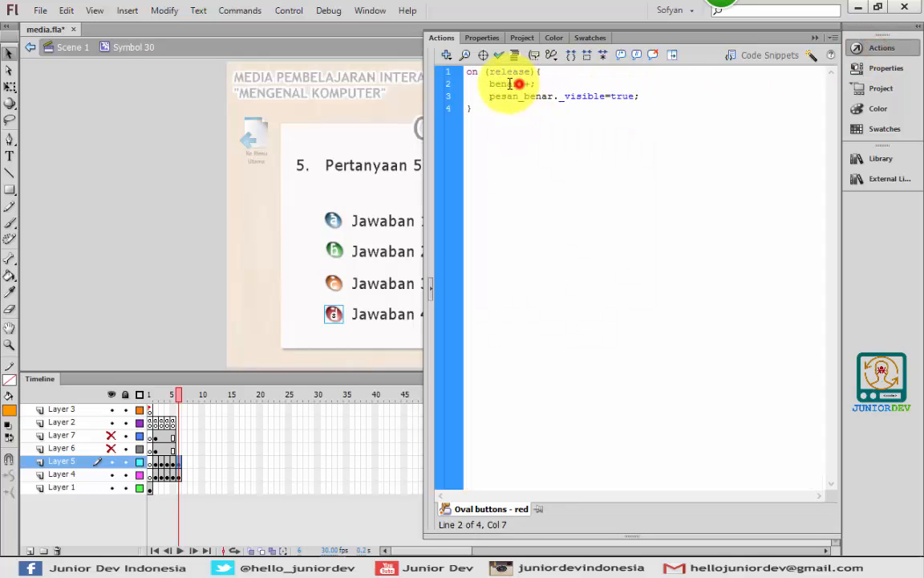
left_click_drag(510, 84, 491, 83)
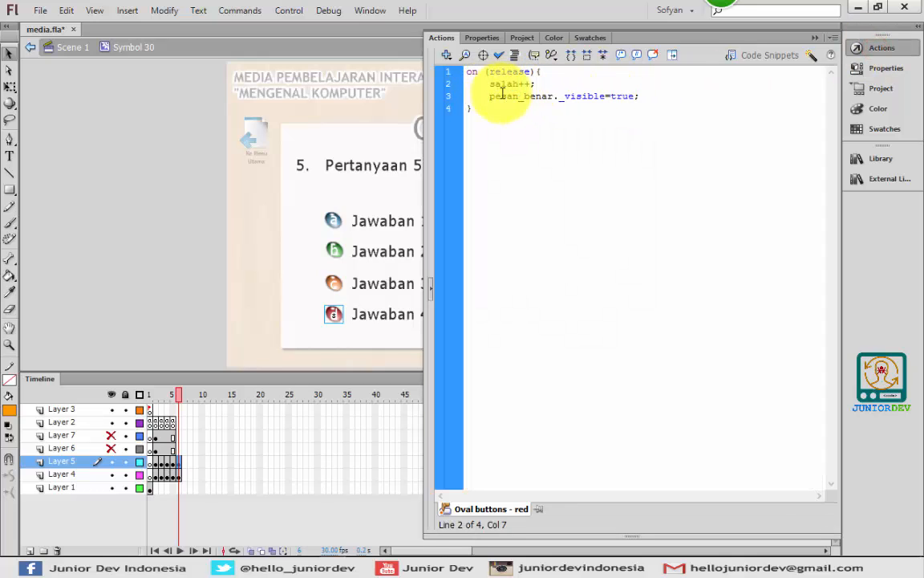
left_click_drag(554, 97, 527, 96)
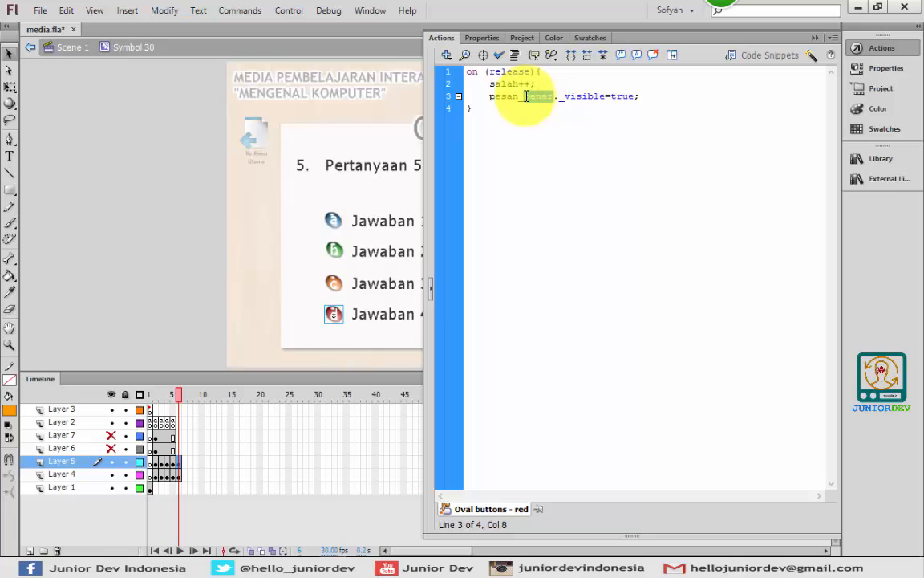
type("salah")
Change answer button a's release script in frame 6 to benar++ and pesan_benar._visible=true
left_click(340, 222)
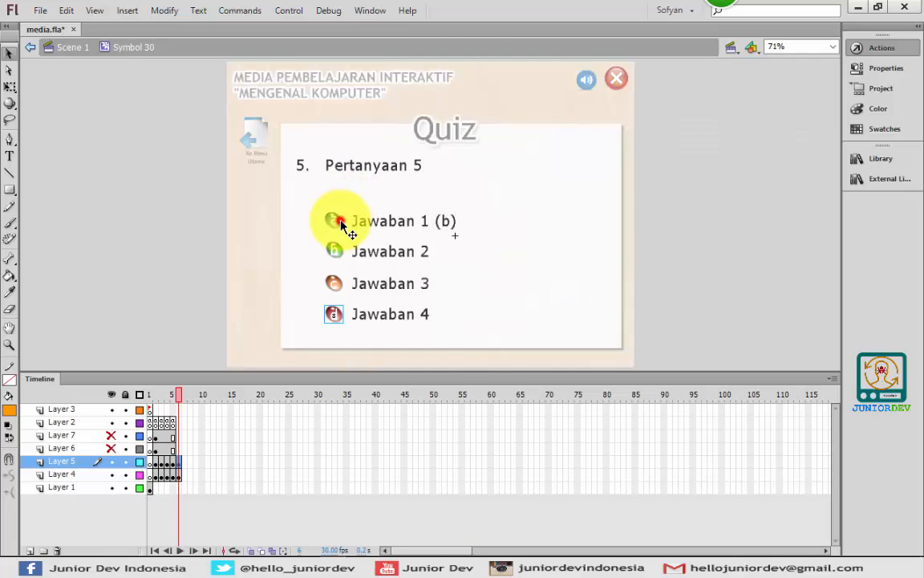
left_click(856, 48)
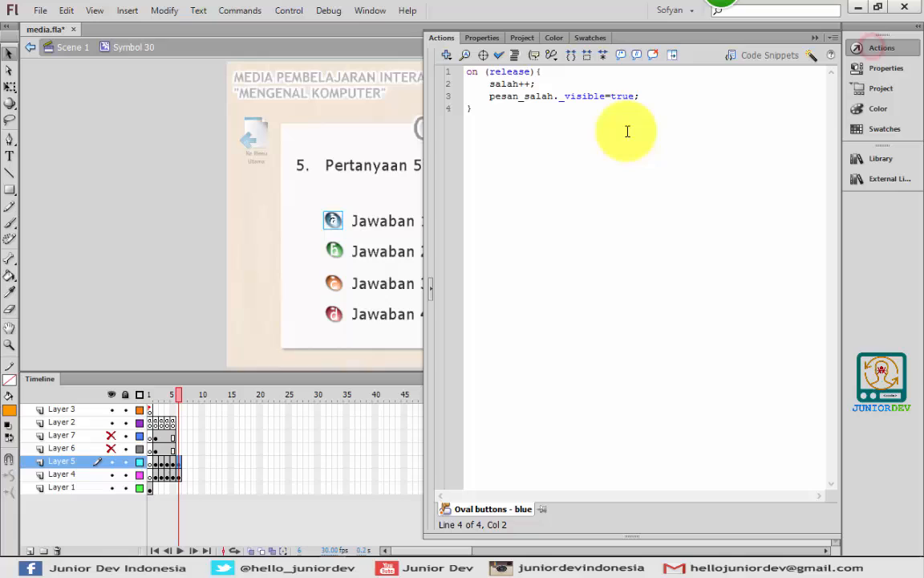
double_click(492, 84)
type("benar")
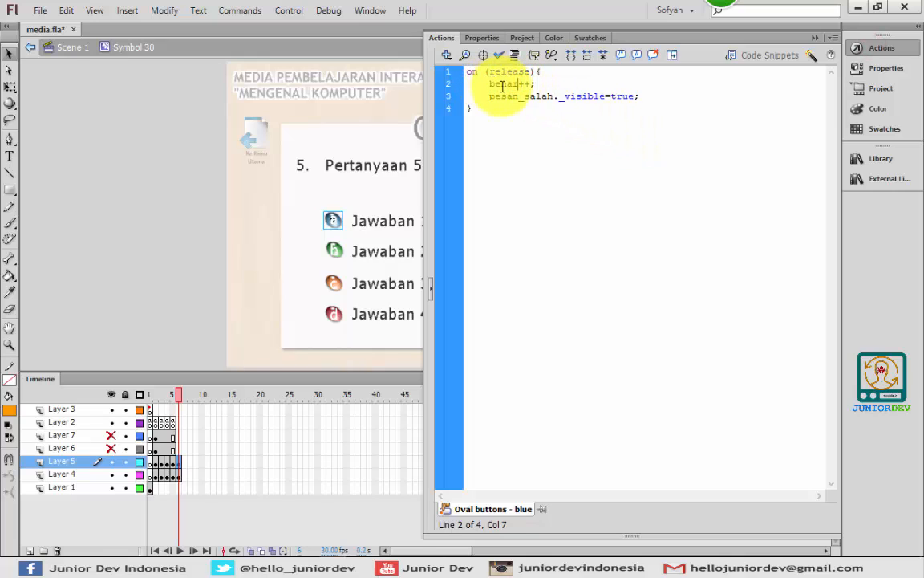
key("Down")
left_click(544, 95)
double_click(544, 95)
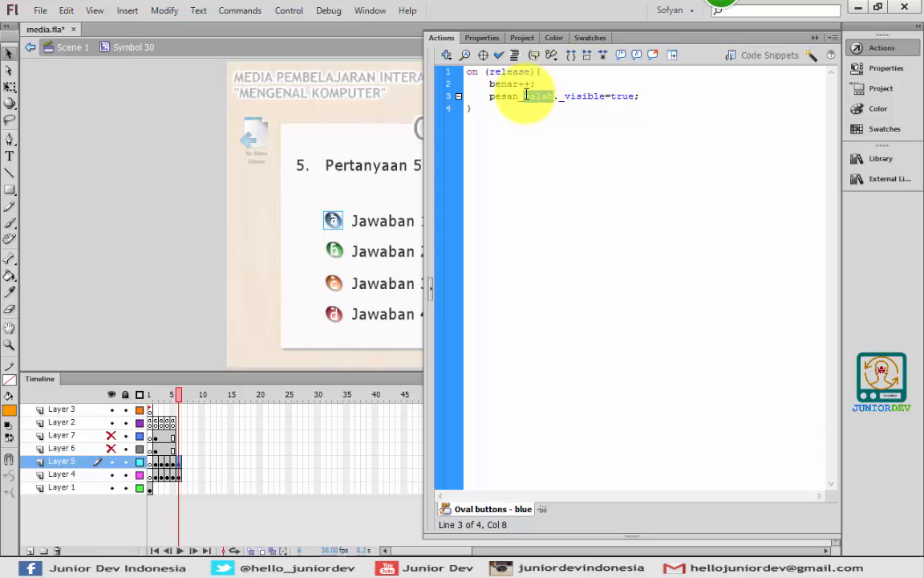
type("benar")
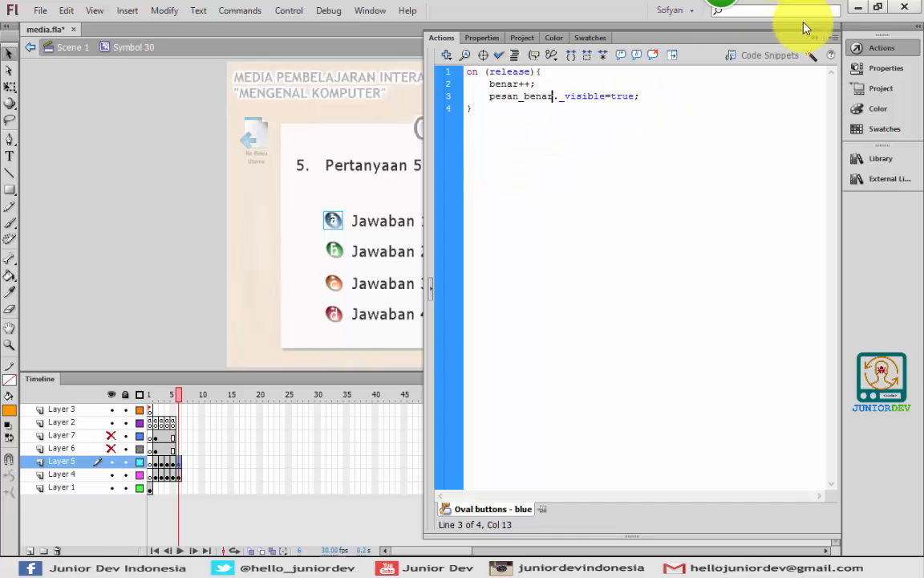
Turn off Auto-Show Hidden Panels and Auto-Collapse Iconic Panels, and narrow the Actions panel to uncover the answers
left_click(834, 38)
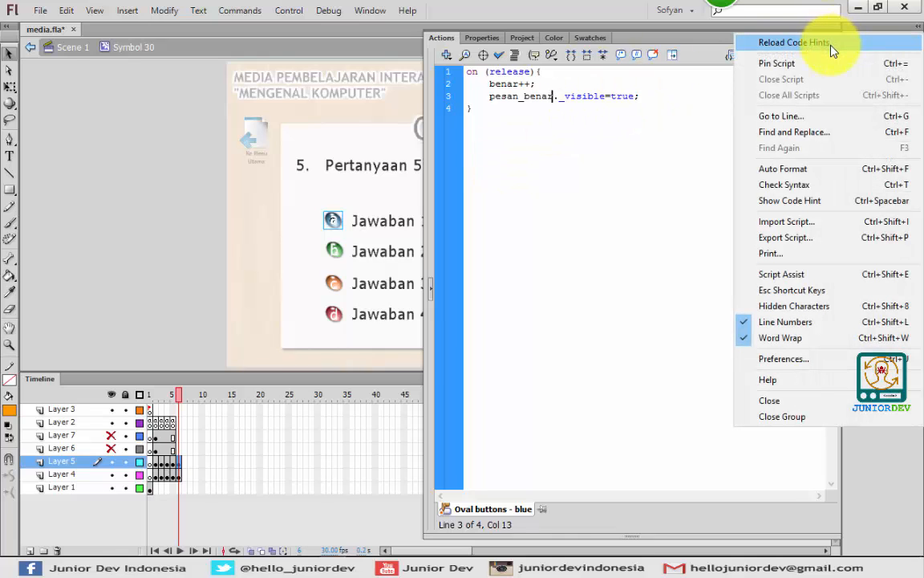
left_click(709, 186)
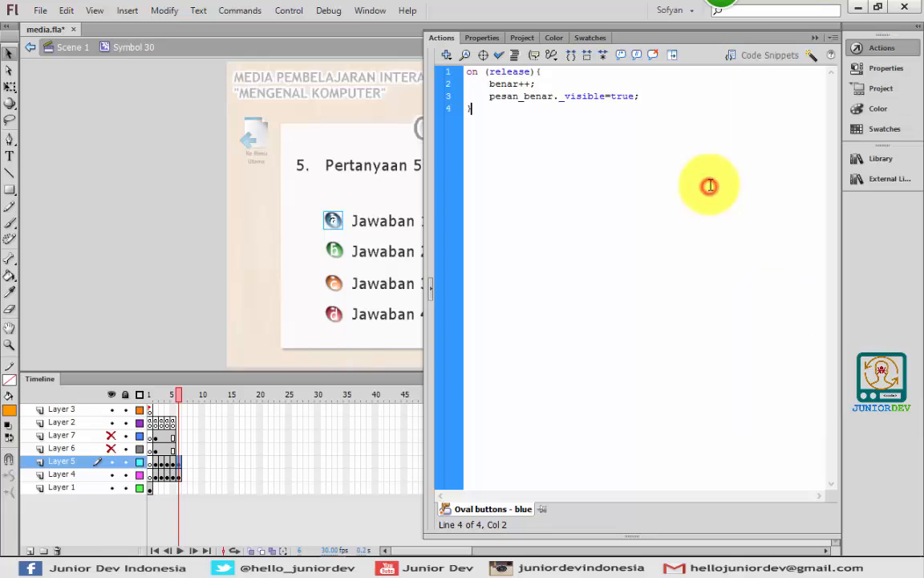
right_click(441, 40)
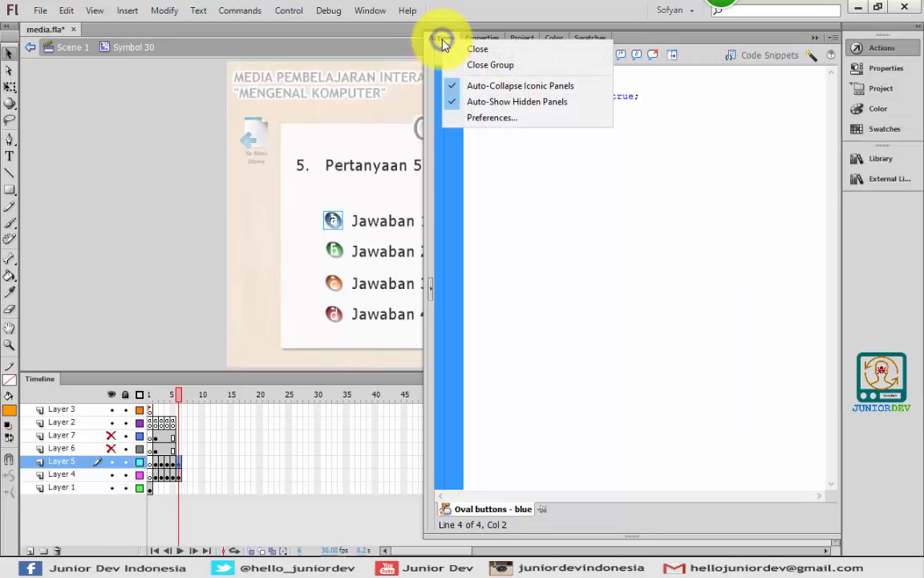
left_click(455, 103)
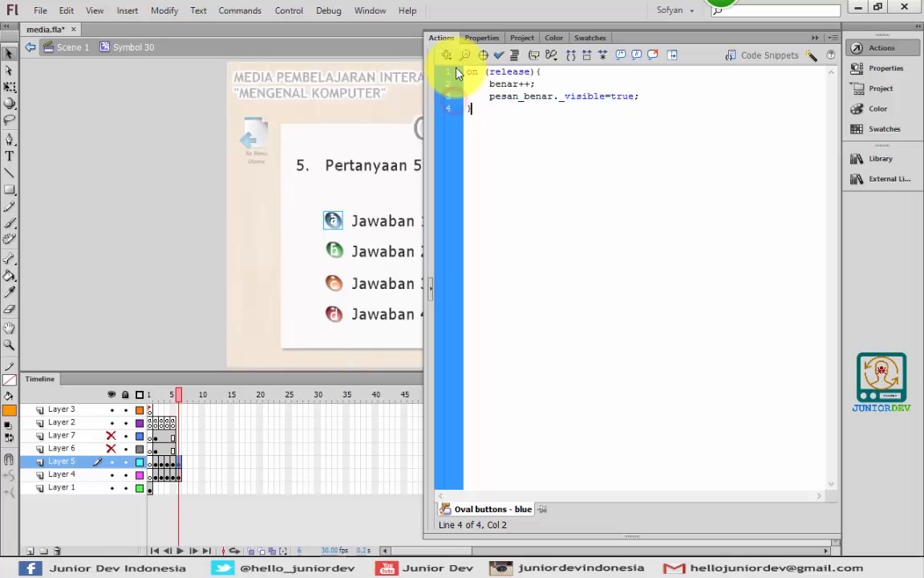
right_click(440, 37)
left_click(453, 88)
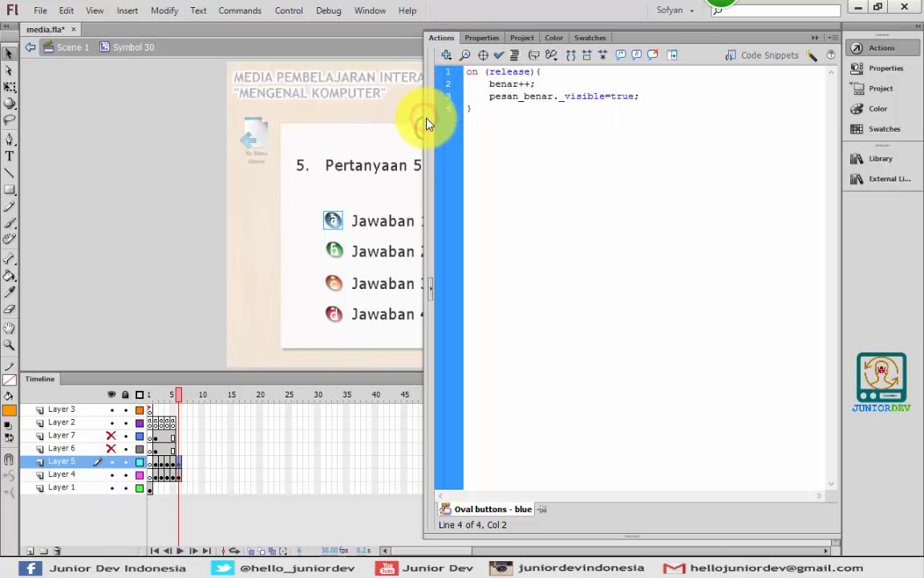
left_click_drag(423, 119, 590, 148)
left_click(202, 200)
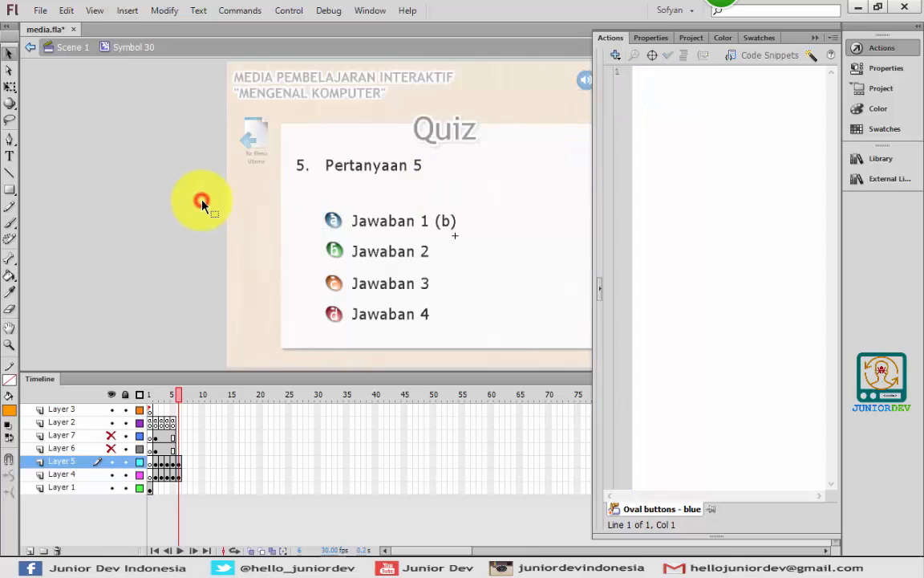
Check the release scripts of answer buttons b and d in frame 6
left_click(342, 230)
left_click(338, 251)
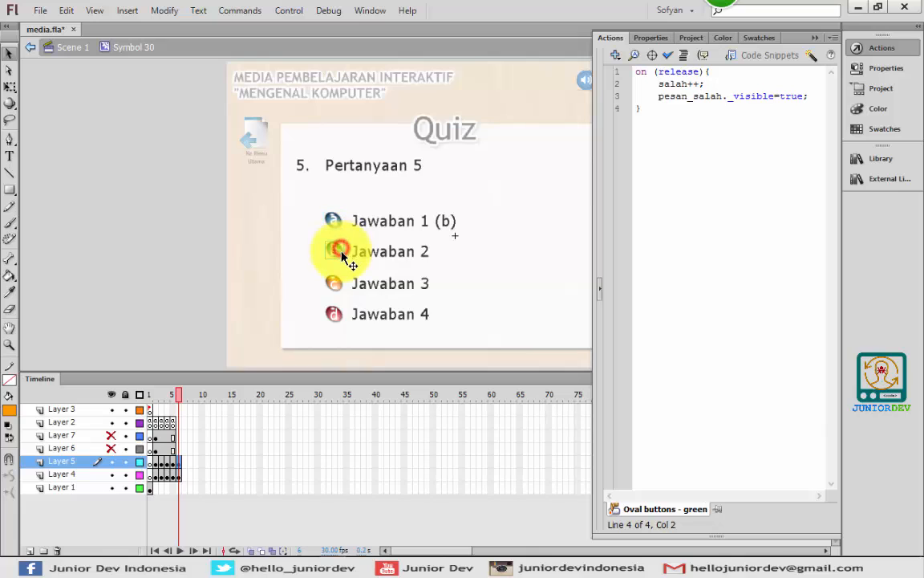
left_click(337, 315)
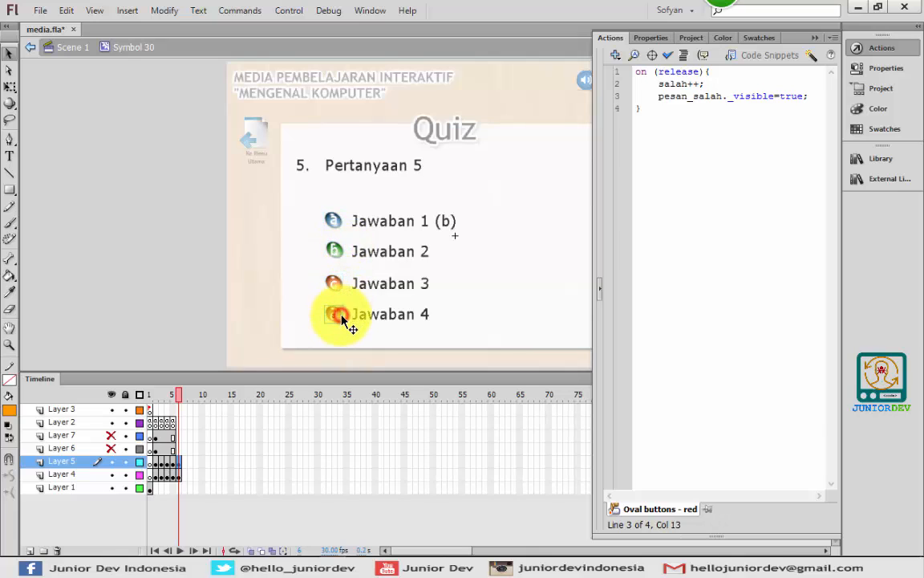
Check the script attached to answer button a of question 5 in frame 6
left_click(158, 466)
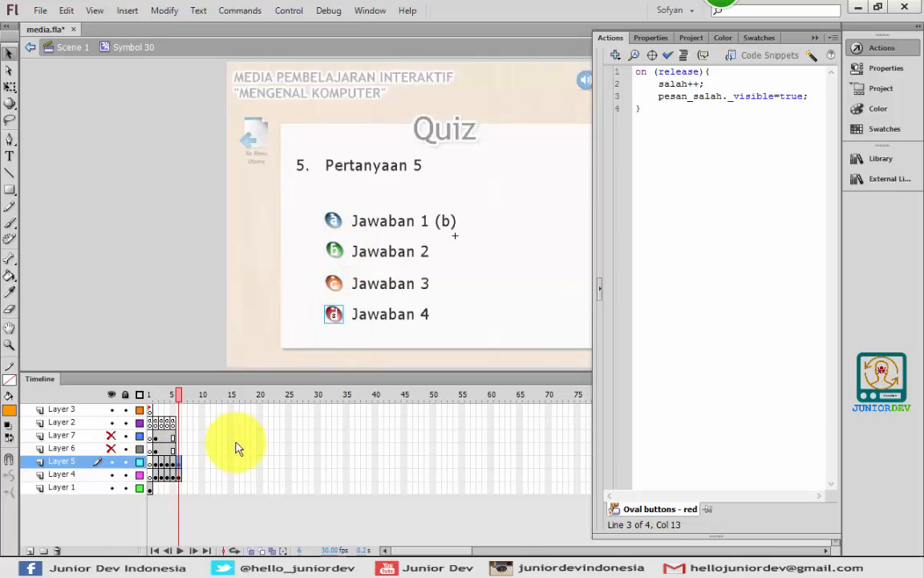
left_click(186, 466)
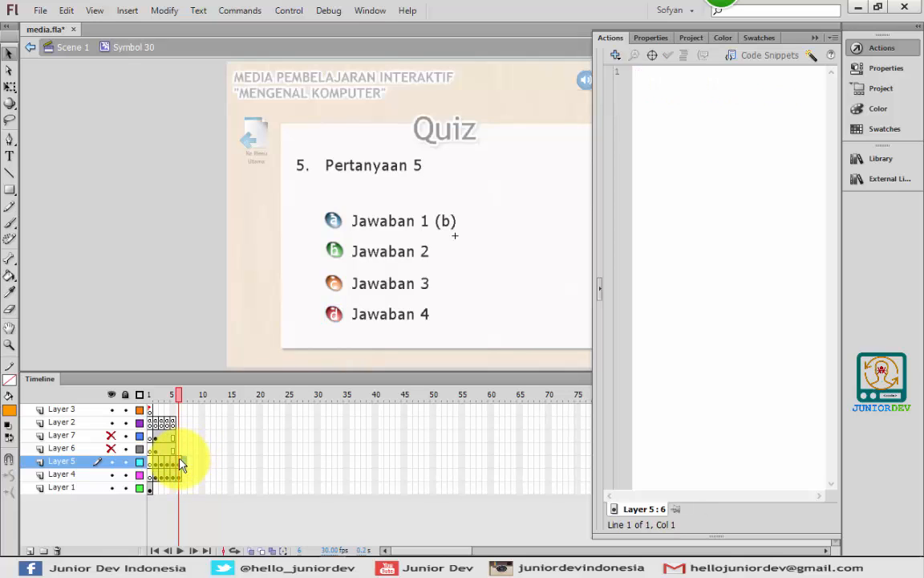
left_click(182, 463)
left_click(185, 293)
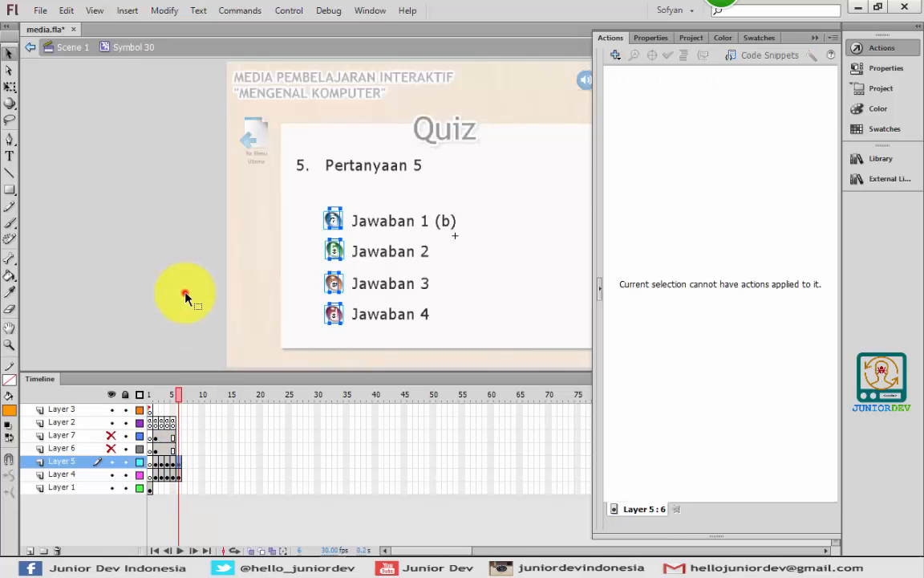
left_click(341, 224)
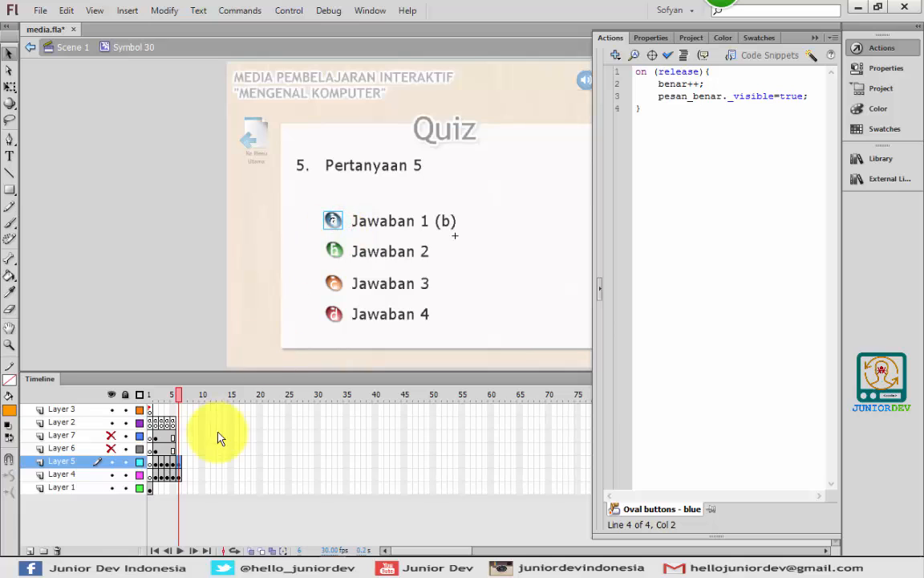
Extend Layers 6 and 7 to frame 6 and copy Layer 2's frame 5 keyframe to its frame 6
left_click(178, 449)
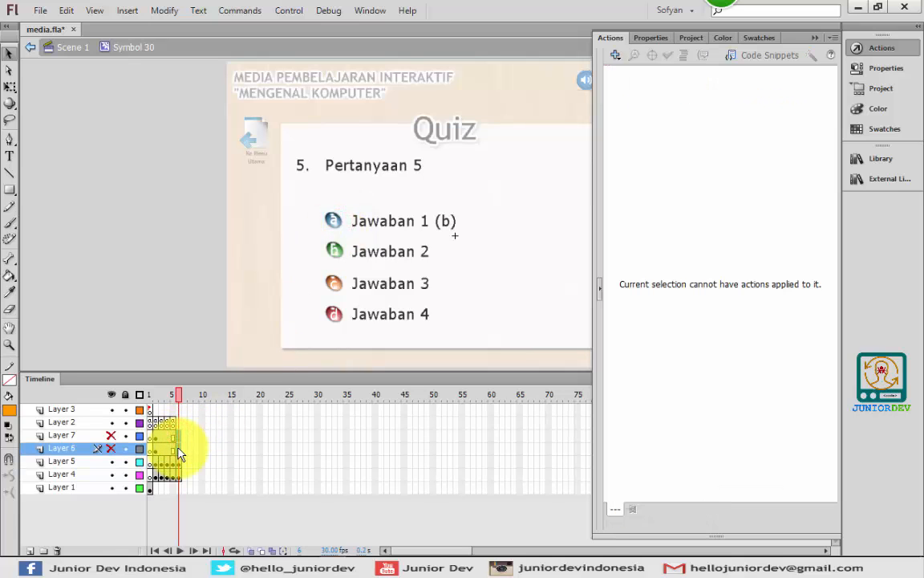
right_click(174, 421)
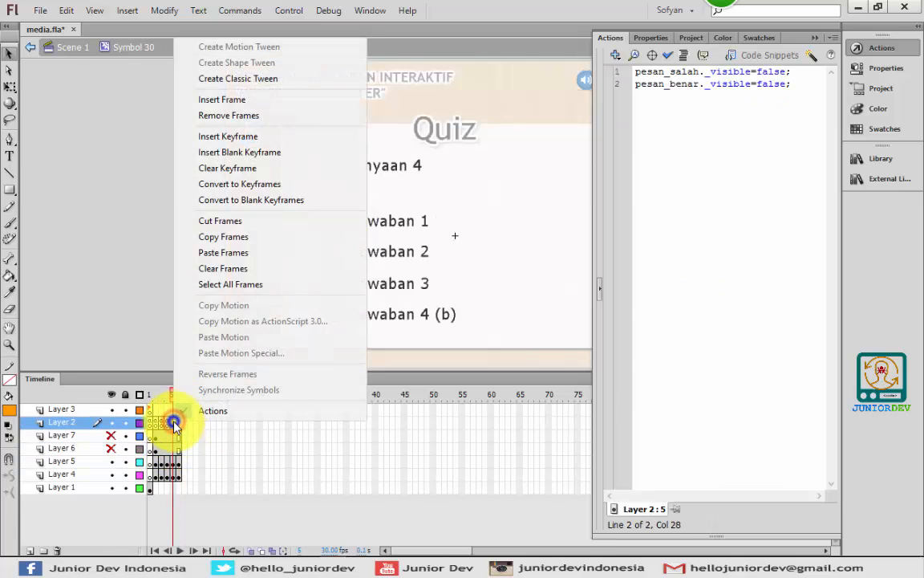
left_click(231, 233)
left_click(179, 423)
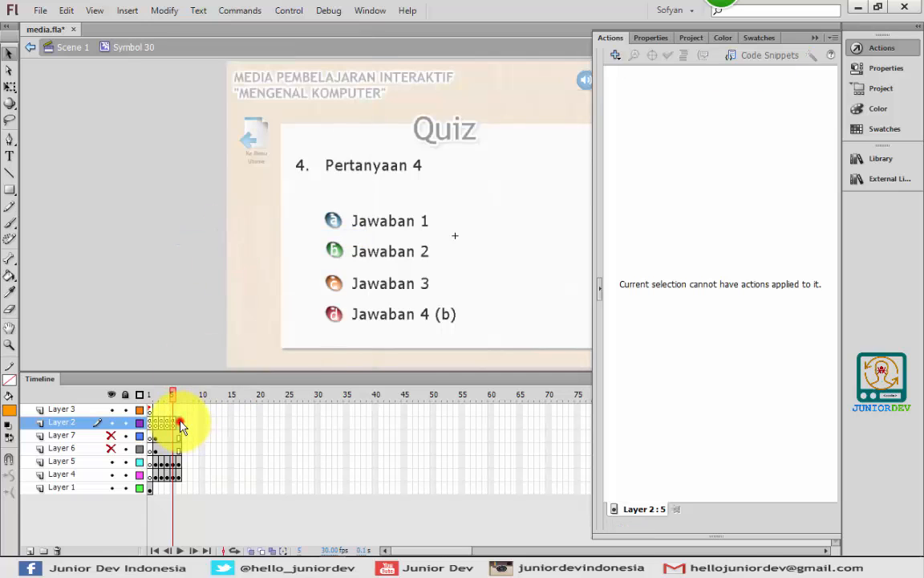
right_click(180, 423)
left_click(227, 253)
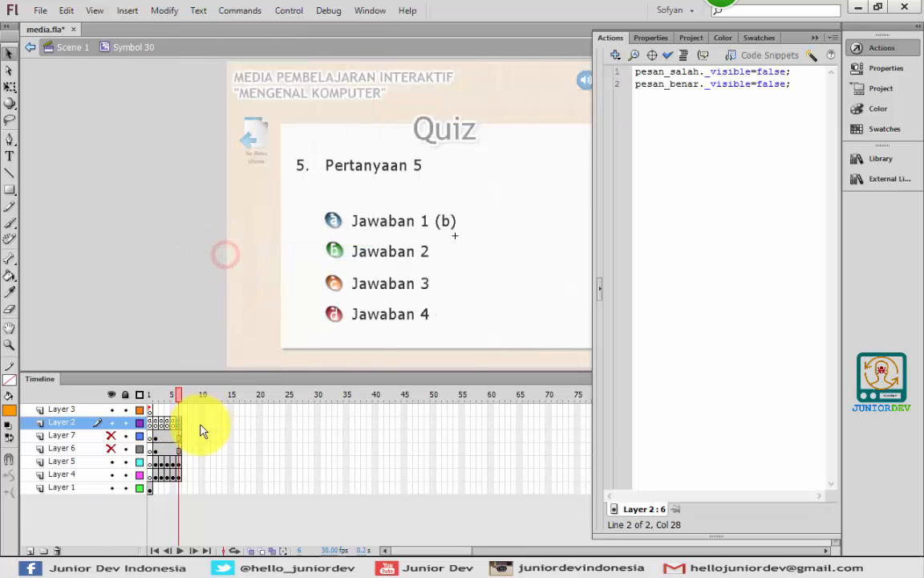
Insert keyframes at frame 7 on Layers 4 and 5 to duplicate the question 5 content
left_click(179, 465)
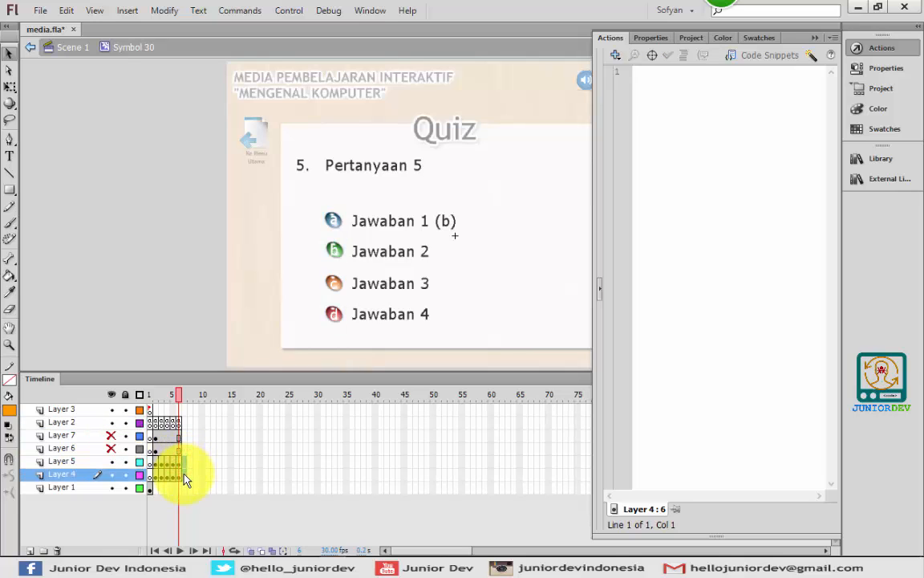
left_click_drag(185, 467, 184, 475)
left_click(191, 255)
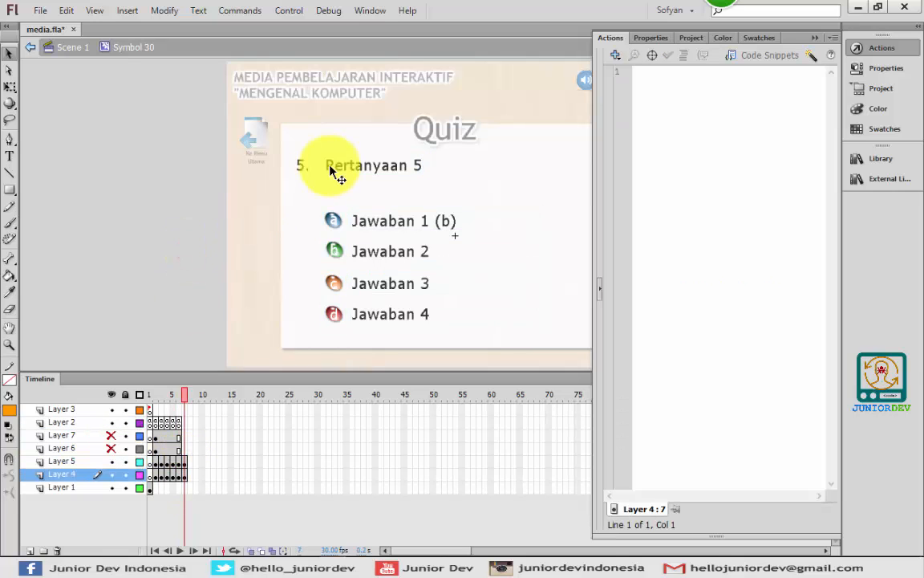
Change the question number in frame 7 to "6." and its question text to "Pertanyaan 6"
key("t")
left_click(301, 165)
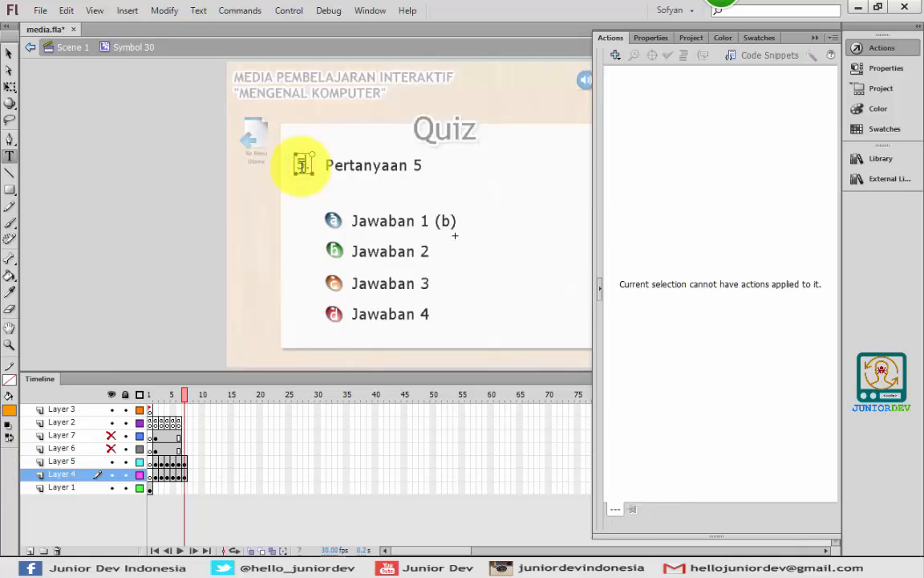
type("6")
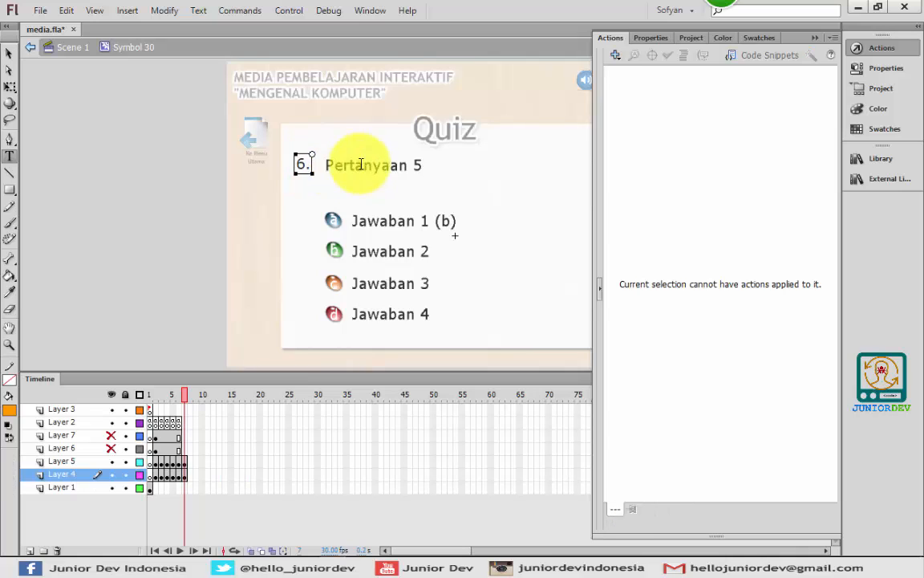
left_click(413, 165)
key("BackSpace")
type("6")
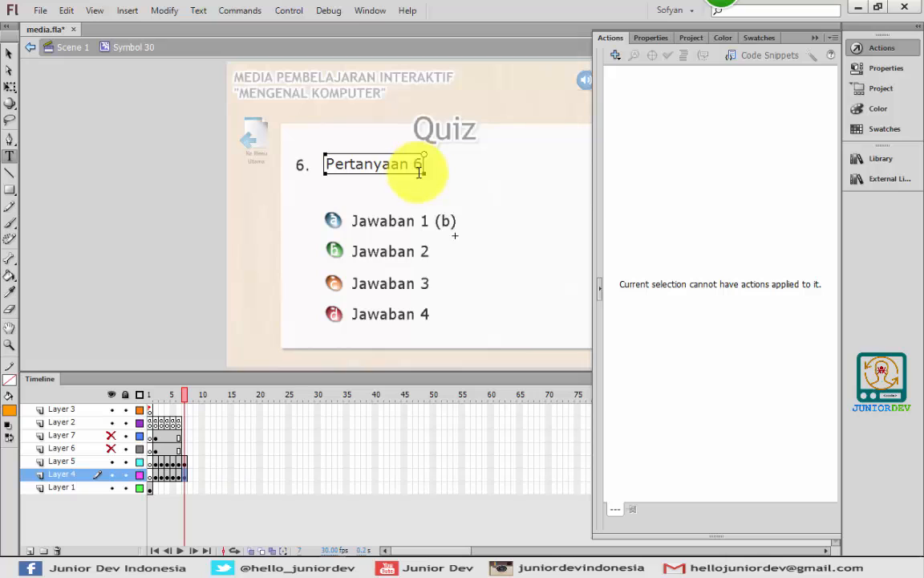
Remove the "(b)" marker from Jawaban 1 and add "(b)" after Jawaban 3 in question 6
left_click(441, 218)
left_click(460, 221)
key("BackSpace")
key("BackSpace")
key("BackSpace")
key("BackSpace")
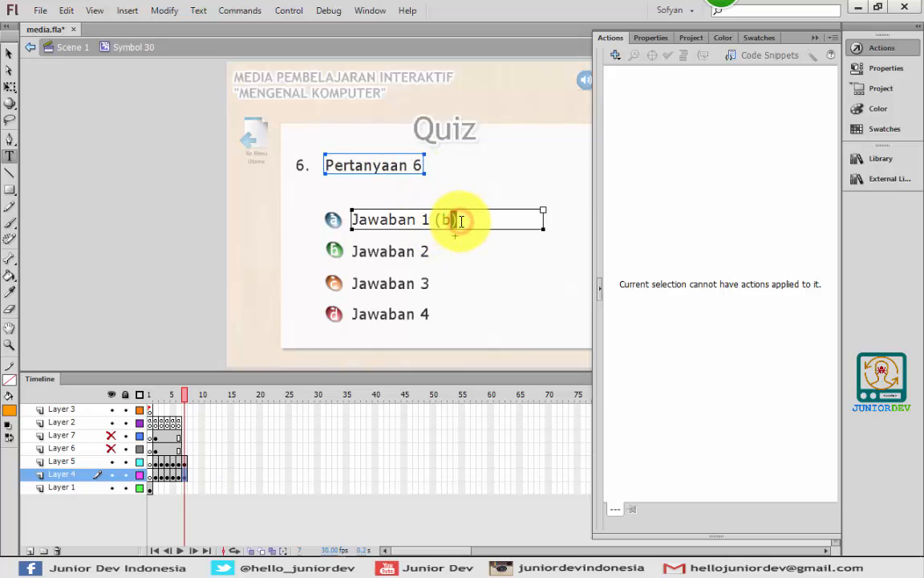
left_click(434, 282)
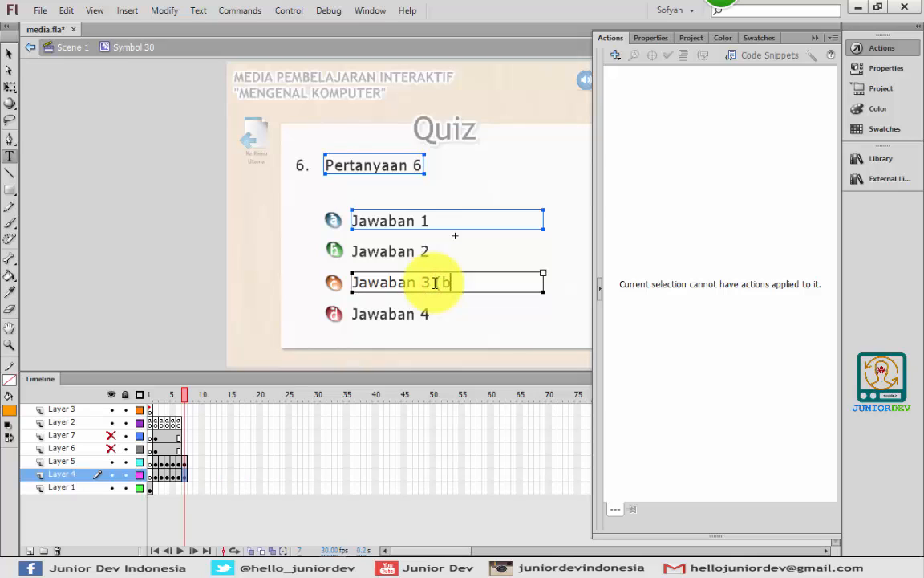
left_click(9, 53)
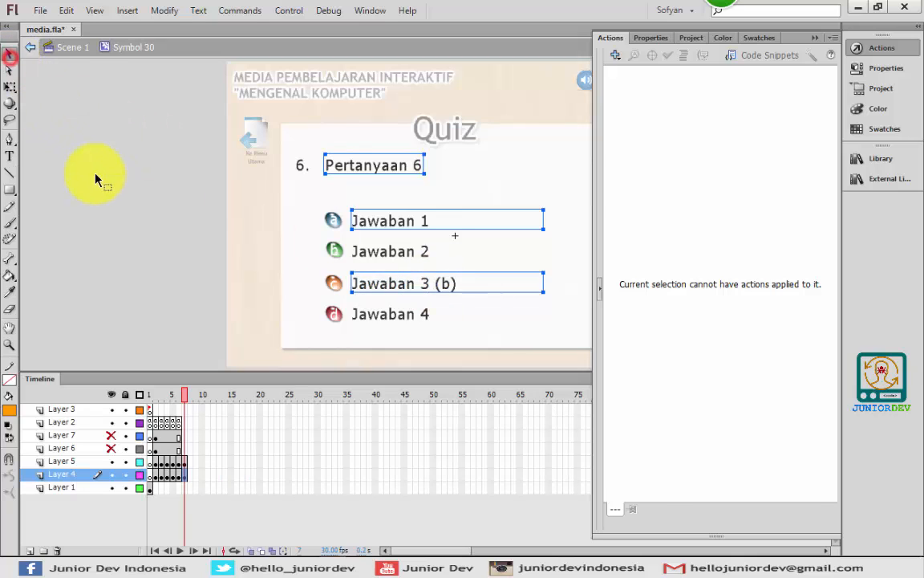
left_click(121, 220)
Change answer button a's script in question 6 to use salah++ and pesan_salah._visible=true
left_click(185, 477)
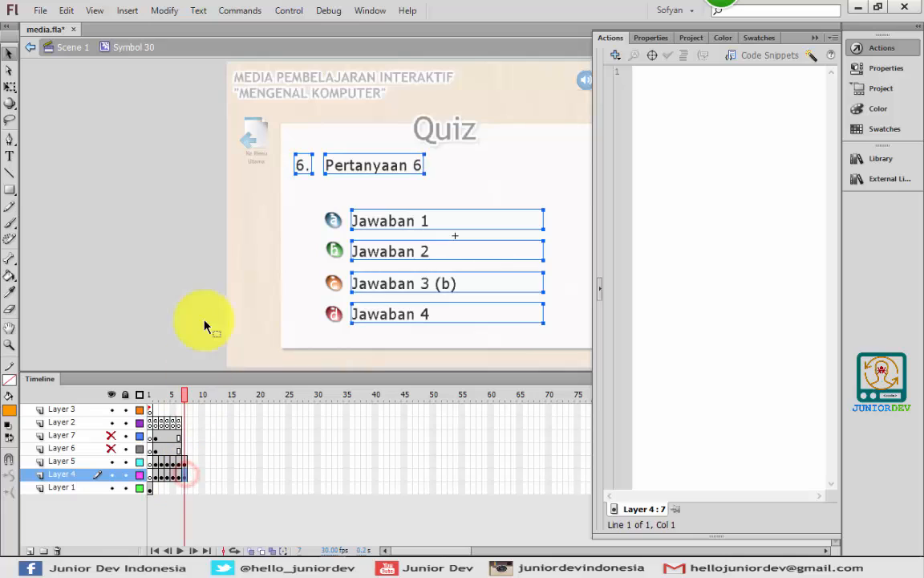
left_click(206, 206)
left_click(341, 221)
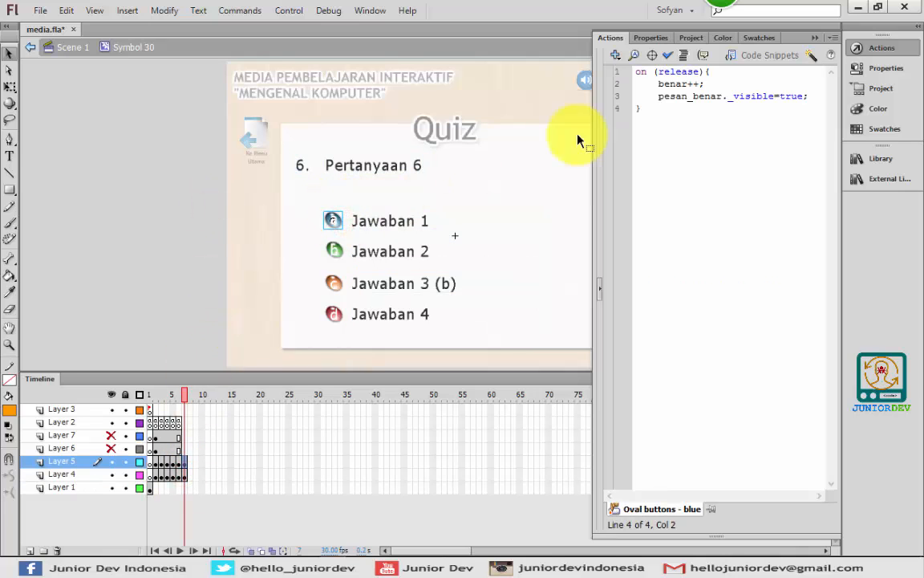
left_click_drag(684, 83, 661, 85)
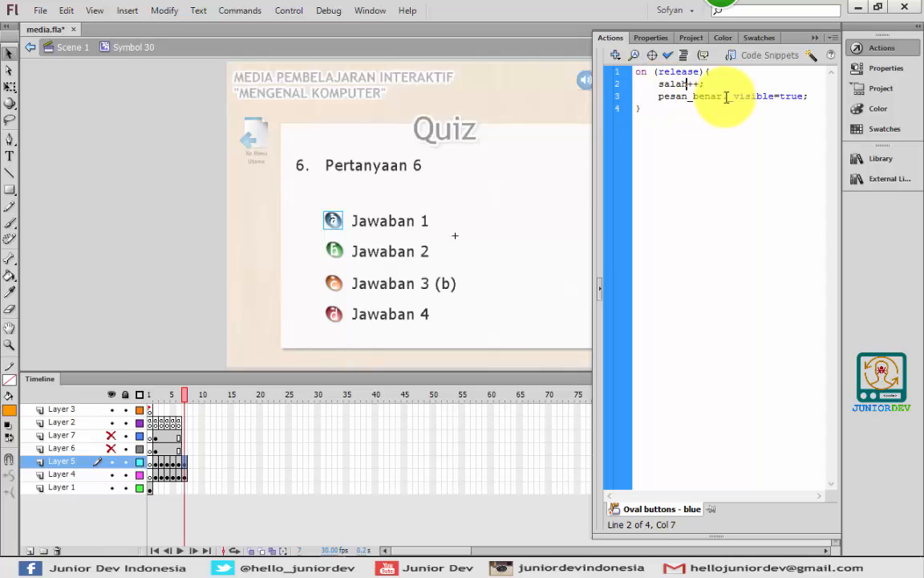
left_click_drag(723, 96, 694, 96)
type("salah")
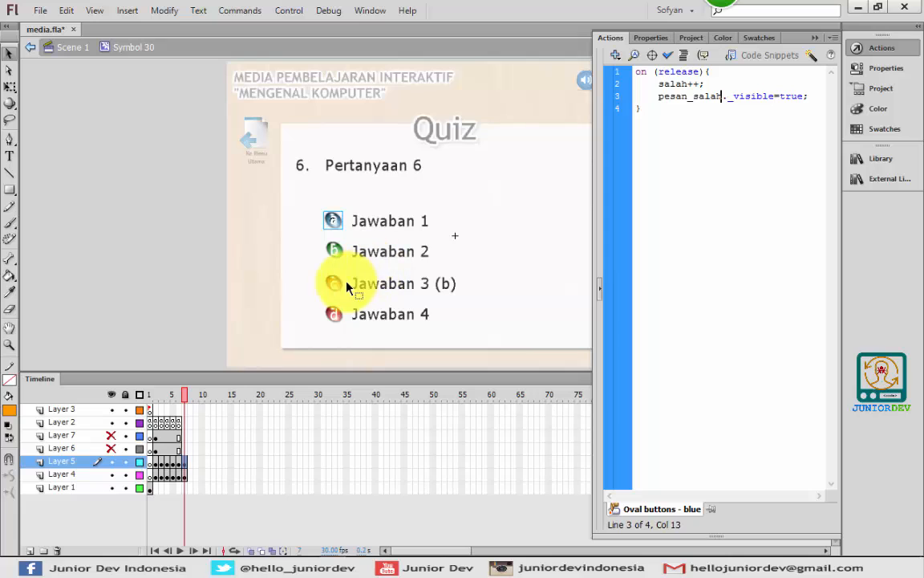
Change answer button c's script in question 6 to use benar++ and pesan_benar._visible=true
left_click(347, 286)
left_click(668, 83)
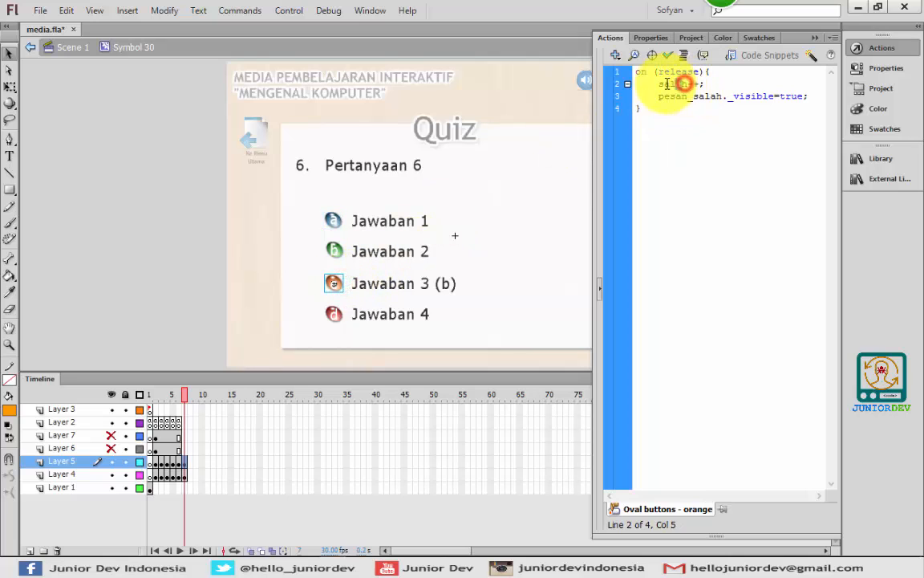
left_click_drag(668, 83, 660, 83)
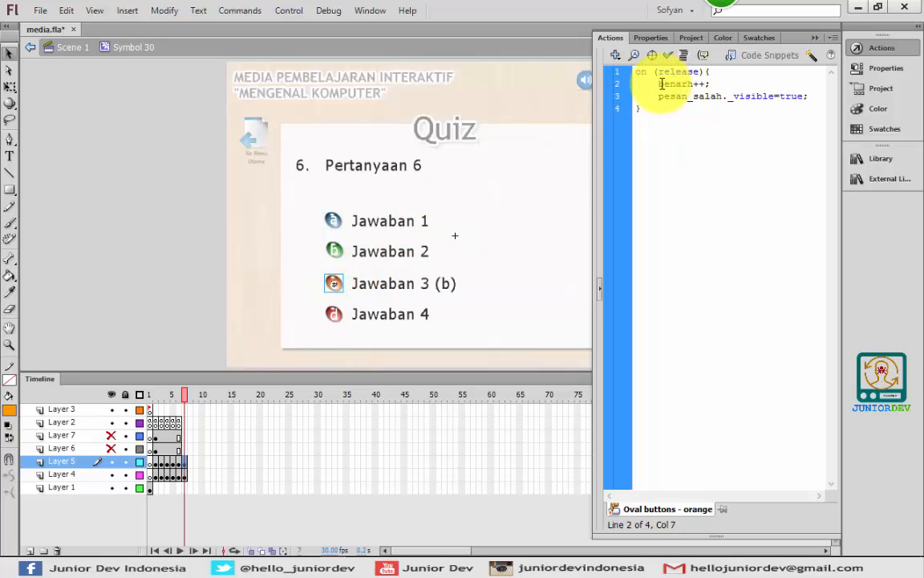
left_click_drag(725, 96, 697, 96)
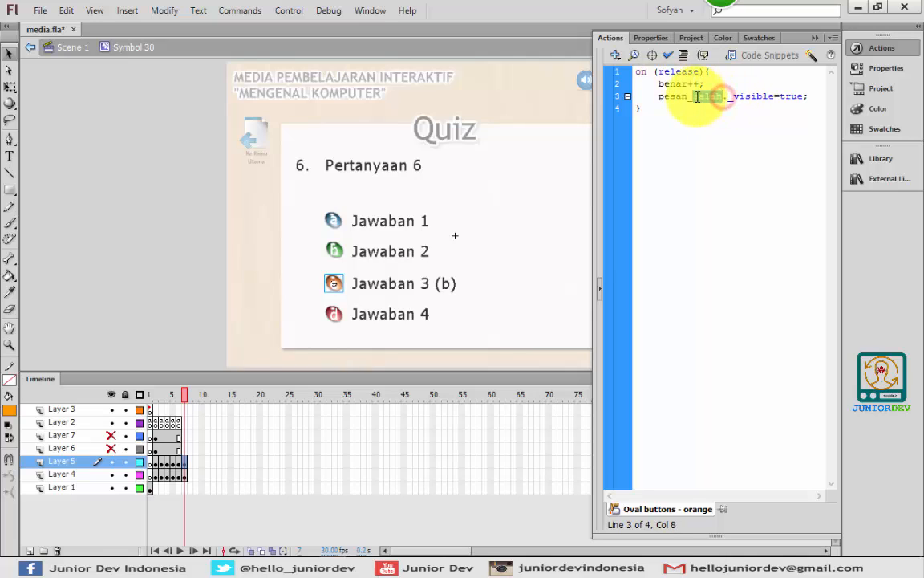
type("benar")
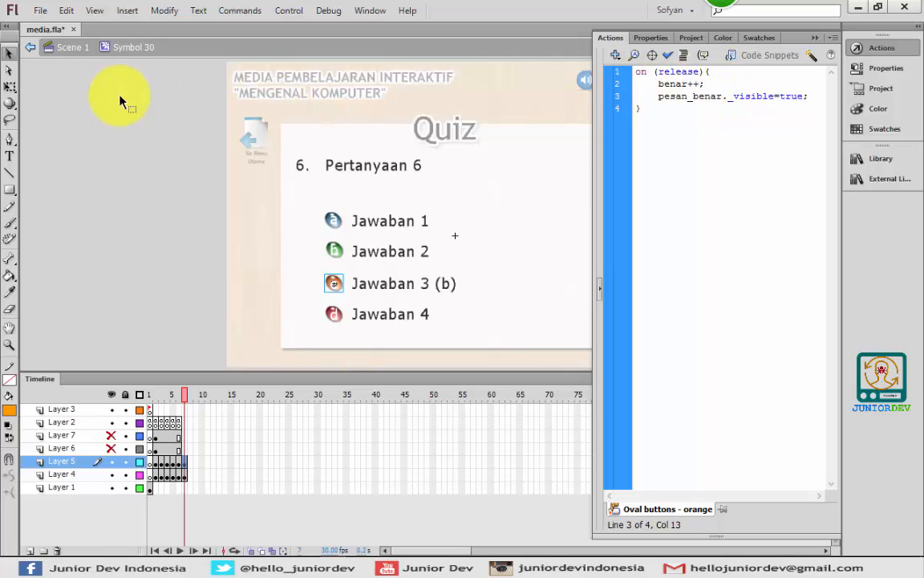
left_click(9, 54)
left_click(127, 156)
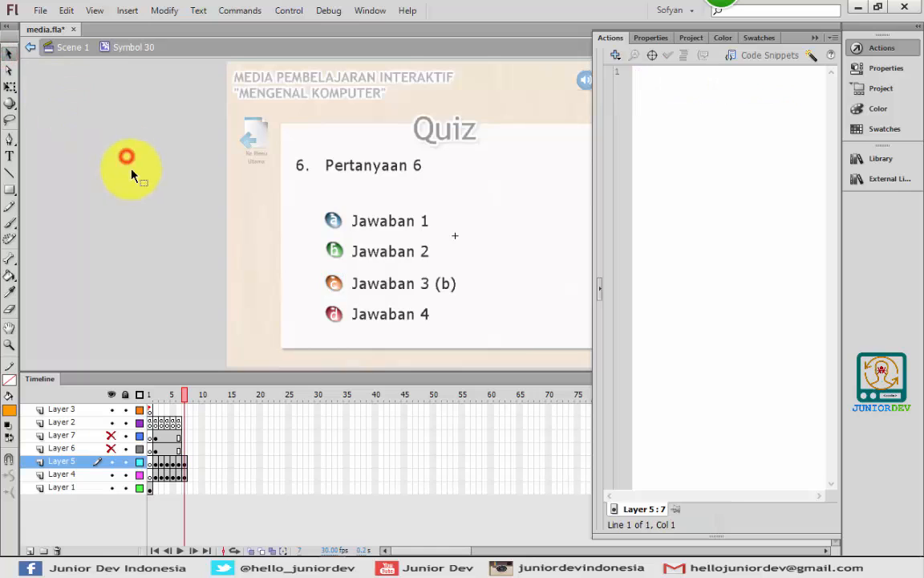
Extend Layers 6 and 7 to frame 7 and copy Layer 2's frame 6 keyframe to its frame 7
left_click(185, 440)
right_click(181, 424)
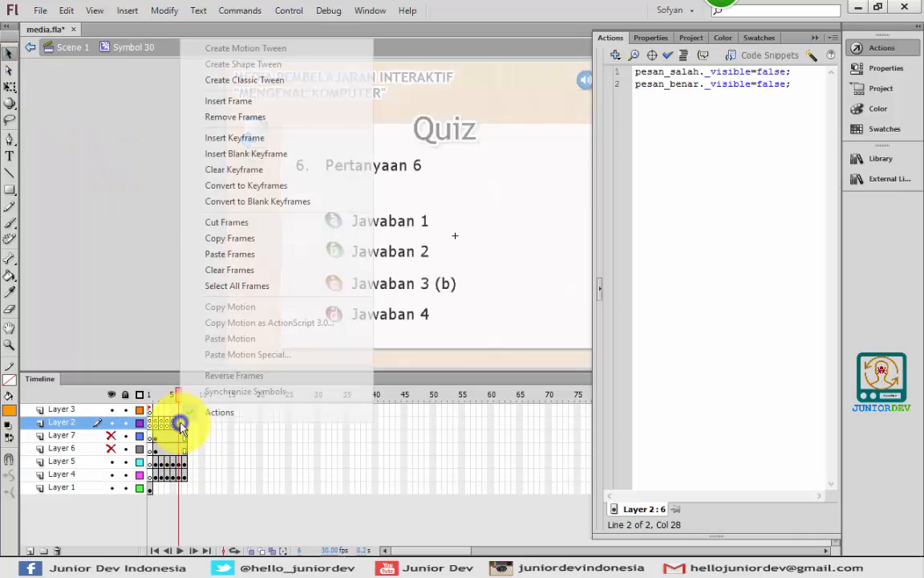
left_click(220, 235)
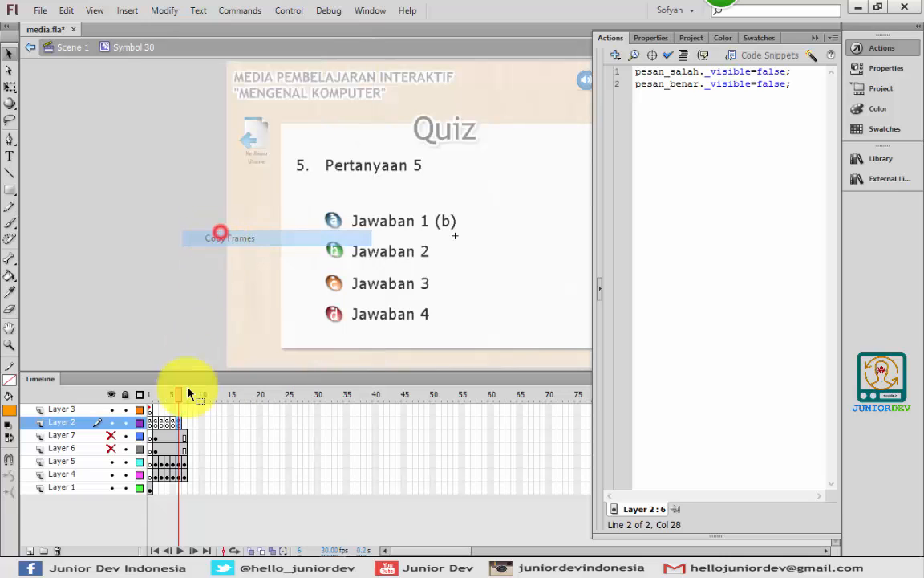
right_click(184, 423)
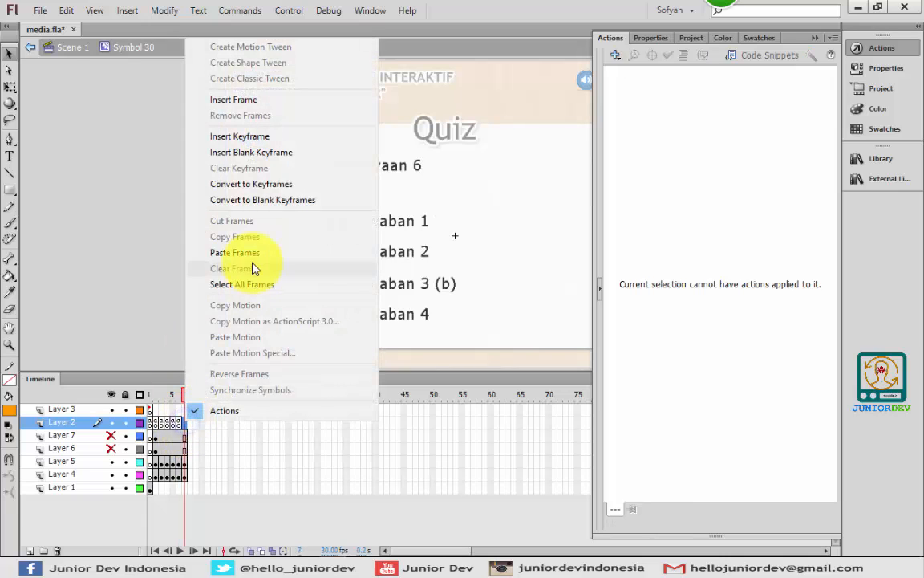
left_click(241, 253)
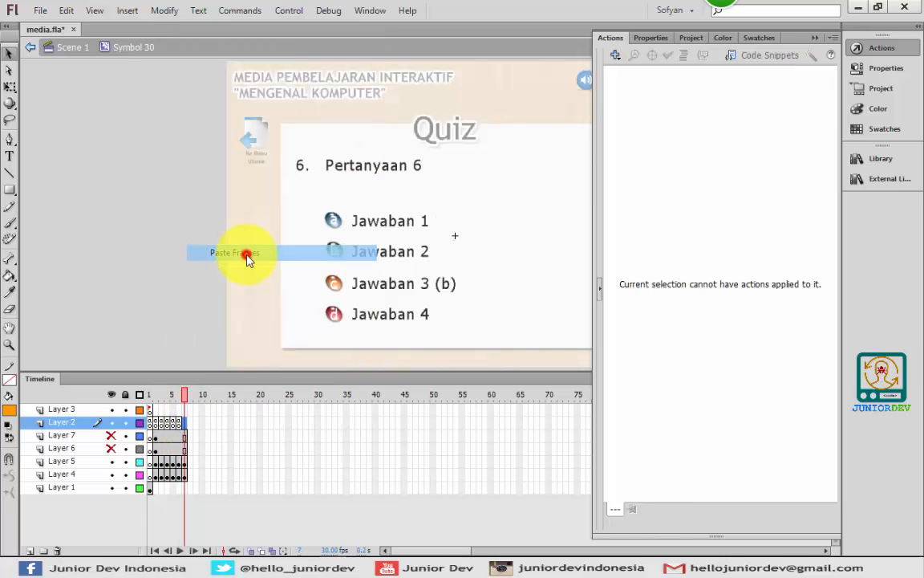
Extend Layers 6 and 7 to frame 8 and insert keyframes there on Layers 4 and 5
left_click(190, 447)
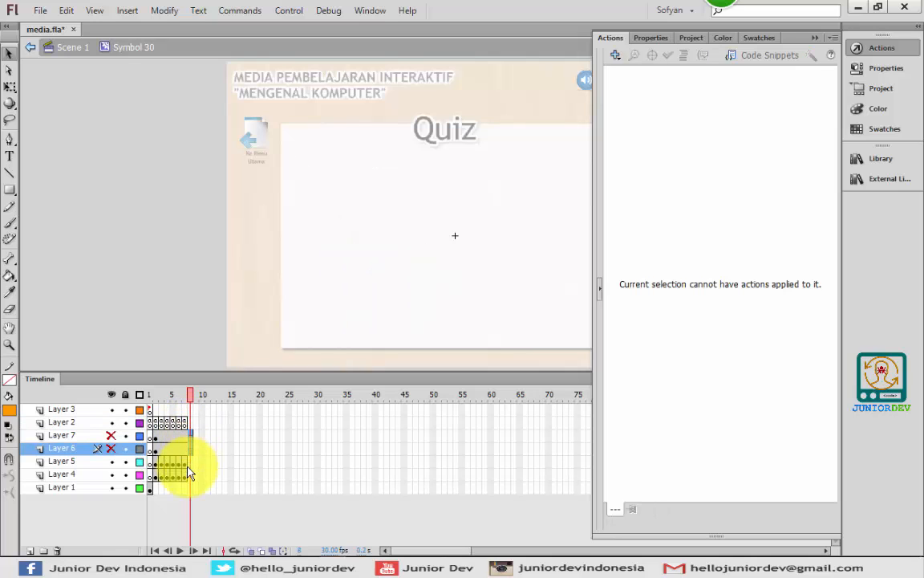
left_click(183, 461)
left_click(191, 475)
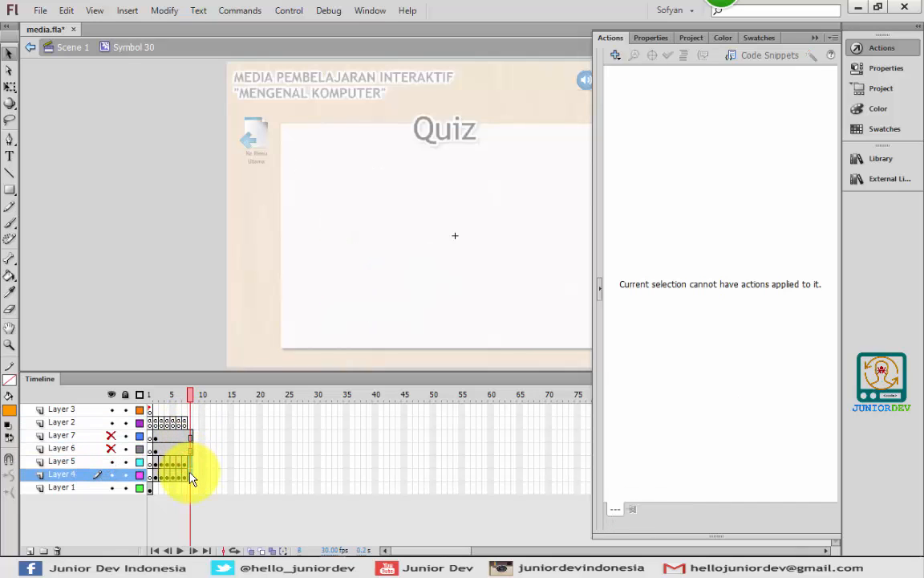
left_click(179, 195)
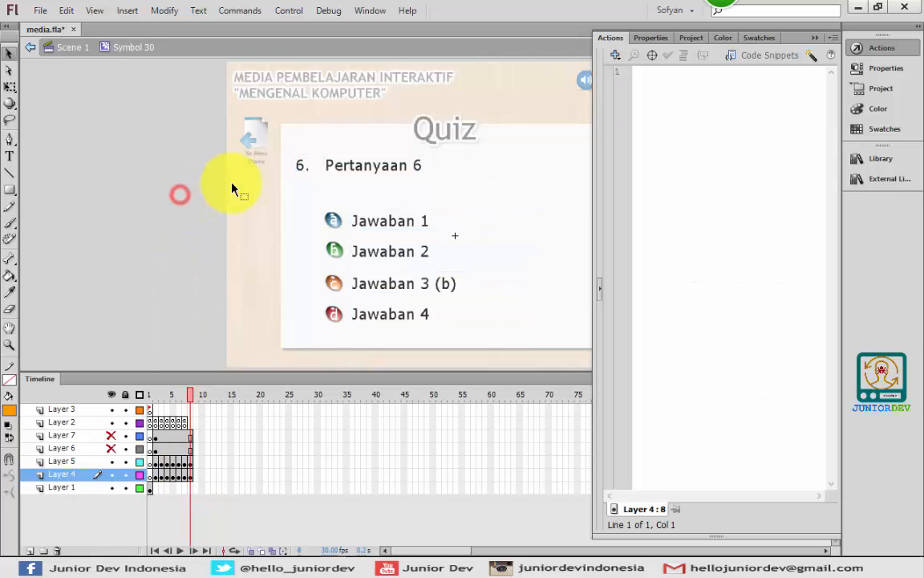
Change the question number in frame 8 to "7." and its question text to "Pertanyaan 7"
key("t")
left_click(303, 164)
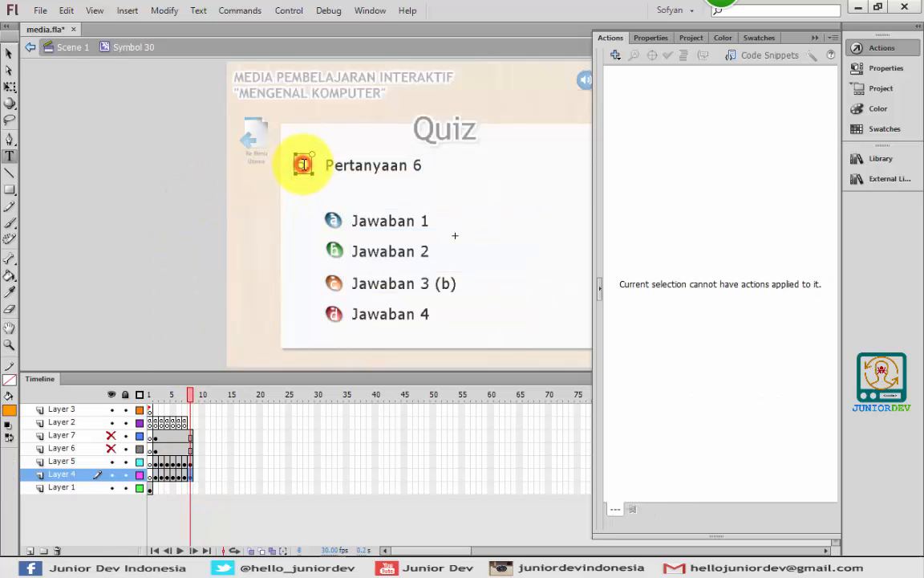
type("7")
double_click(413, 164)
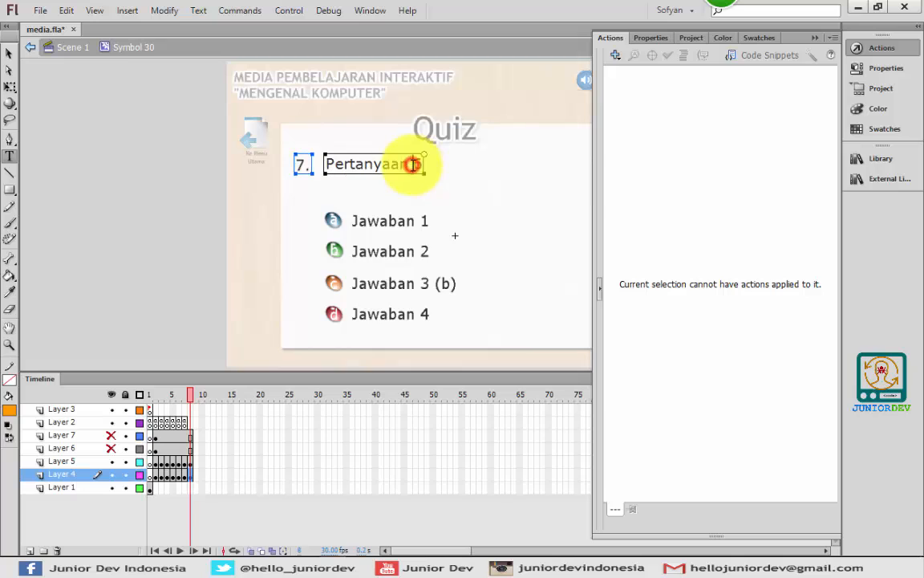
type("7")
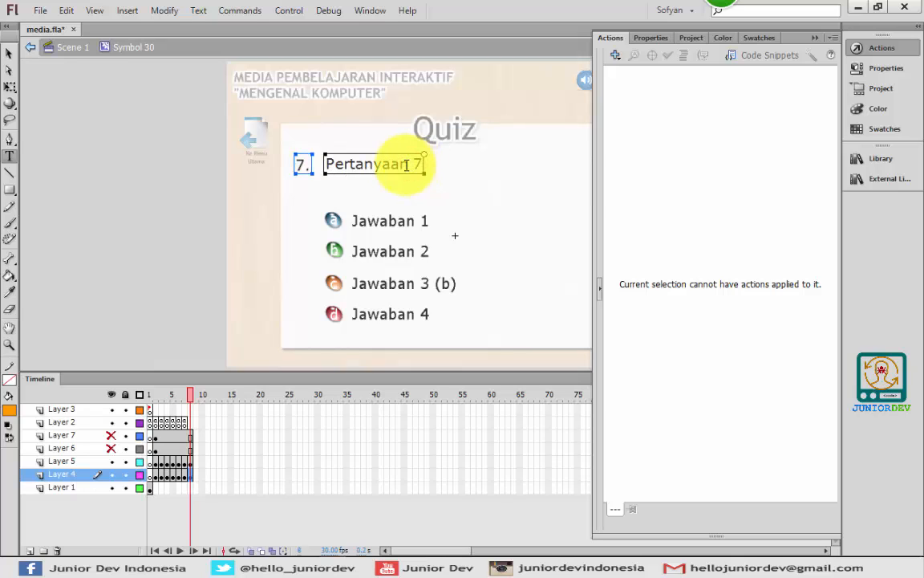
left_click(9, 53)
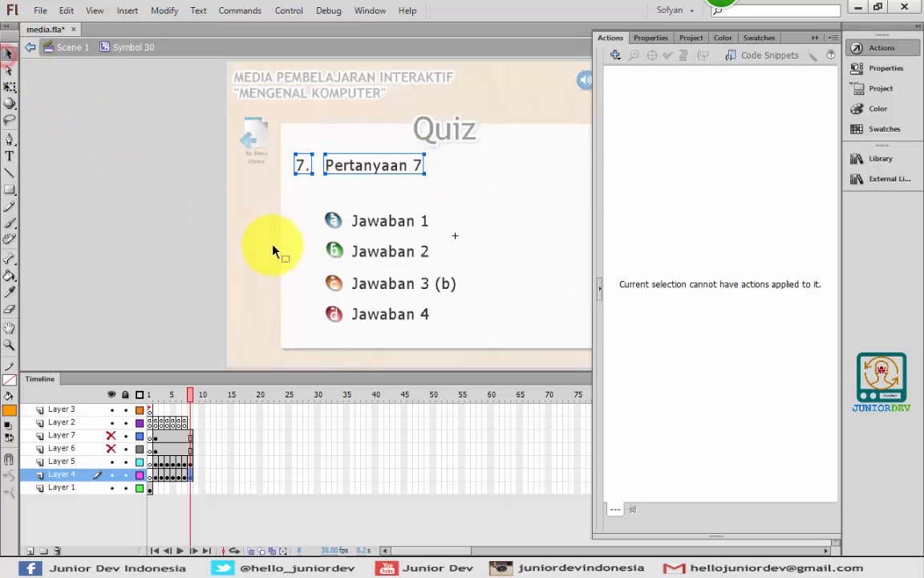
double_click(451, 287)
left_click(449, 261)
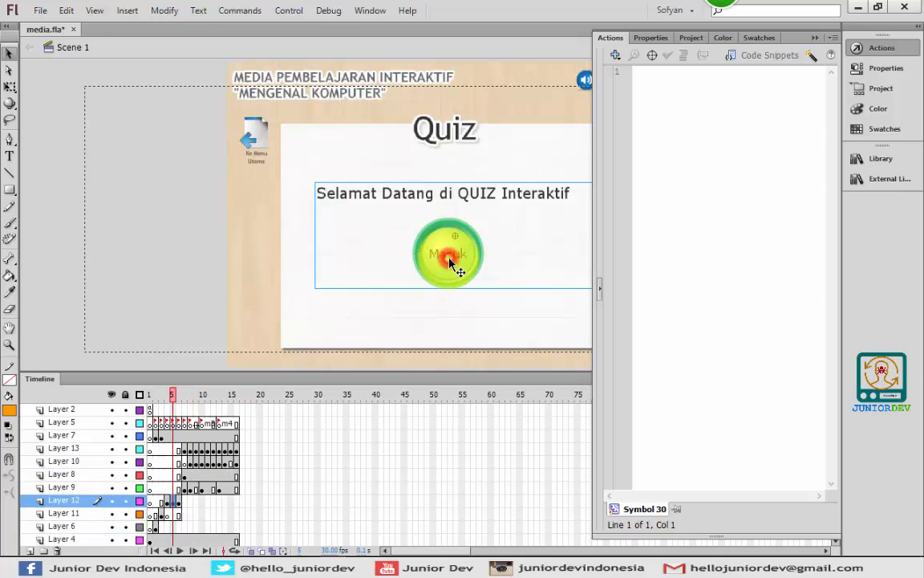
double_click(449, 261)
left_click(191, 462)
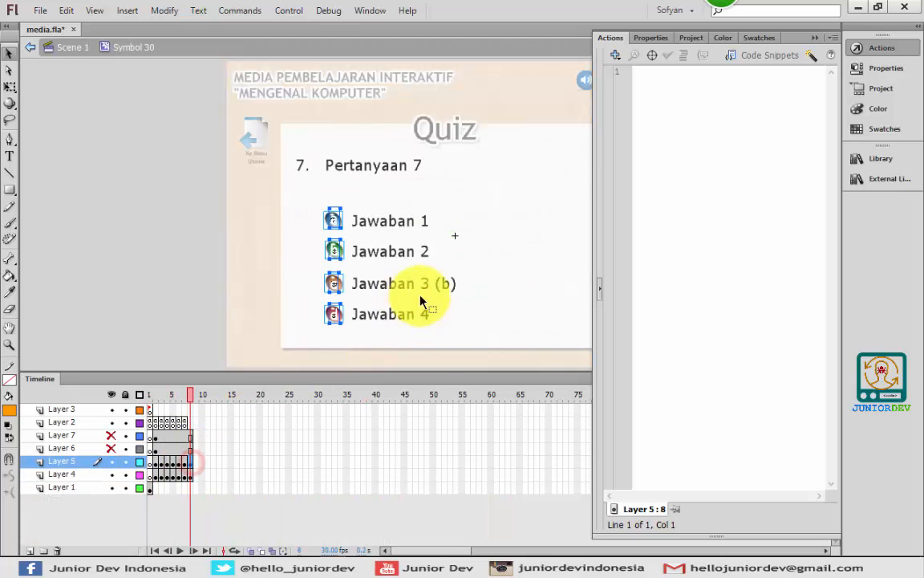
Remove the "(b)" mark from Jawaban 3 and add it after Jawaban 1 in question 7
left_click(440, 285)
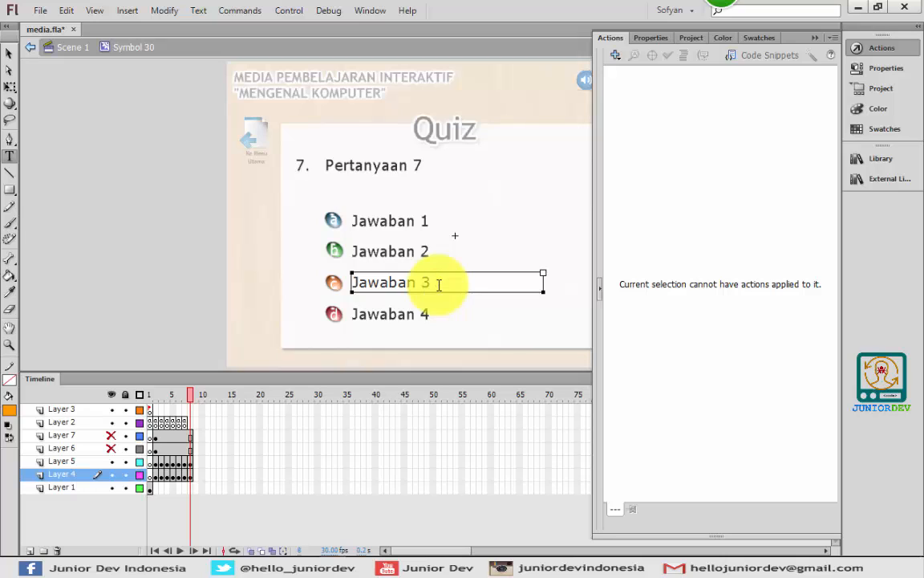
left_click(431, 252)
left_click(431, 219)
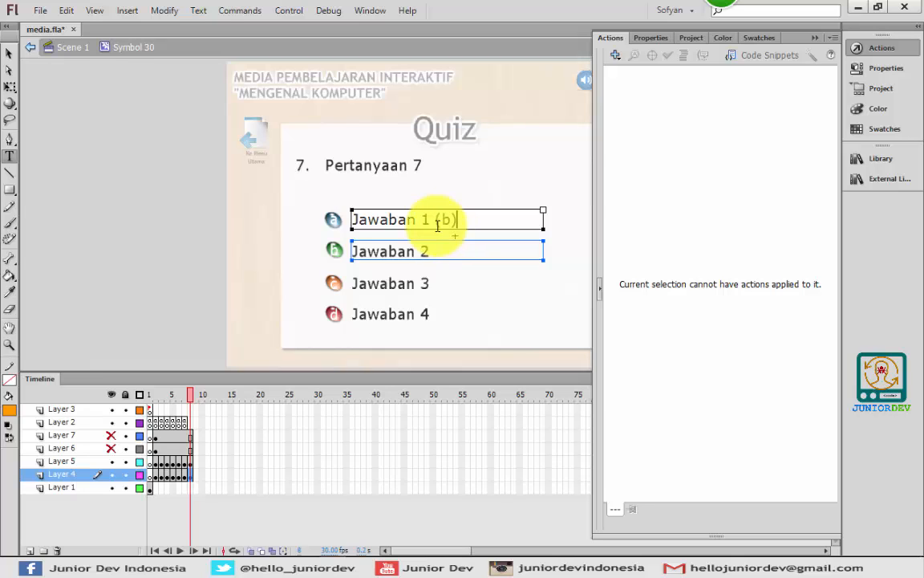
left_click(9, 51)
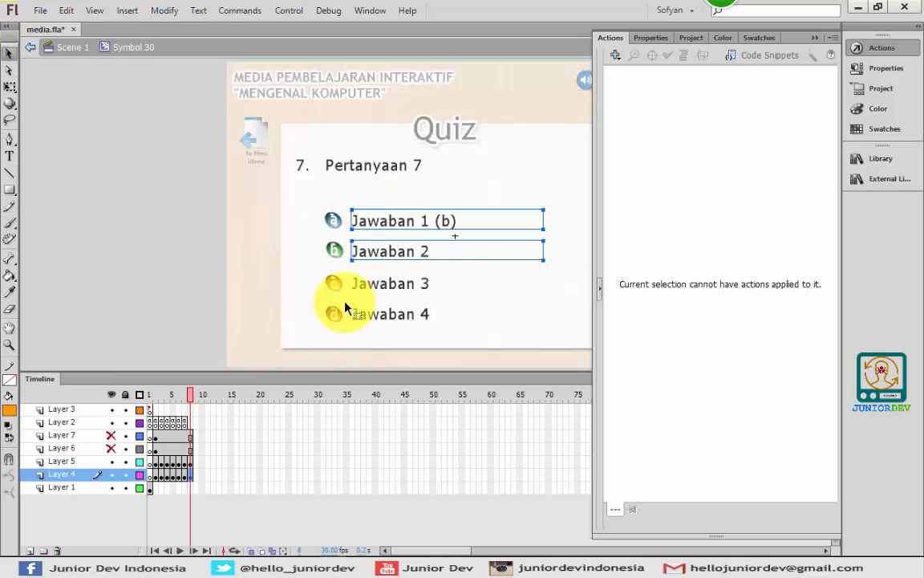
left_click(208, 331)
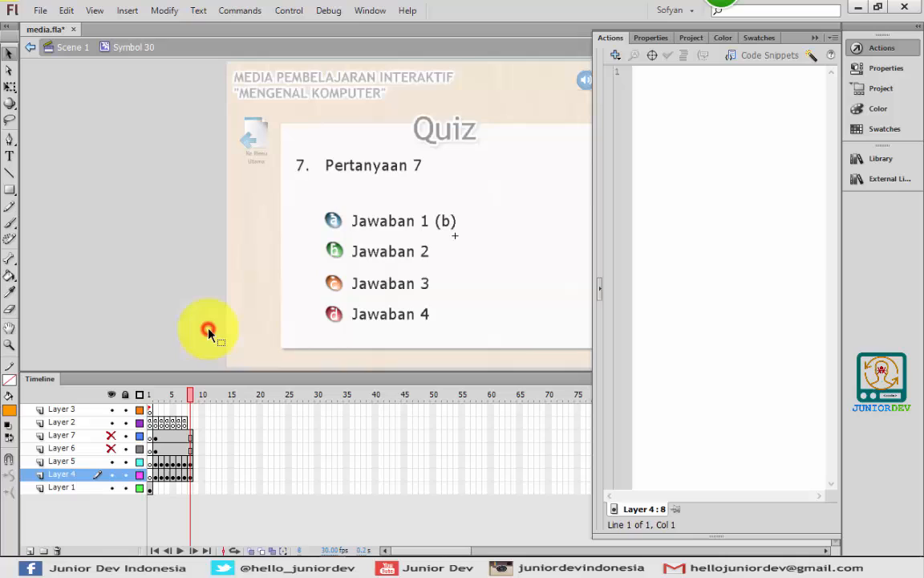
Change answer button c's script in question 7 to use salah++ and pesan_salah._visible=true
left_click(337, 316)
left_click(341, 287)
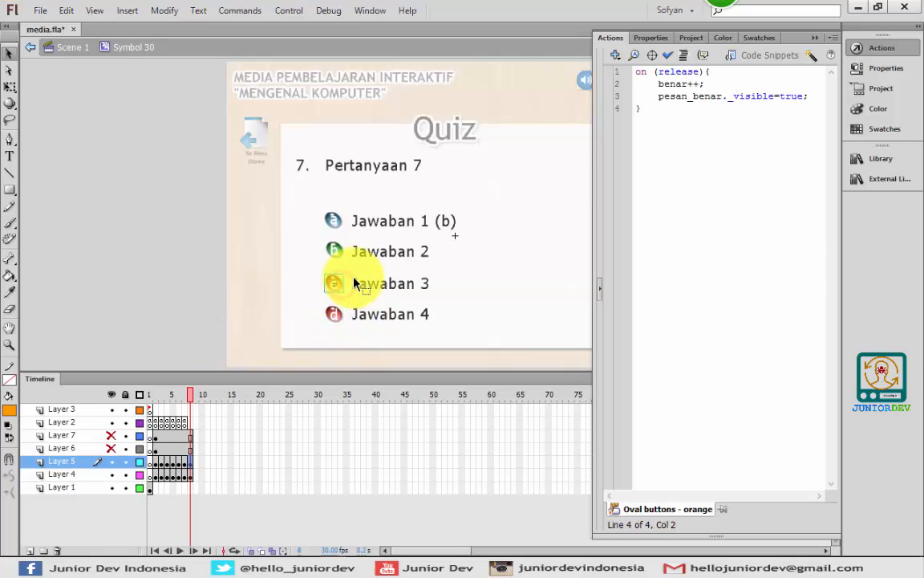
left_click_drag(682, 83, 661, 85)
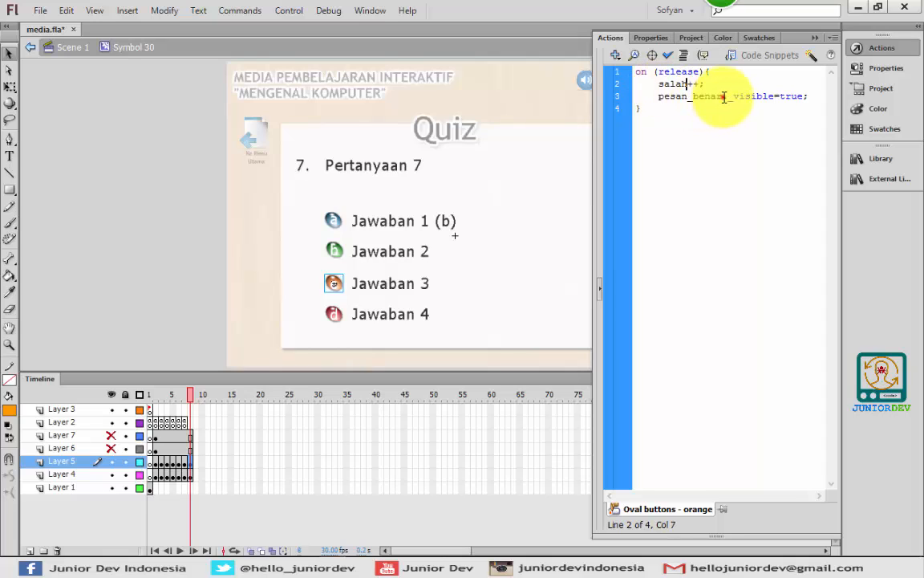
left_click_drag(723, 96, 698, 96)
type("salah")
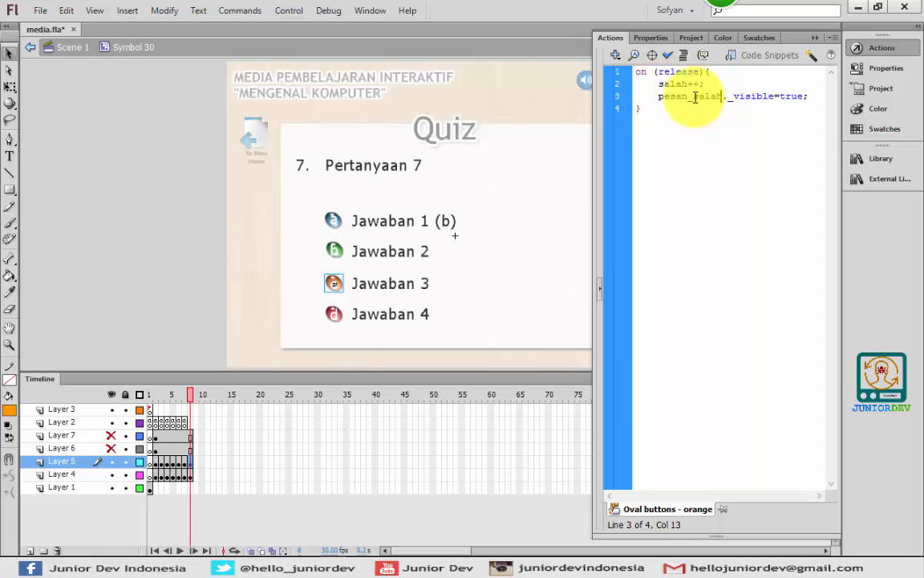
Change answer button a's script in question 7 to use benar++ and pesan_benar._visible=true
left_click(341, 225)
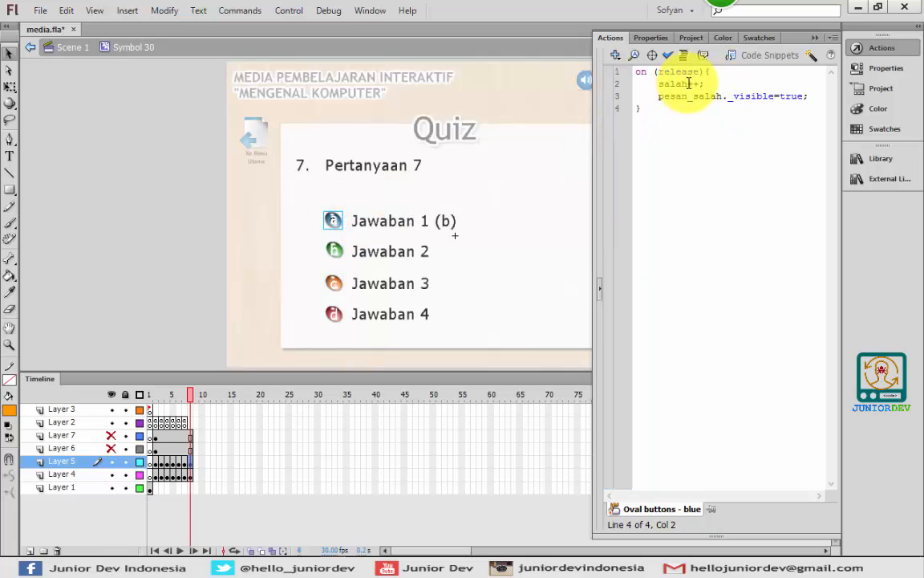
left_click_drag(689, 82, 660, 84)
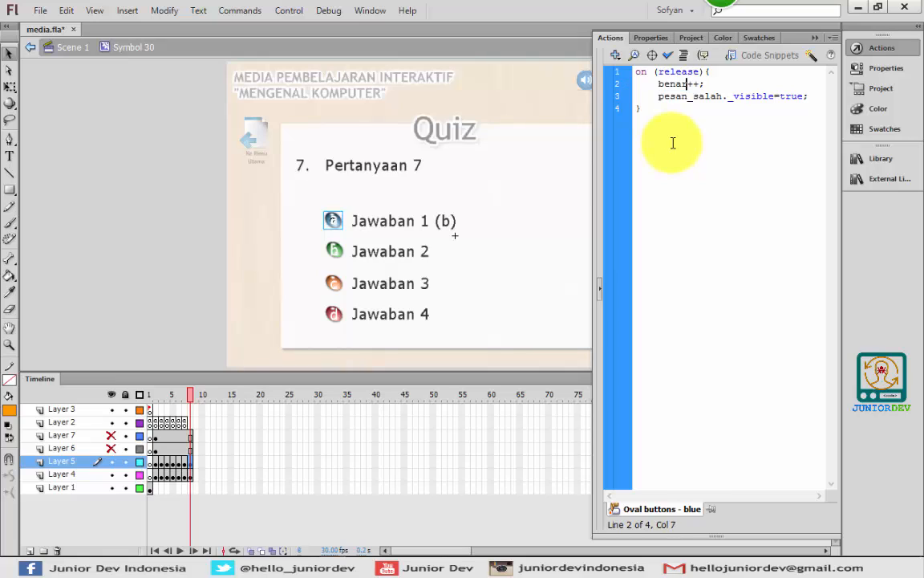
left_click_drag(724, 96, 699, 95)
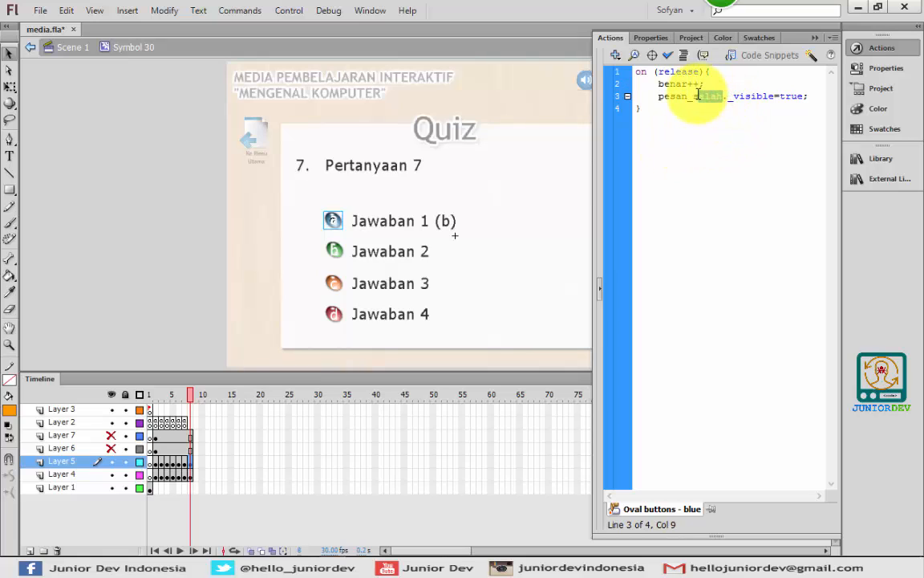
type("benar")
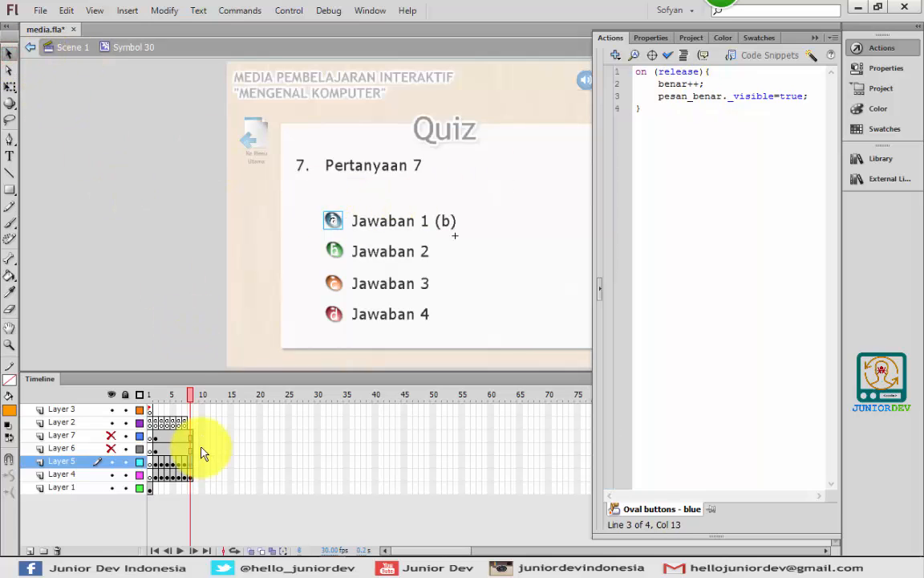
Copy Layer 2's frame 7 keyframe to frame 8 of the same layer
left_click(191, 425)
right_click(185, 423)
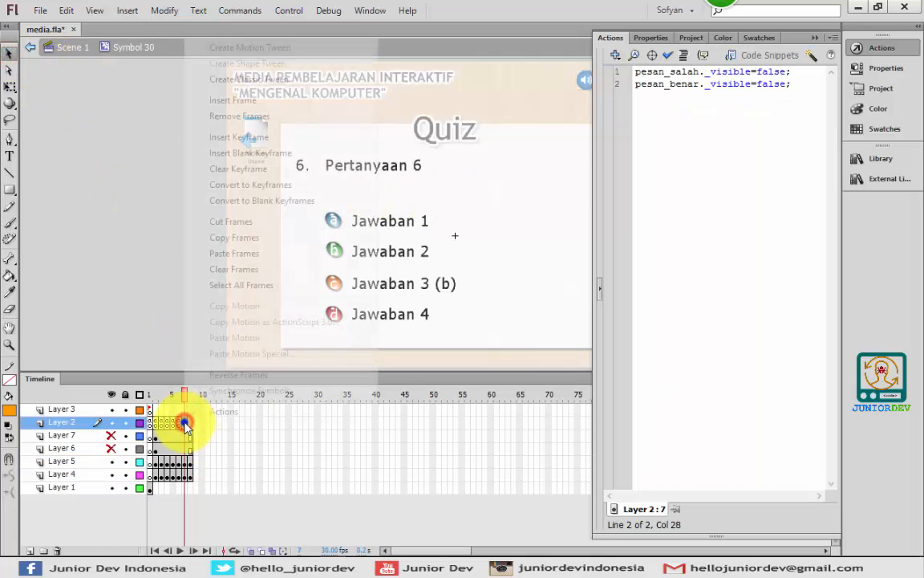
left_click(237, 241)
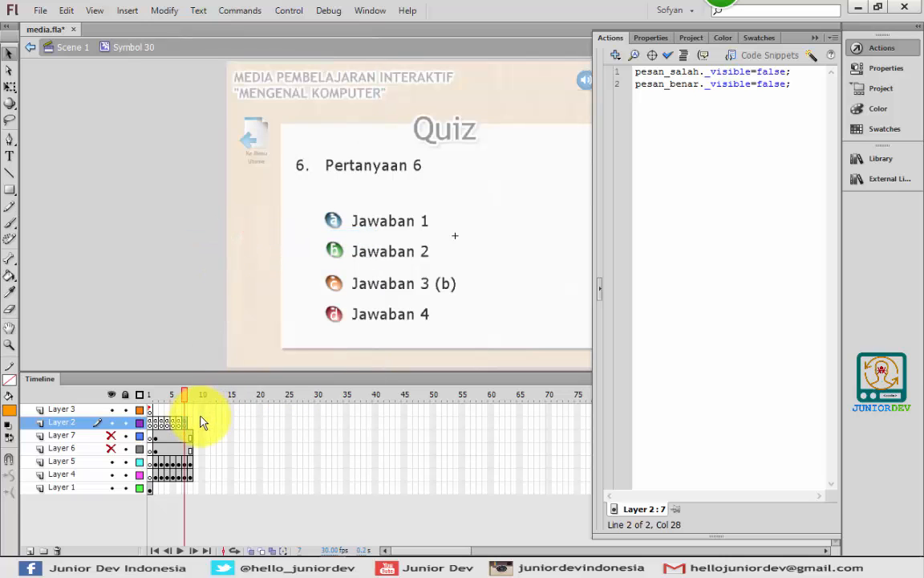
left_click(191, 423)
right_click(192, 424)
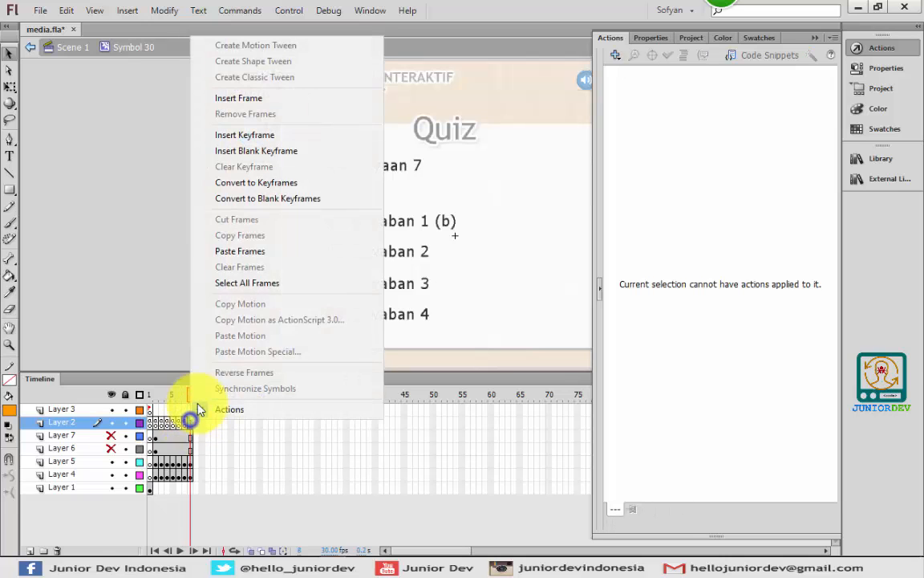
left_click(256, 251)
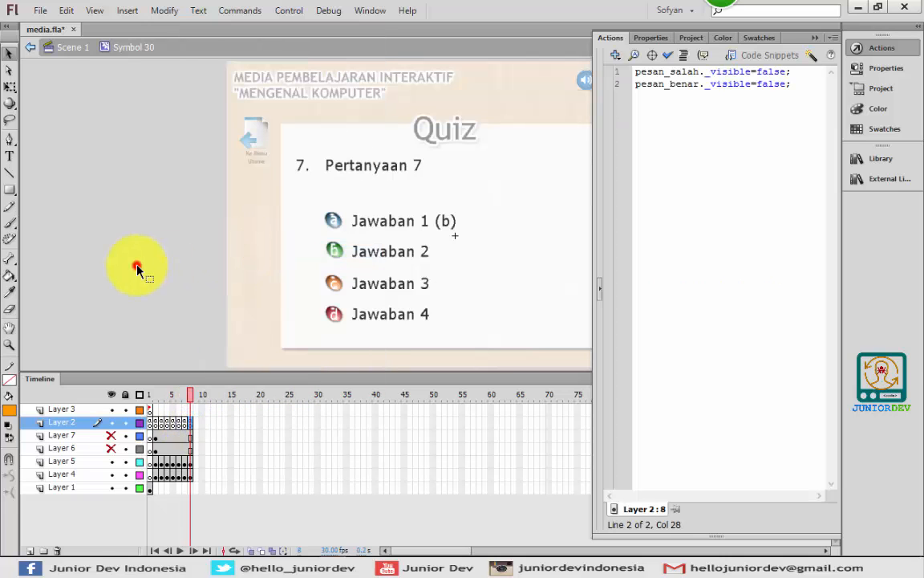
Extend Layers 6 and 7 to frame 9 and insert keyframes there on Layers 4 and 5
left_click(195, 450)
left_click(197, 448)
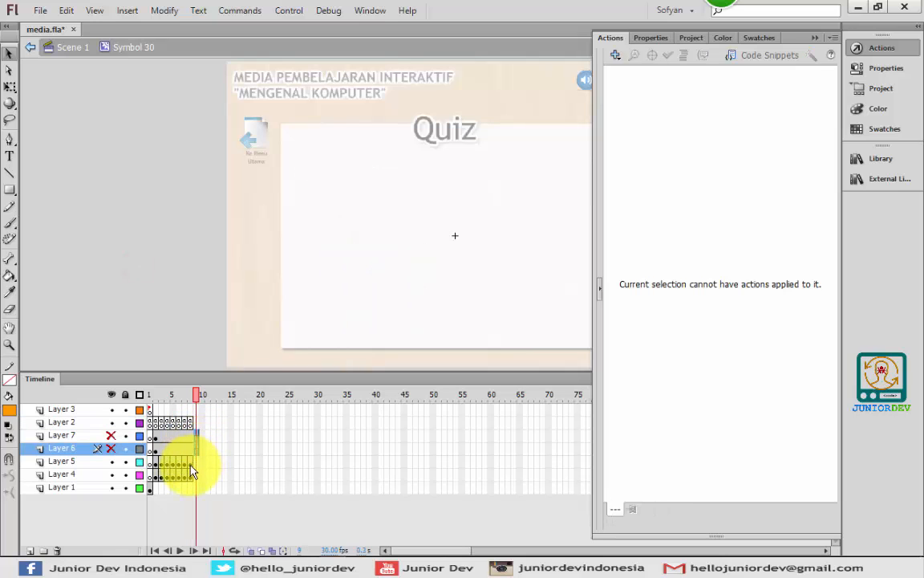
left_click(197, 477)
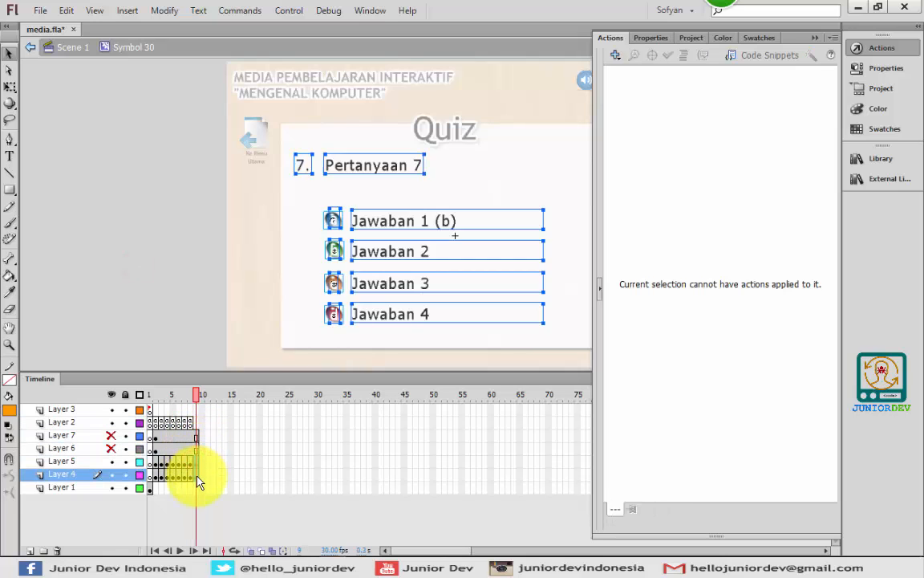
left_click(193, 462)
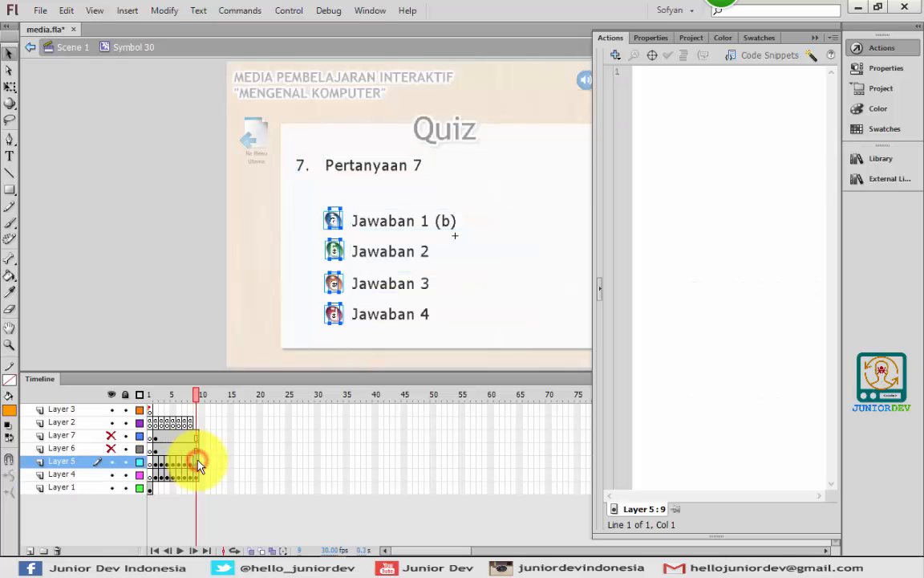
left_click(185, 463)
left_click(196, 463)
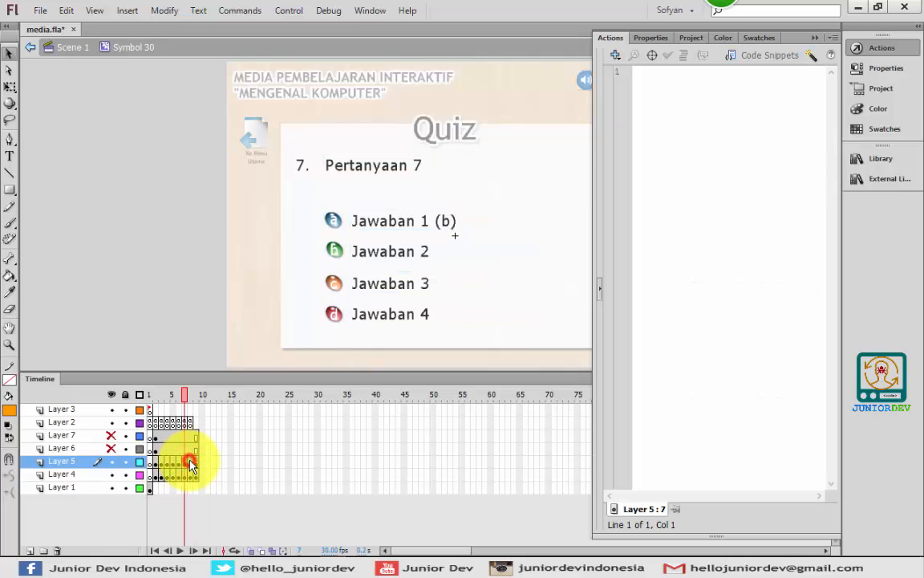
left_click(198, 463)
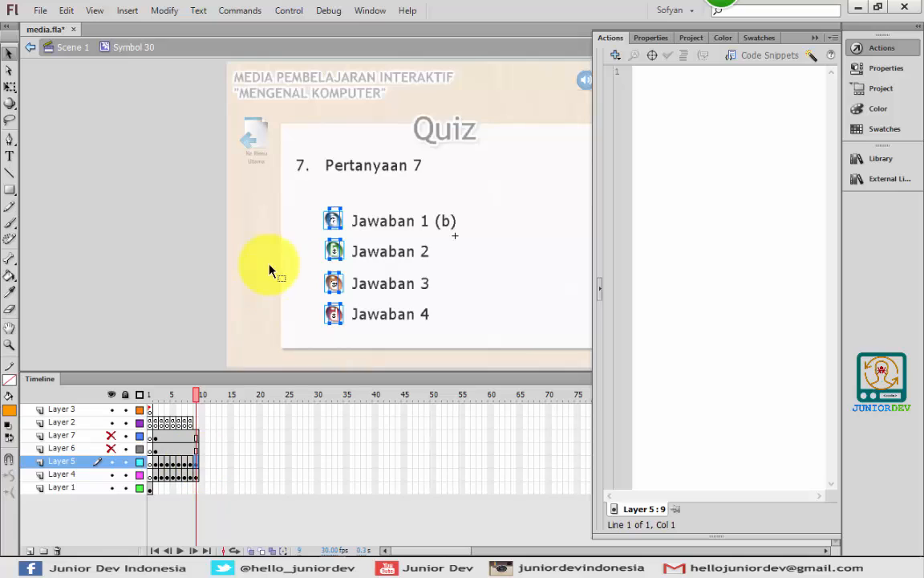
Change the question number in frame 9 to "8." and its question text to "Pertanyaan 8"
double_click(302, 166)
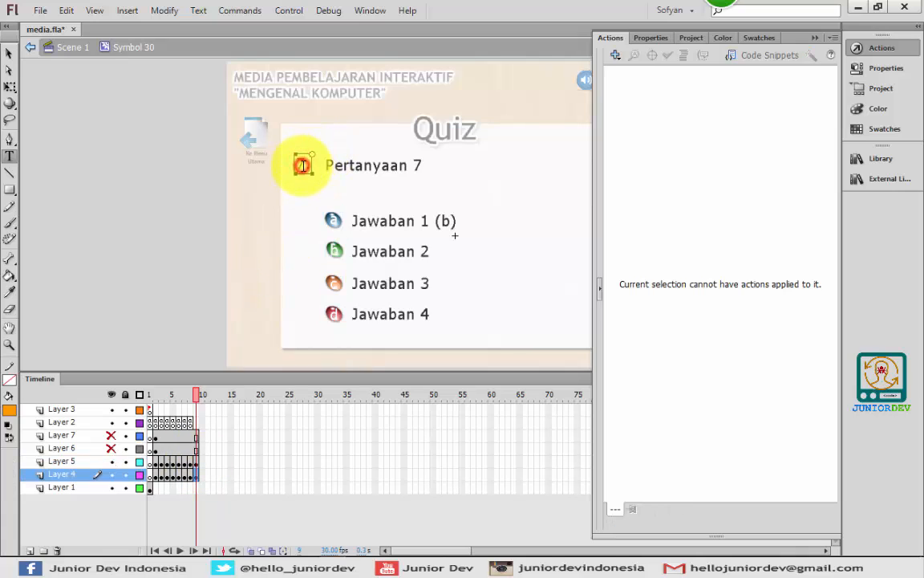
double_click(419, 166)
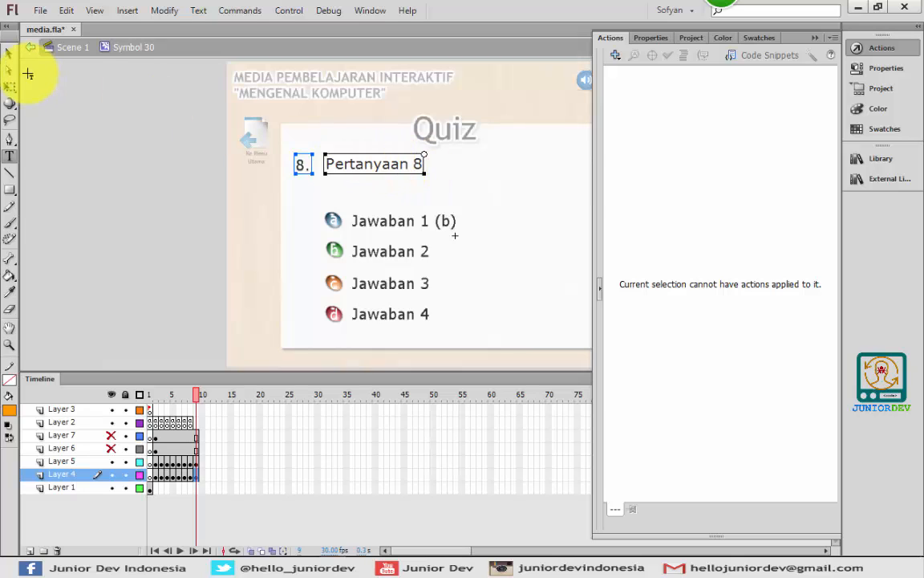
left_click(9, 53)
left_click(134, 181)
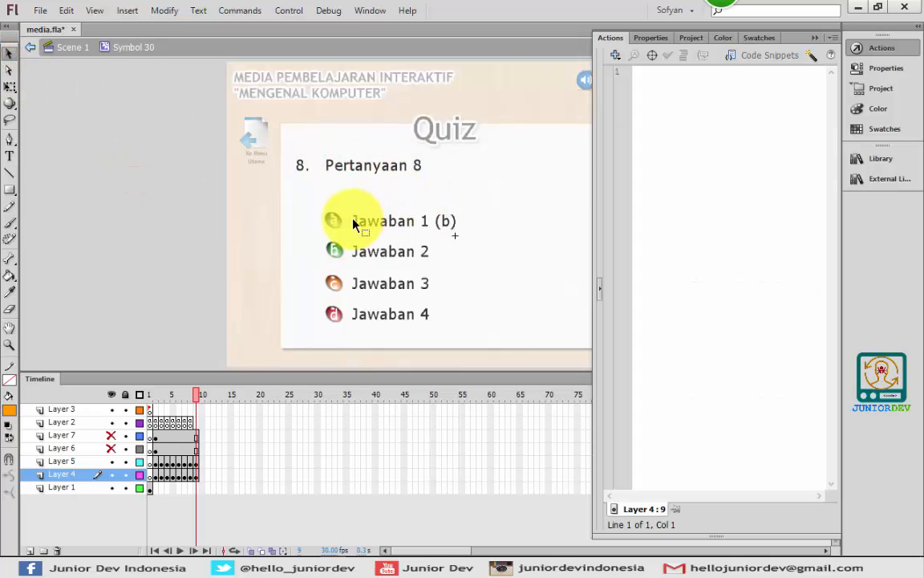
Copy Layer 2's frame 8 keyframe to frame 9 of the same layer
left_click(190, 463)
left_click(198, 463)
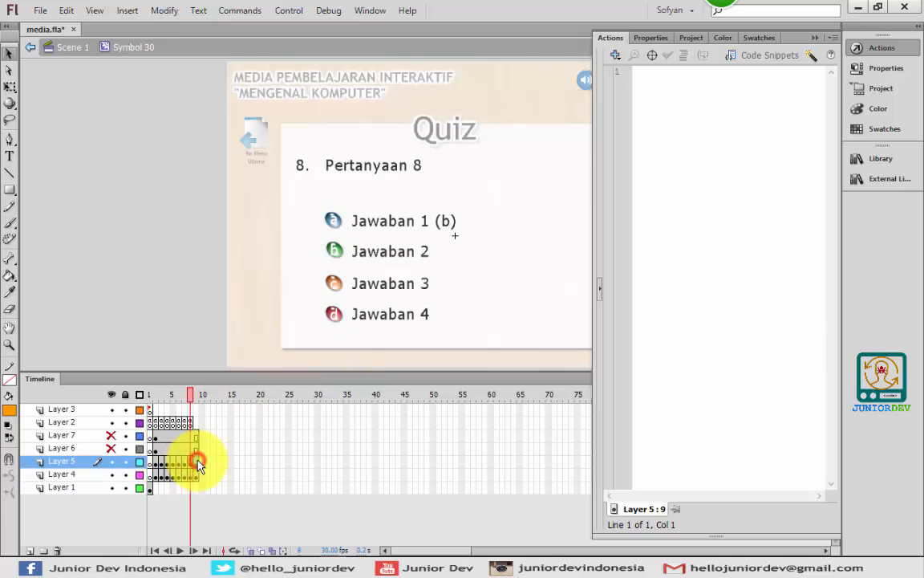
left_click(191, 422)
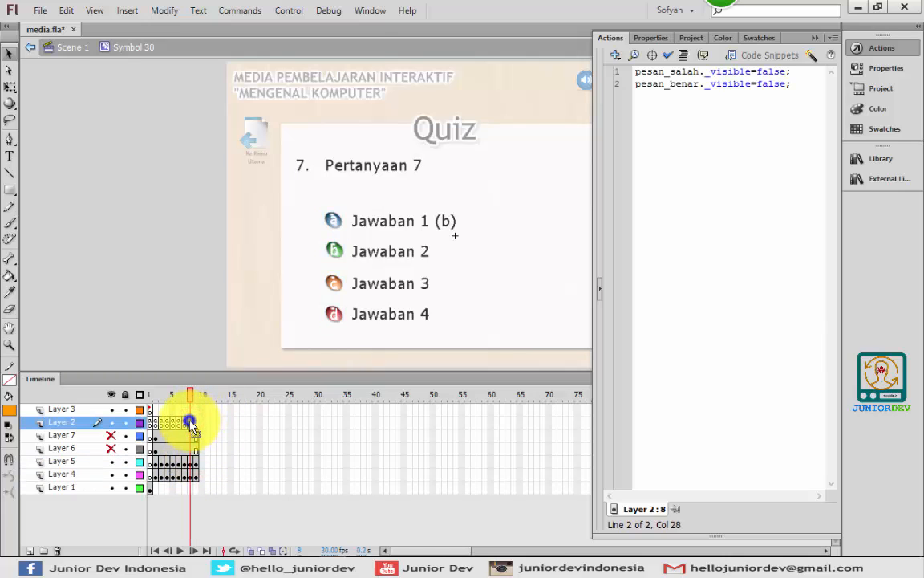
right_click(191, 423)
left_click(238, 235)
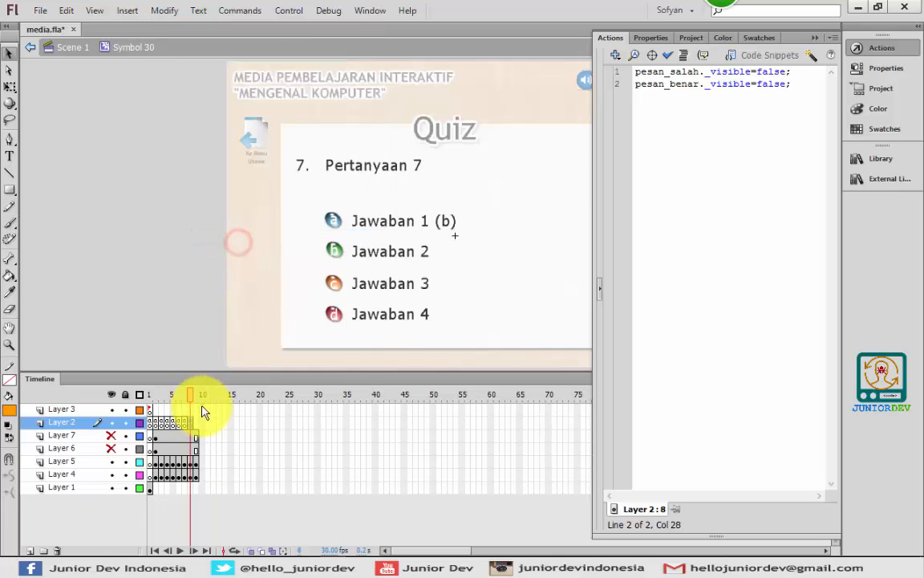
left_click(197, 423)
right_click(197, 422)
left_click(242, 254)
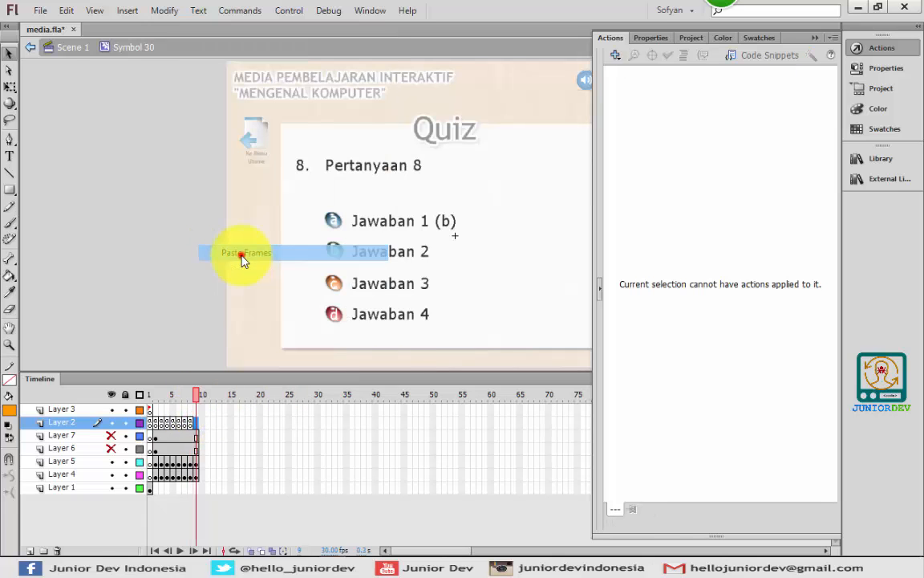
Insert keyframes at frame 10 on Layers 4 and 5
left_click(201, 464)
left_click(201, 477)
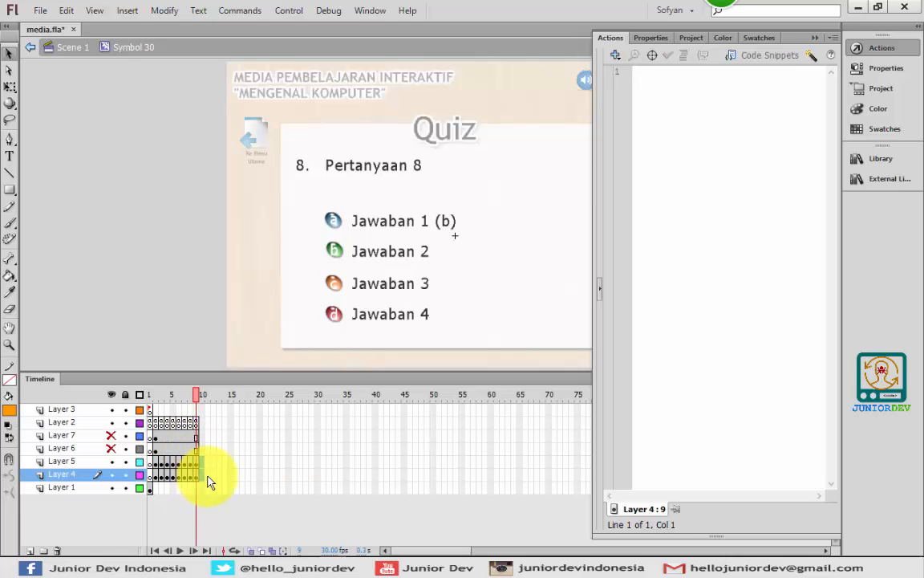
double_click(200, 476)
left_click(119, 166)
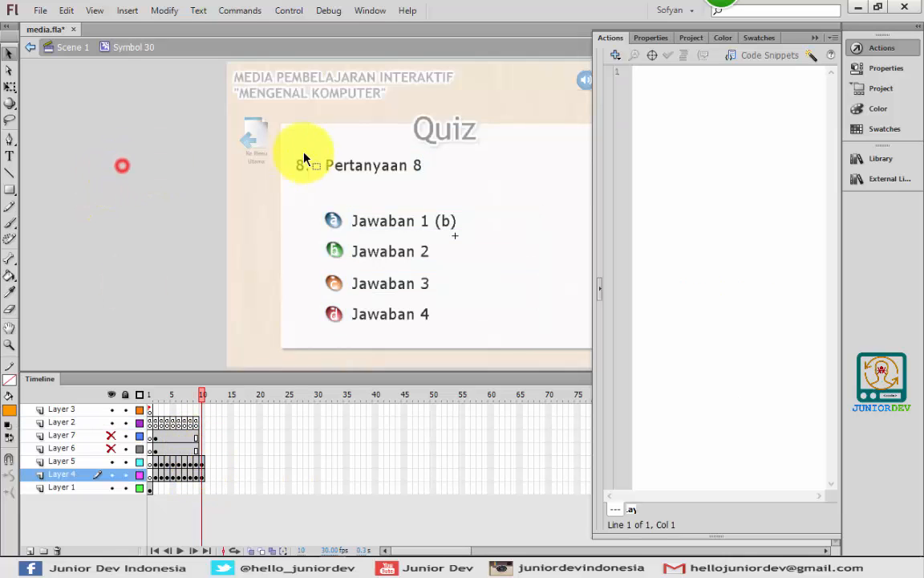
Change the question number in frame 10 to "9." and its question text to "Pertanyaan 9"
double_click(302, 165)
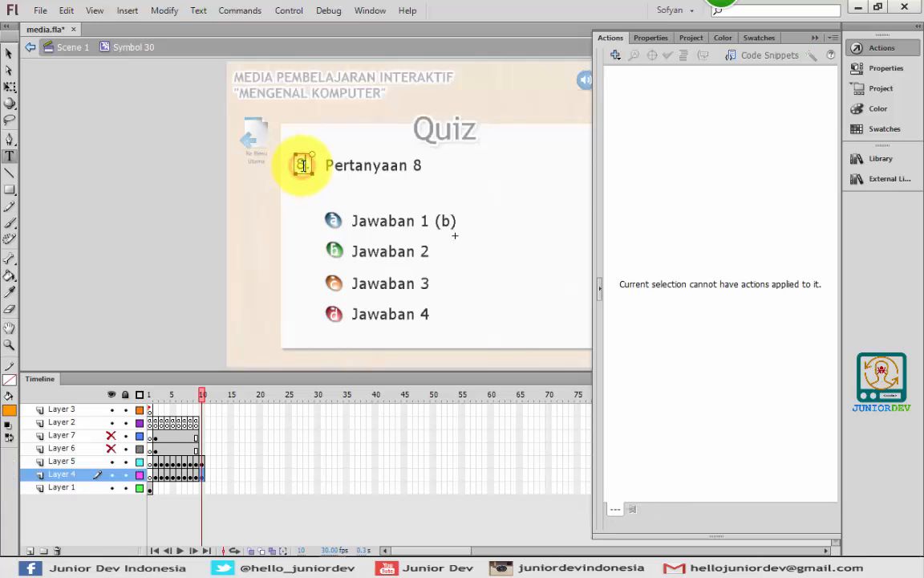
type("9")
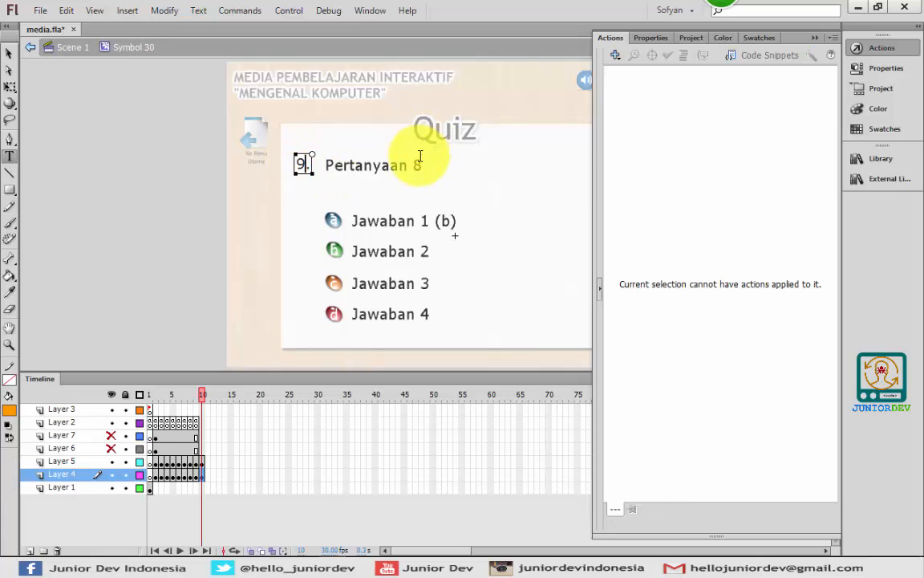
left_click(416, 165)
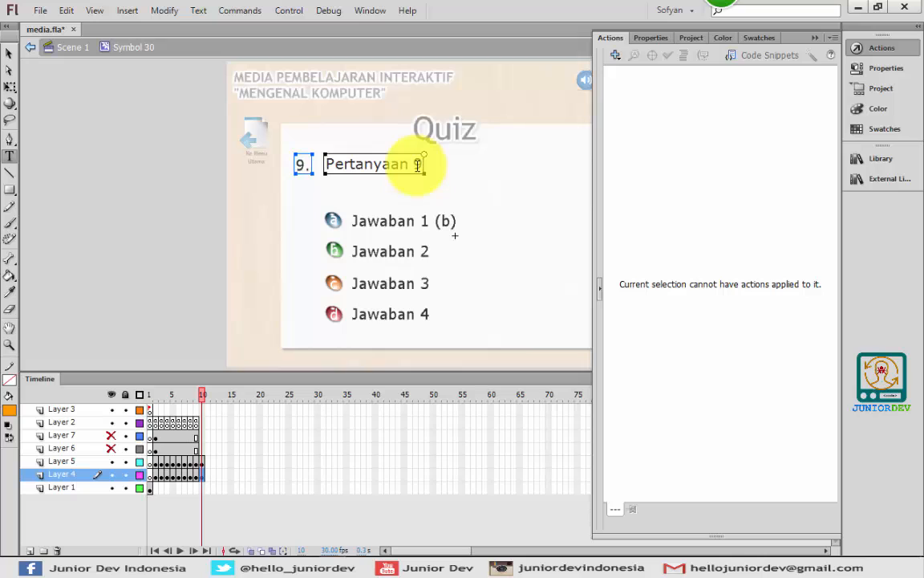
Add "(b)" after "Jawaban 4" and remove it from "Jawaban 1" in frame 10
left_click(433, 313)
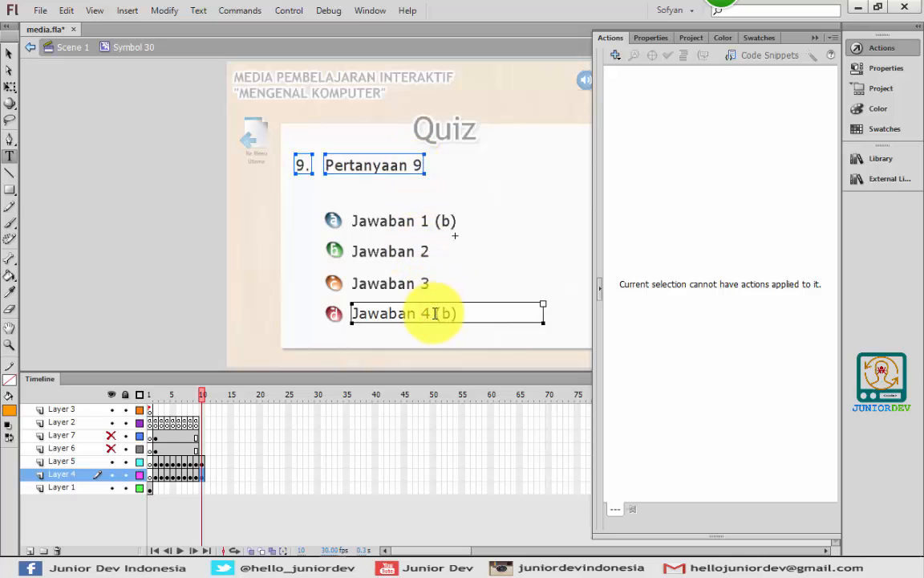
left_click(451, 220)
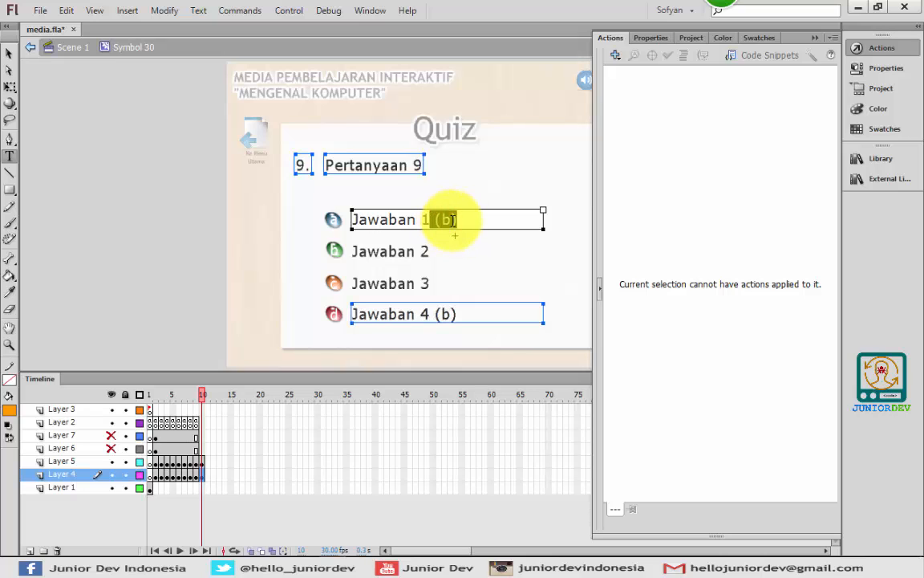
left_click(8, 53)
left_click(139, 254)
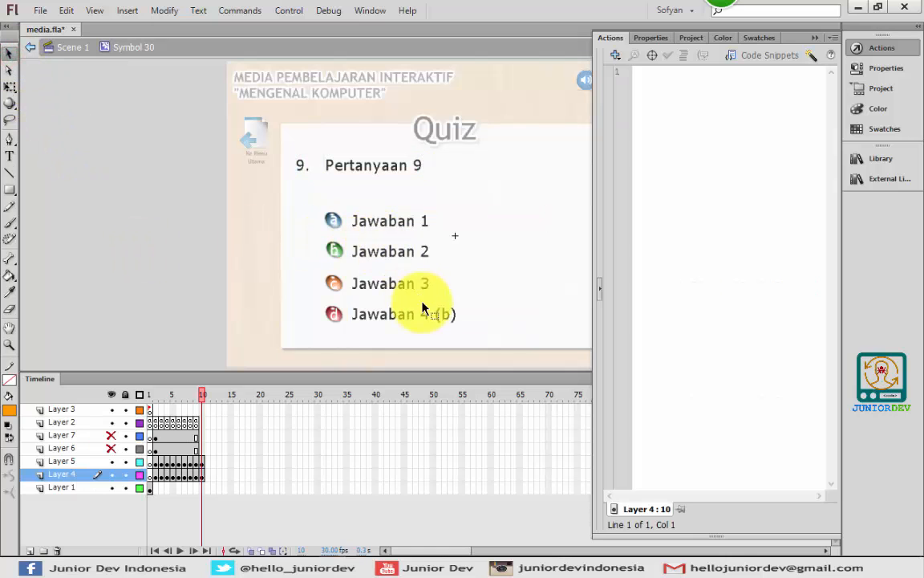
Change answer button a's script in frame 10 to "salah++;" and "pesan_salah._visible=true;"
left_click(339, 222)
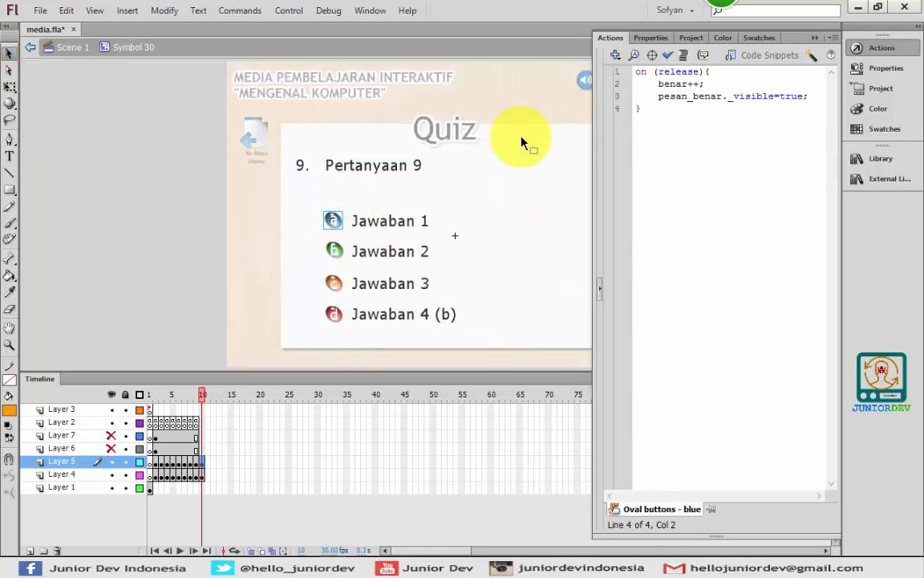
left_click_drag(681, 83, 661, 83)
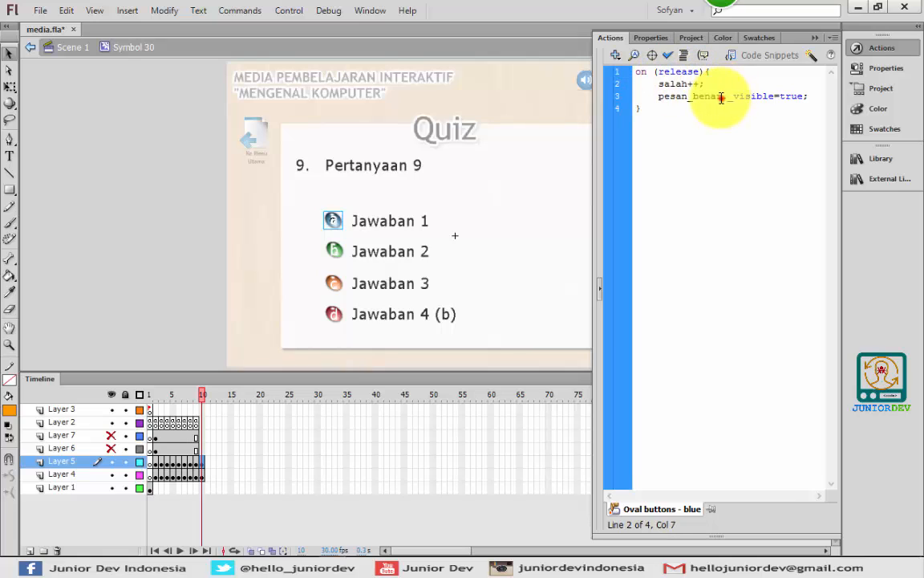
left_click_drag(721, 97, 697, 96)
type("salah")
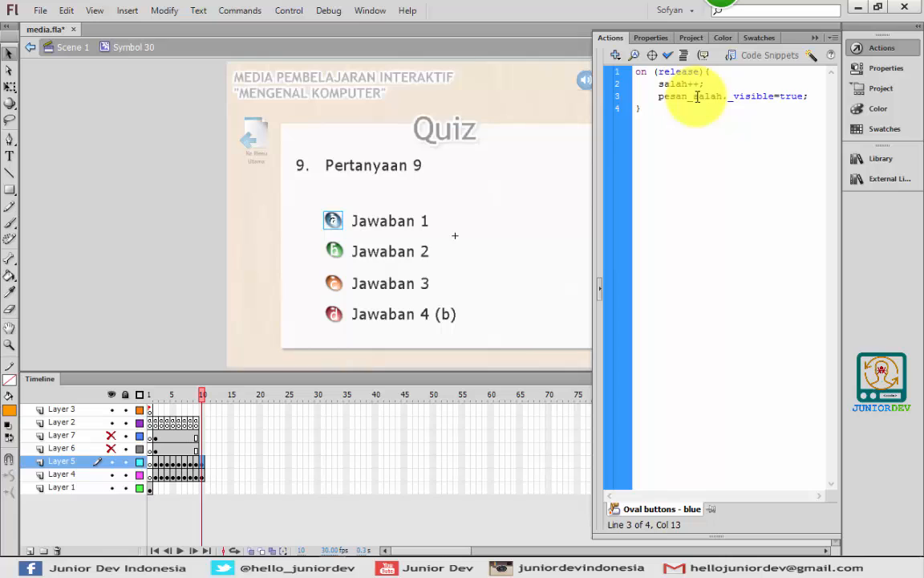
Change answer button d's script in frame 10 to "benar++;" and "pesan_benar._visible=true;"
left_click(339, 315)
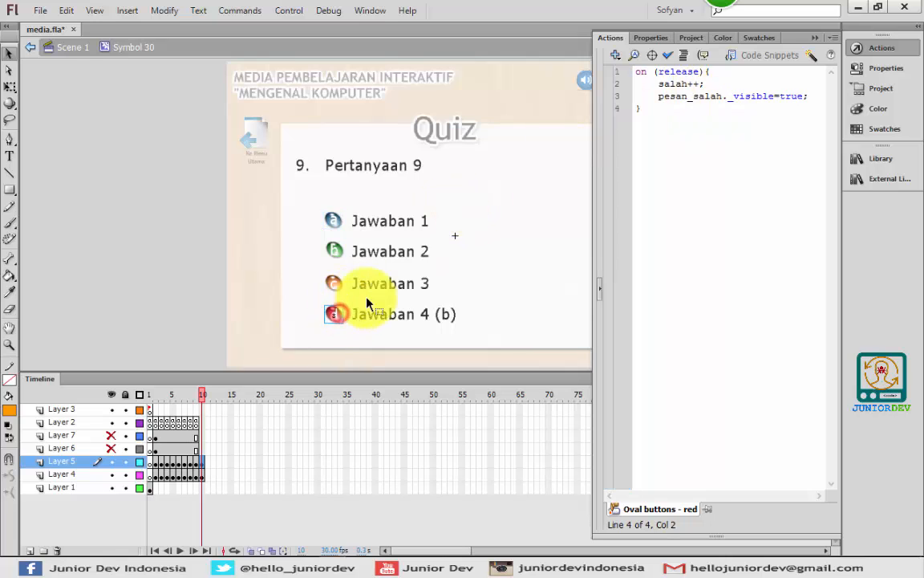
left_click_drag(688, 83, 661, 84)
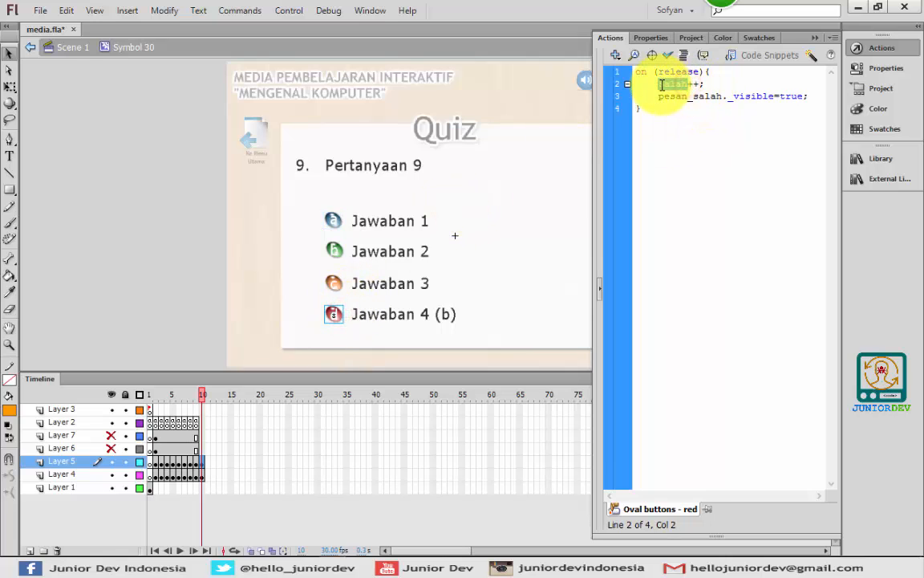
left_click_drag(727, 97, 694, 96)
type("benar")
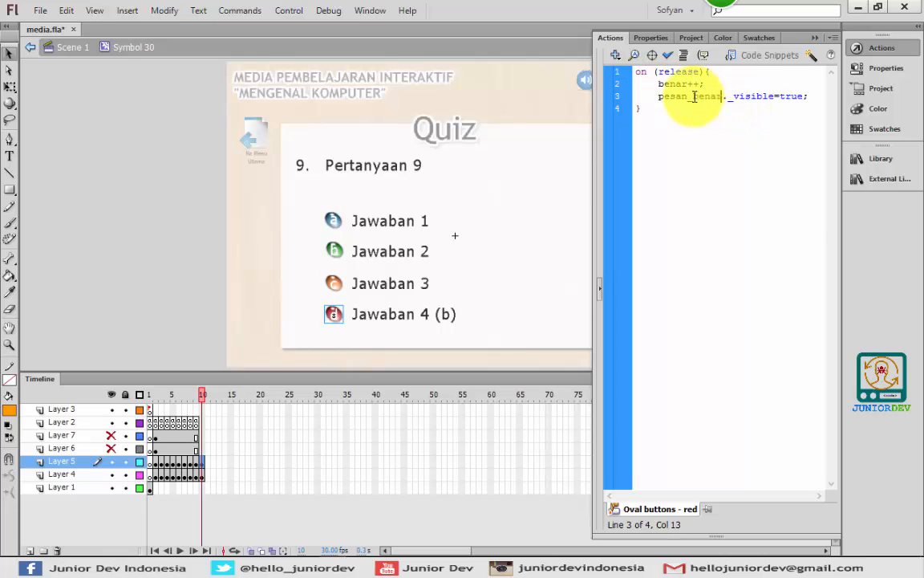
Extend Layers 6 and 7 to frame 10 and copy Layer 2's frame 9 keyframe to frame 10 of the same layer
left_click(203, 448)
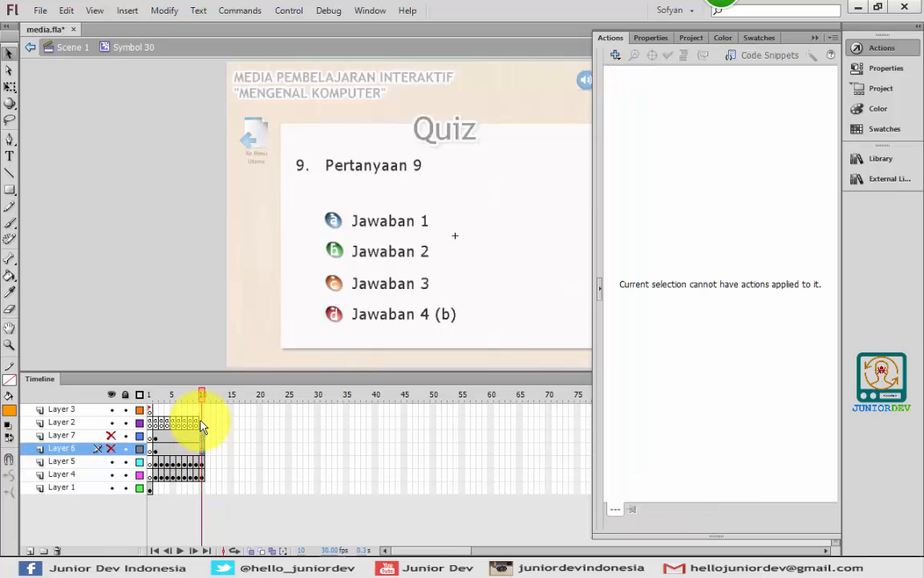
left_click(203, 423)
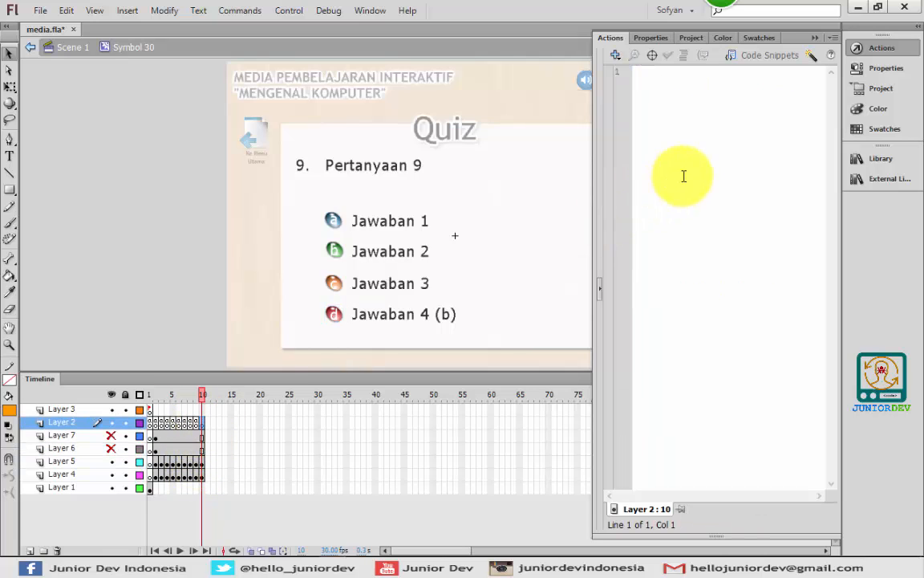
left_click(196, 423)
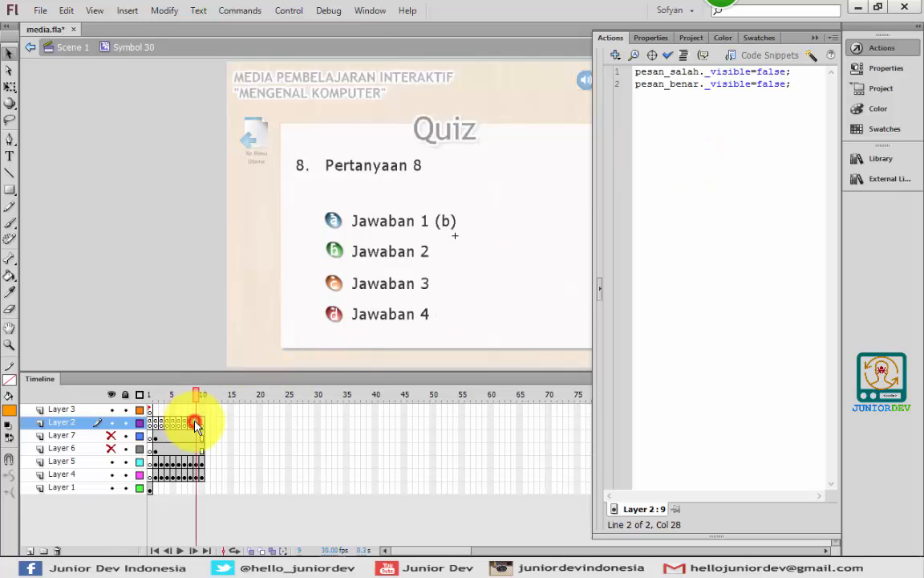
right_click(196, 423)
left_click(247, 235)
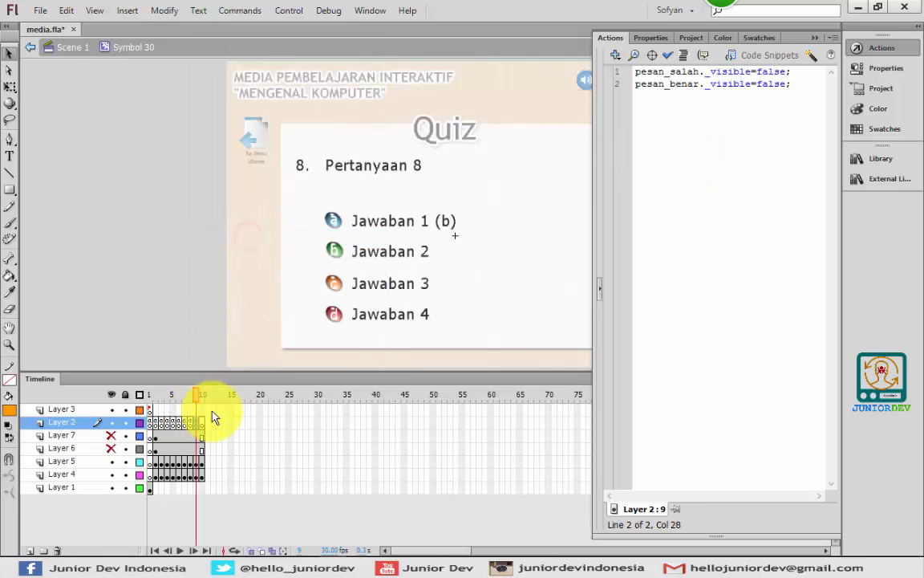
right_click(202, 423)
left_click(251, 256)
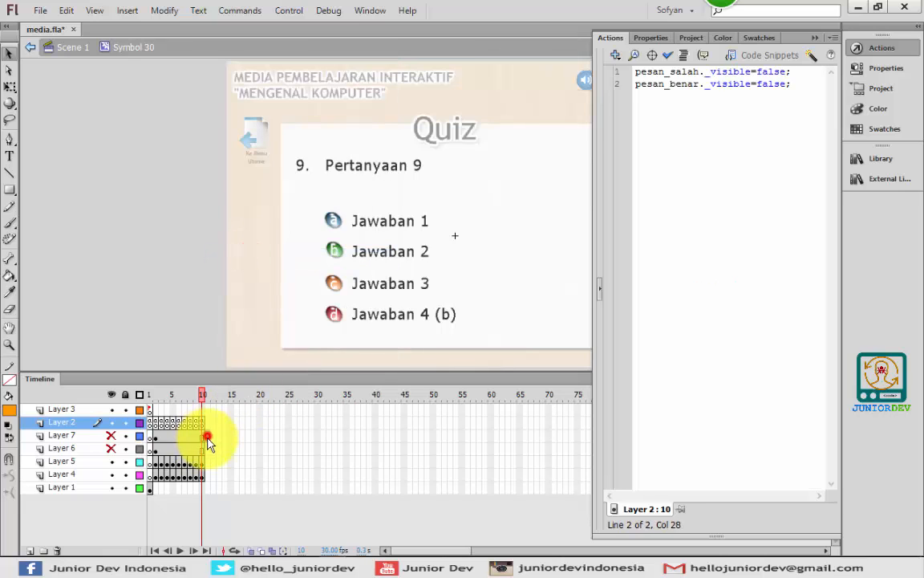
Extend Layers 6 and 7 to frame 11 and insert keyframes at frame 11 on Layers 4 and 5
left_click(207, 437)
left_click(208, 449)
left_click(208, 451)
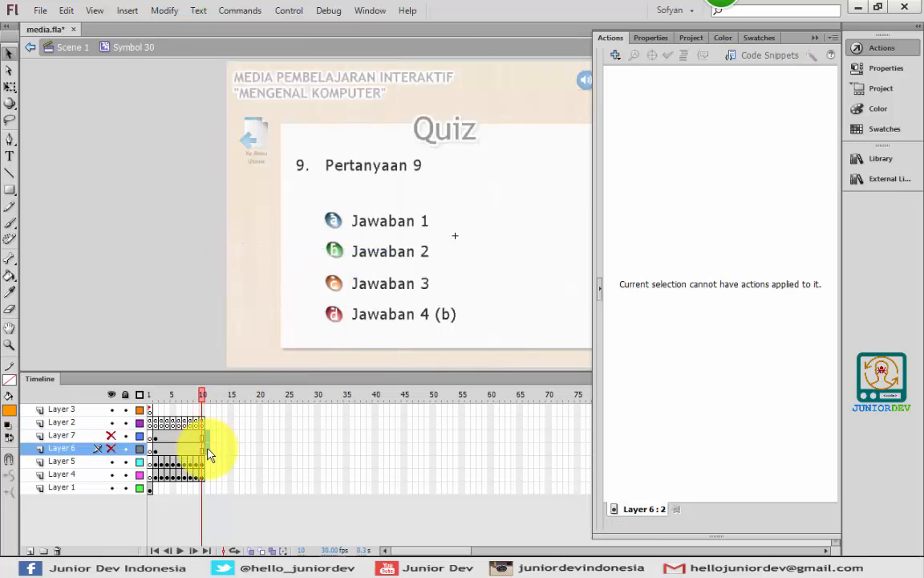
left_click(201, 462)
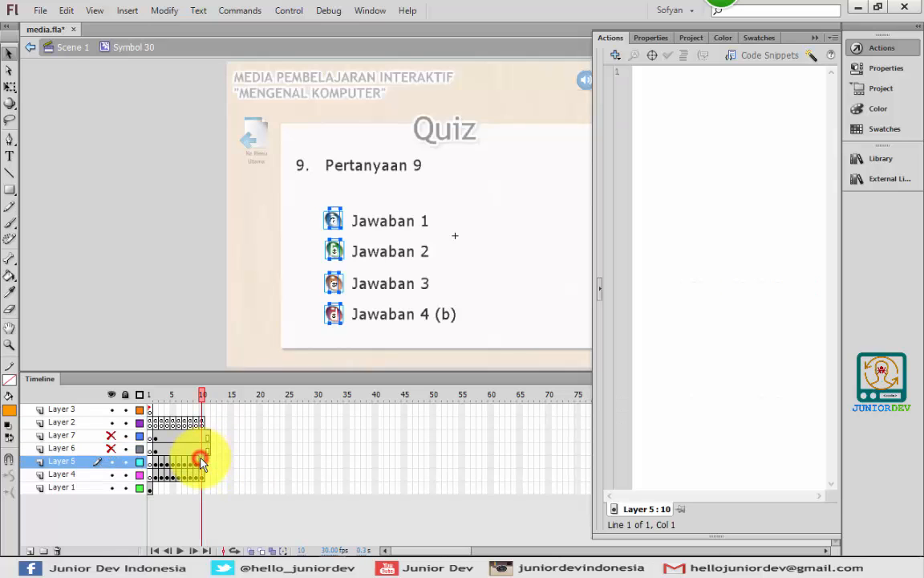
left_click(207, 463)
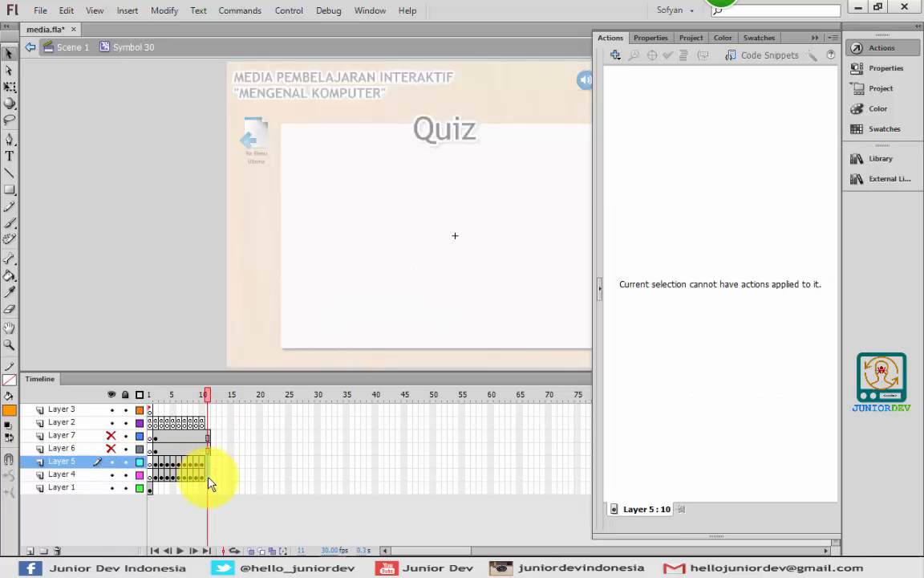
left_click(207, 475)
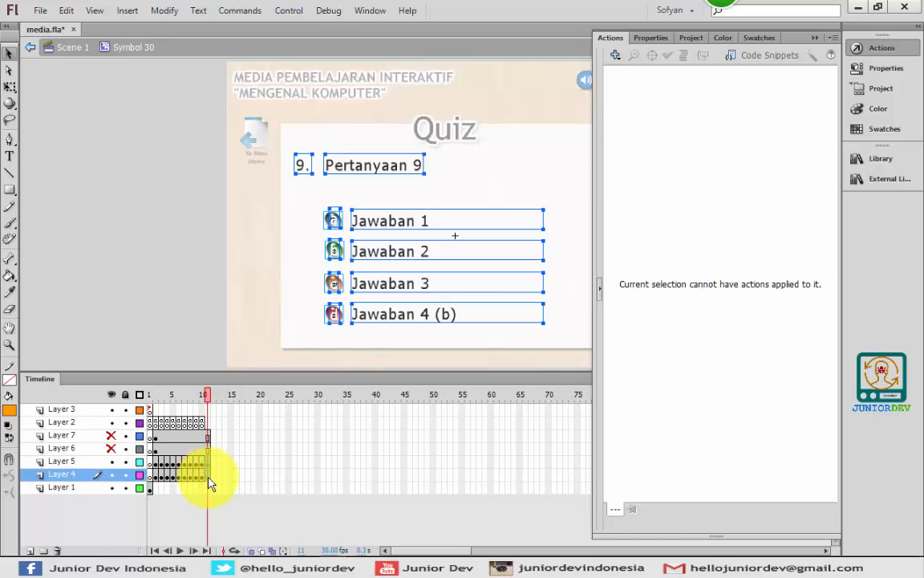
Change the question number in frame 11 to "10." and its question text to "Pertanyaan 10"
left_click(303, 164)
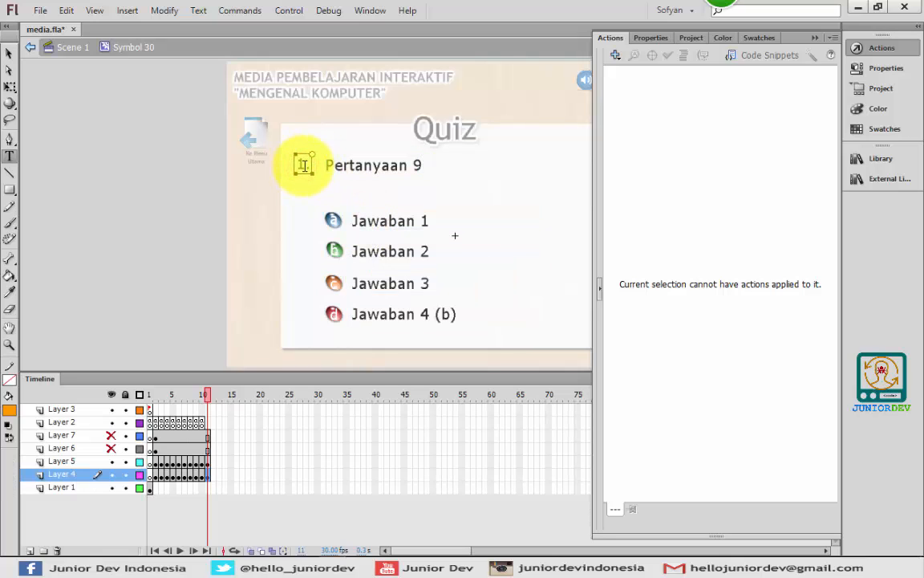
left_click(419, 164)
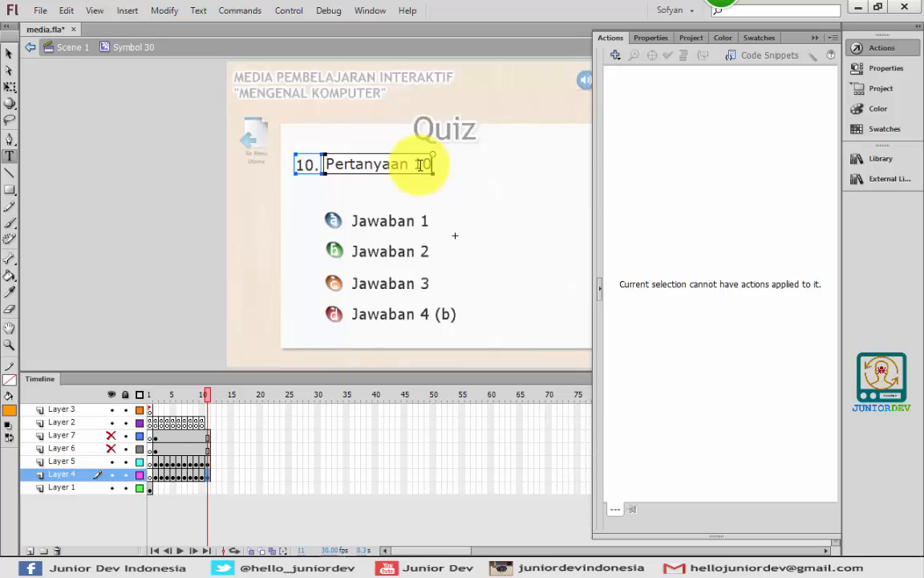
left_click(8, 53)
left_click(102, 189)
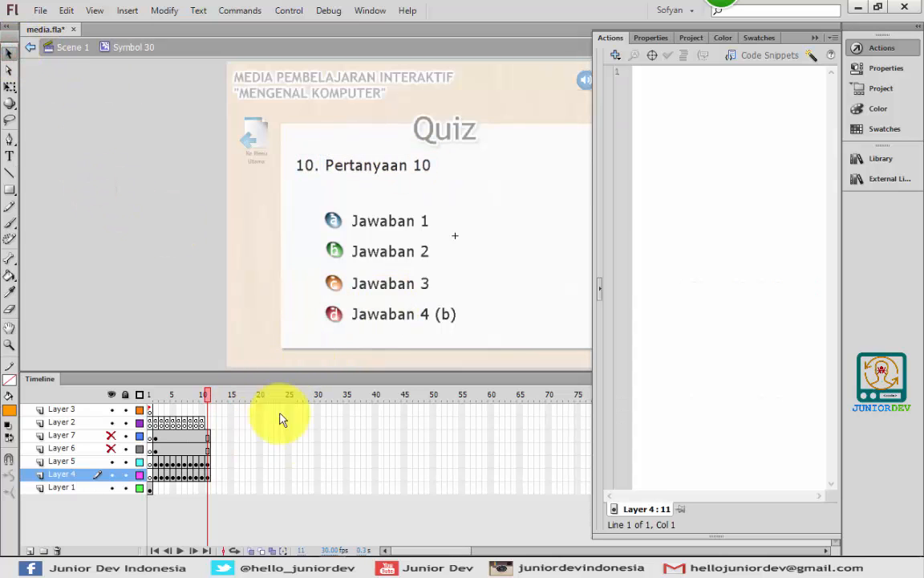
Copy Layer 2's frame 10 keyframe to frame 11 of the same layer, and collapse the script editor
left_click(206, 423)
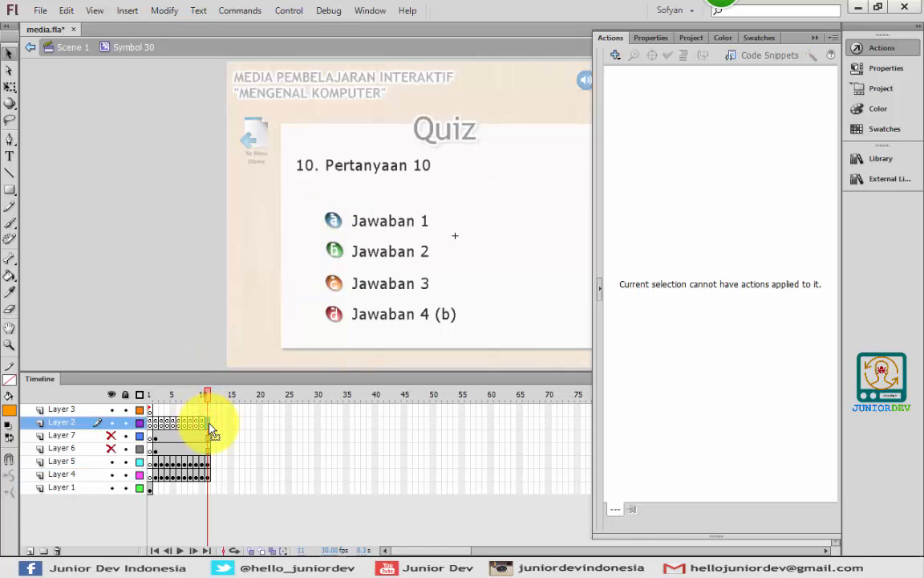
right_click(202, 424)
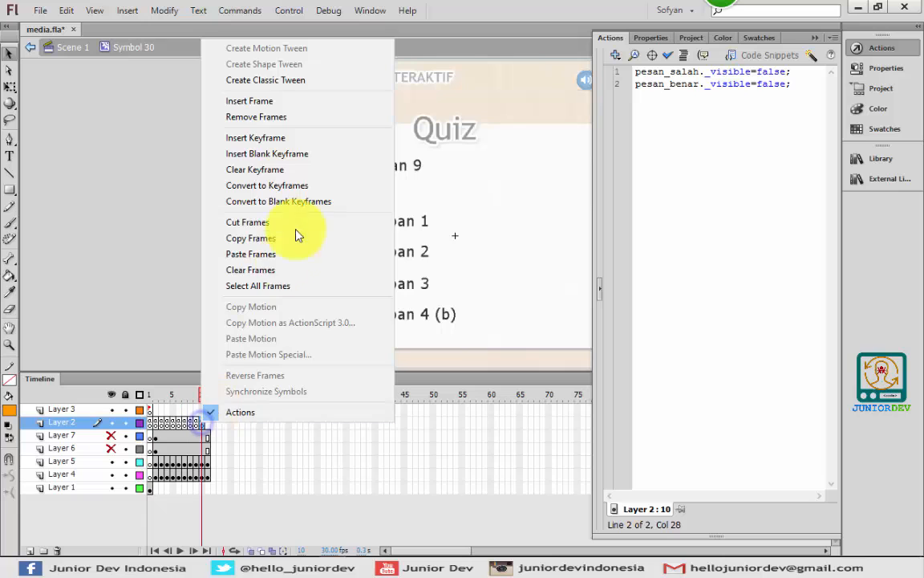
left_click(275, 239)
left_click(207, 423)
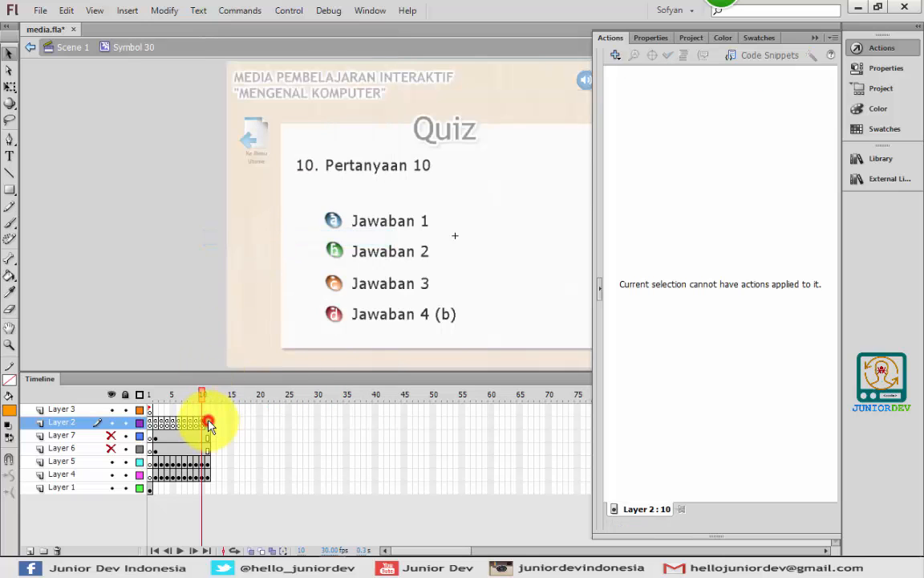
right_click(207, 423)
left_click(259, 252)
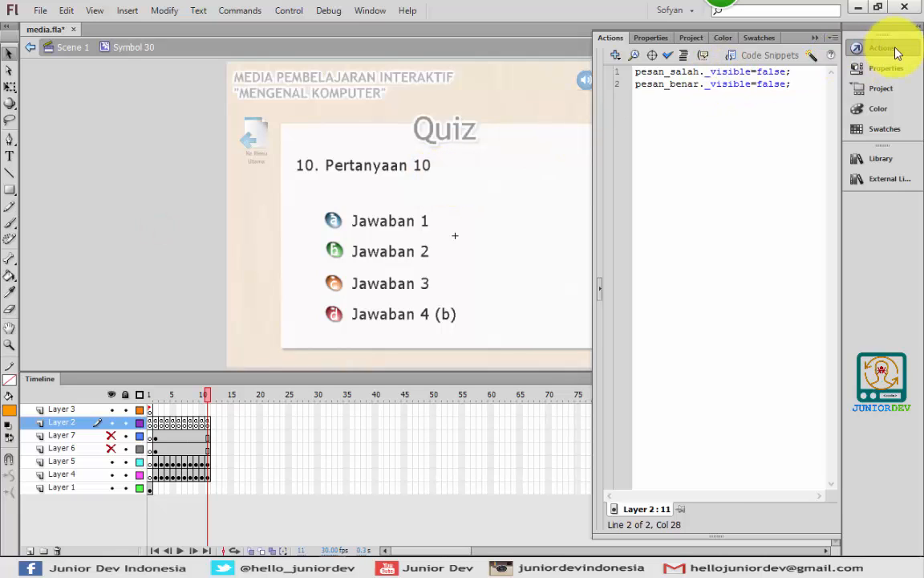
left_click(860, 47)
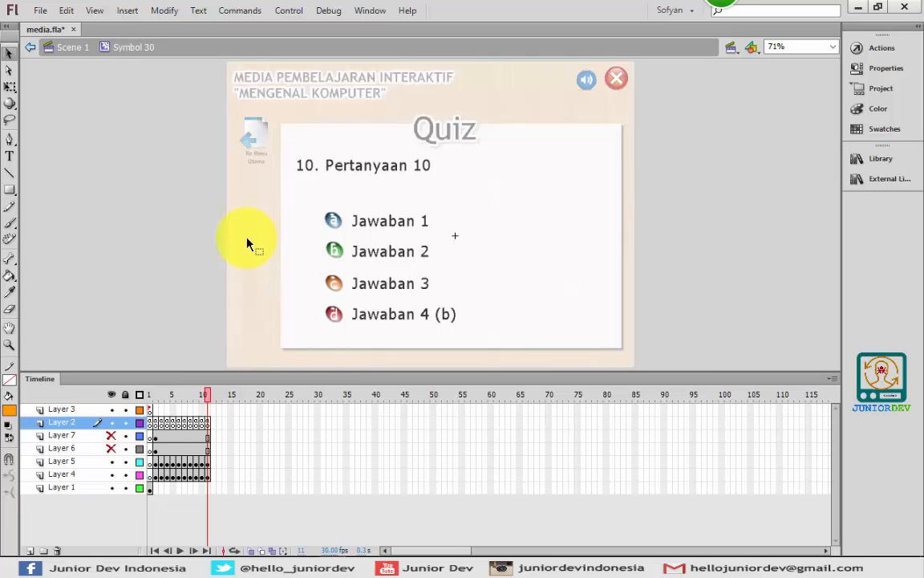
Add a new layer directly above Layer 7 and insert a blank keyframe at its frame 12
left_click(213, 427)
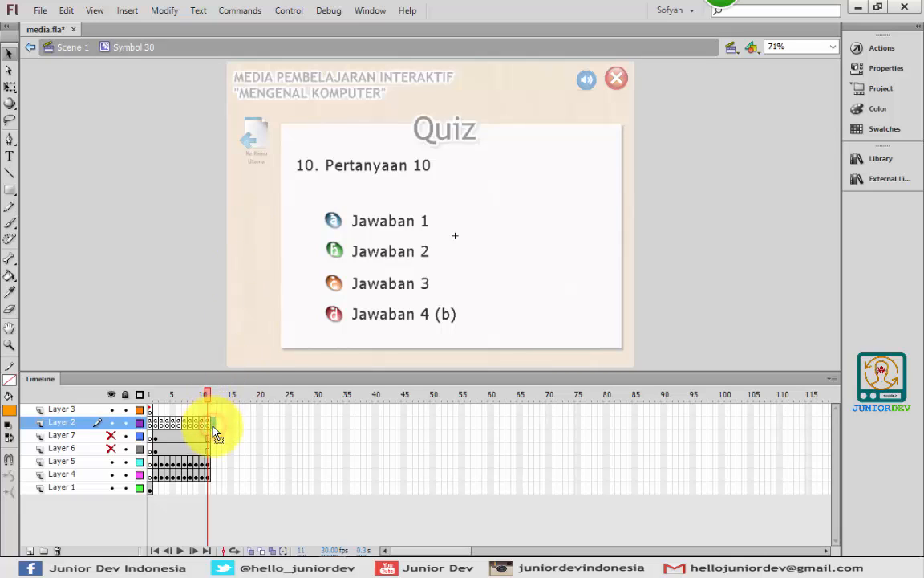
left_click_drag(215, 431, 158, 437)
left_click(156, 437)
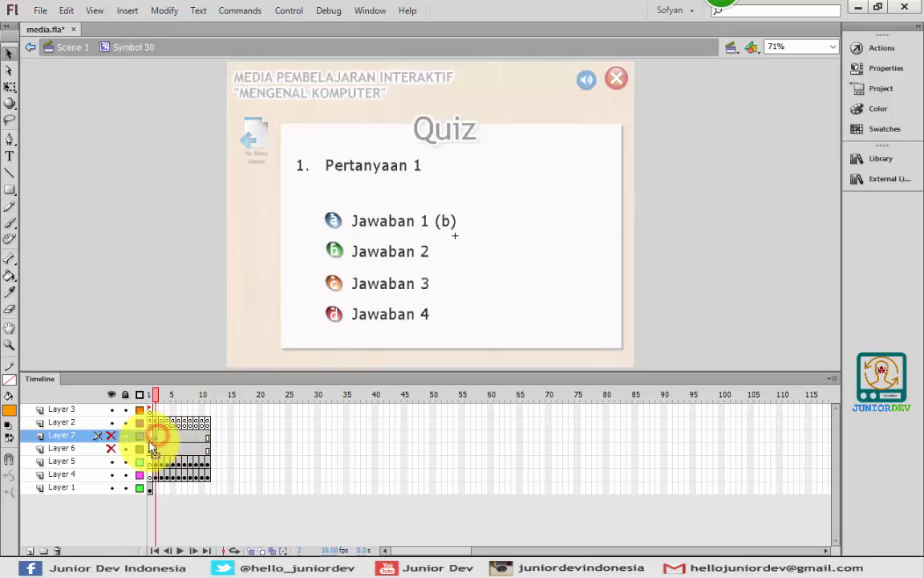
left_click(30, 549)
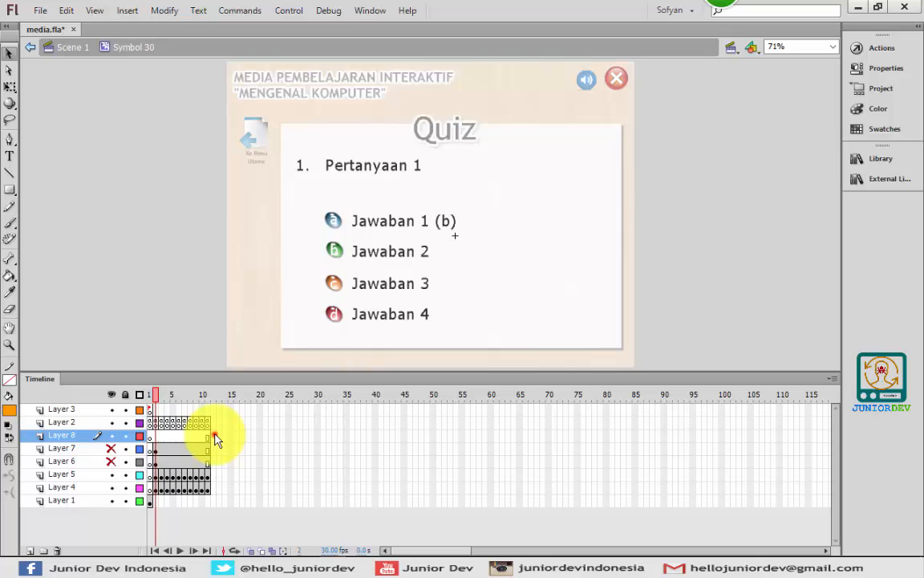
left_click(211, 436)
left_click(215, 438)
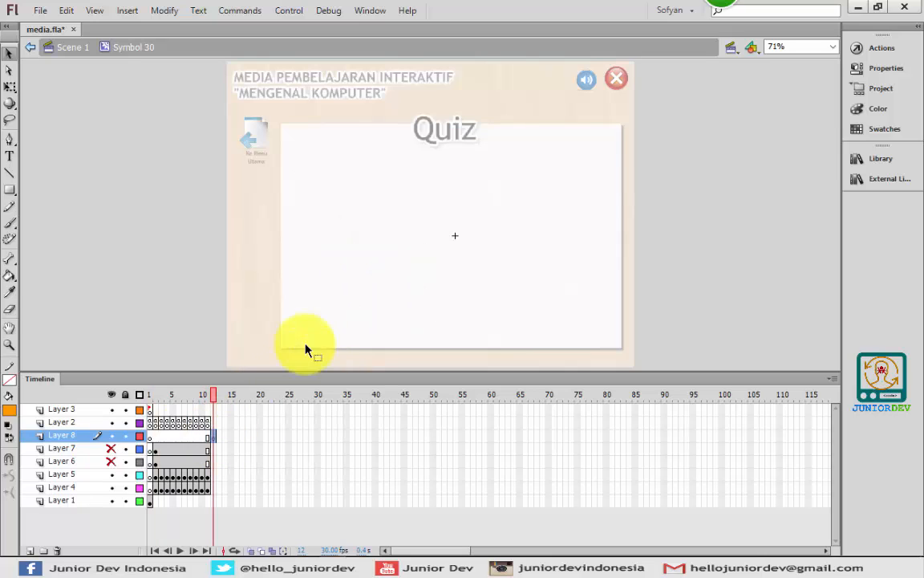
Draw a rectangle with no fill and a grey dashed stroke just inside the white quiz panel on Layer 8's frame 12
left_click(10, 189)
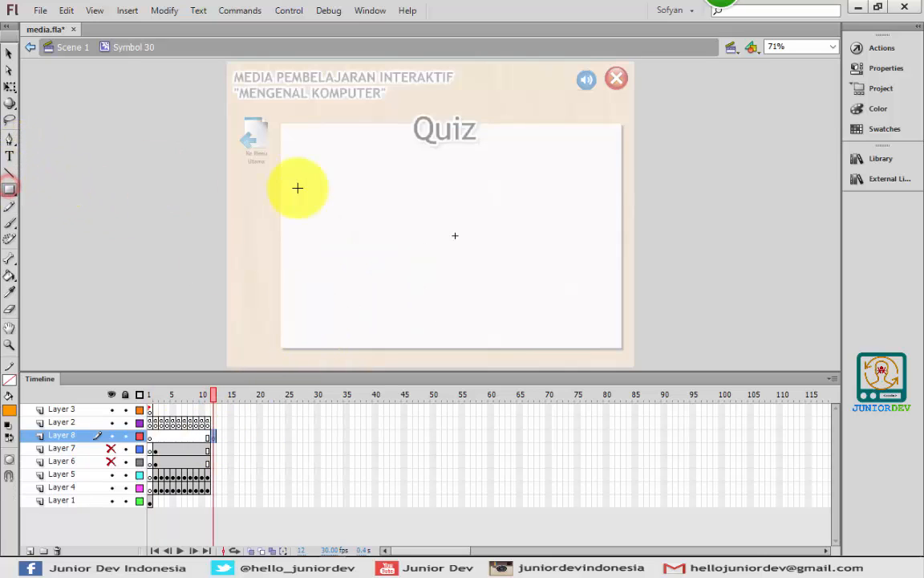
left_click(881, 68)
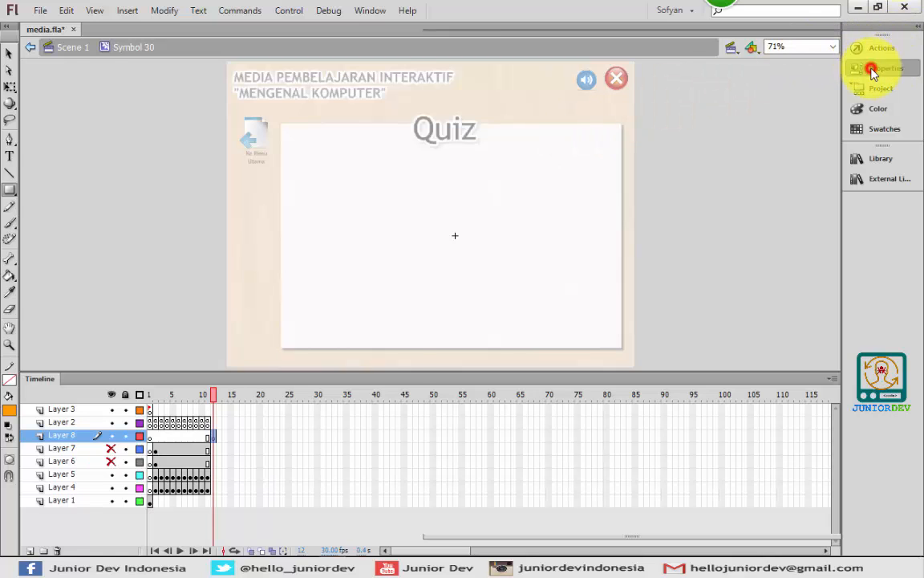
left_click(790, 116)
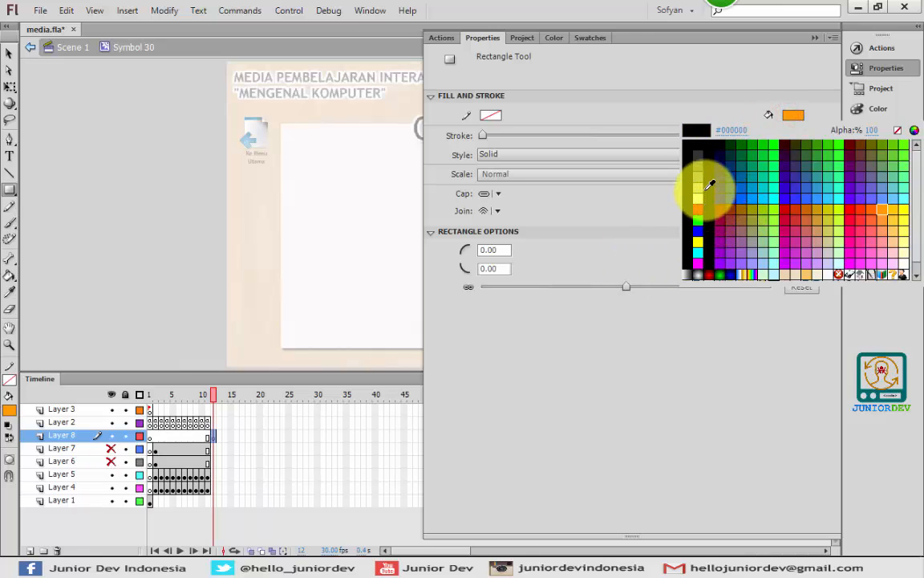
left_click(896, 129)
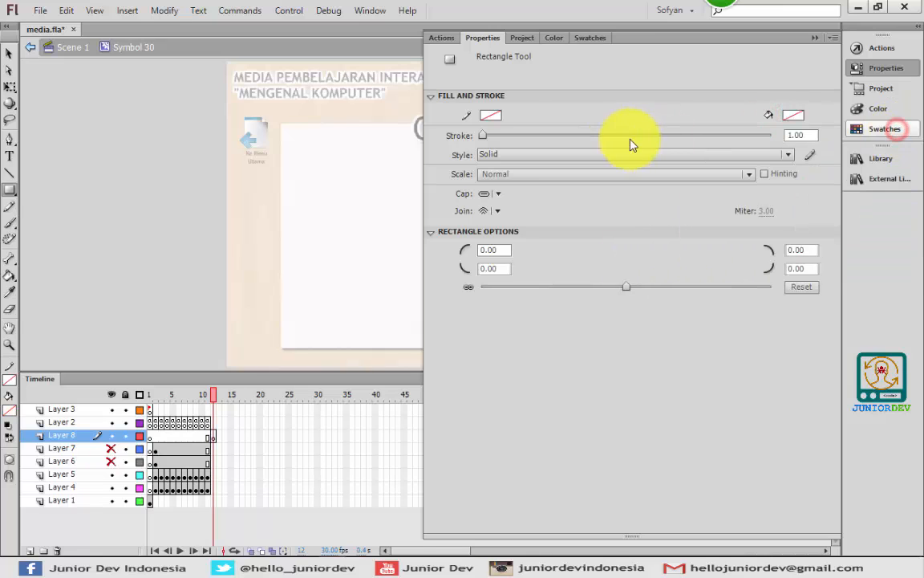
left_click(490, 115)
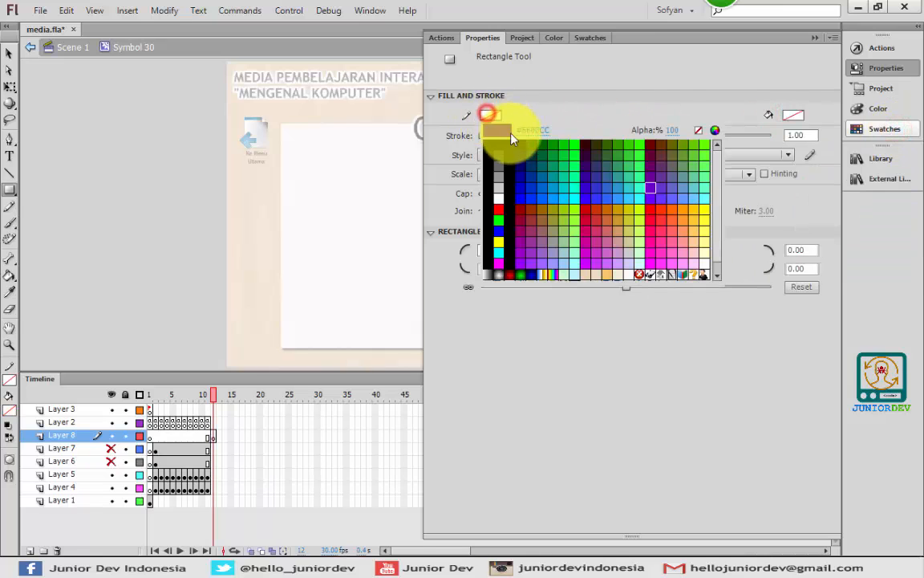
left_click(497, 173)
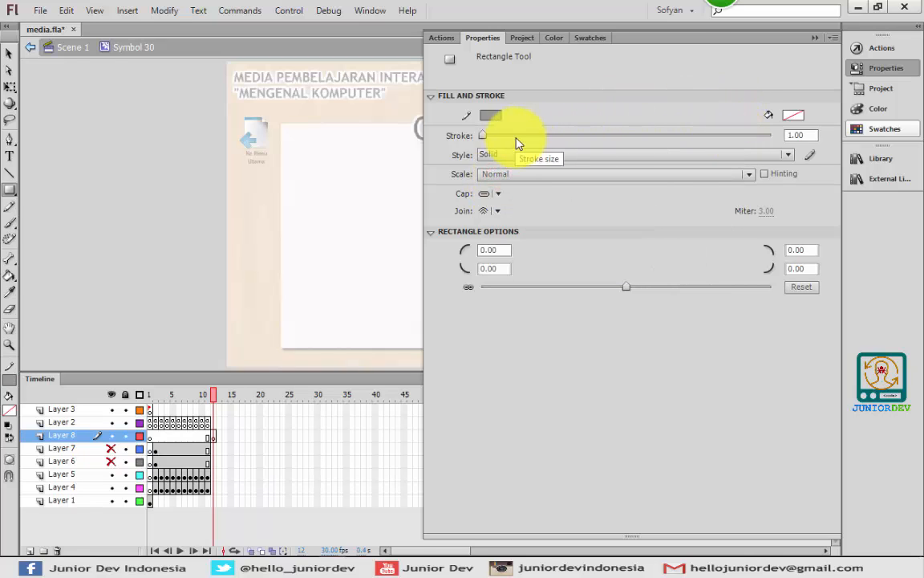
left_click(689, 156)
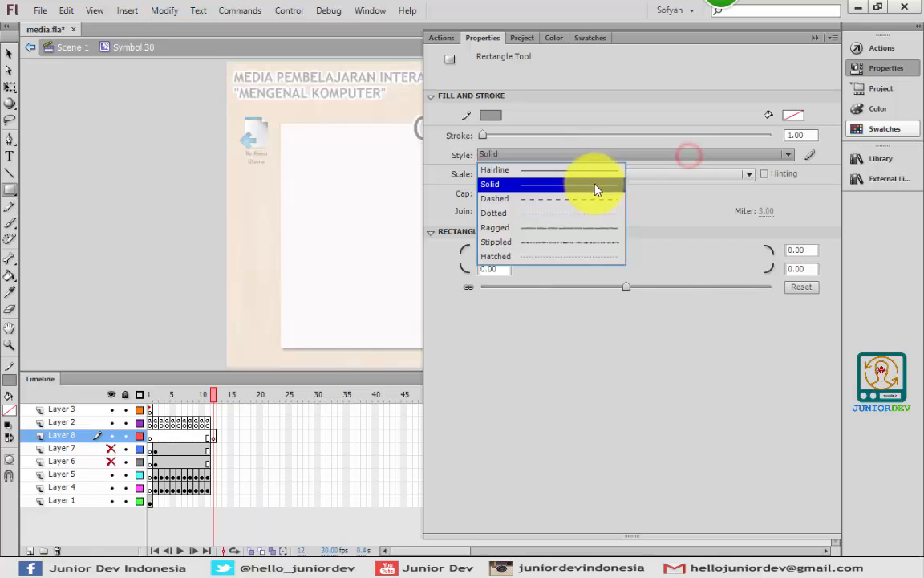
left_click(567, 199)
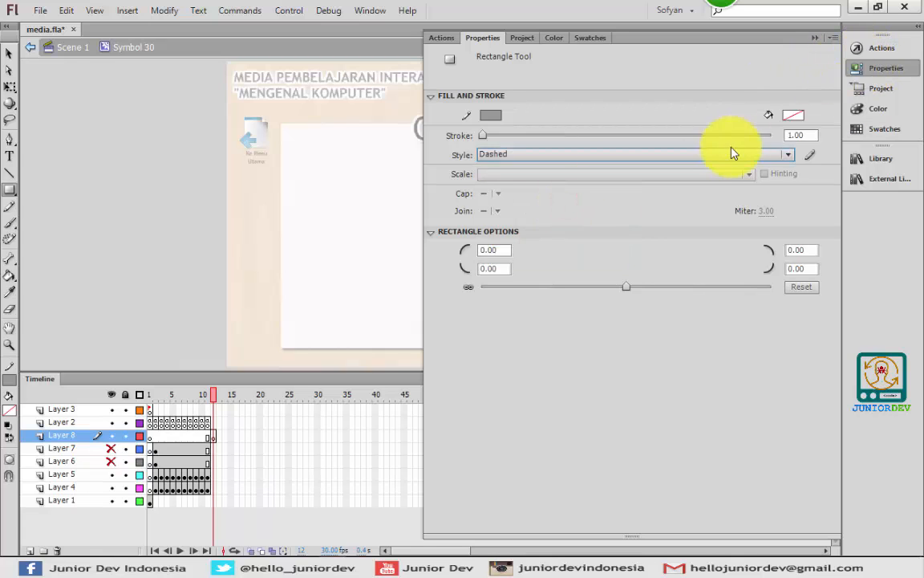
left_click(861, 70)
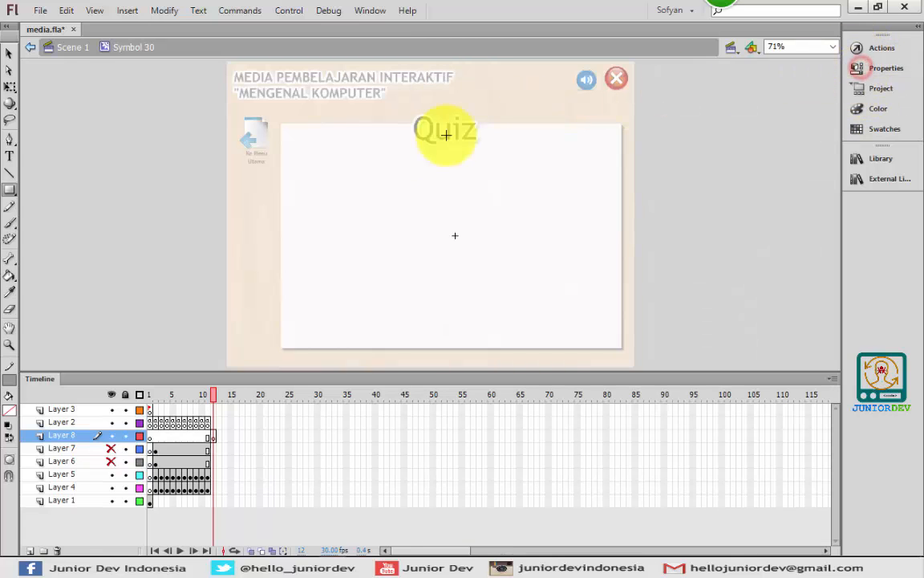
mouse_move(297, 154)
left_mouse_down()
mouse_move(604, 322)
mouse_move(610, 337)
left_mouse_up()
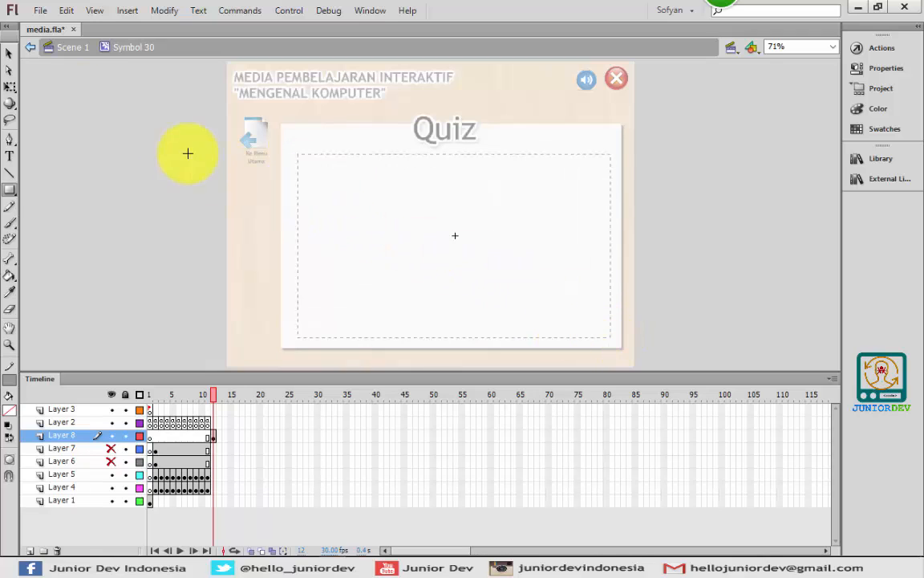
left_click(12, 48)
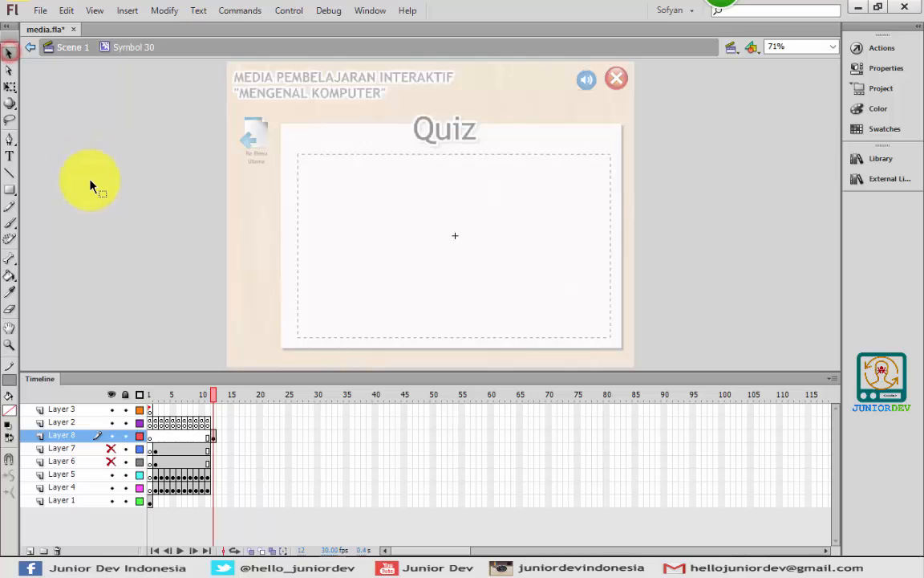
Add the text "BENAR" near the dashed frame's upper-left corner and colour it dark grey
left_click(10, 156)
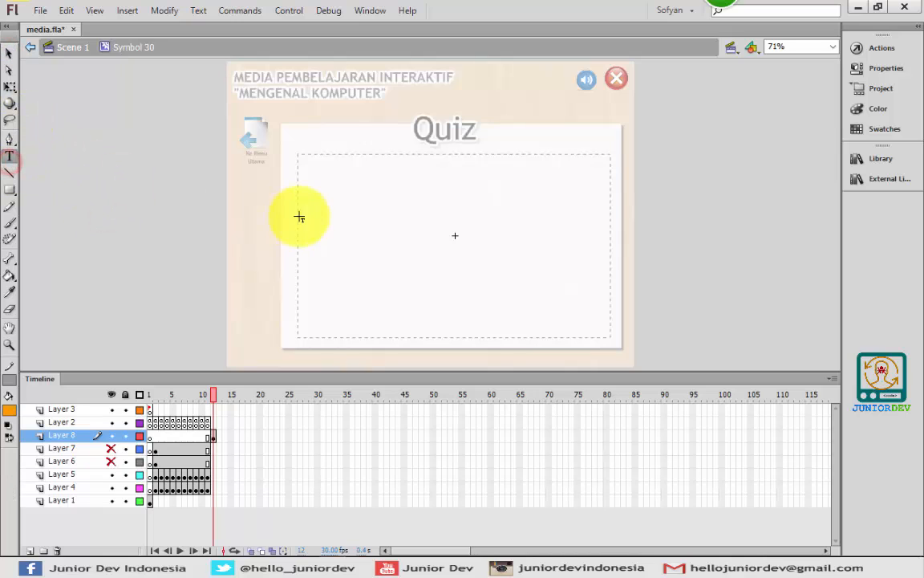
left_click(323, 182)
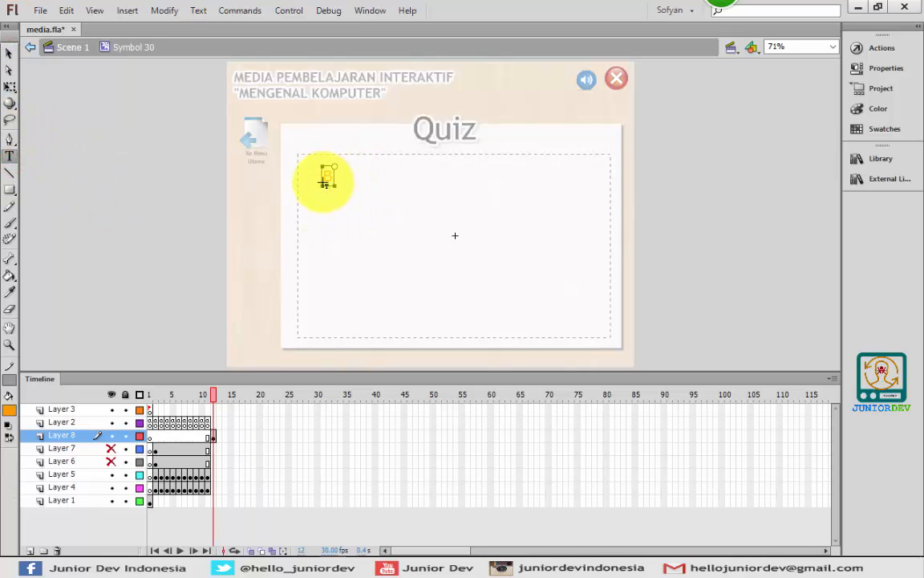
type("BENAR")
left_click(115, 82)
left_click(7, 54)
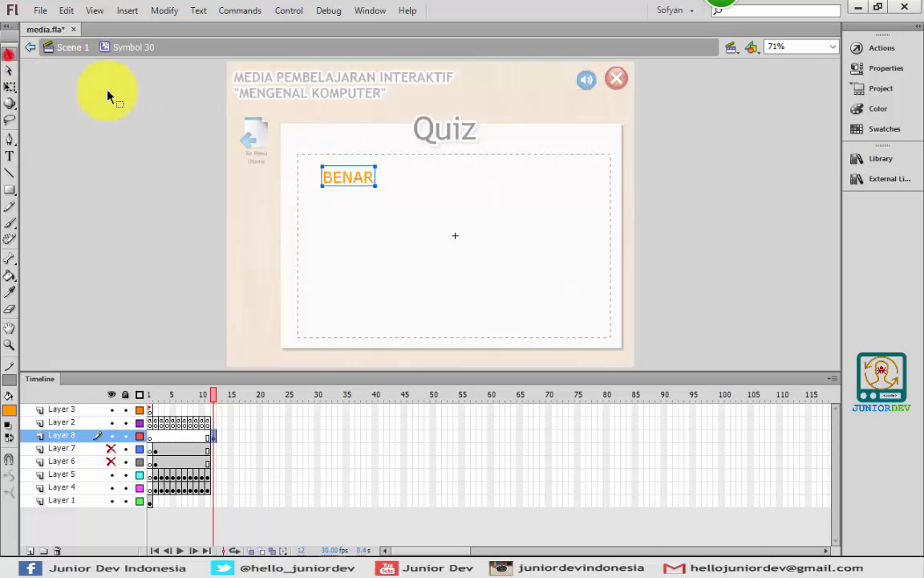
left_click(9, 411)
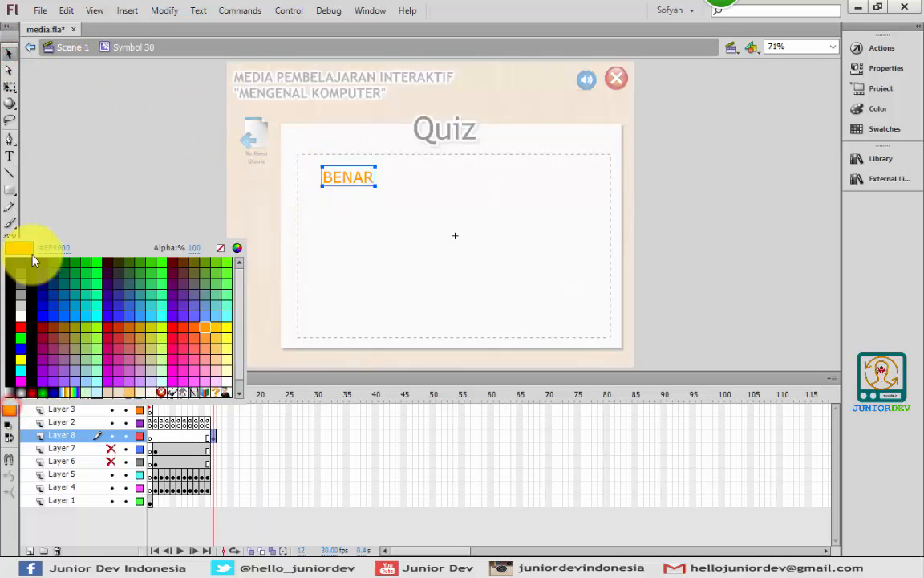
left_click(27, 267)
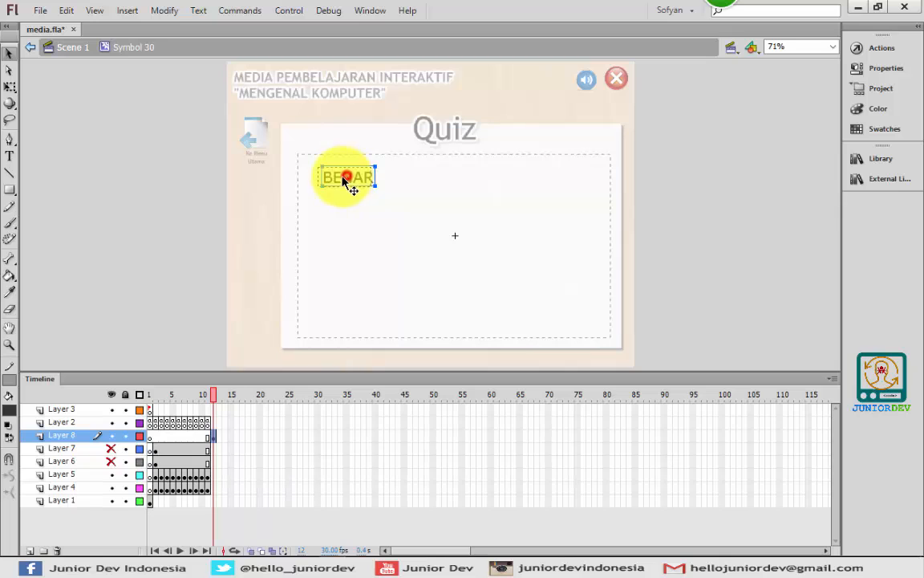
left_click(95, 230)
Add the text "SALAH" directly below "BENAR" and align it with that label
left_click(8, 160)
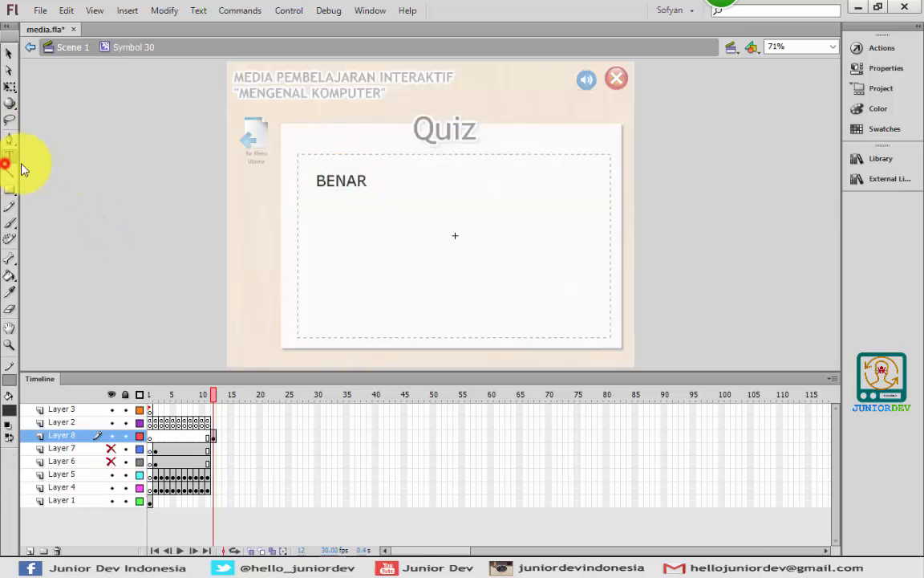
left_click(329, 216)
type("SALAH")
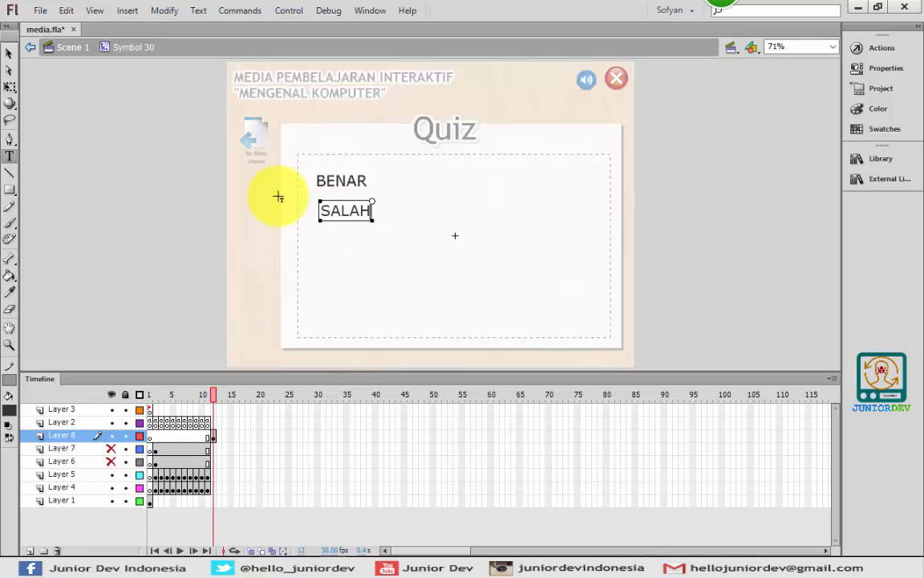
left_click(9, 55)
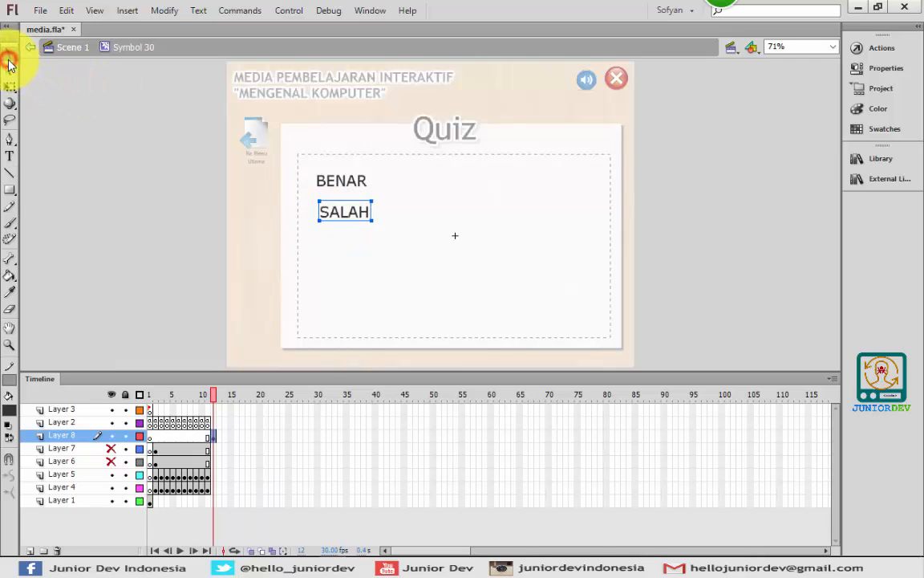
left_click(66, 165)
Set the Text tool to Dynamic Text and draw an empty text field beside the "BENAR" label
left_click(9, 156)
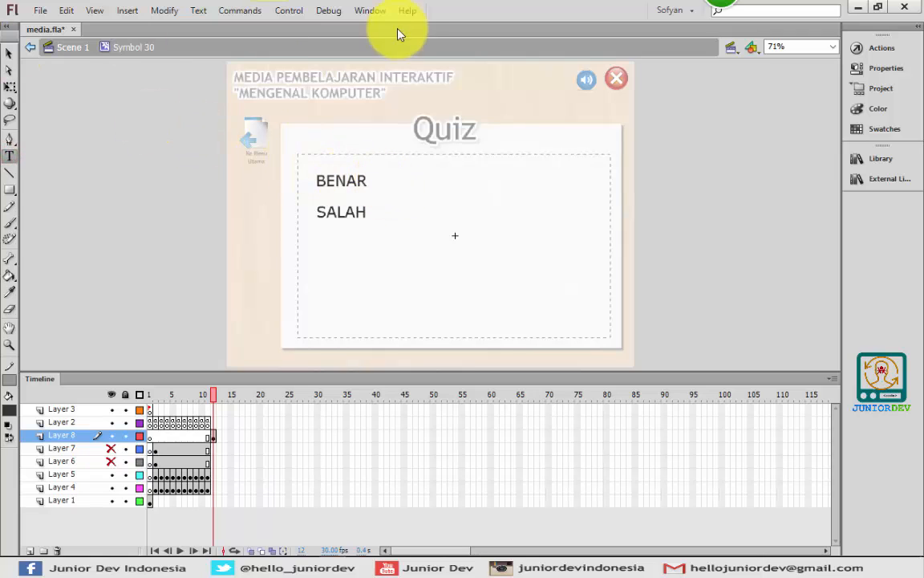
left_click(874, 47)
left_click(882, 68)
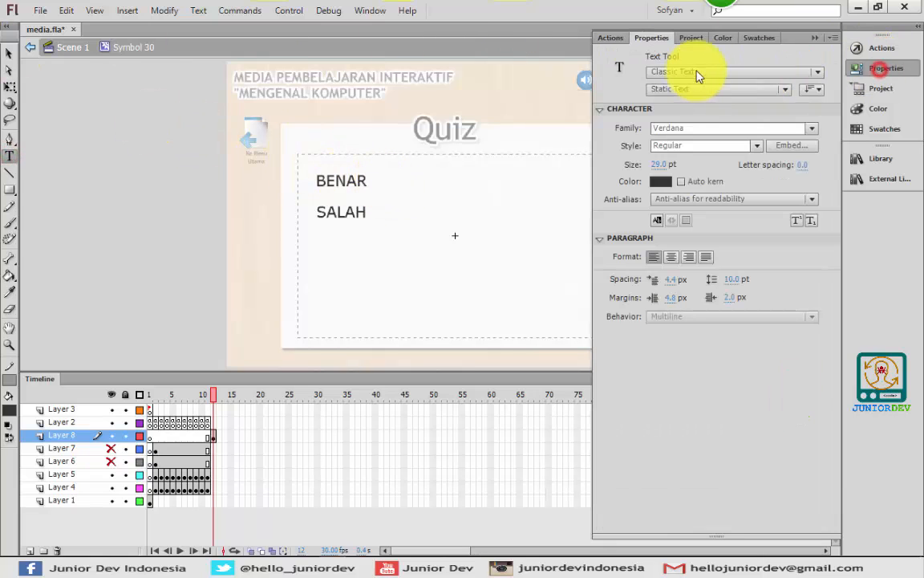
left_click(676, 73)
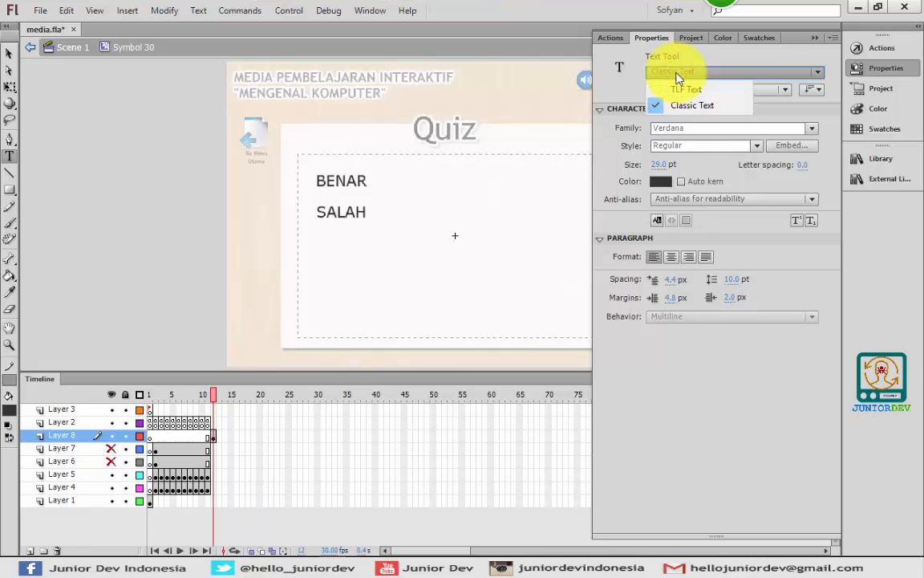
left_click(676, 73)
left_click(674, 89)
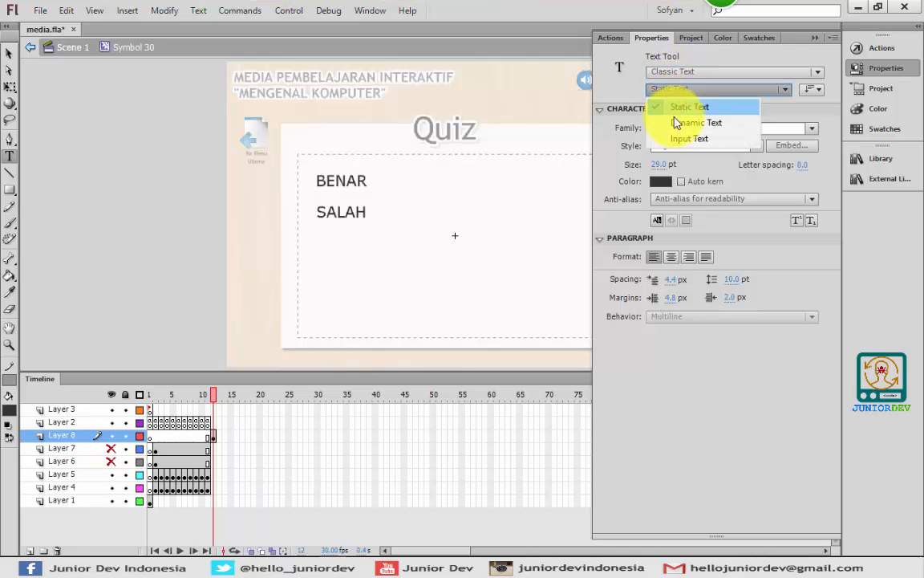
left_click(674, 121)
left_click(852, 72)
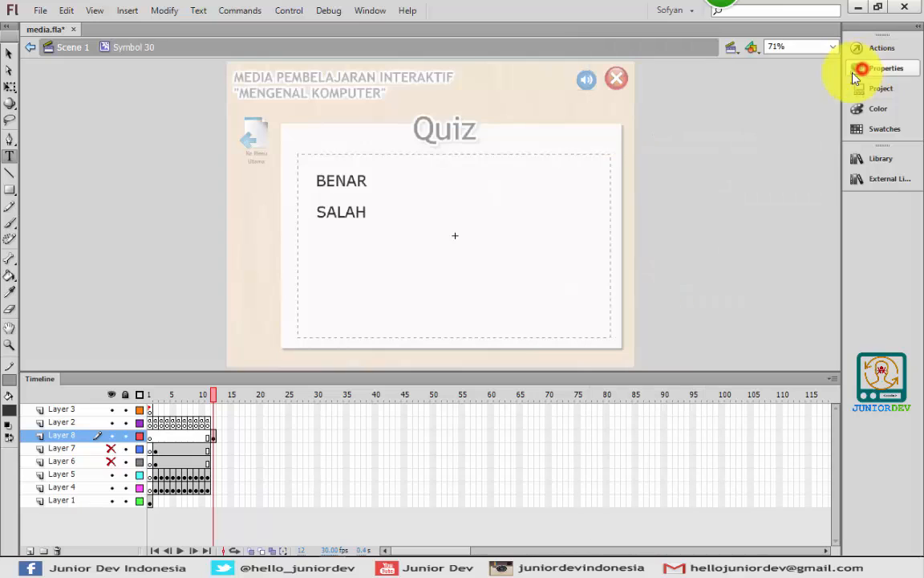
mouse_move(377, 172)
left_mouse_down()
mouse_move(430, 190)
mouse_move(452, 182)
left_mouse_up()
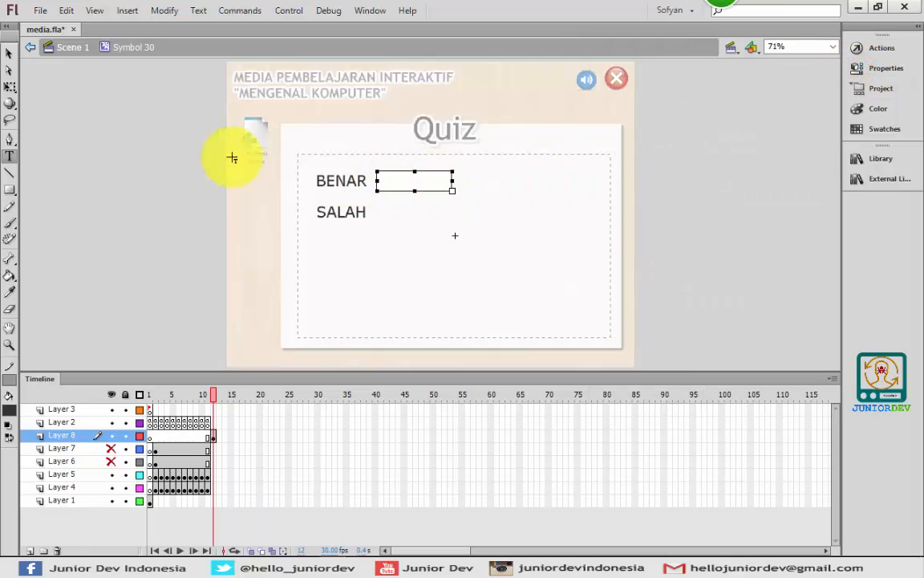
left_click(11, 54)
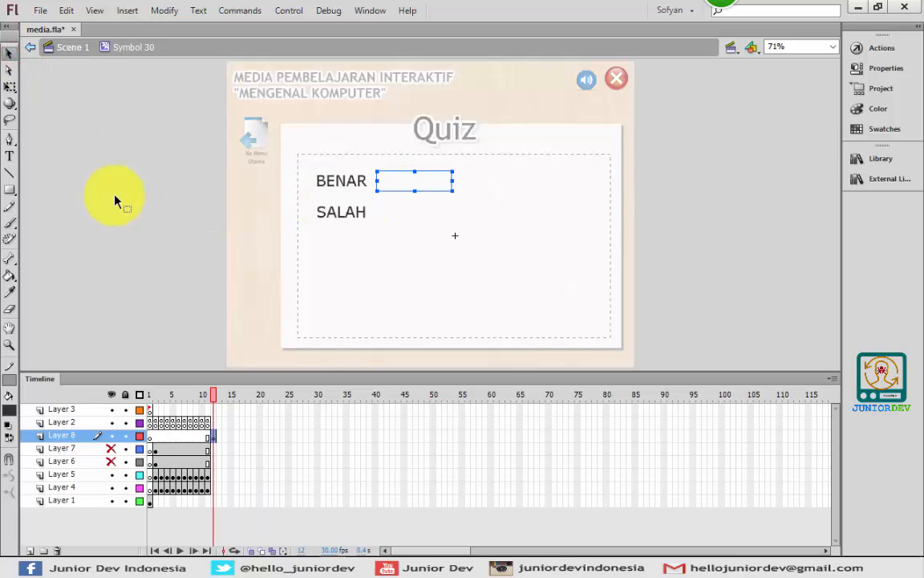
Draw a second dynamic text field of similar size beside the "SALAH" label
left_click(9, 157)
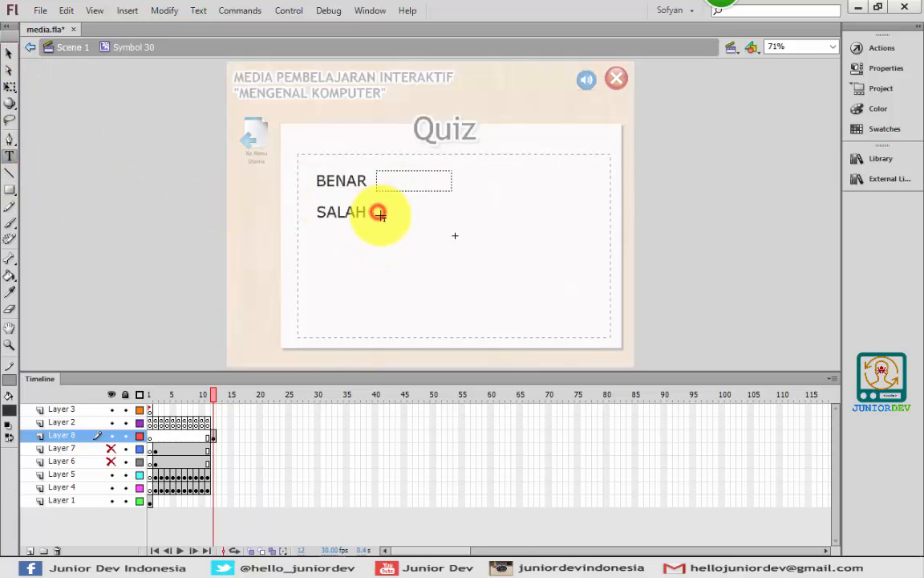
left_click_drag(380, 218, 455, 212)
left_click(9, 53)
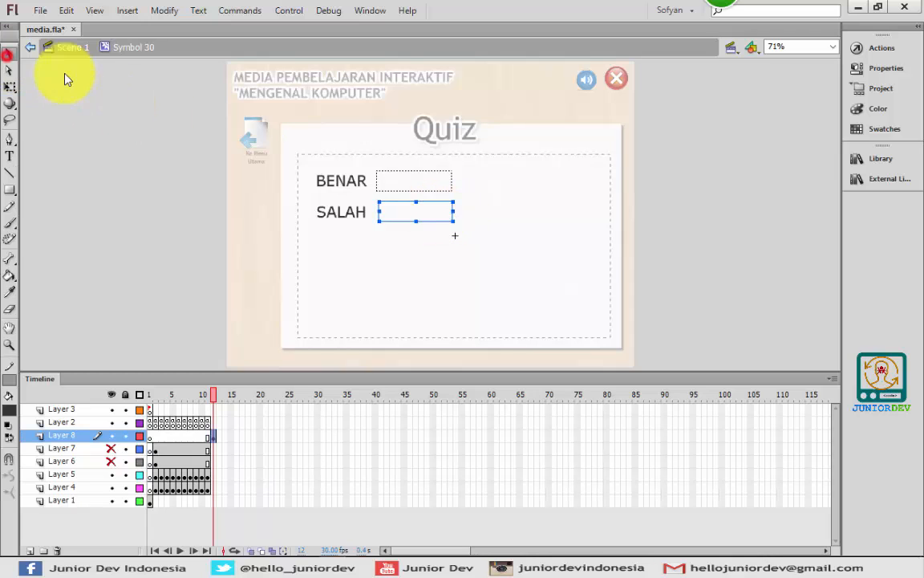
Assign the variable "benar" to the dynamic text field beside the "BENAR" label
left_click(412, 181)
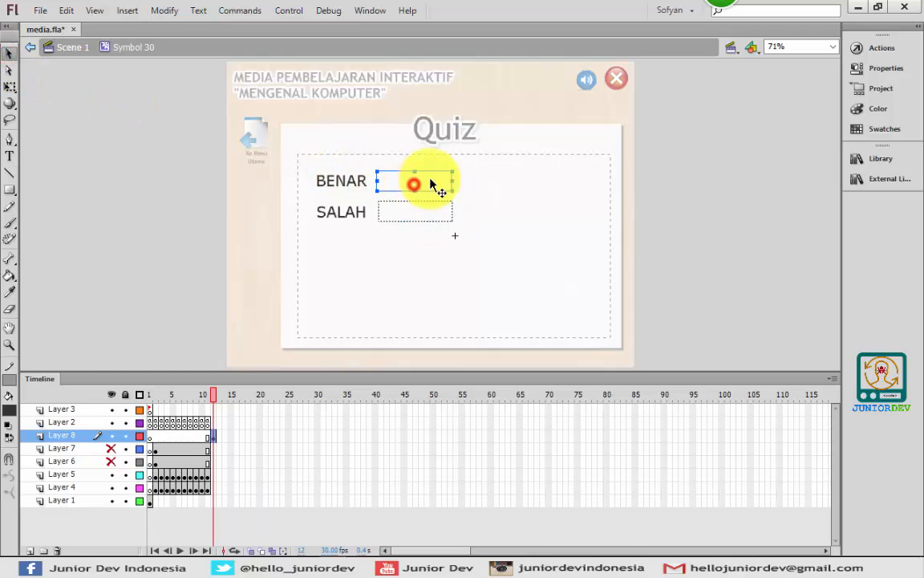
left_click(884, 67)
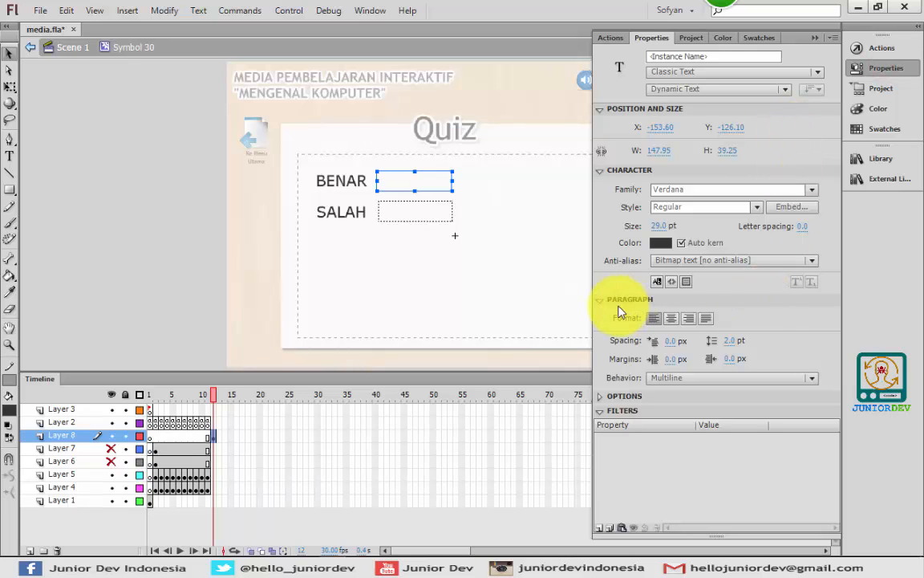
left_click(602, 299)
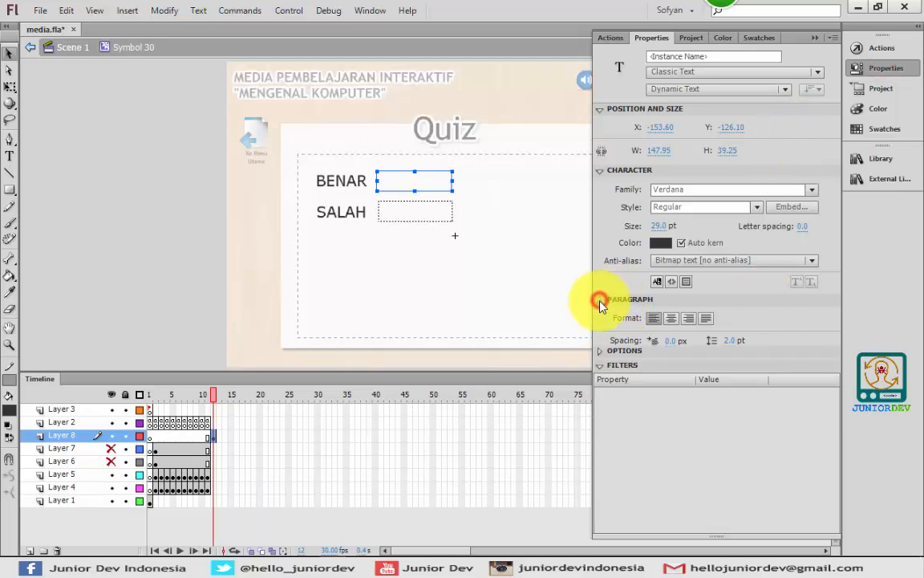
left_click(599, 314)
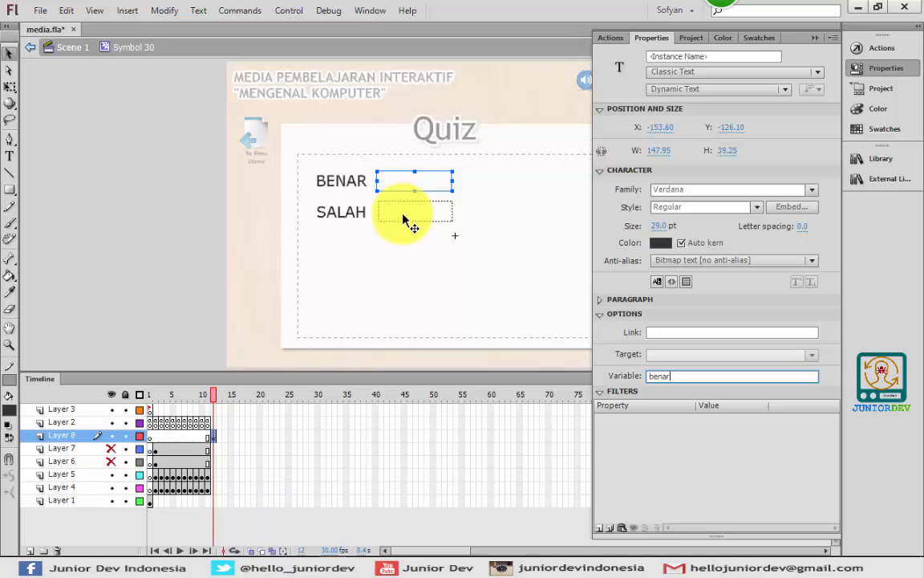
Assign the variable "salah" to the dynamic text field beside the "SALAH" label, and deselect it
left_click(405, 213)
left_click(702, 376)
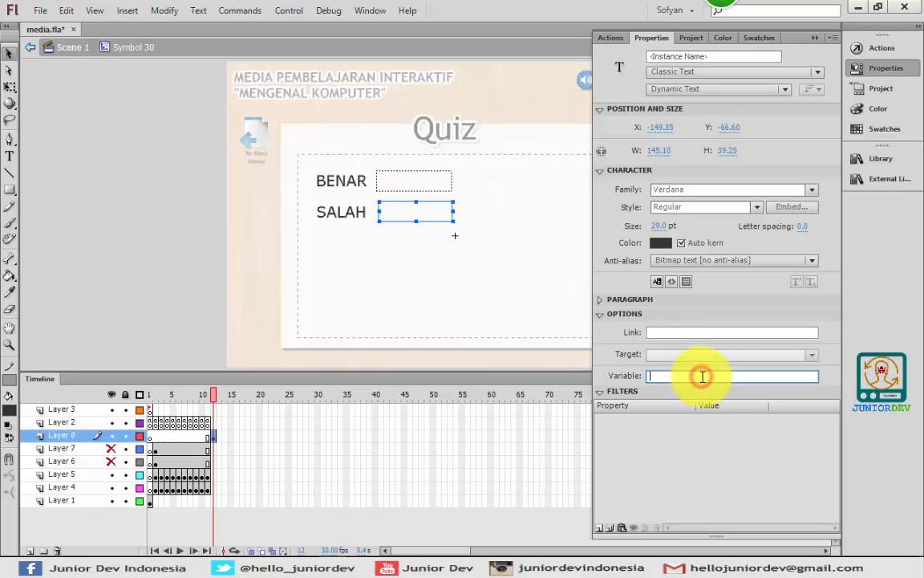
type("salah")
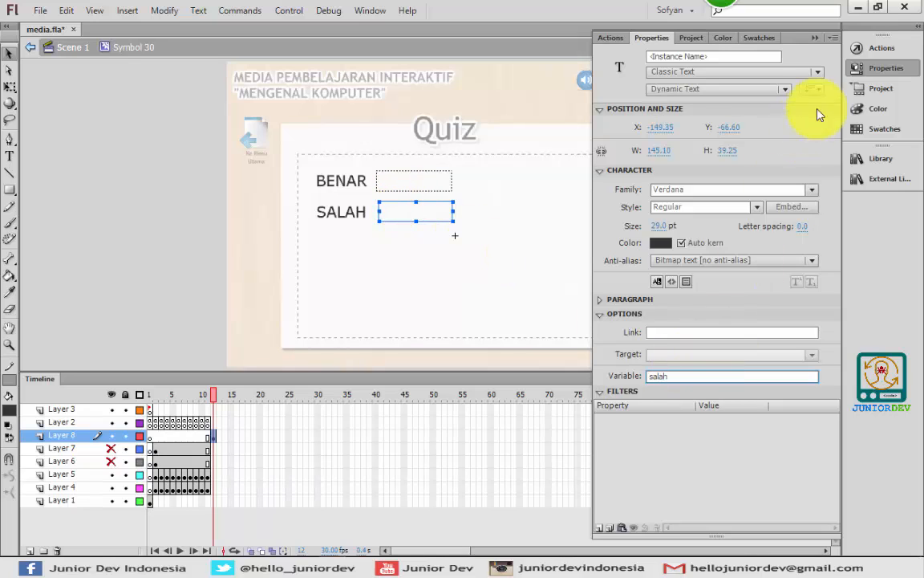
left_click(883, 68)
left_click(712, 213)
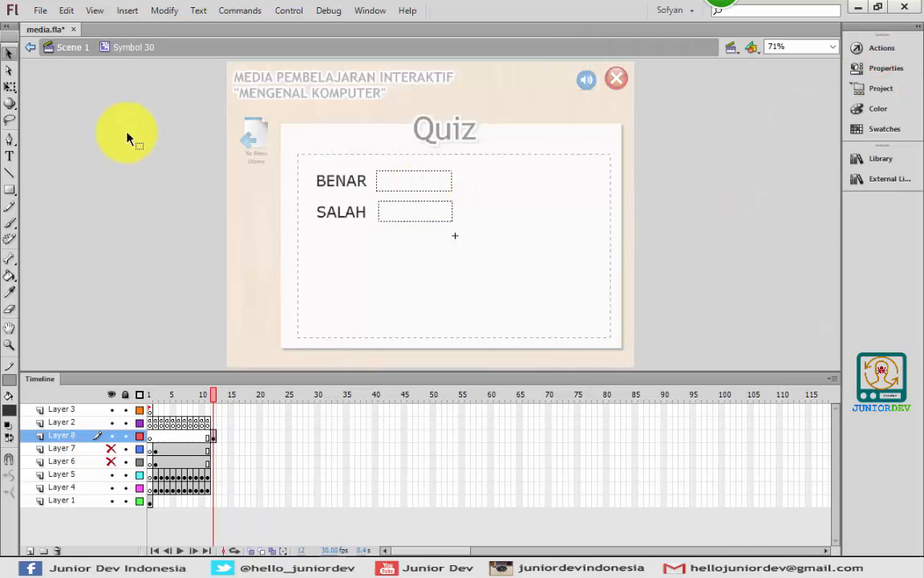
left_click(7, 164)
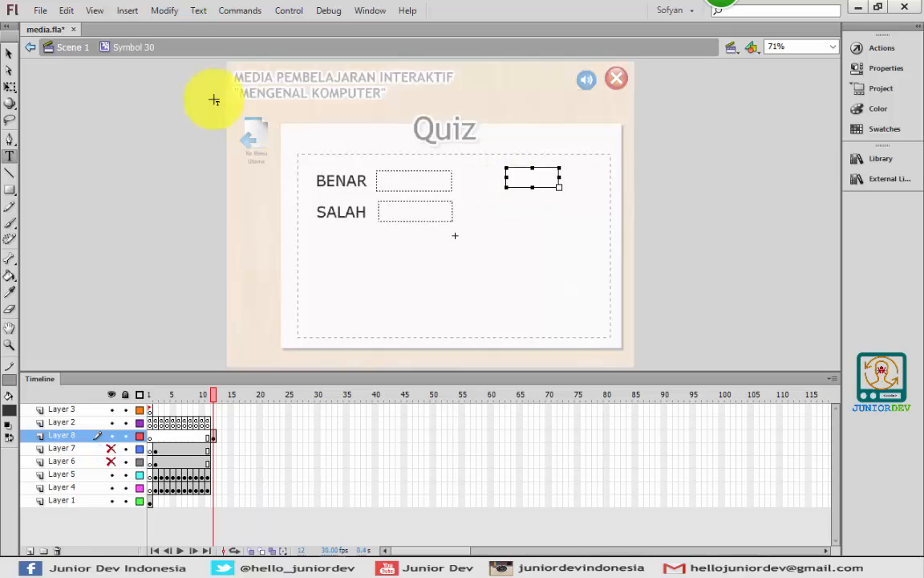
left_click(8, 53)
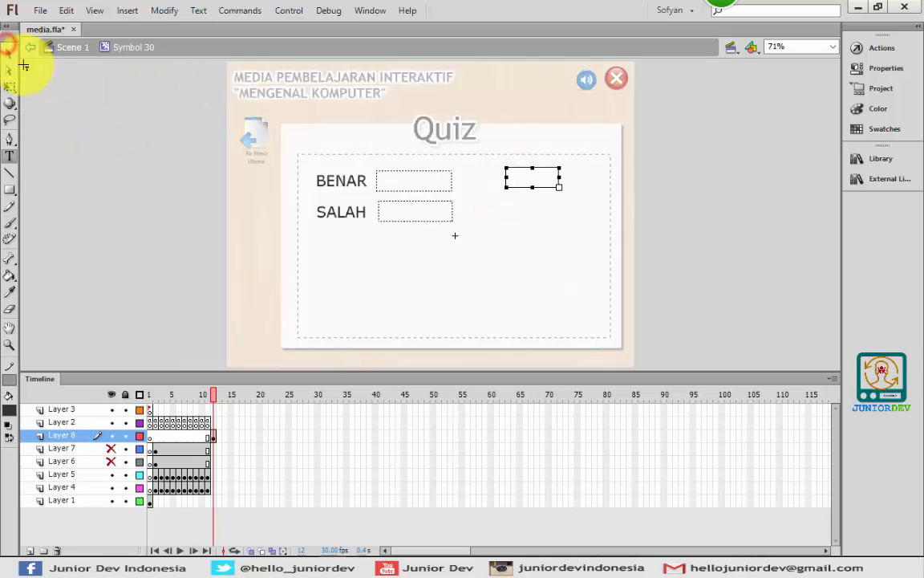
left_click(142, 169)
left_click_drag(537, 183, 538, 227)
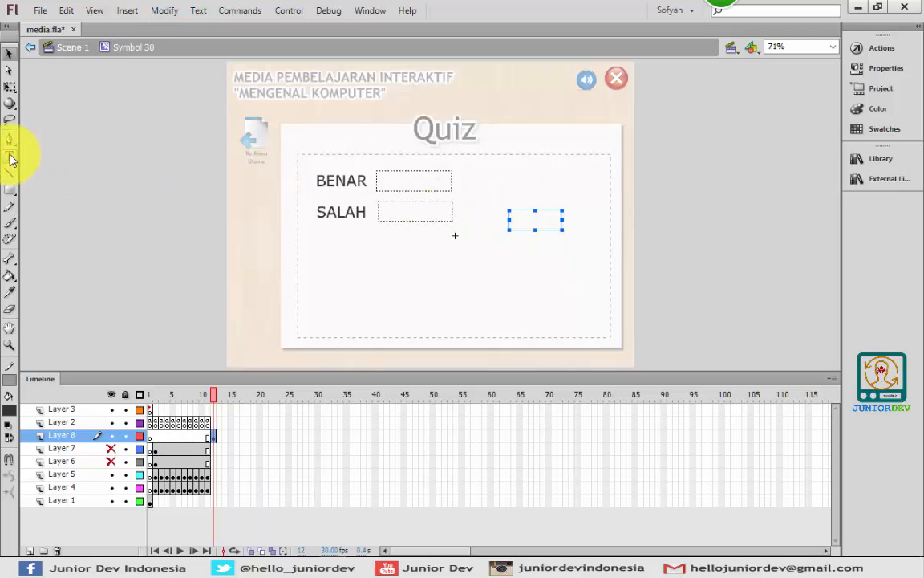
Switch the text type to Static Text and add a "SKOR" label to the right of the "BENAR" field
left_click(865, 68)
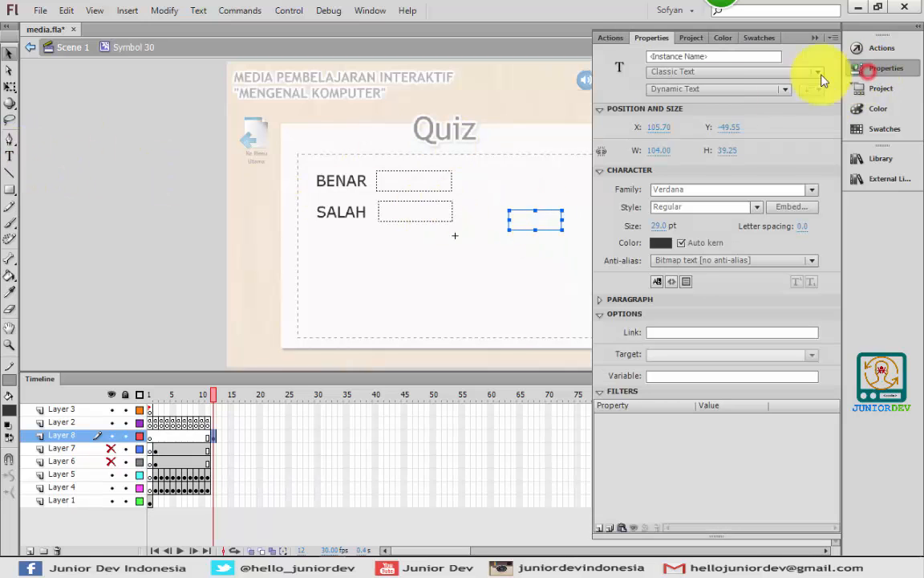
left_click(718, 89)
left_click(675, 105)
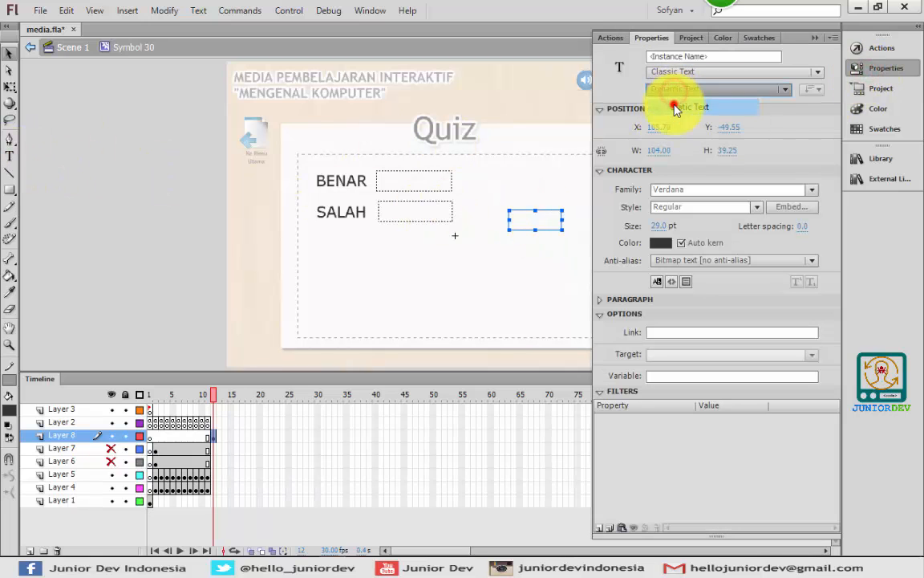
left_click(872, 69)
left_click(10, 156)
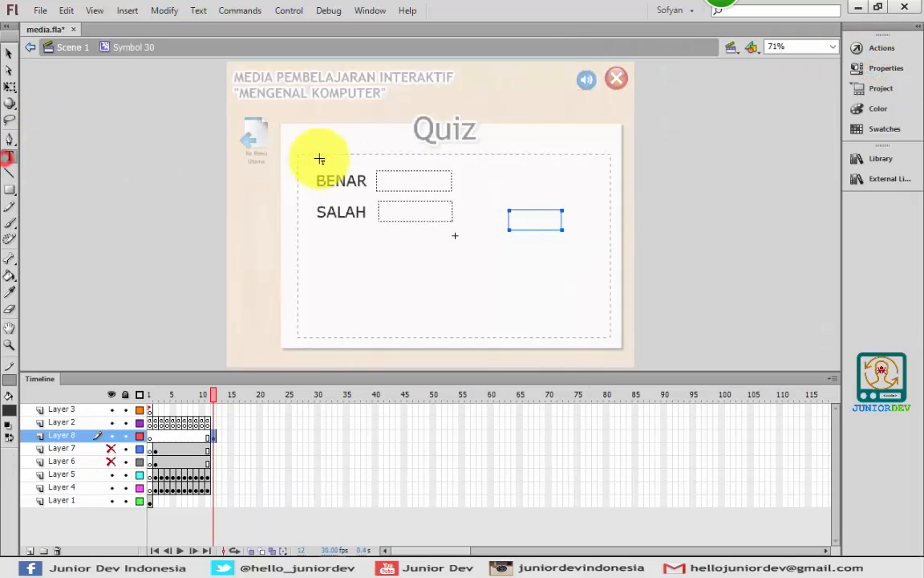
left_click(517, 188)
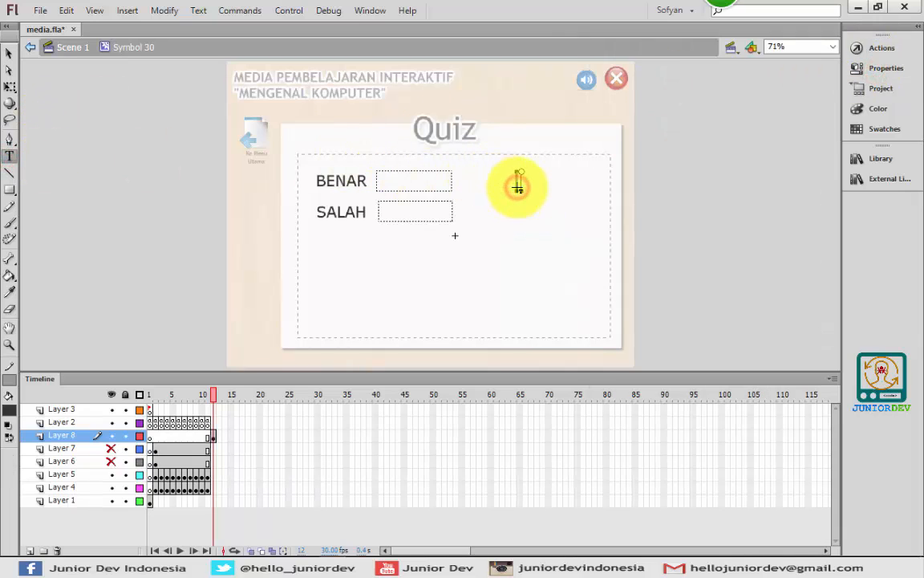
type("SKOR")
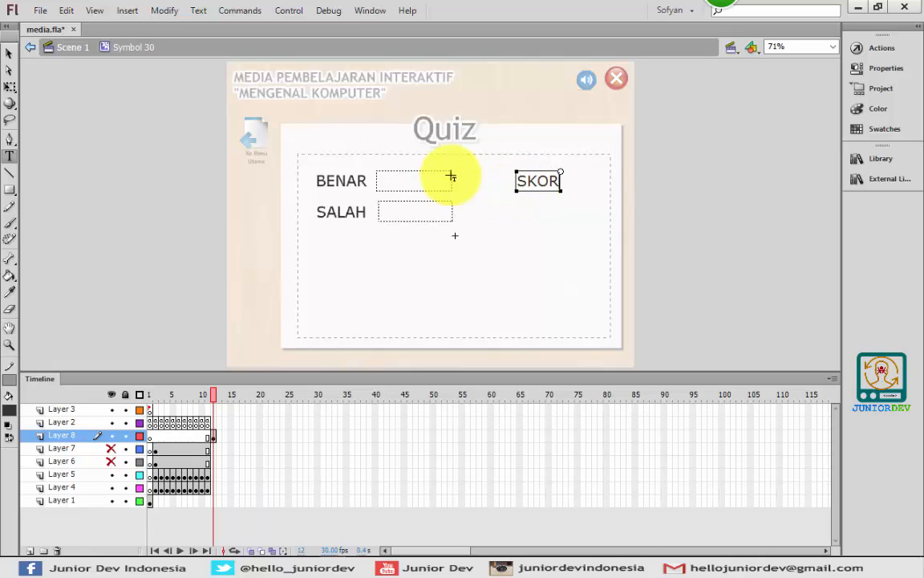
left_click(9, 53)
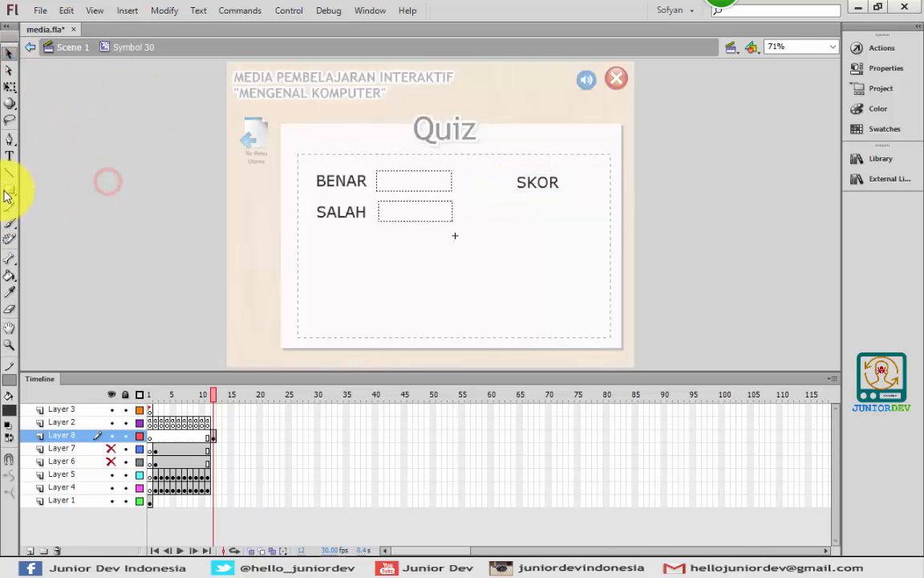
Set the Text tool to Dynamic Text and draw an empty field about 188 px wide below the "SKOR" label
left_click(10, 155)
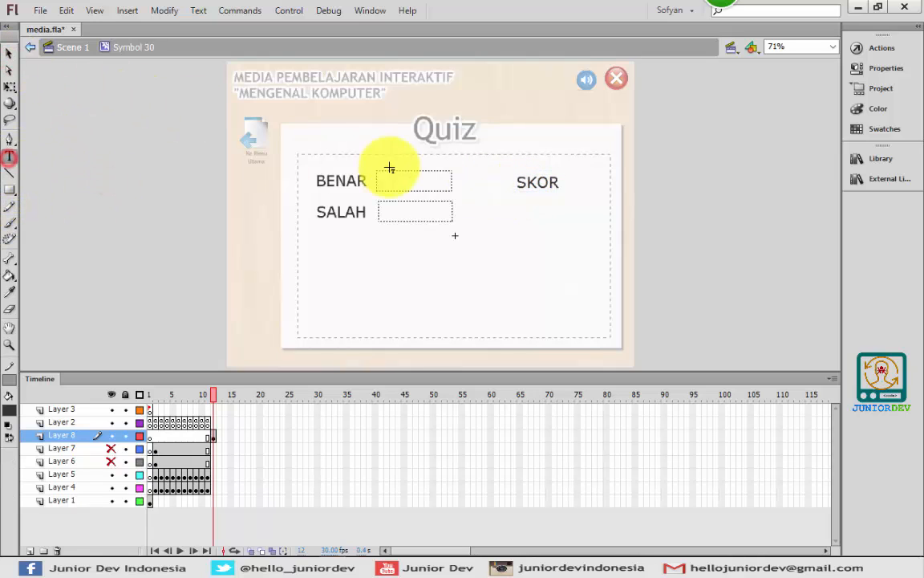
left_click(887, 68)
left_click(664, 88)
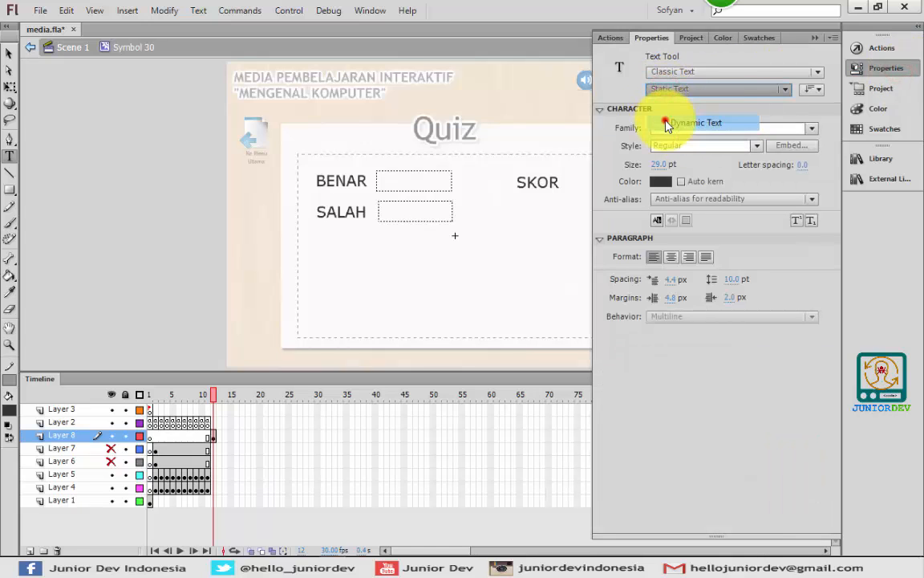
left_click(692, 123)
left_click(855, 70)
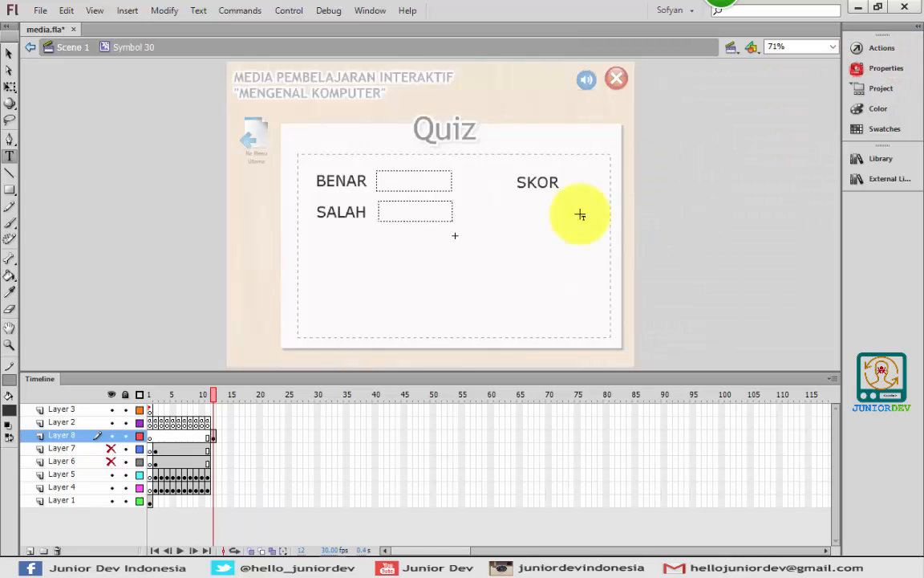
left_click(502, 219)
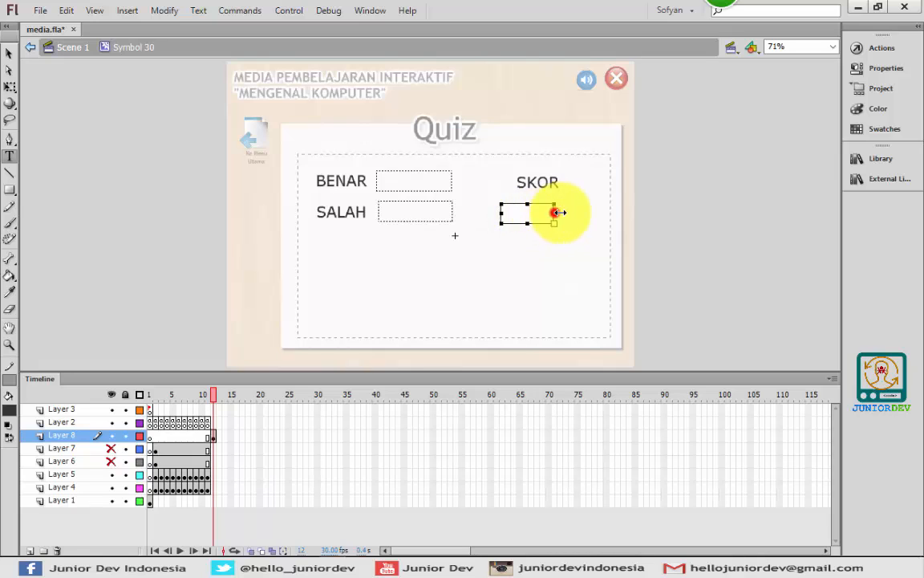
left_click_drag(556, 213, 597, 213)
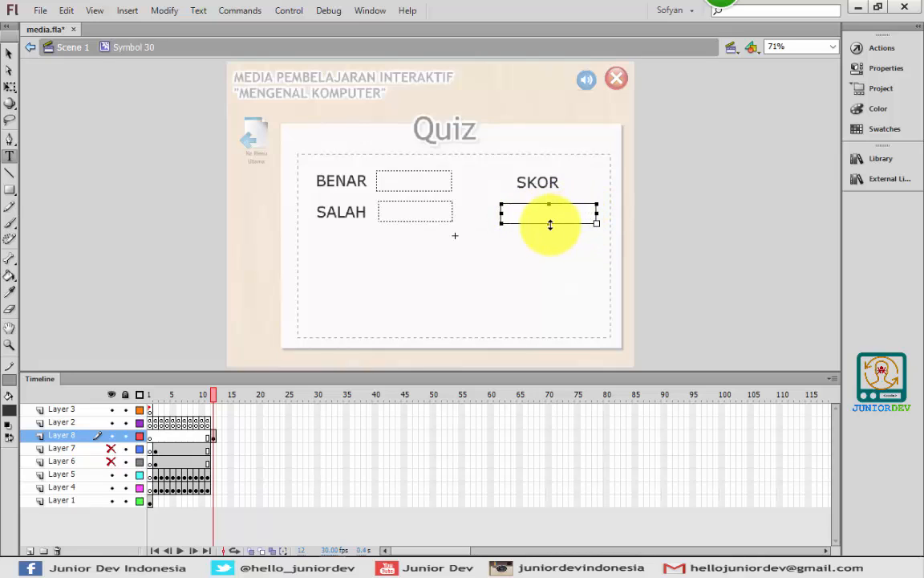
Nudge the dynamic field beside "SALAH" slightly left to line up with the "BENAR" field, and deselect it
left_click(6, 55)
left_click(398, 179)
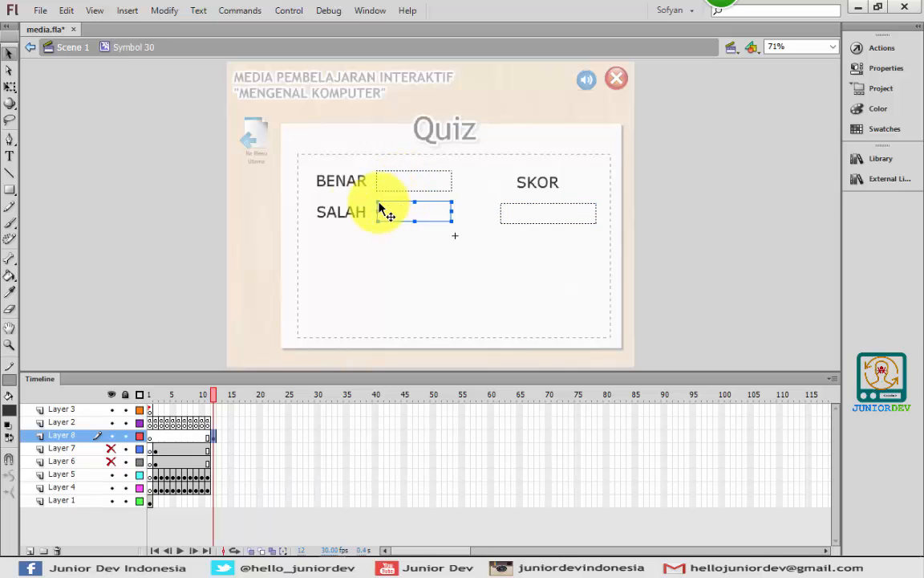
left_click(165, 189)
Center-align the text of the field below "SKOR" and set its font size to 43 pt
left_click(554, 213)
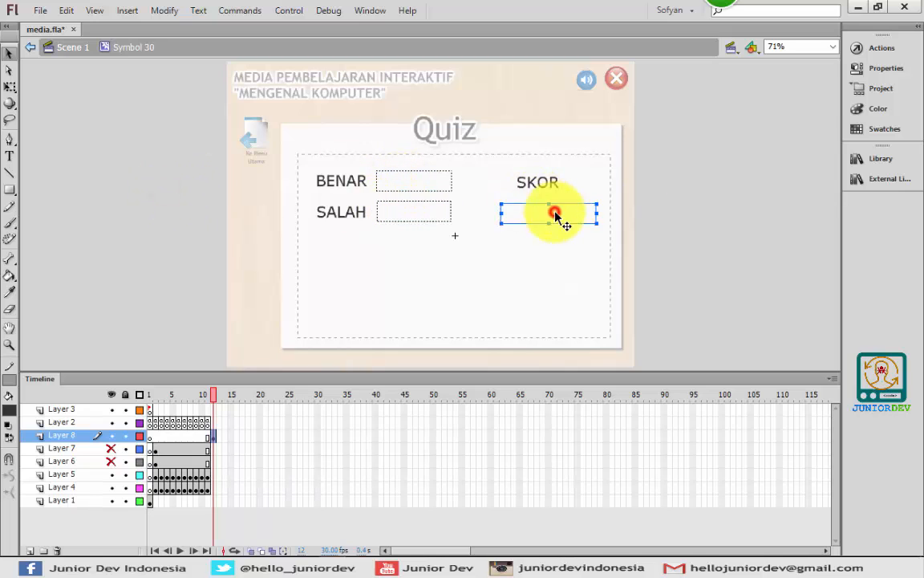
left_click(884, 69)
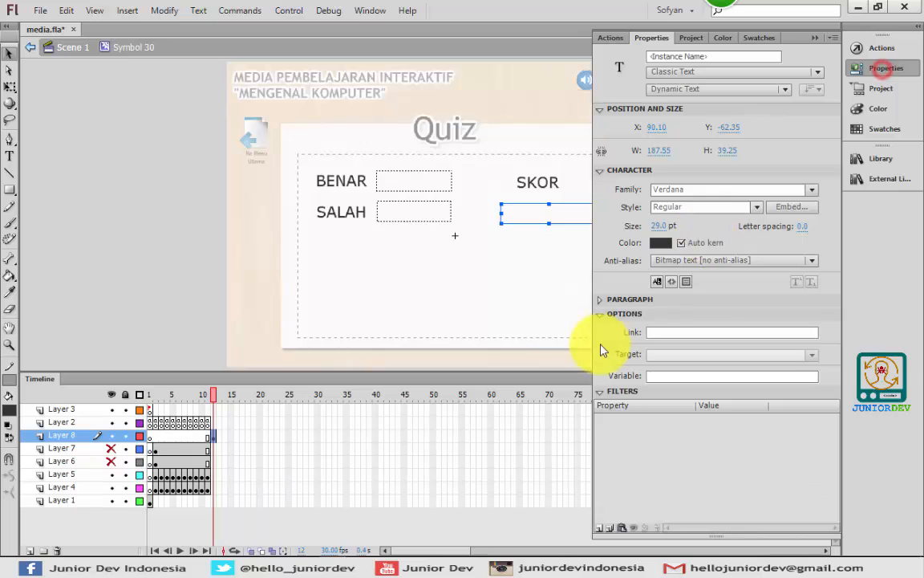
left_click(606, 300)
left_click(670, 319)
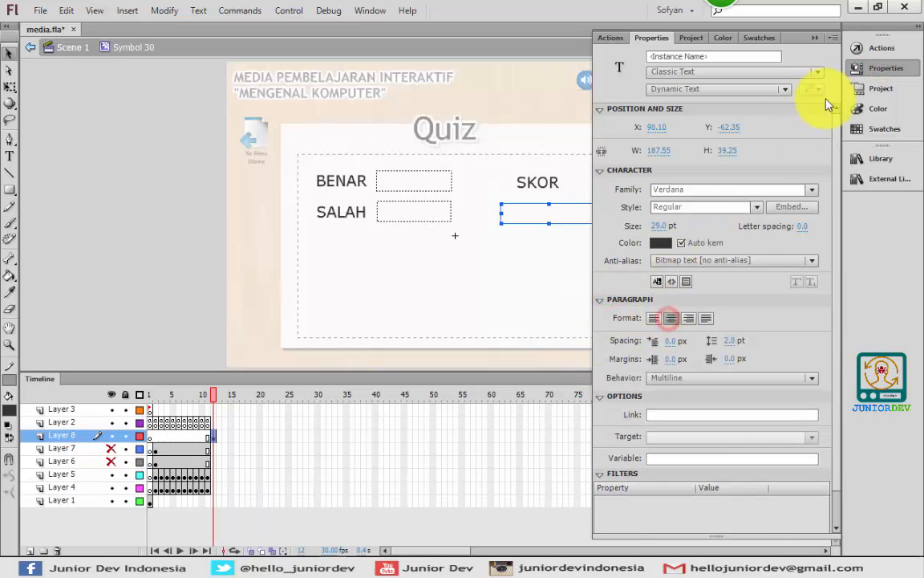
left_click(657, 225)
left_click_drag(657, 225, 664, 225)
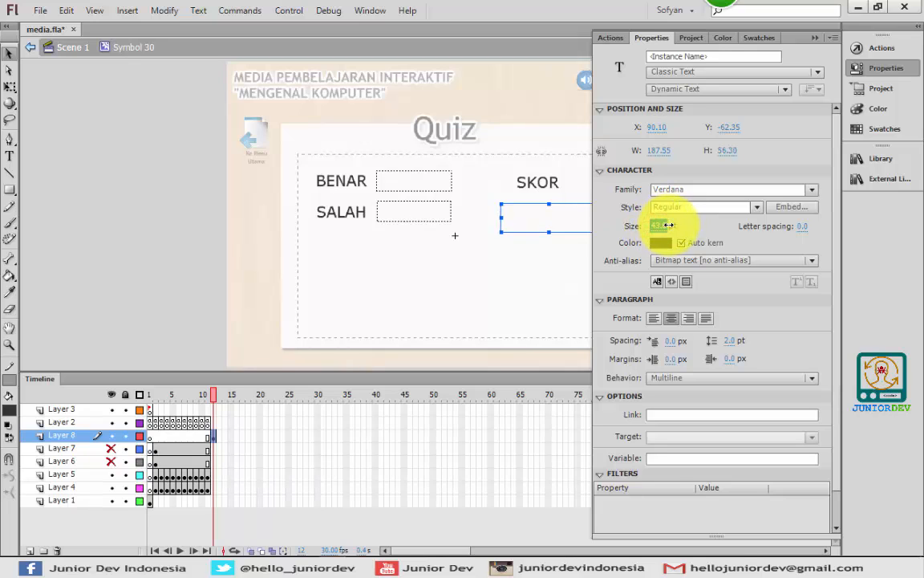
Set the score field's text color to orange and shift the field slightly left to center it under the "SKOR" label
left_click(661, 242)
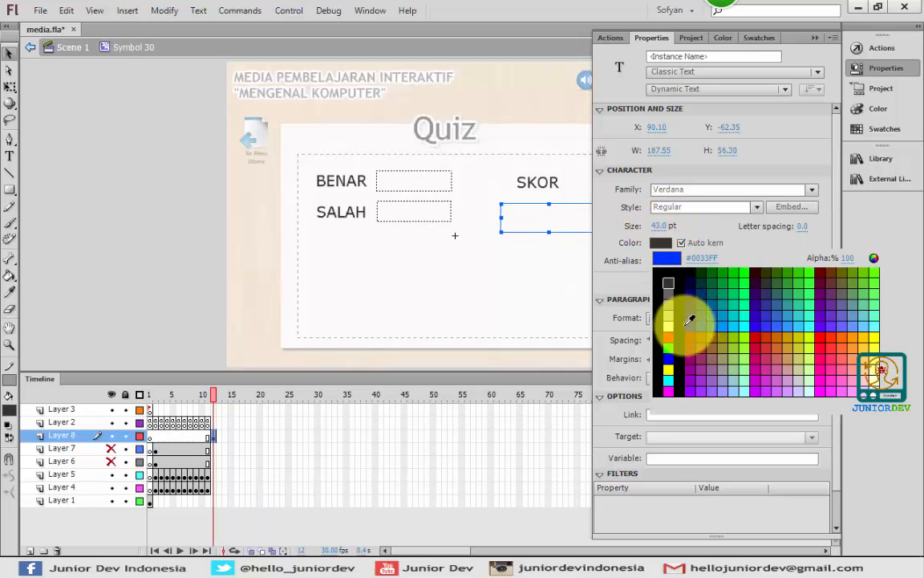
left_click(845, 333)
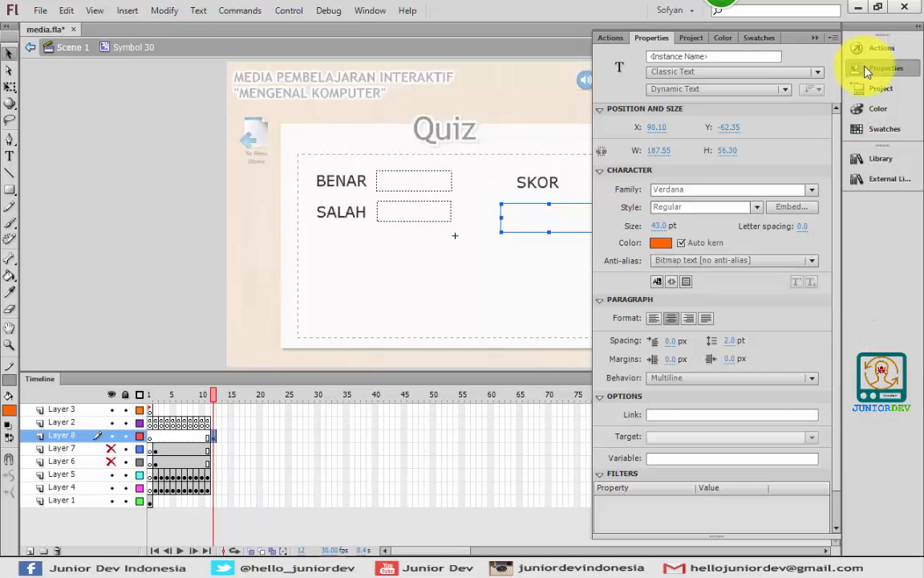
left_click(857, 68)
left_click(574, 224)
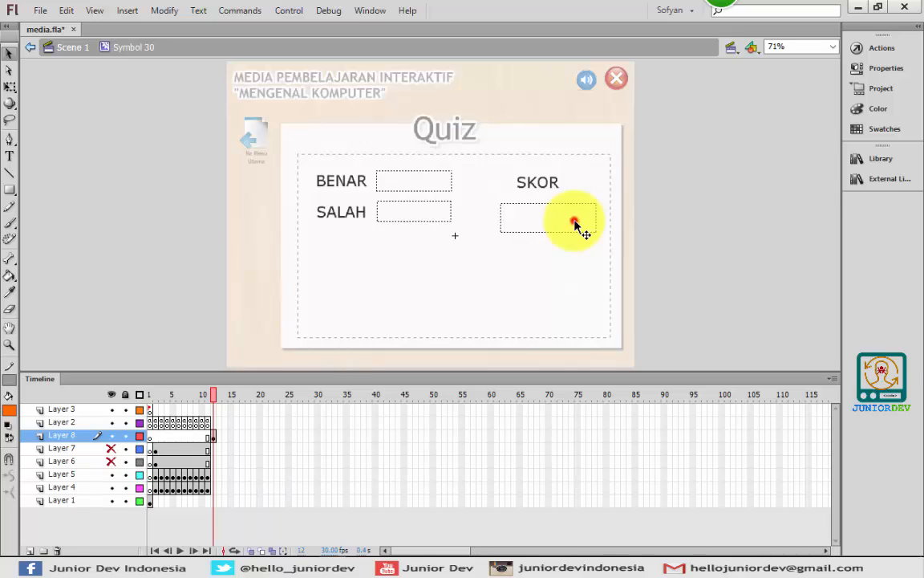
left_click_drag(574, 224, 570, 225)
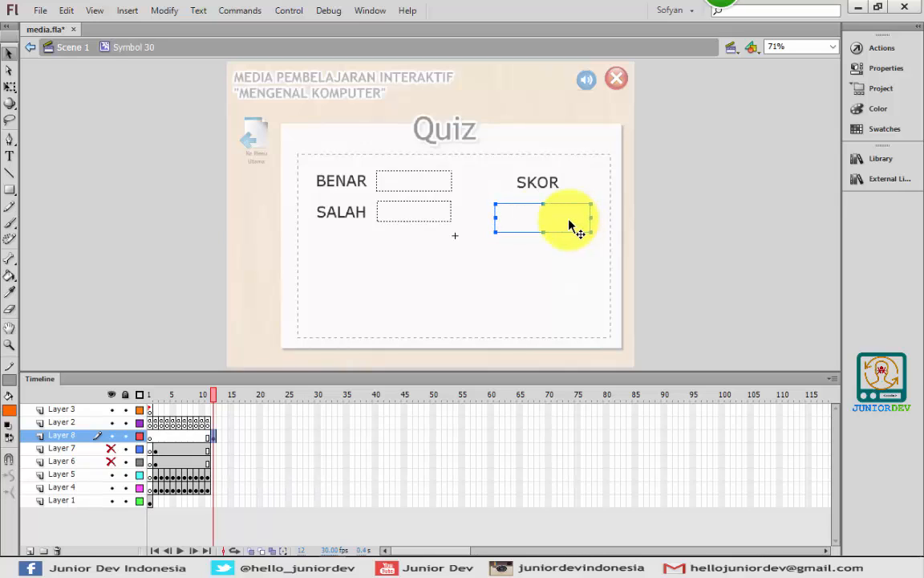
Draw a dynamic text field about 545 px wide across the content area, below the "SALAH" row and the score field
left_click(9, 156)
left_click_drag(324, 269, 595, 258)
left_click(10, 53)
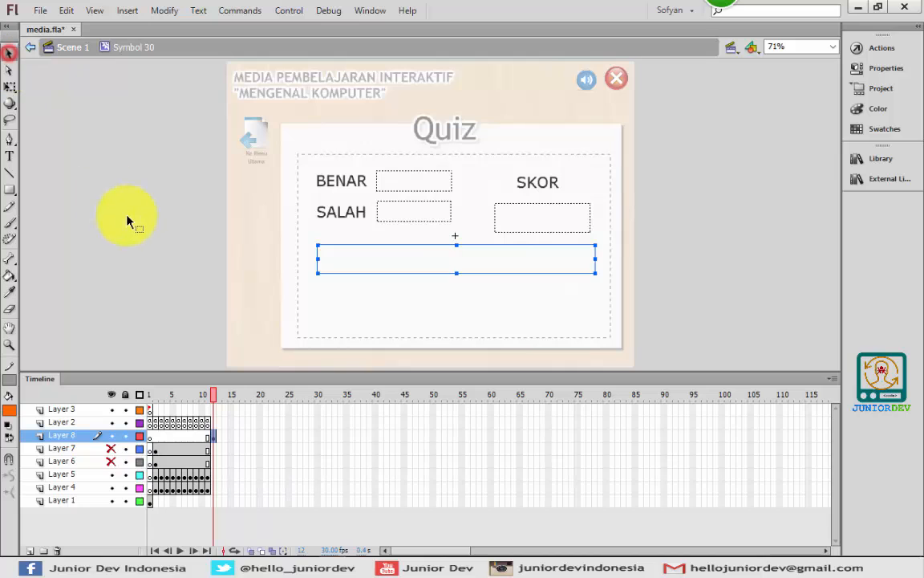
Format the wide bottom text field with size 31 pt, gray color #666666 and Italic style, and deselect it
left_click(440, 250)
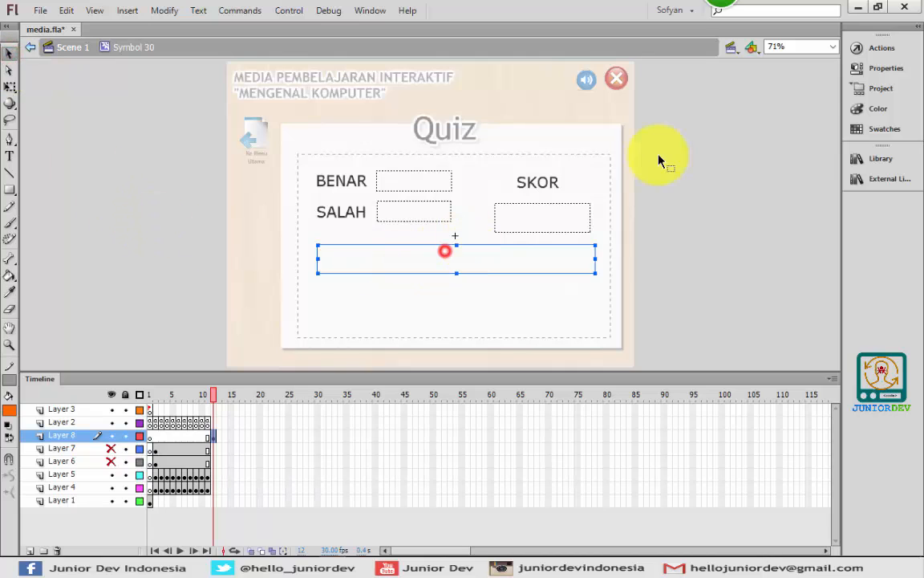
left_click(882, 68)
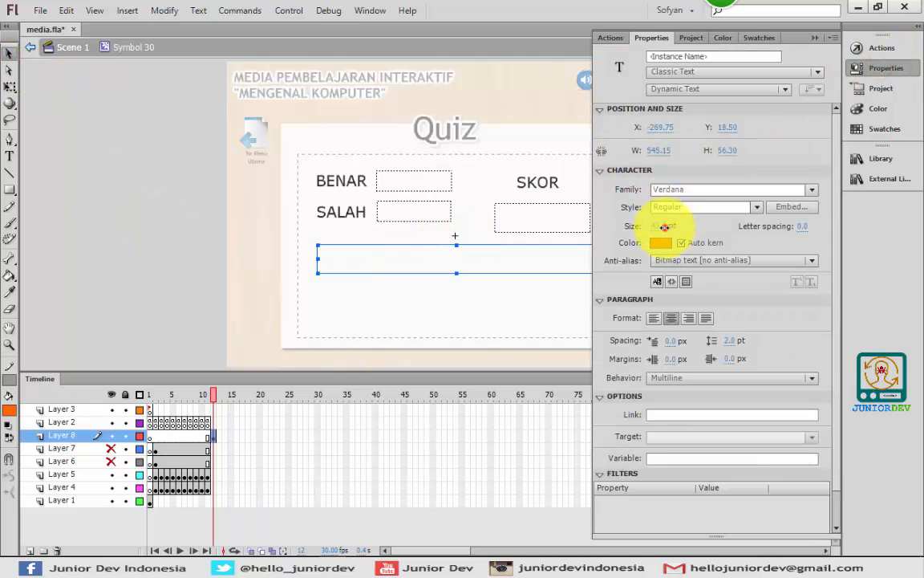
double_click(510, 261)
left_click_drag(456, 270, 456, 264)
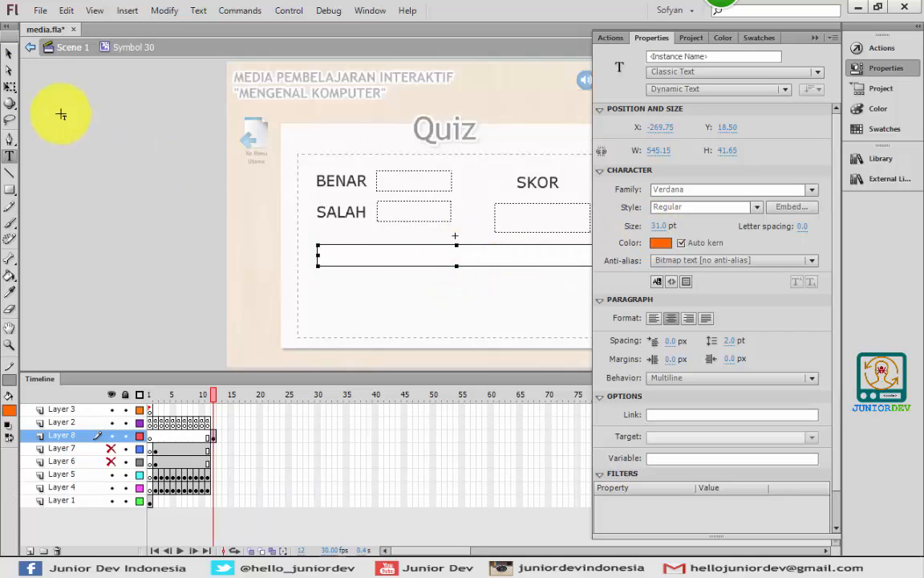
left_click(9, 51)
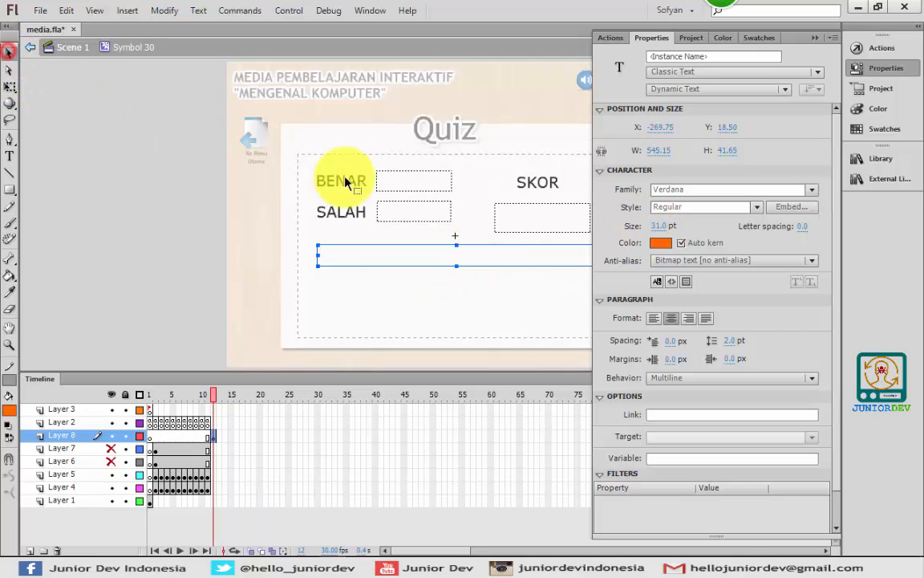
left_click(659, 242)
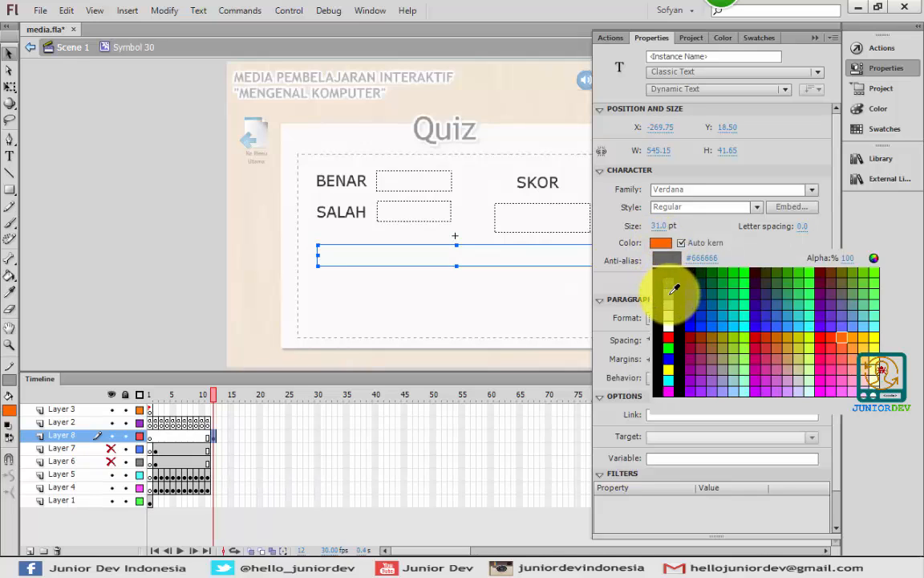
left_click(670, 289)
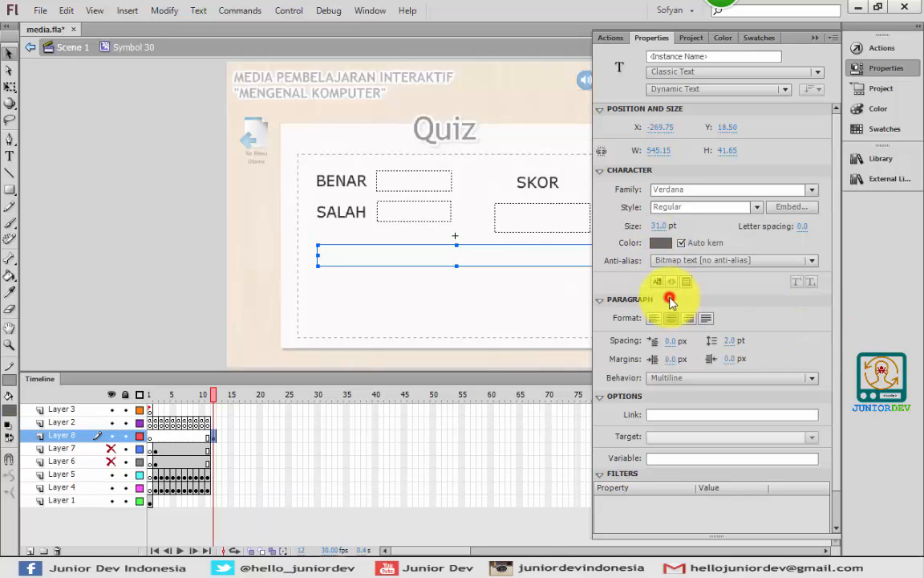
left_click(756, 207)
left_click(725, 239)
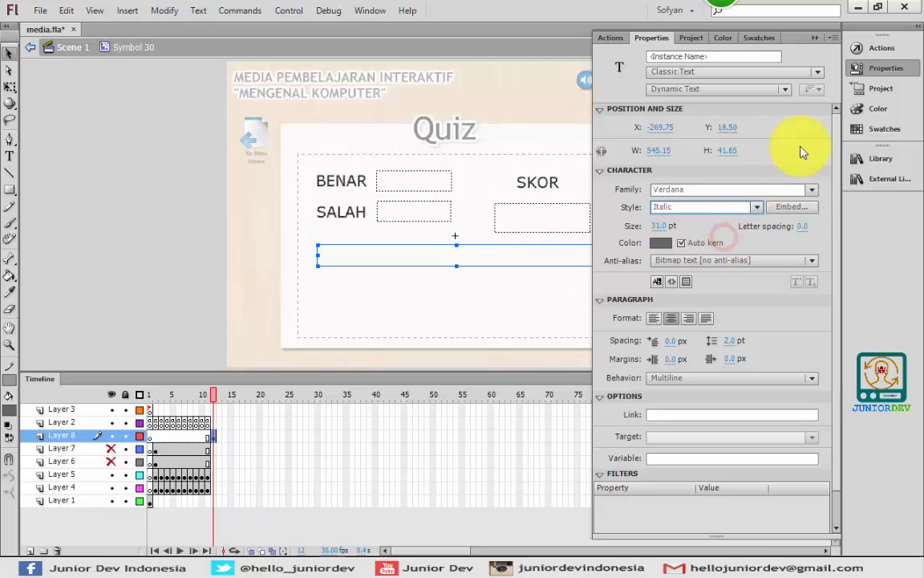
left_click(880, 70)
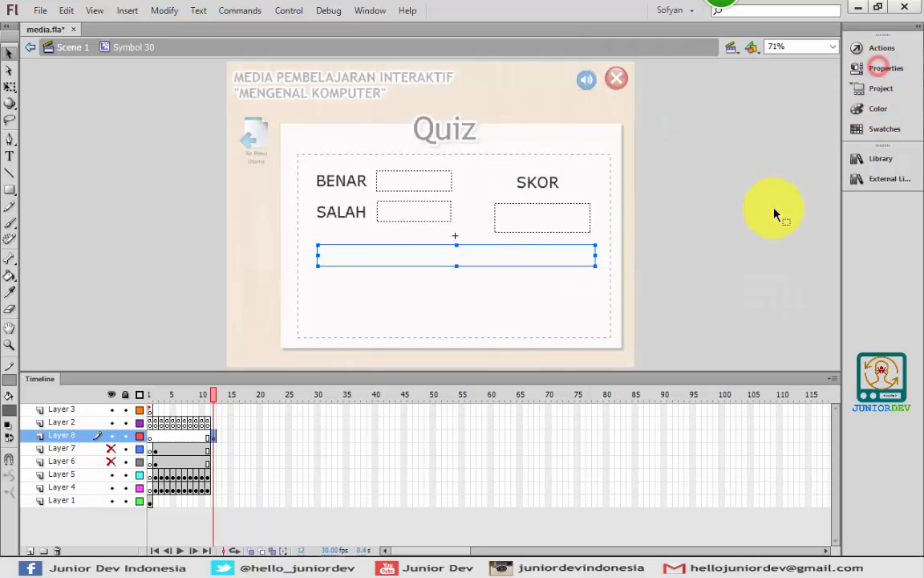
left_click(773, 210)
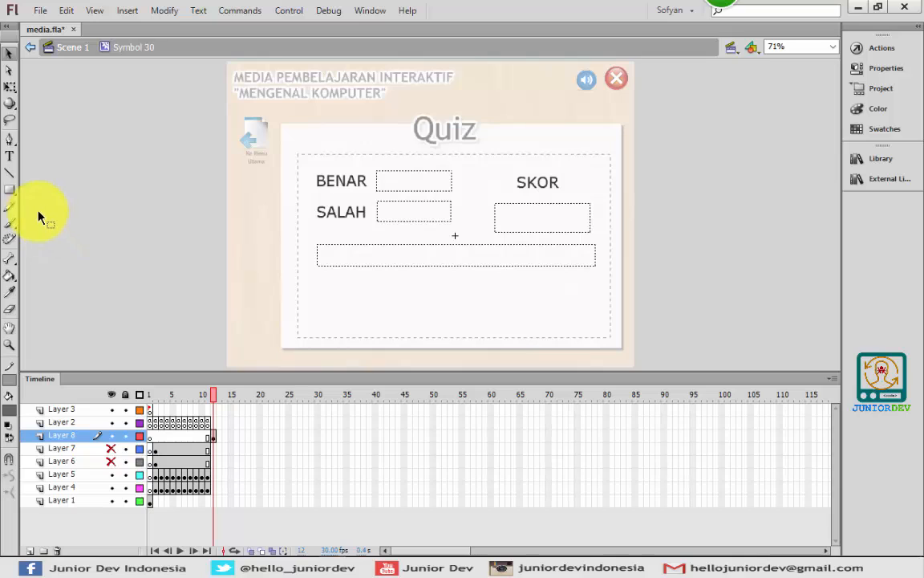
left_click(883, 84)
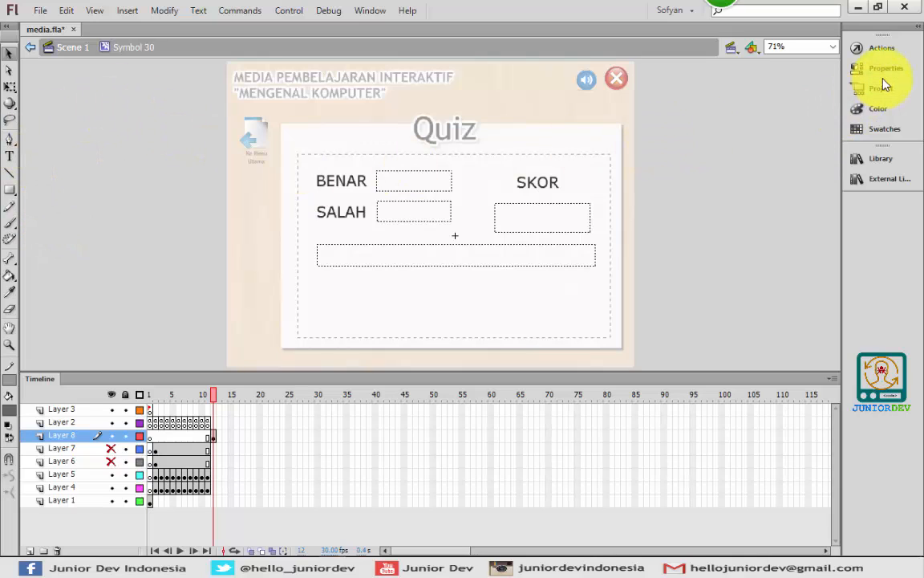
mouse_move(884, 84)
left_mouse_down()
mouse_move(886, 116)
mouse_move(881, 76)
left_mouse_up()
left_click(880, 78)
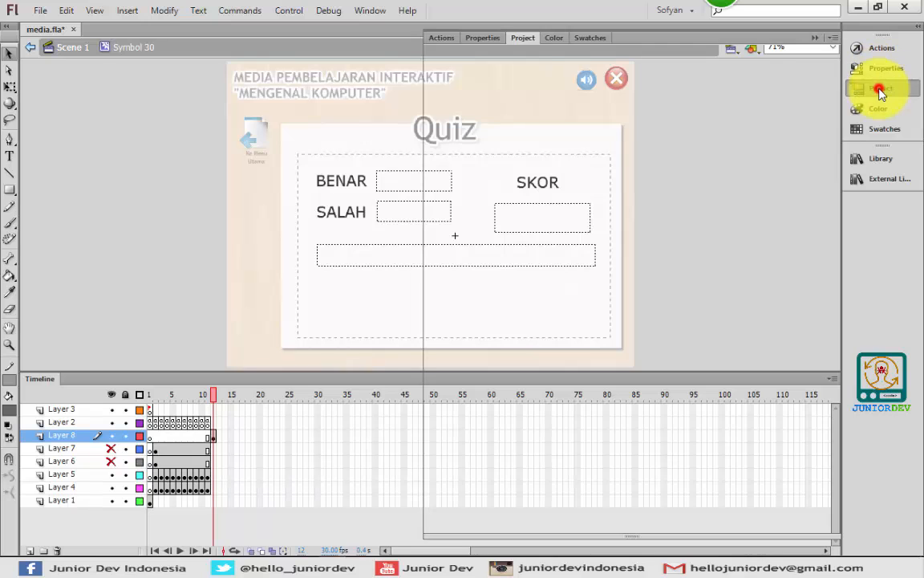
Place the green "gel Left" playback button from the external library on the stage, centered below the wide message field
left_click(876, 74)
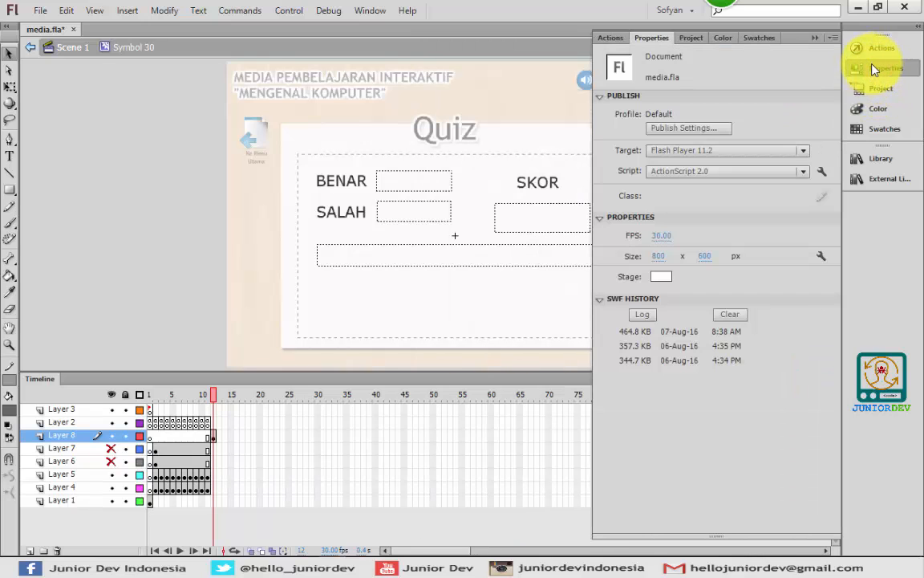
left_click(879, 178)
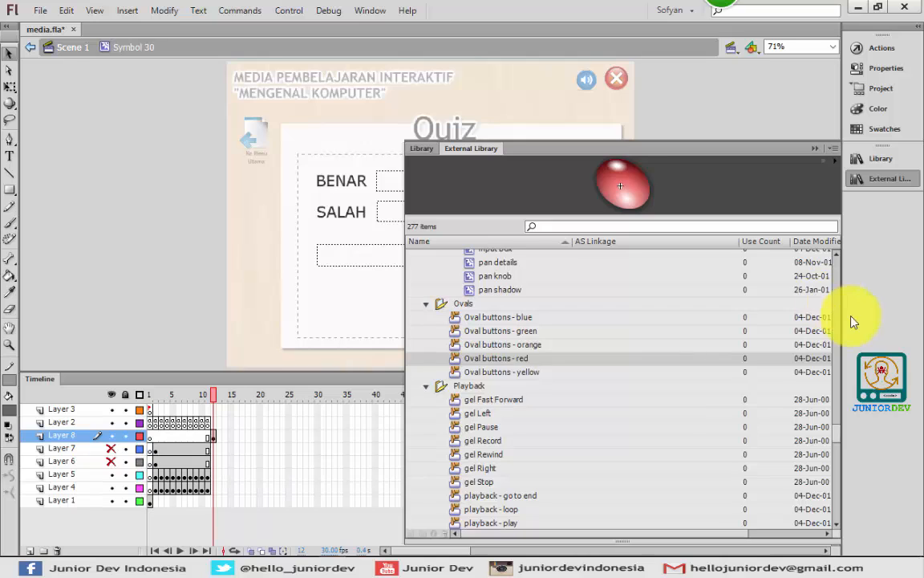
left_click(499, 371)
left_click(489, 345)
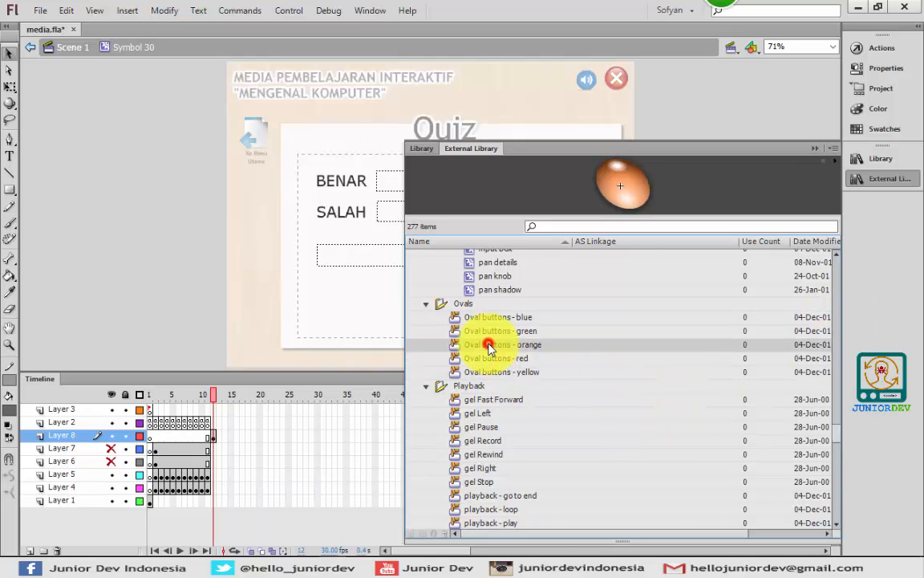
left_click(478, 413)
left_click(478, 403)
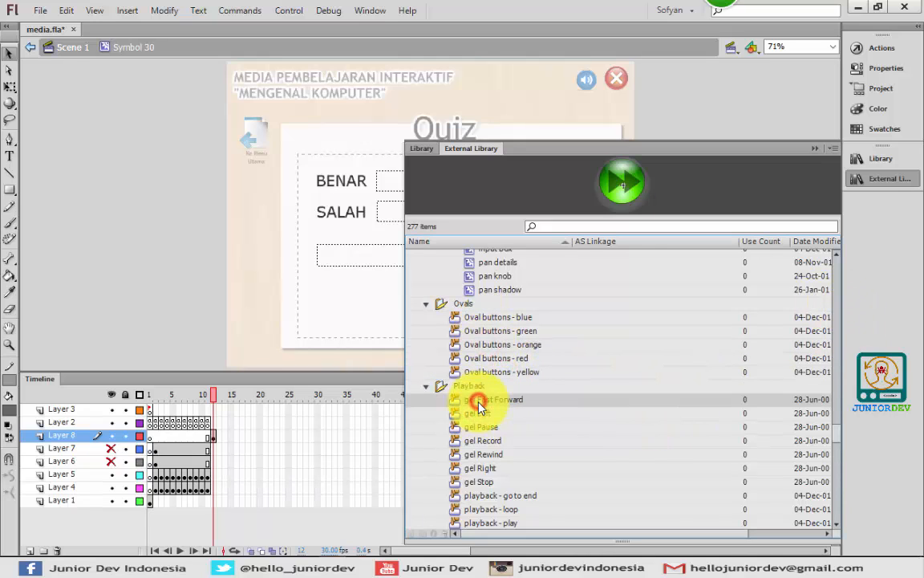
left_click(482, 414)
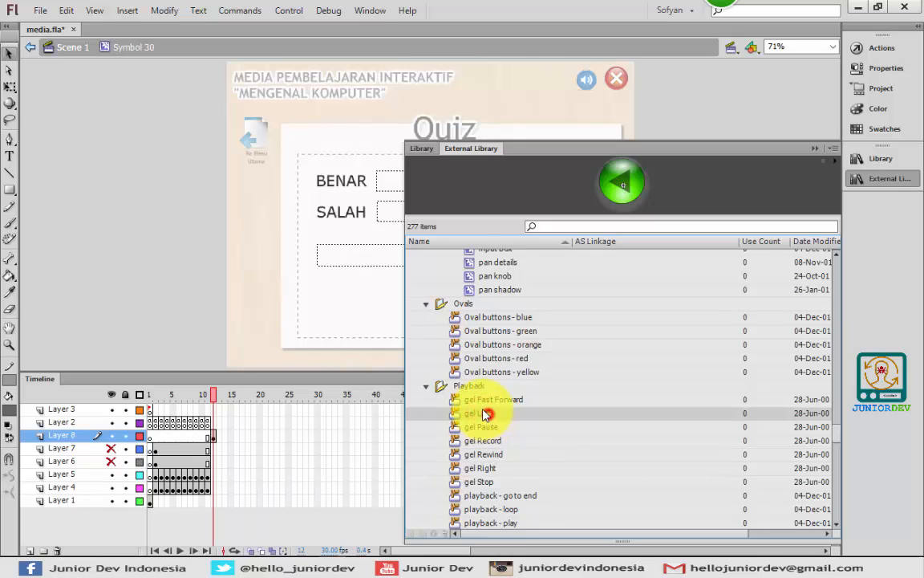
left_click_drag(485, 414, 372, 301)
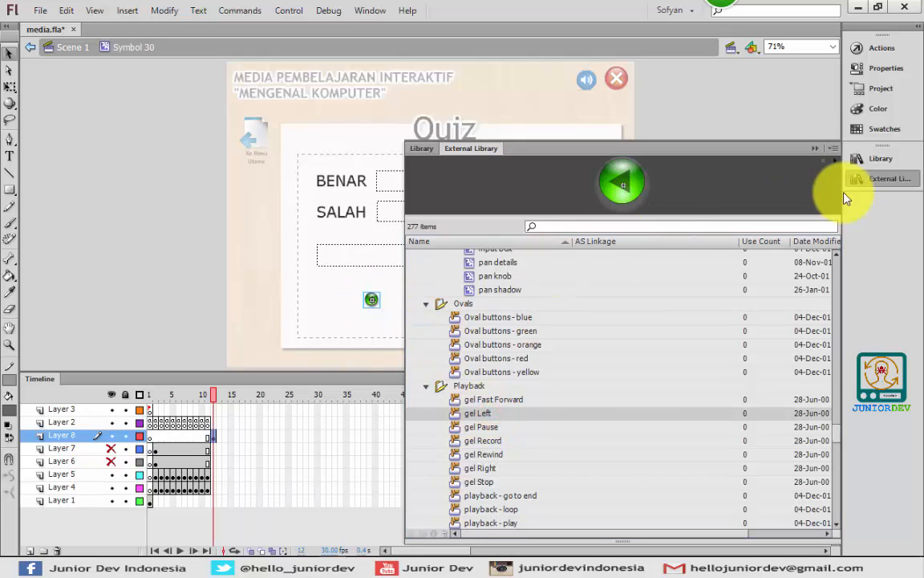
left_click(891, 179)
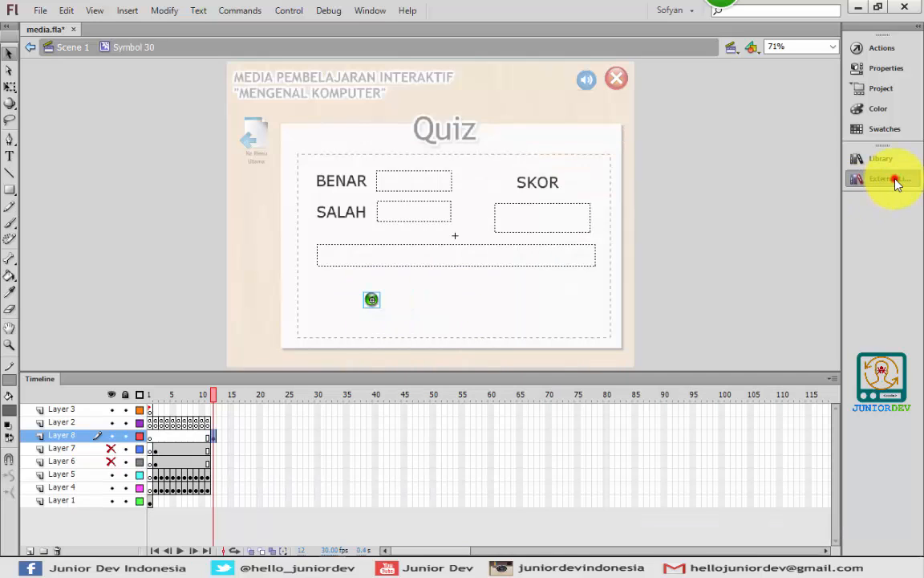
left_click(374, 301)
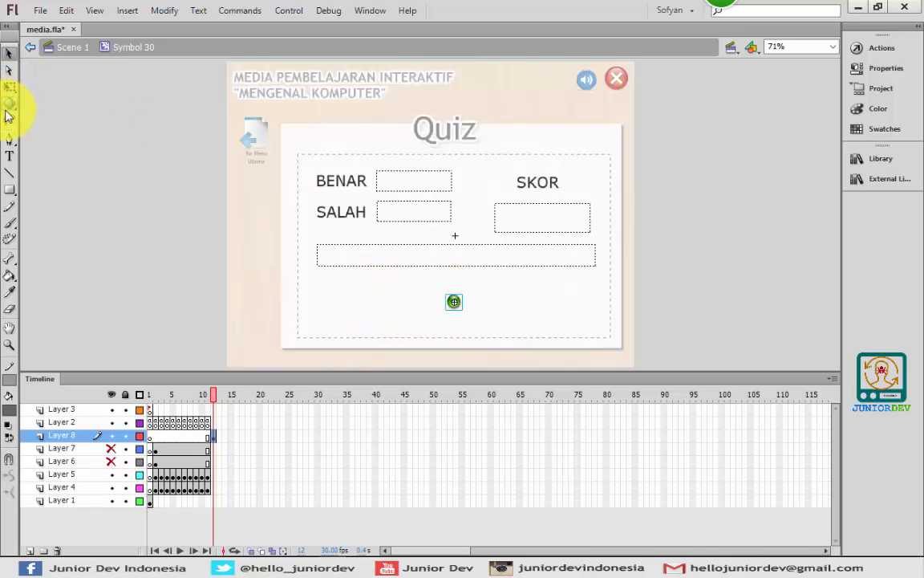
Add a text field reading "kembali" beside the green button
left_click(10, 156)
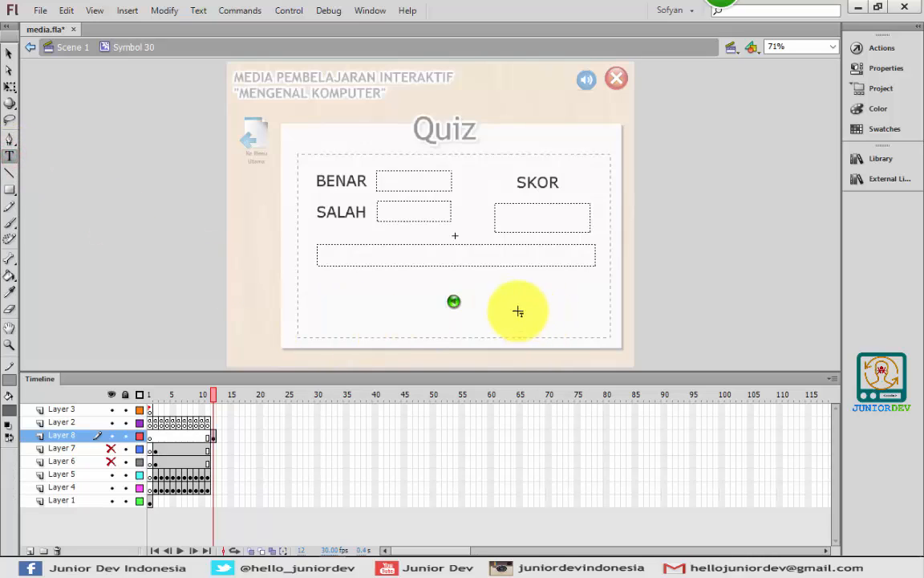
left_click_drag(491, 290, 545, 311)
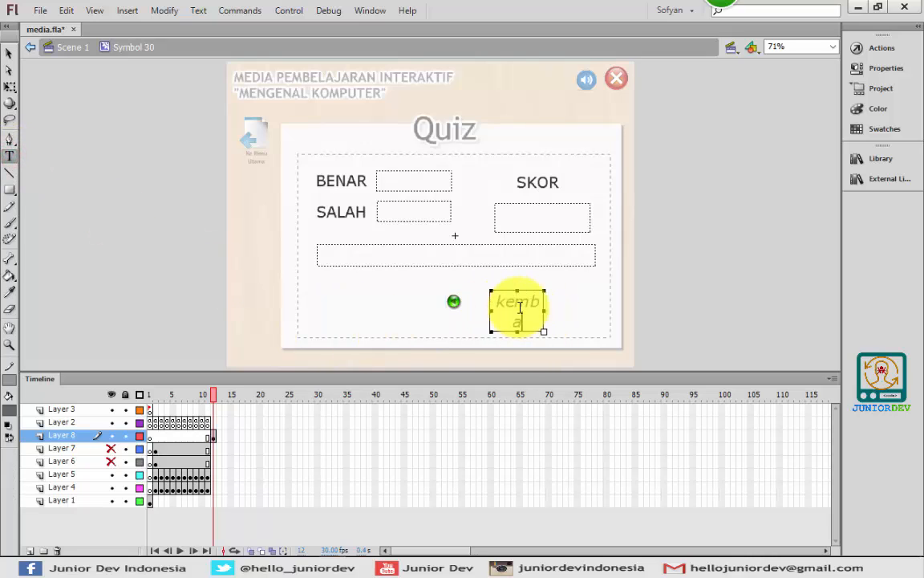
left_click(10, 56)
Set the "kembali" text to Regular style and change its type to Static Text
left_click(884, 68)
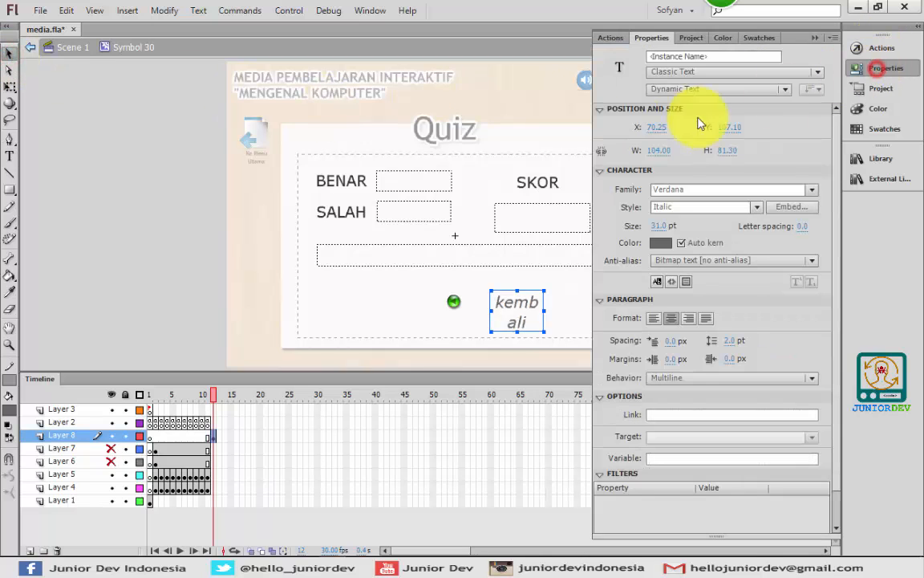
left_click(753, 210)
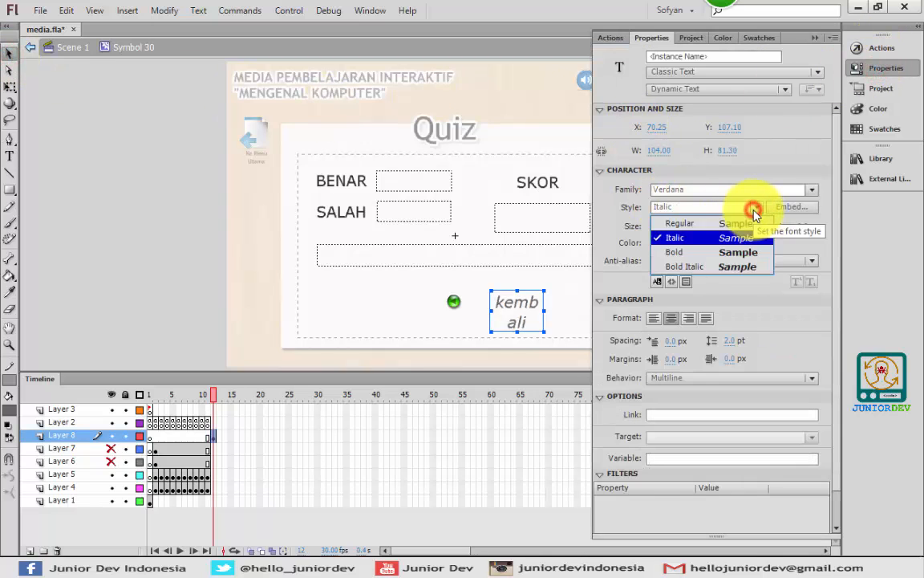
left_click(753, 210)
left_click(755, 206)
left_click(751, 225)
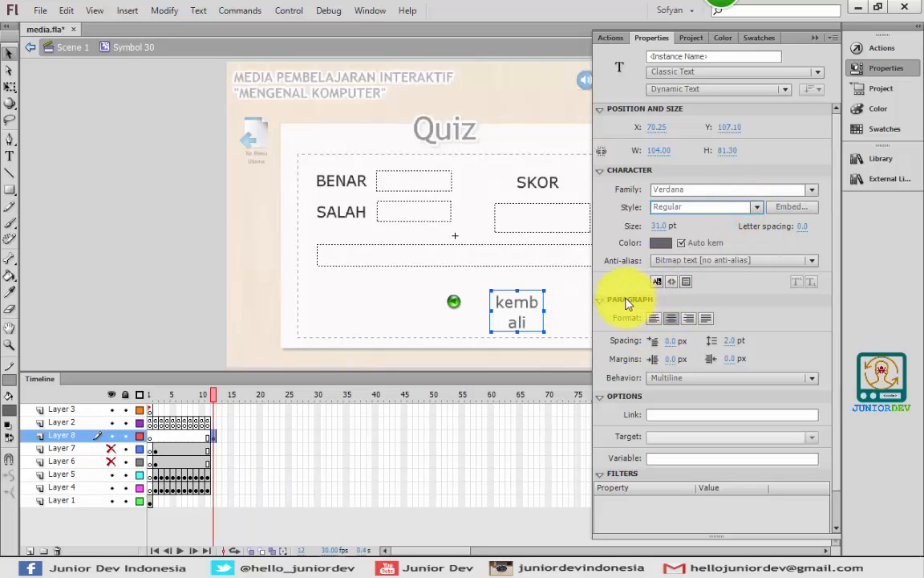
double_click(523, 313)
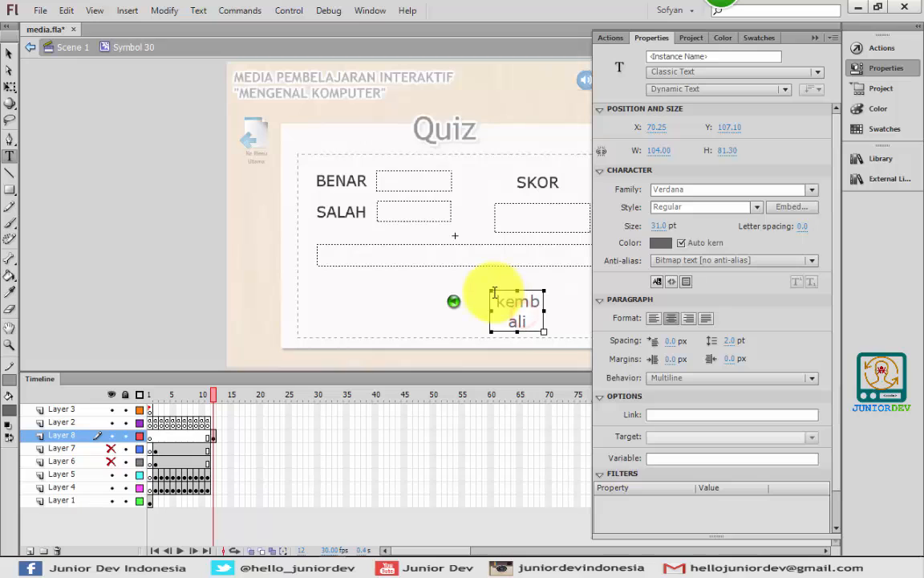
left_click(9, 53)
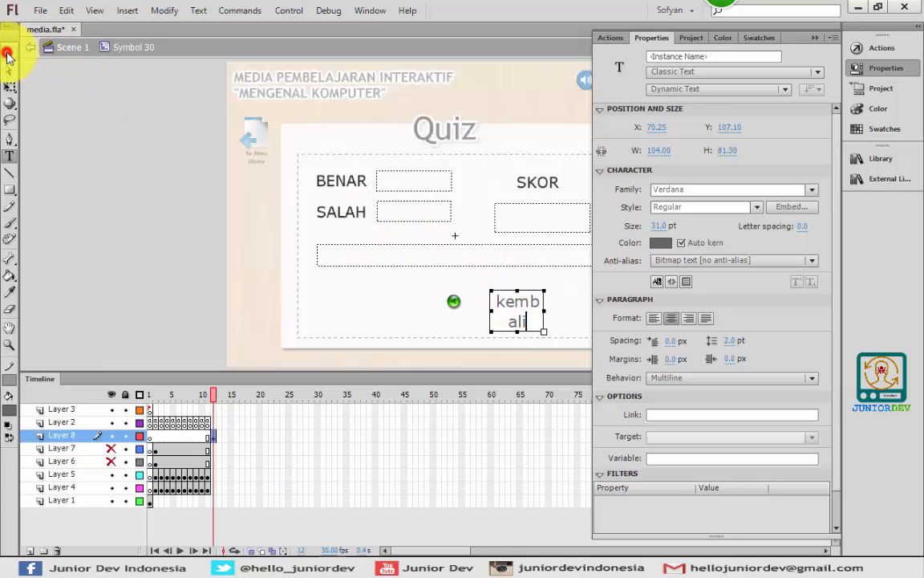
left_click(692, 90)
left_click(666, 104)
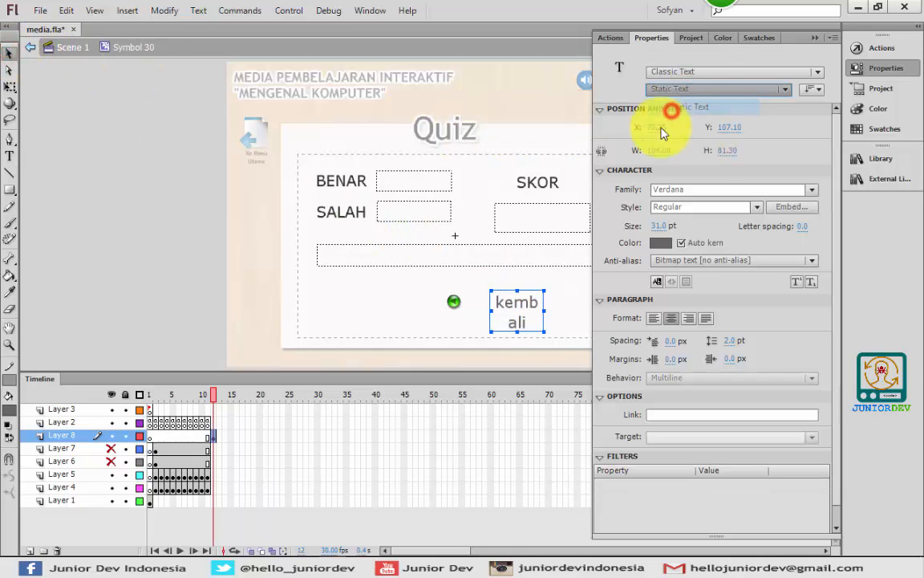
Widen the "kembali" text box to about 206 px so it fits one line, and move it next to the green button
double_click(513, 321)
left_click_drag(544, 289, 599, 292)
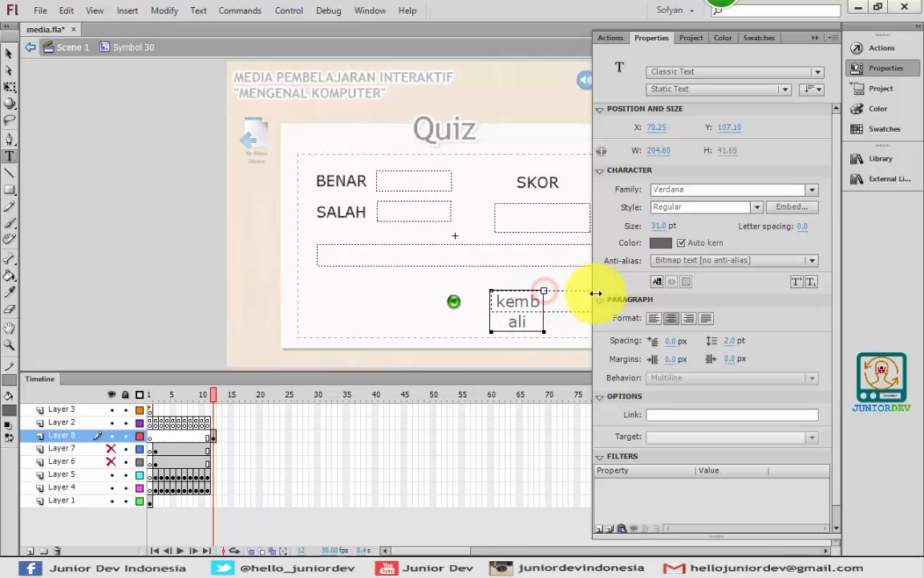
left_click(8, 55)
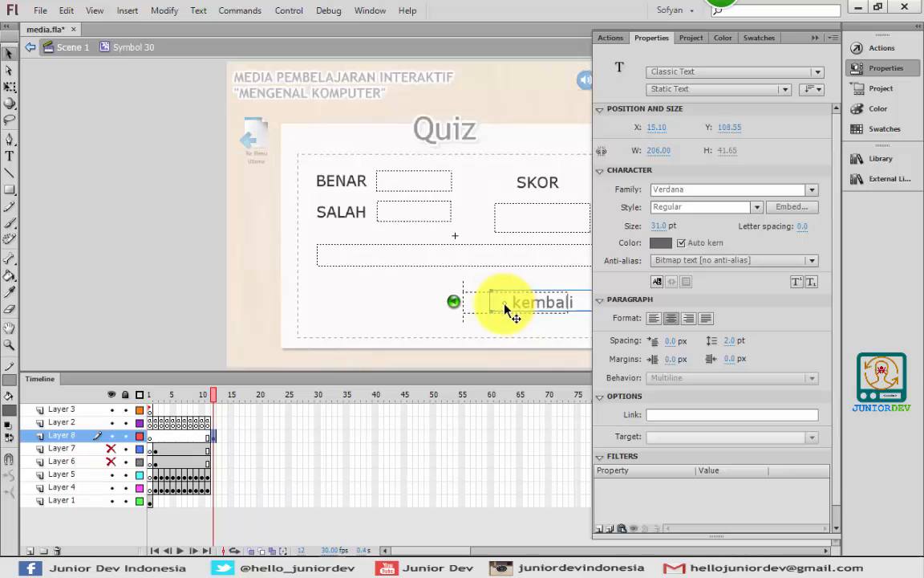
left_click_drag(510, 307, 461, 307)
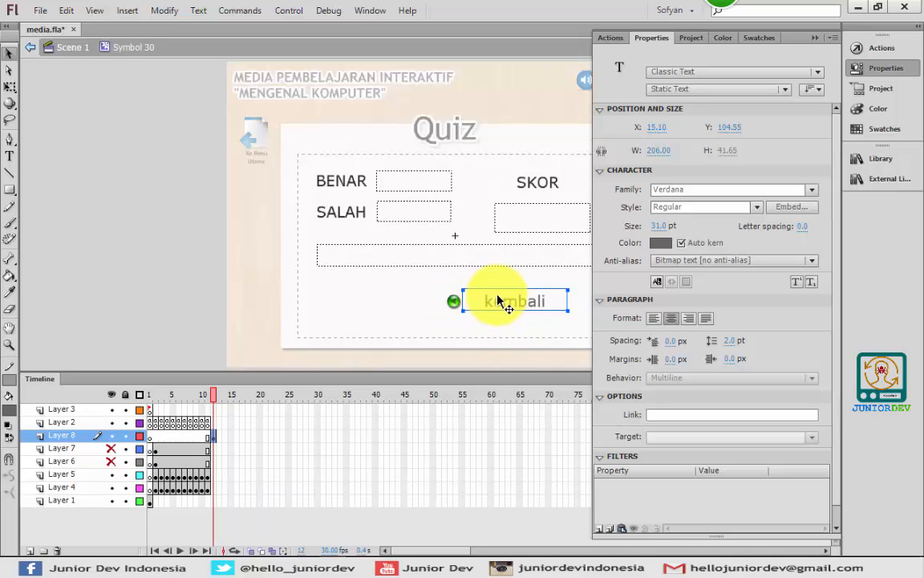
Set the "kembali" label to 14 pt, left-align it, and line it up vertically with the green button
mouse_move(672, 225)
left_mouse_down()
mouse_move(660, 225)
mouse_move(680, 225)
left_mouse_up()
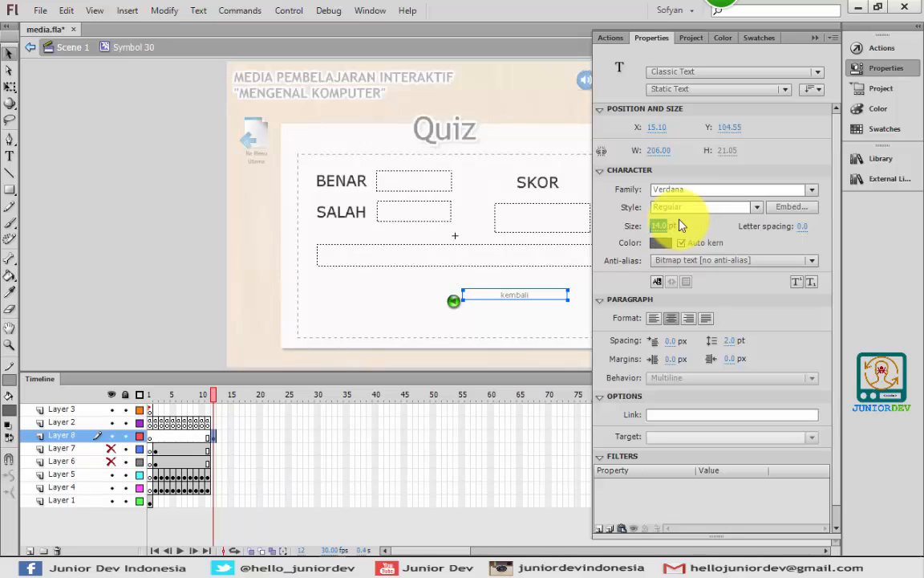
left_click(653, 318)
left_click(482, 298)
left_click_drag(483, 299, 484, 303)
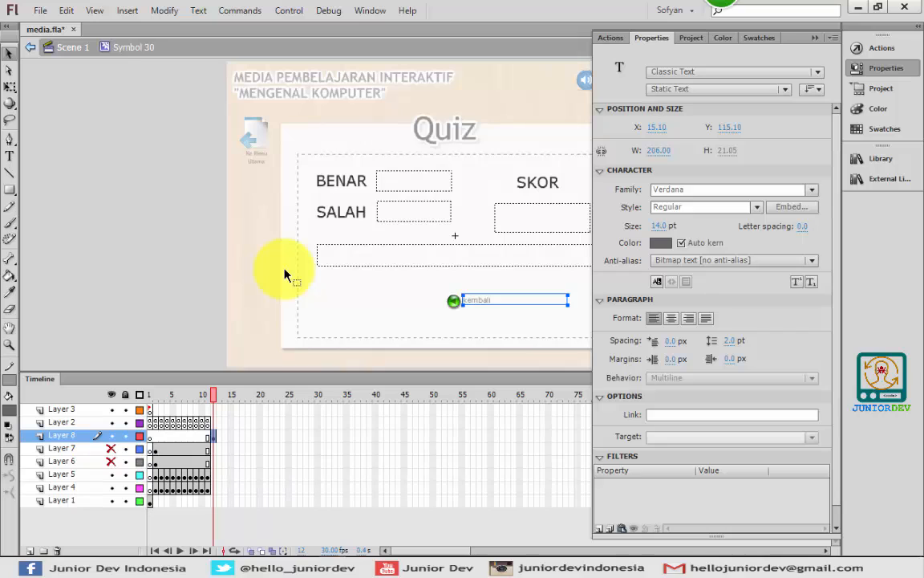
key("Down")
key("Down")
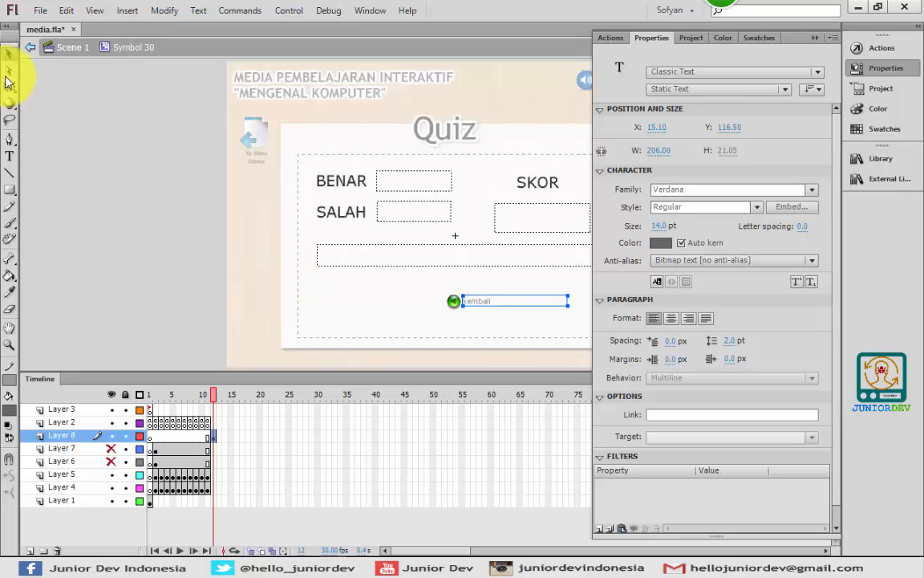
Scale up the green button and its "kembali" label together, making the button about 41.5 px wide, and deselect them
left_click(9, 86)
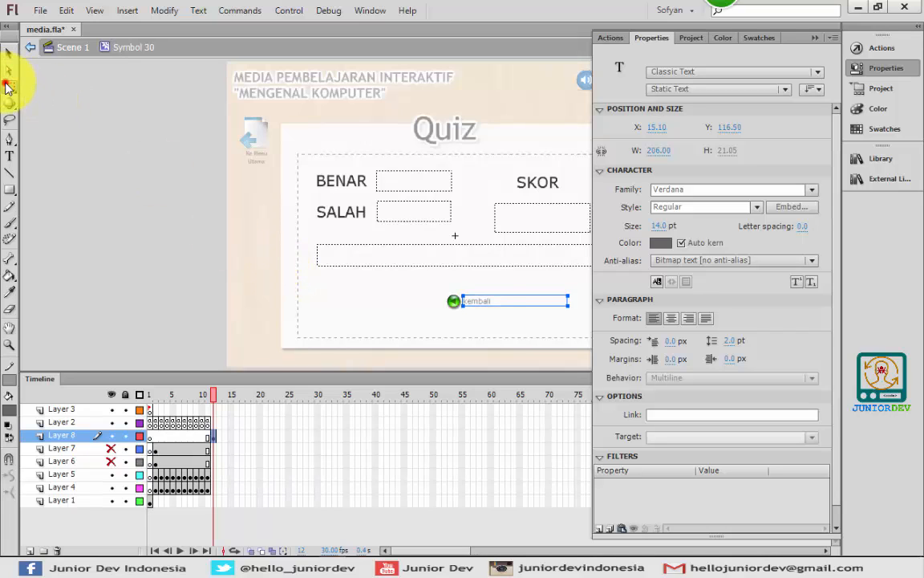
left_click(453, 301, "shift")
left_click_drag(446, 294, 462, 309)
left_click(144, 254)
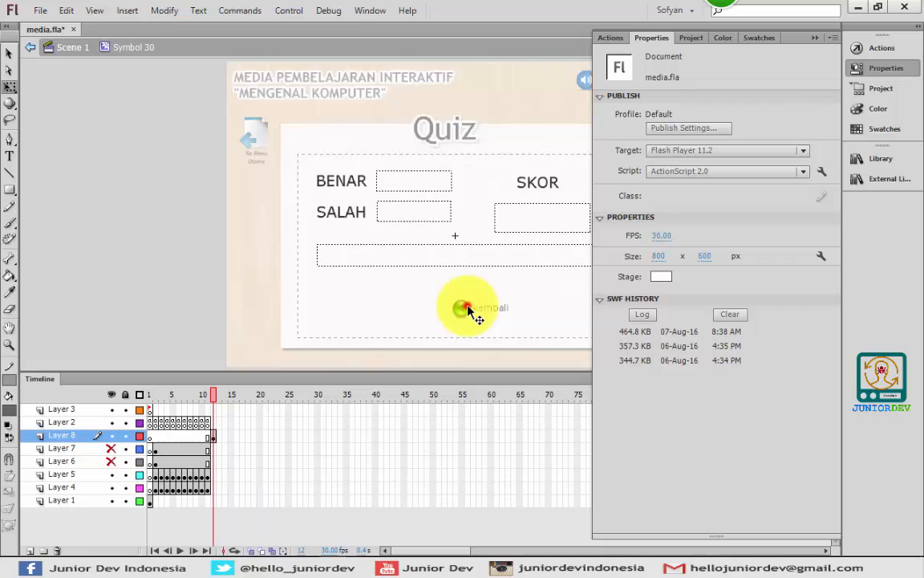
Script the green button with on (release){ gotoAndStop("quiz"); } and deselect it
left_click(462, 309)
left_click(882, 48)
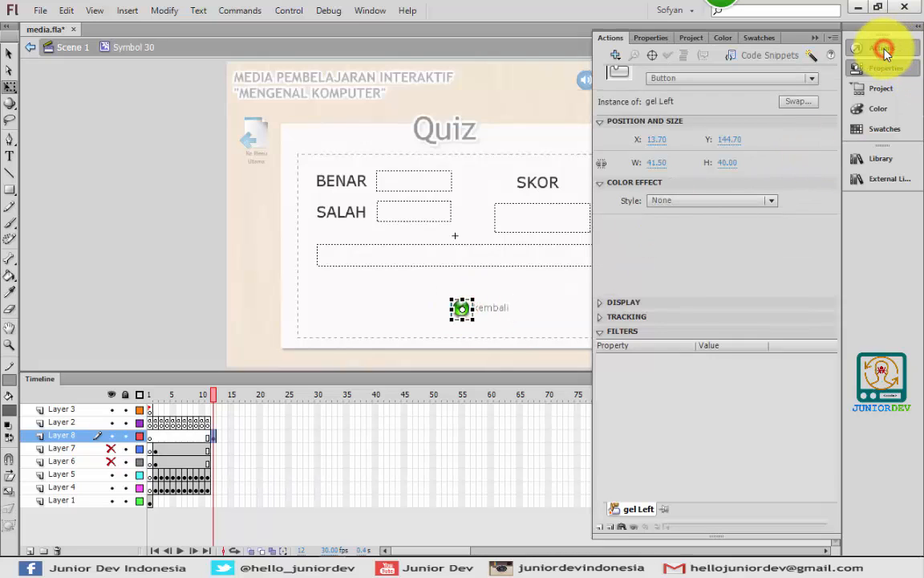
left_click(739, 104)
type("on (re")
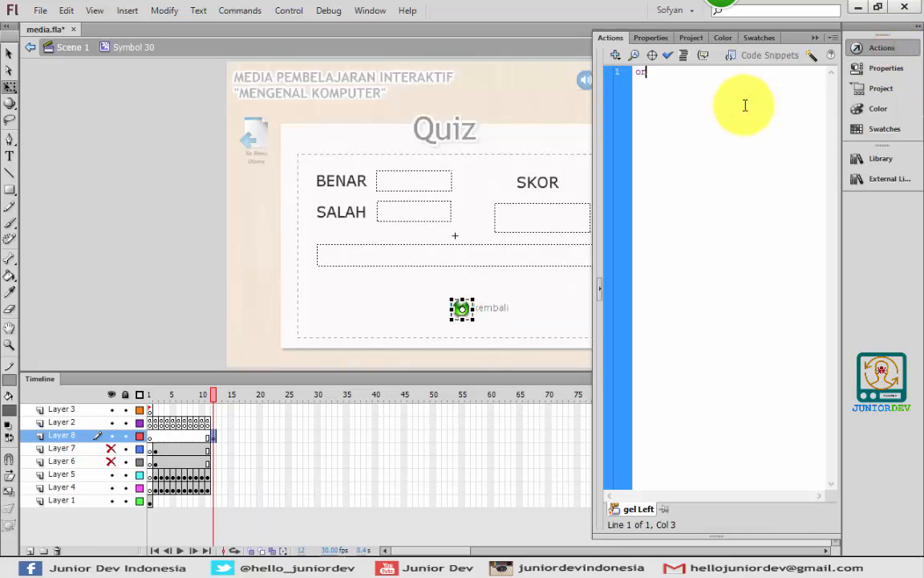
key("Return")
type("){")
key("Return")
key("Return")
type("}")
key("Up")
type("goto")
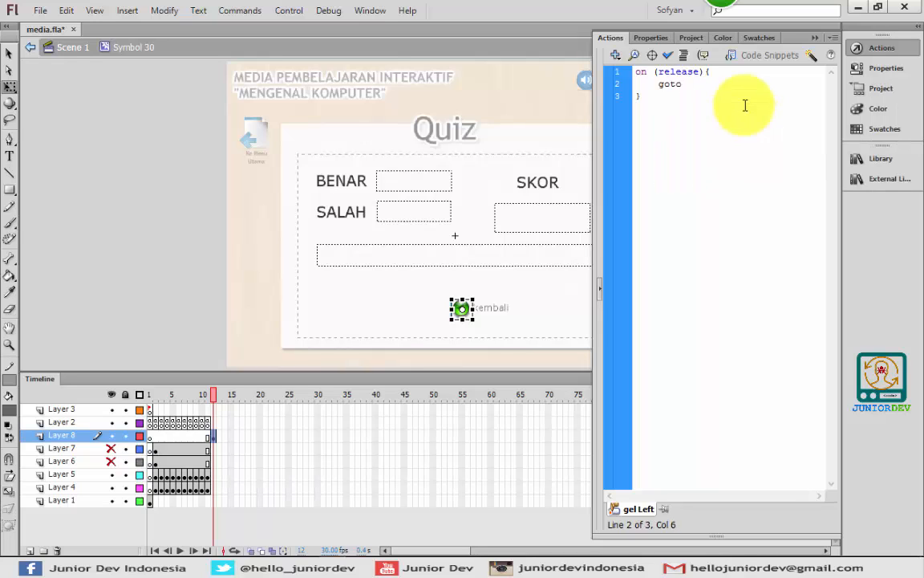
type("AndStop()")
key("Left")
type("\"quiz")
key("Right")
key("Right")
type(";")
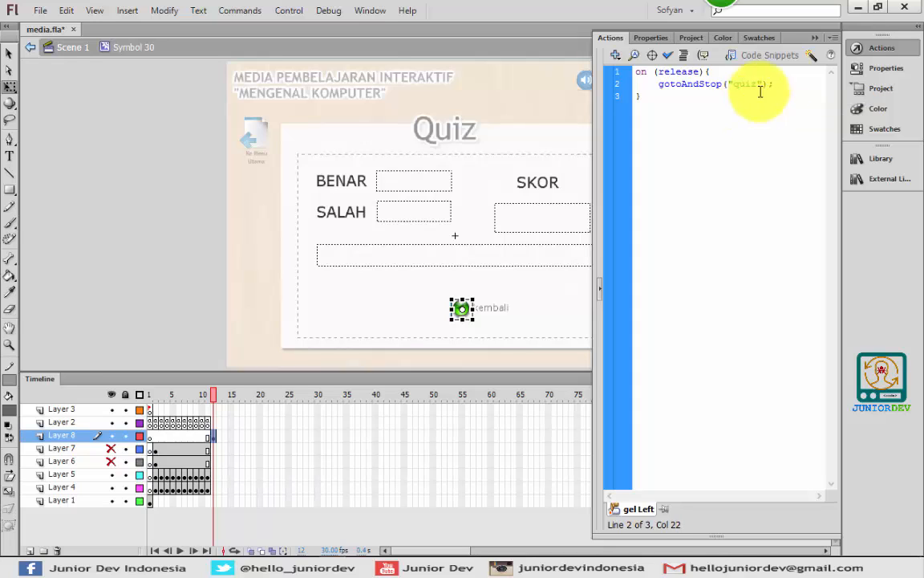
left_click(868, 47)
left_click(153, 276)
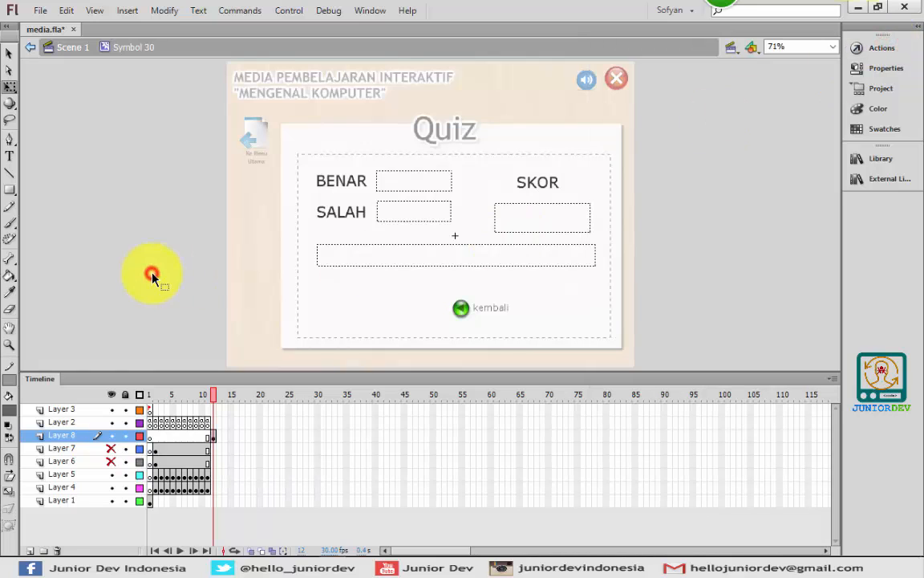
Assign the variable "skor" to the dynamic text field below the "SKOR" label
left_click(550, 219)
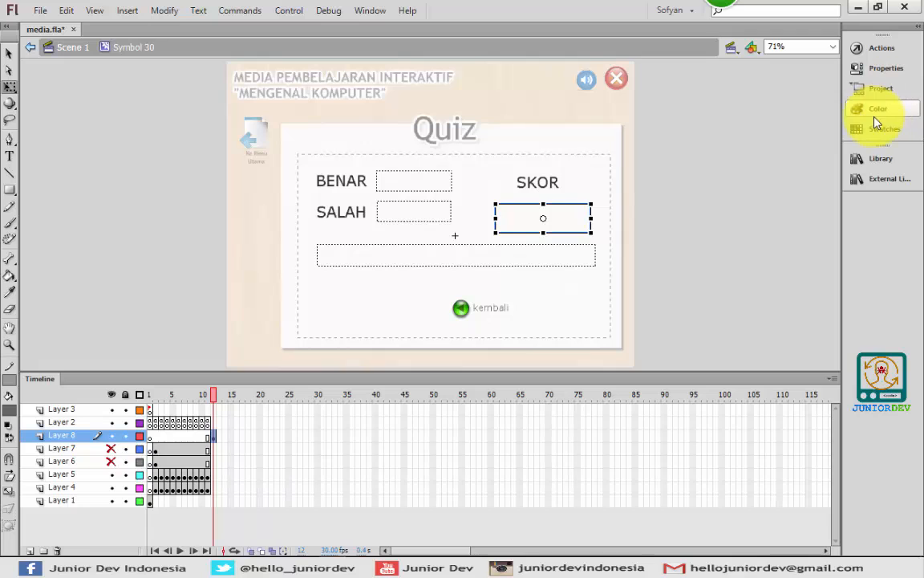
left_click(879, 68)
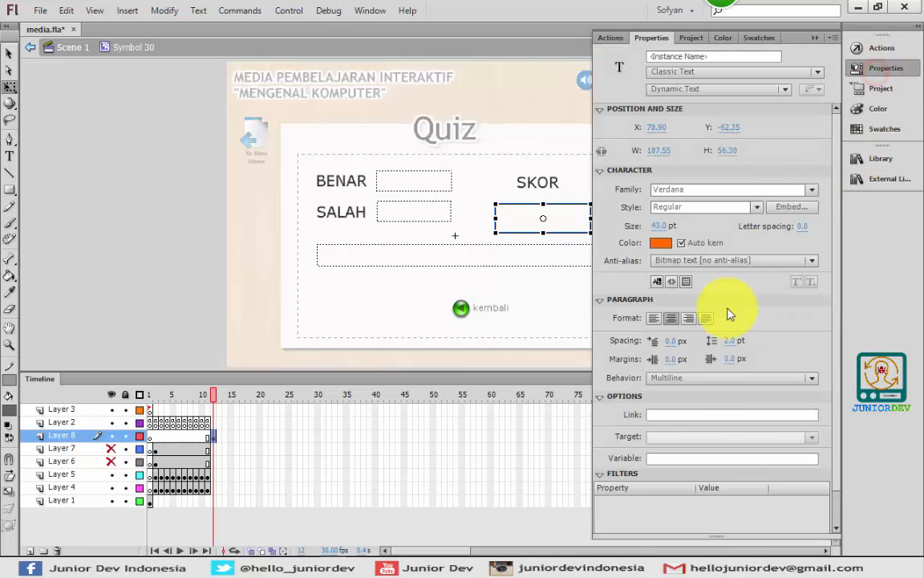
left_click(656, 458)
type("sk")
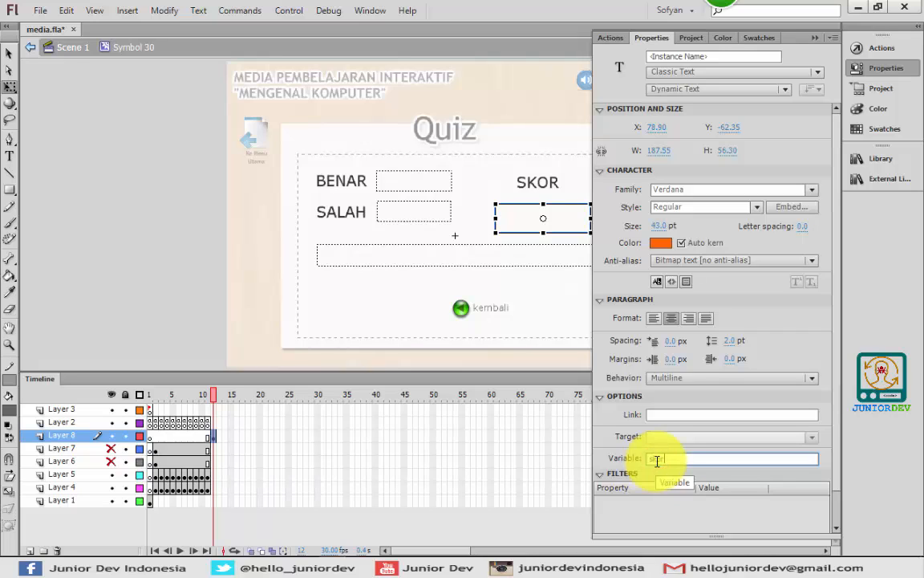
type("or")
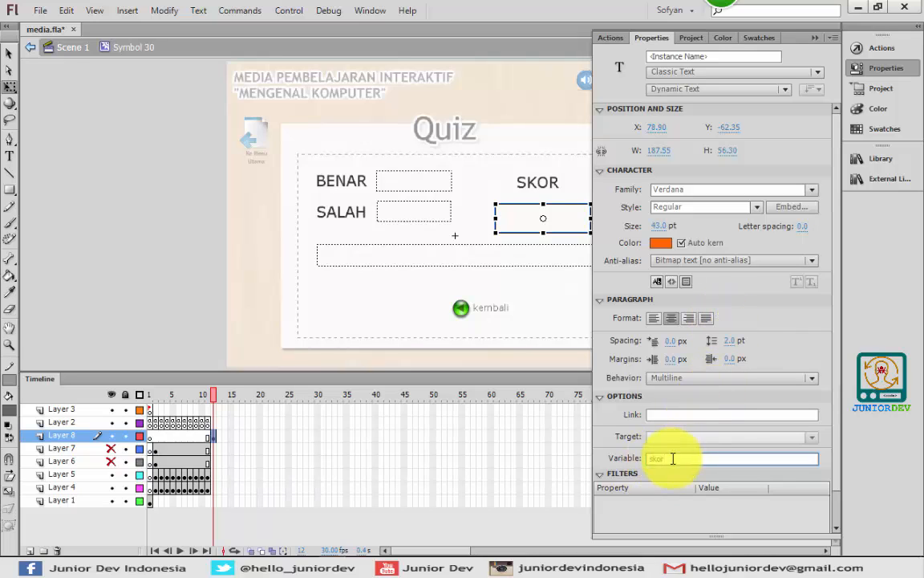
left_click(672, 457)
double_click(672, 457)
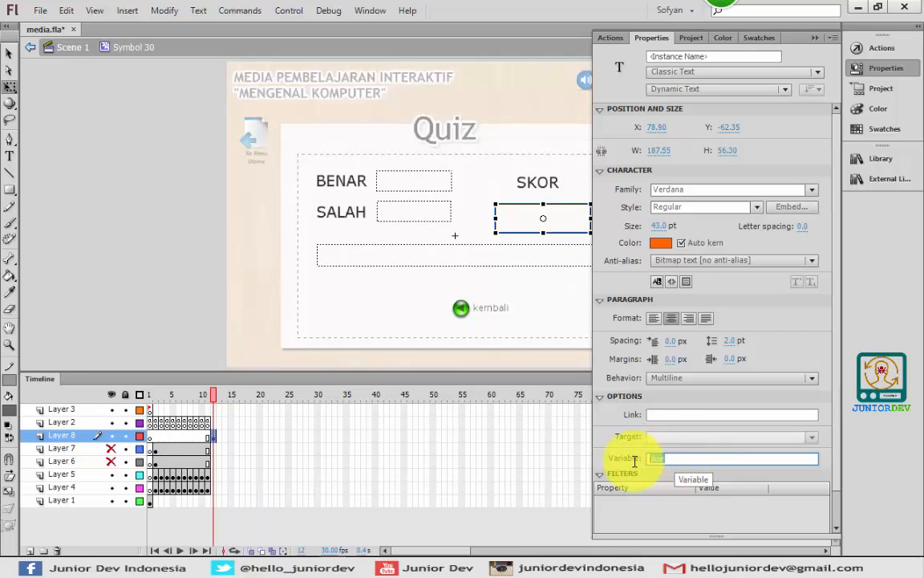
left_click(701, 458)
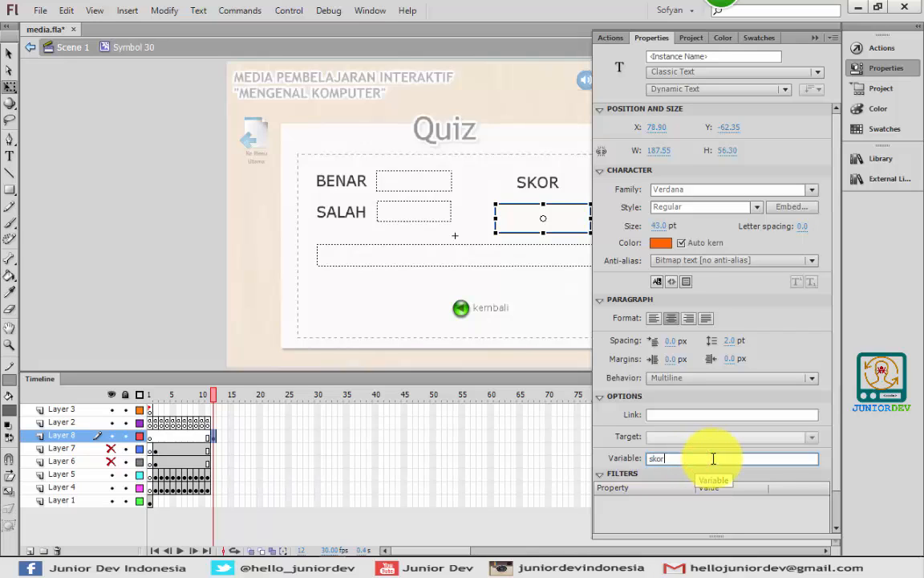
Change the variable of the dynamic text field below the "SKOR" label to "nilai" and deselect the field
double_click(709, 457)
key("BackSpace")
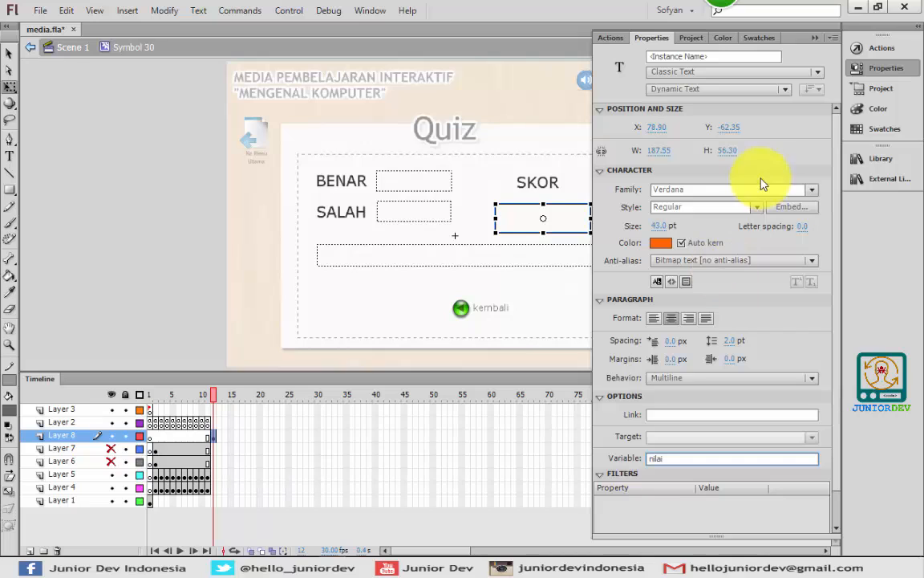
left_click(861, 69)
left_click(744, 192)
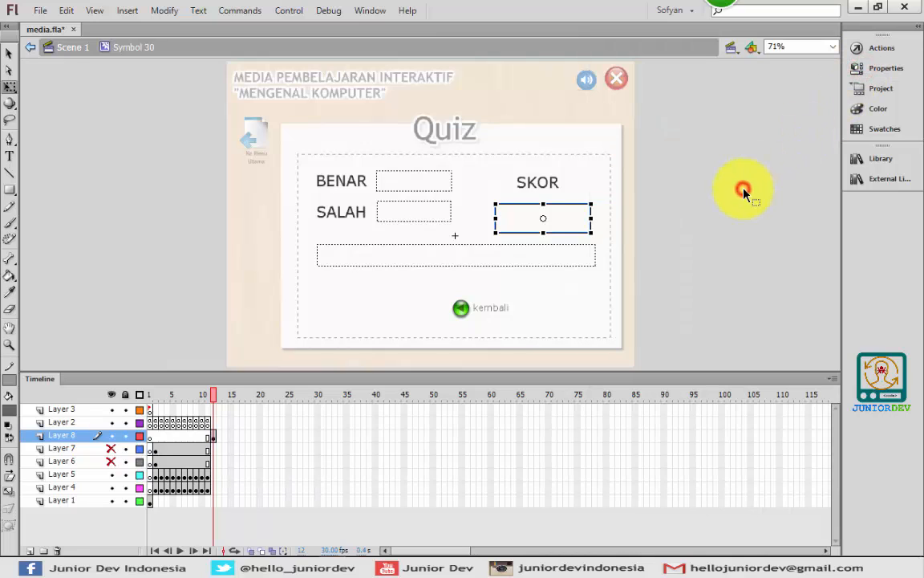
Insert a blank keyframe at frame 12 of Layer 2 and begin its script with skor = benar * 10;
left_click(210, 423)
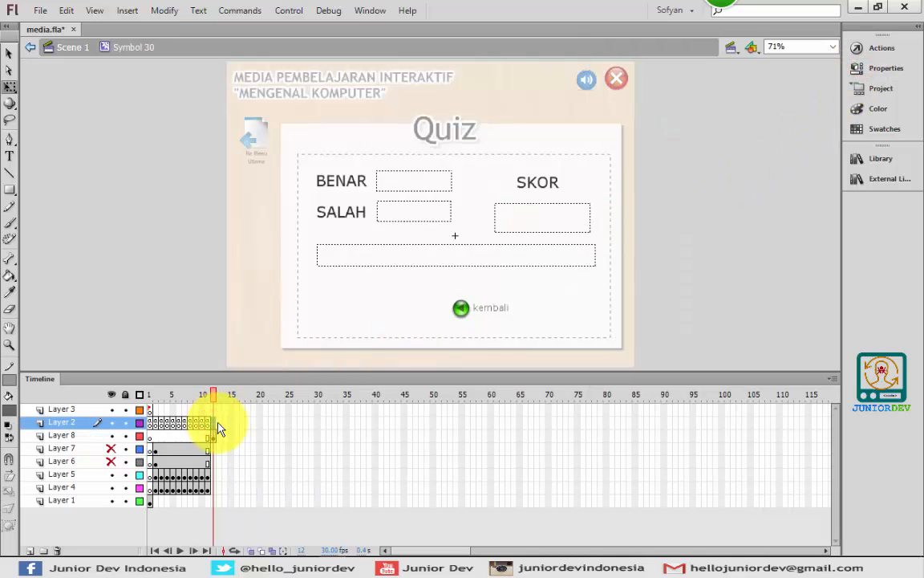
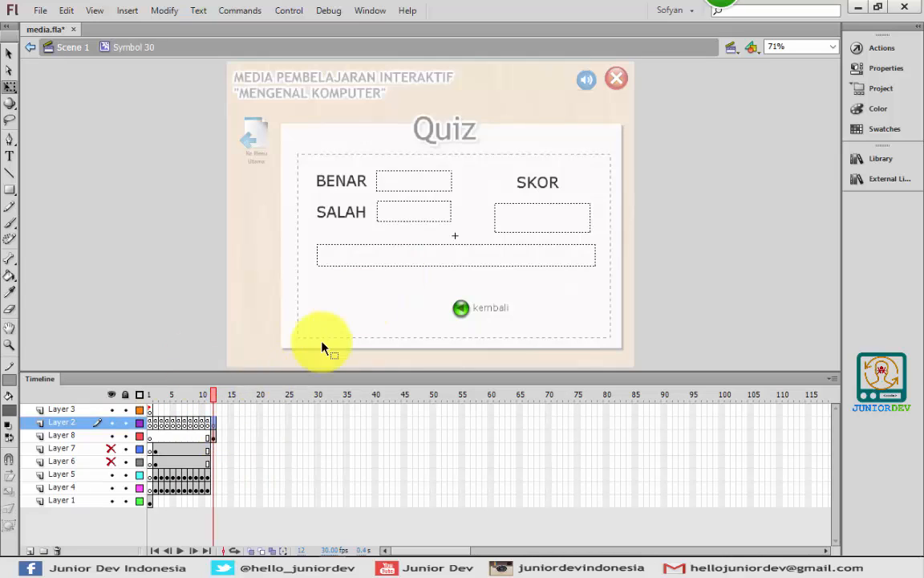
left_click(882, 47)
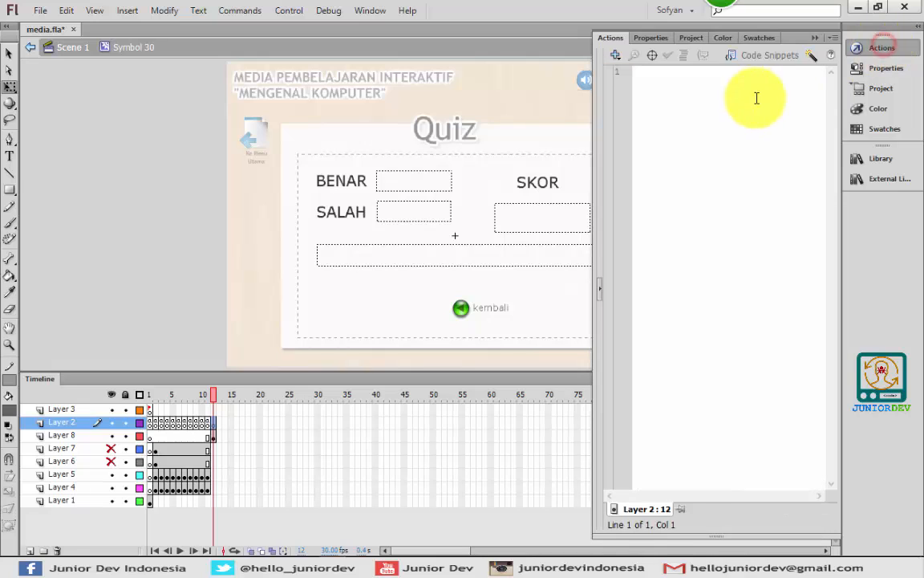
left_click(734, 97)
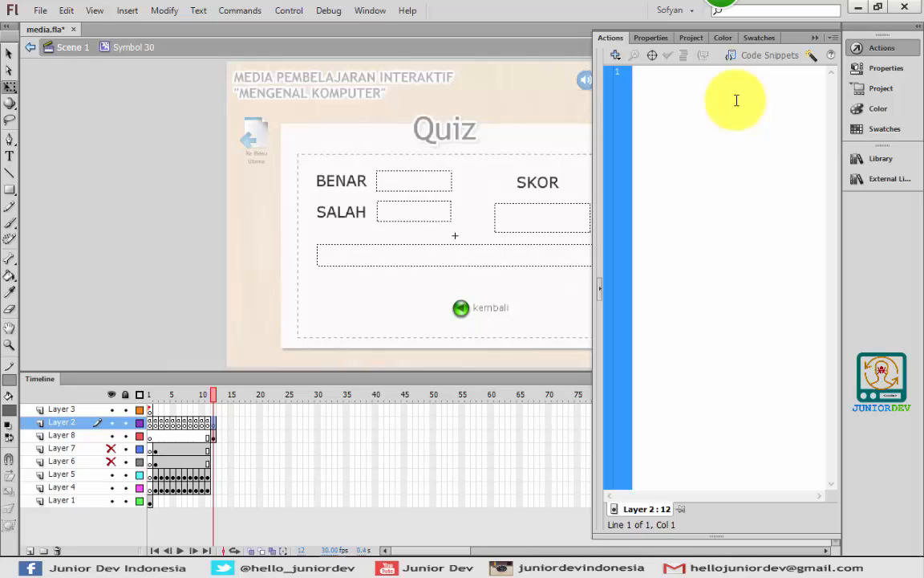
left_click(689, 89)
type("skor")
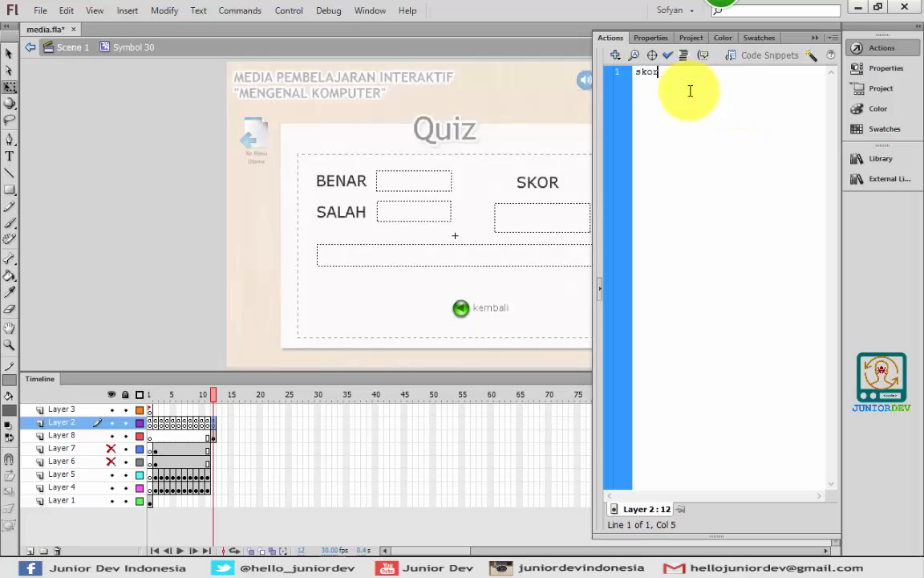
type(" = bene")
type("r")
type(" *10")
type(";")
key("Left")
key("Left")
key("Left")
key("End")
Add an empty if(skor<70){ } block below the score calculation in the frame script
key("Return")
key("Return")
type("if(){")
key("Return")
key("Up")
key("Right")
key("Right")
type("skor<70")
key("Down")
key("Down")
Add an empty else if(skor==100){ } branch after the if(skor<70) block
key("Return")
type("els")
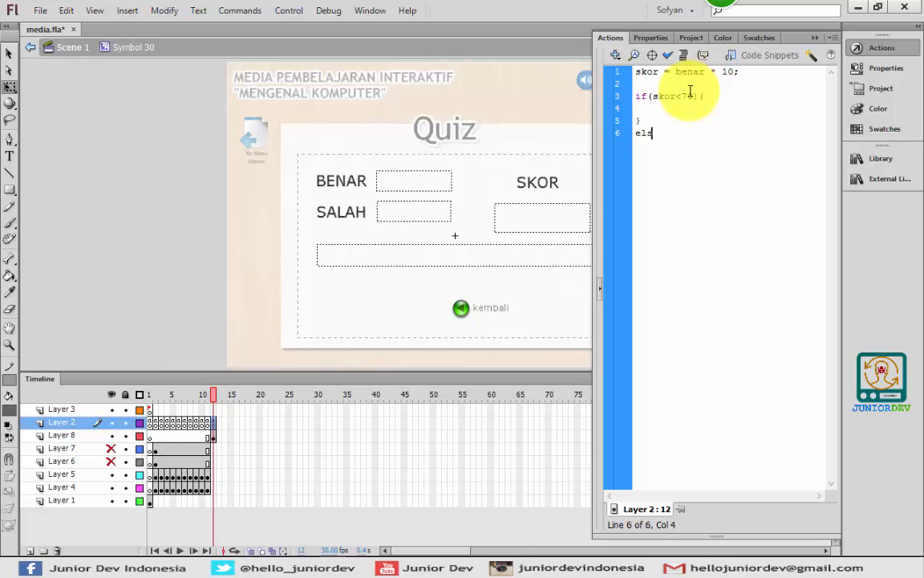
type("e if(){")
key("Left")
key("Right")
key("Return")
key("Up")
key("Right")
key("Right")
key("Right")
key("Right")
key("Right")
key("Right")
key("Right")
key("Right")
key("Left")
type("skor==")
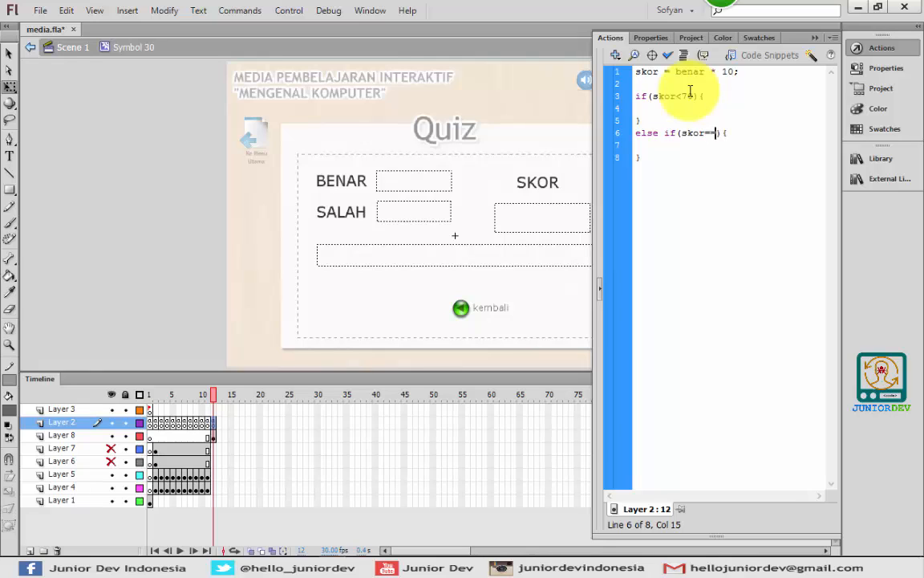
type("100")
key("Down")
key("Down")
Add an empty else if(skor>70&&skor<100){ } branch at the end of the frame script
key("Return")
type("else if(skor")
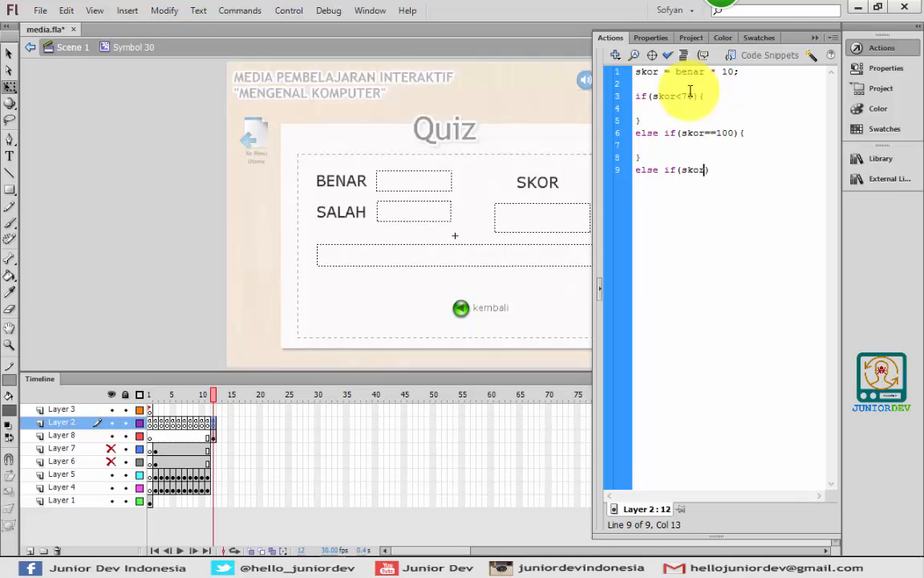
type(")")
type("70")
type("&&")
type("skor")
type("<")
type("100")
key("Right")
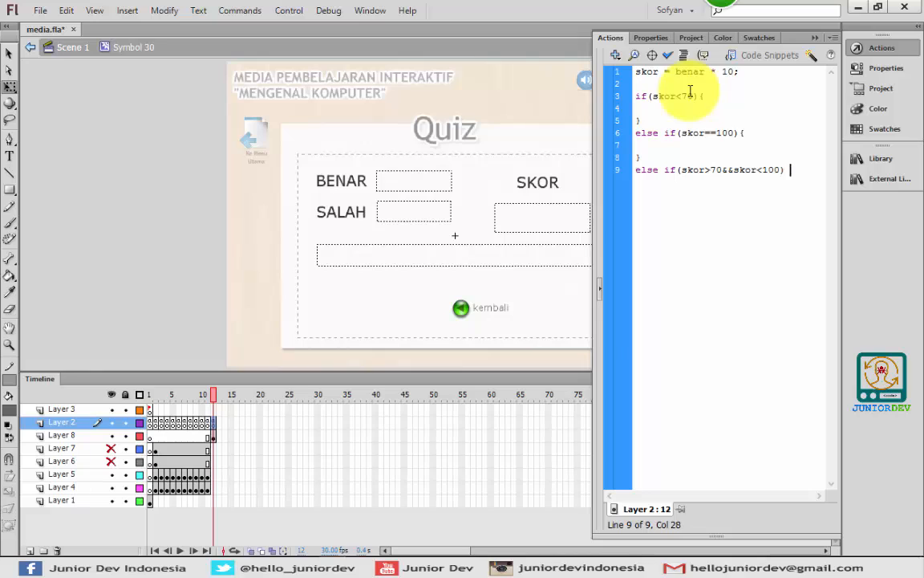
type("{")
key("Return")
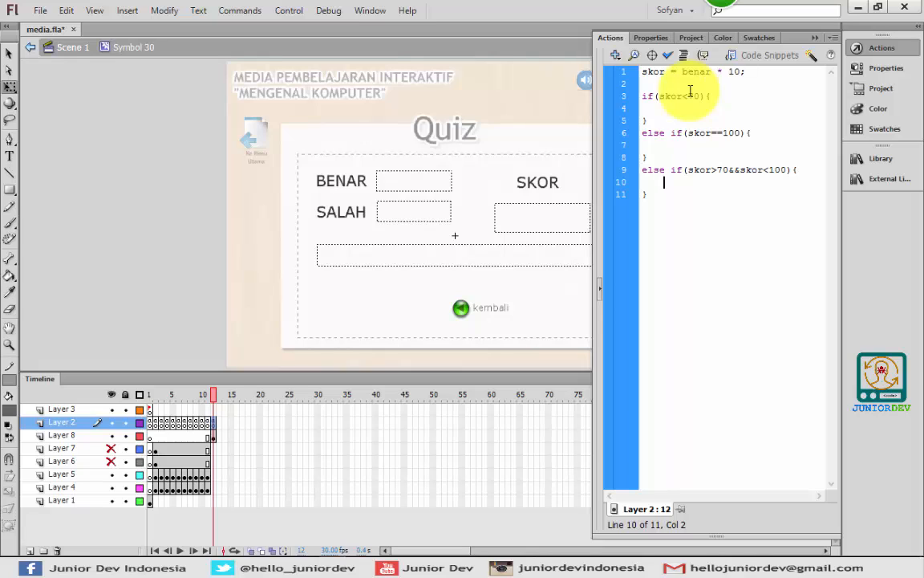
key("Down")
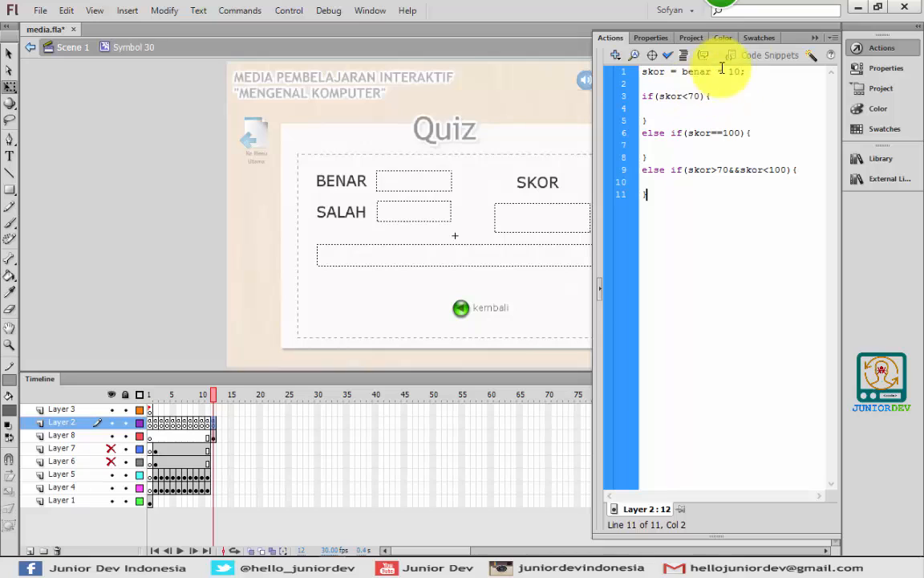
Inside the skor<70 block, add the statement pesan = "Kamu Belum Berhasil";
left_click(676, 109)
type("pesan")
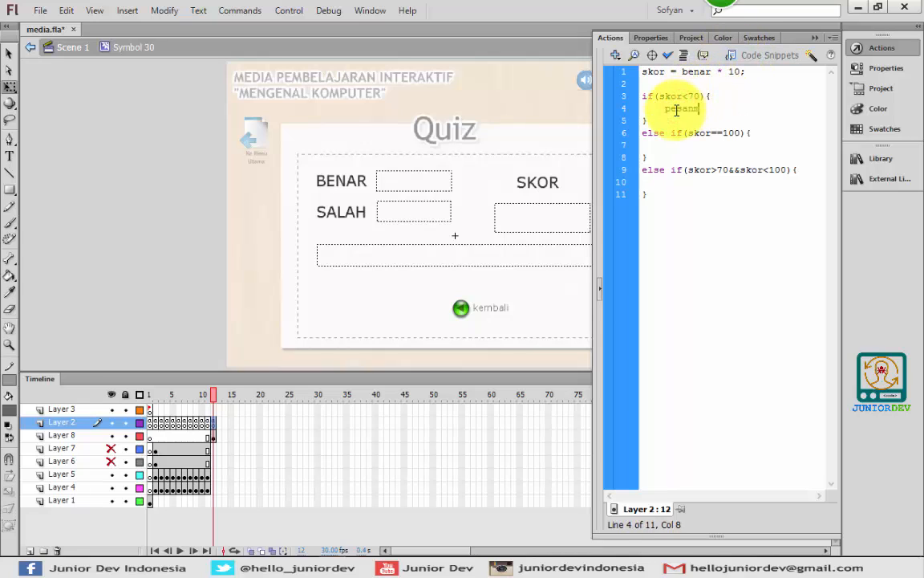
type(" = \"")
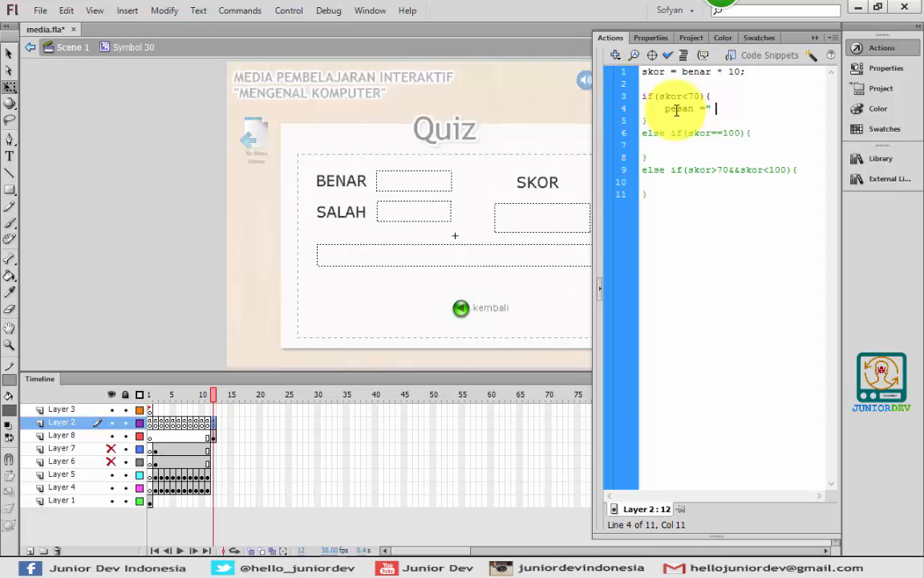
key("Left")
key("End")
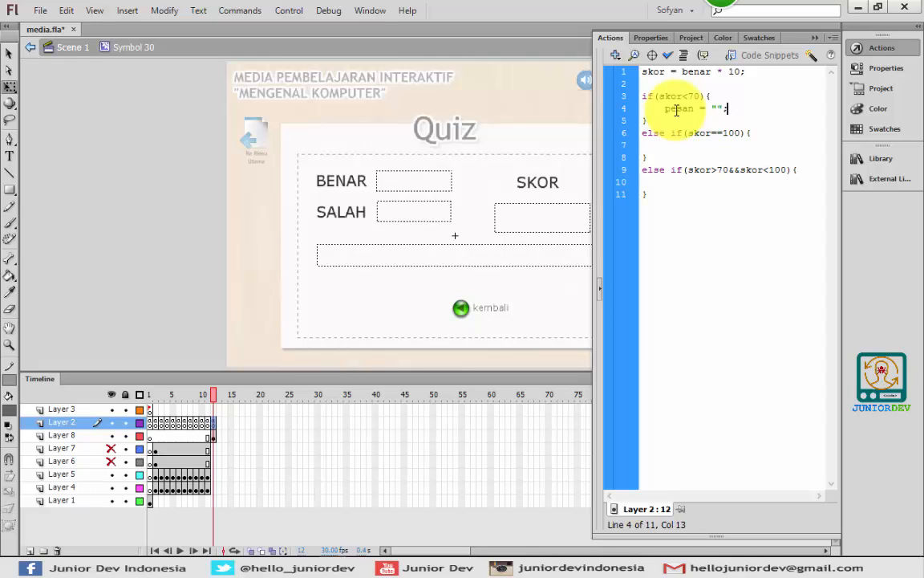
key("Left")
key("Left")
type("Kamu Belum Berhasil")
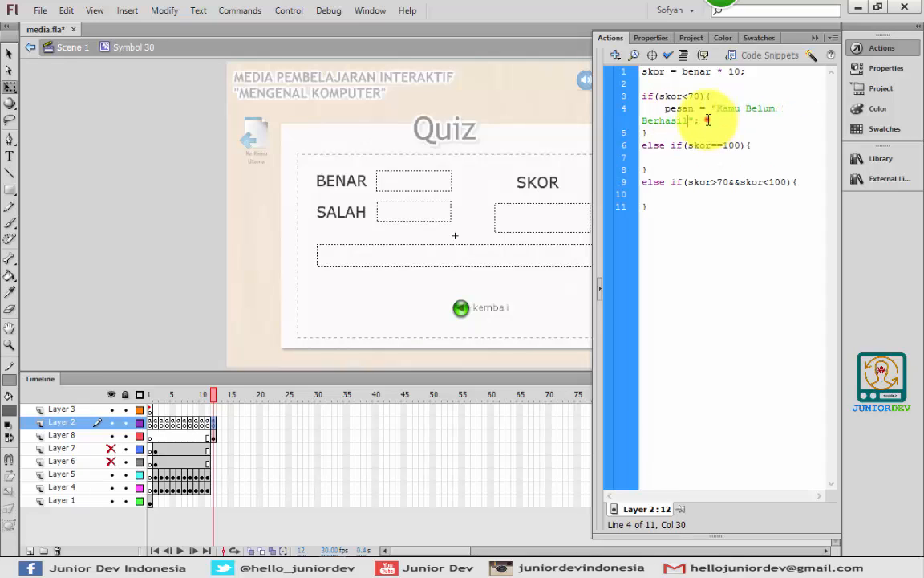
Copy the pesan statement into the skor==100 branch and change its message to "Kamu Menyelesaikan Sempurna"
left_click_drag(701, 120, 671, 115)
key("ctrl+c")
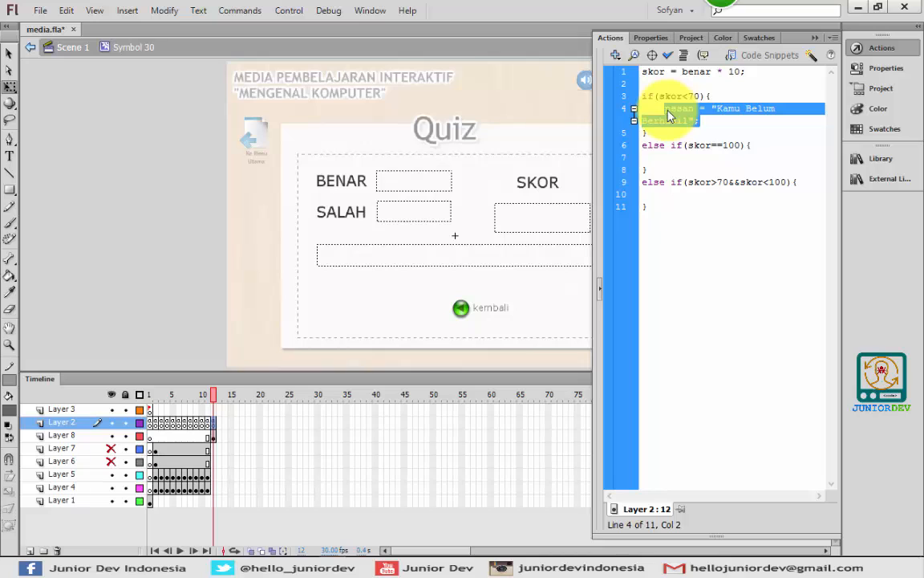
left_click(665, 157)
key("ctrl+v")
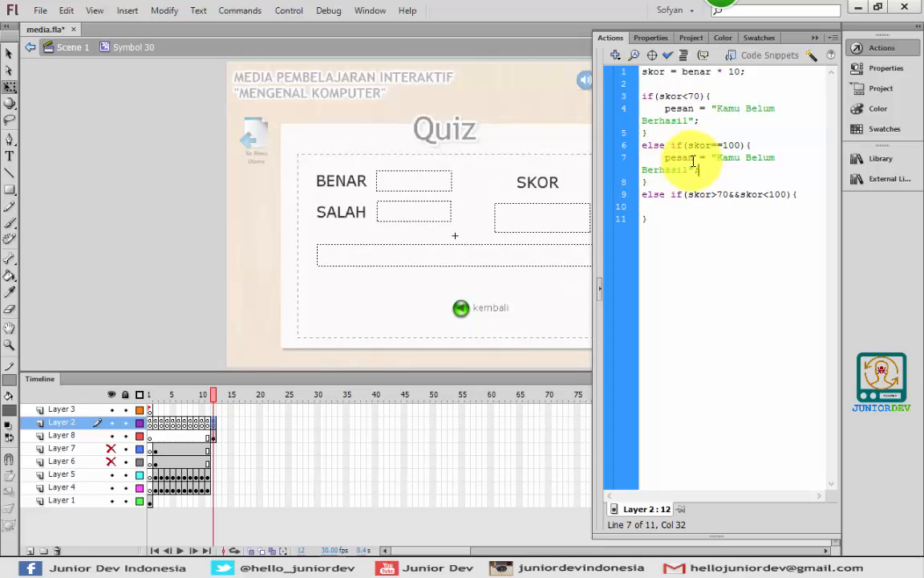
left_click_drag(718, 158, 690, 170)
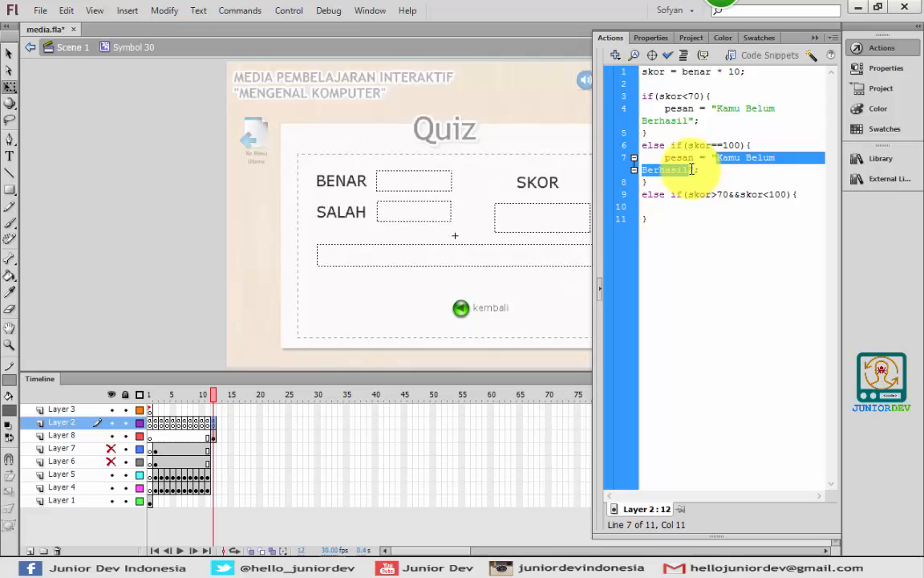
key("BackSpace")
type("Kamu ")
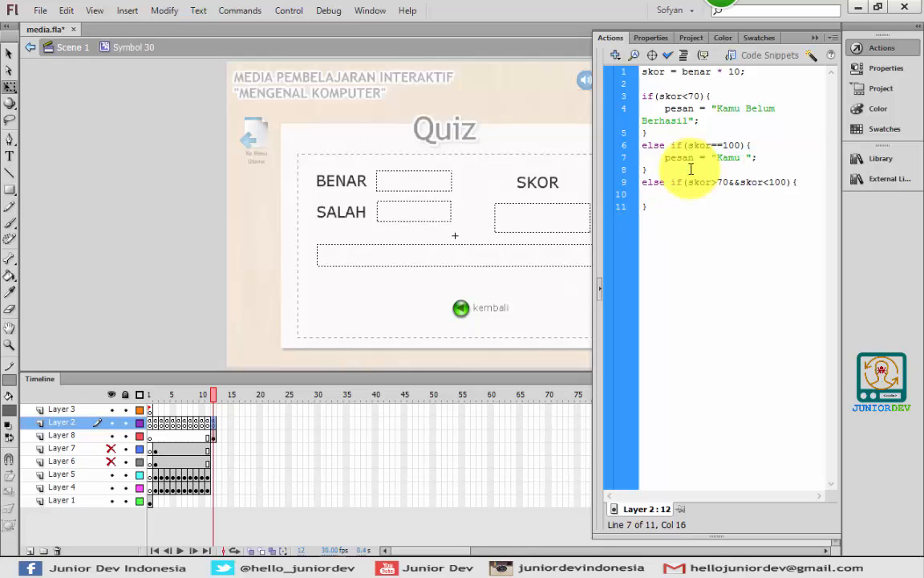
type("Menyeli")
key("BackSpace")
type("eseikan s")
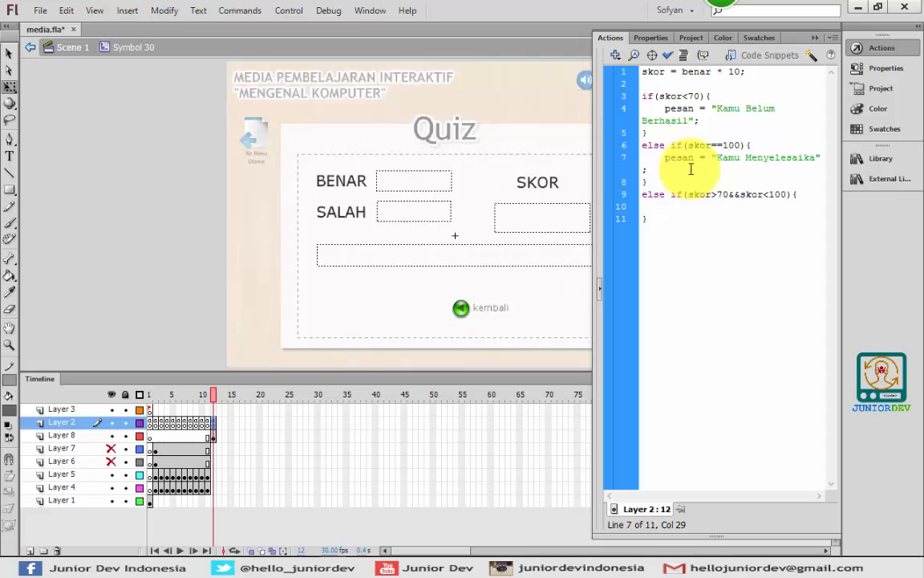
type("empurna")
Paste the pesan statement into the skor>70&&skor<100 branch and change its message to "Kamu Berhasil"
left_click(686, 206)
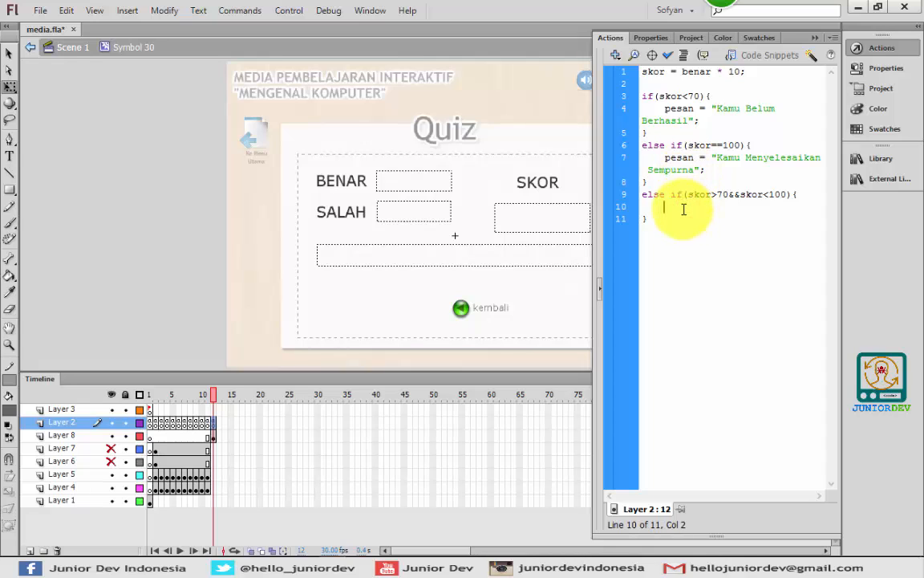
key("ctrl+v")
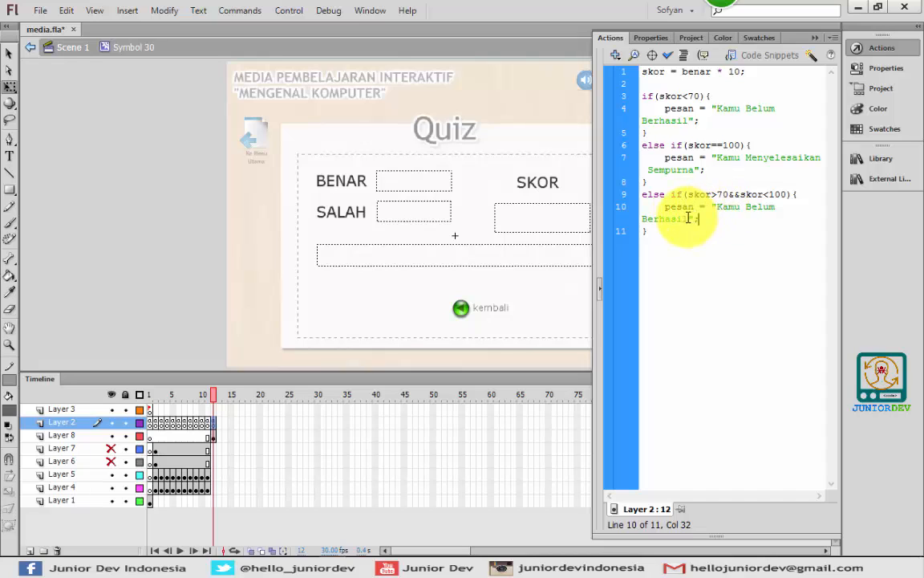
left_click_drag(688, 218, 748, 207)
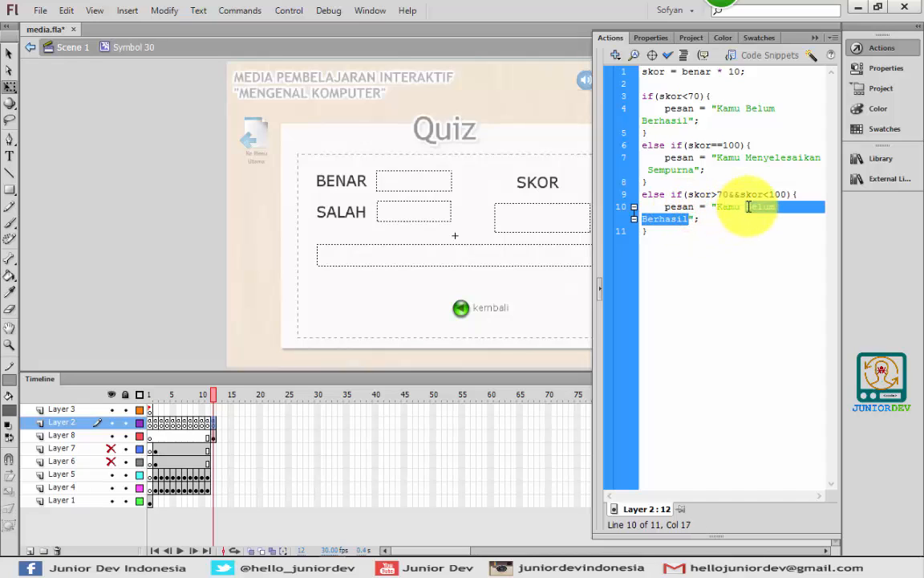
type("Berhasil")
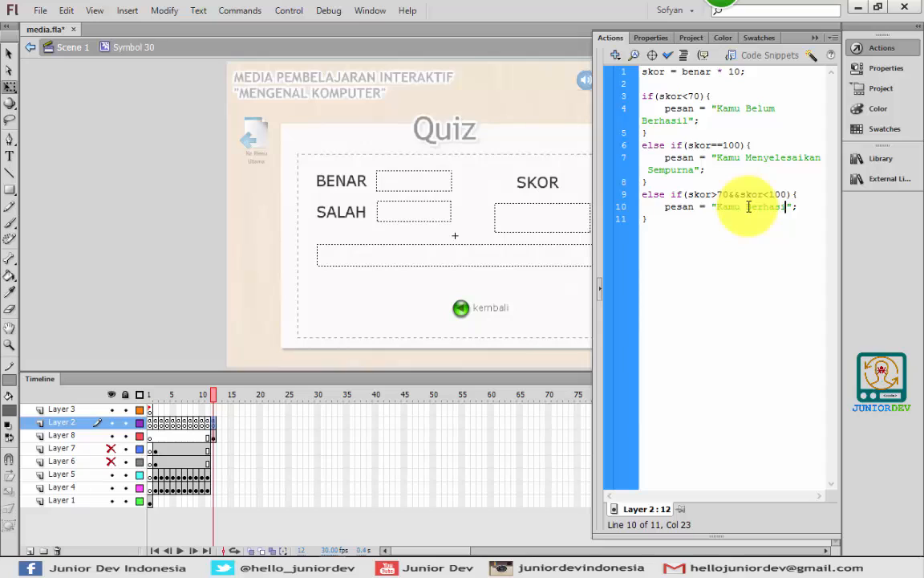
key("BackSpace")
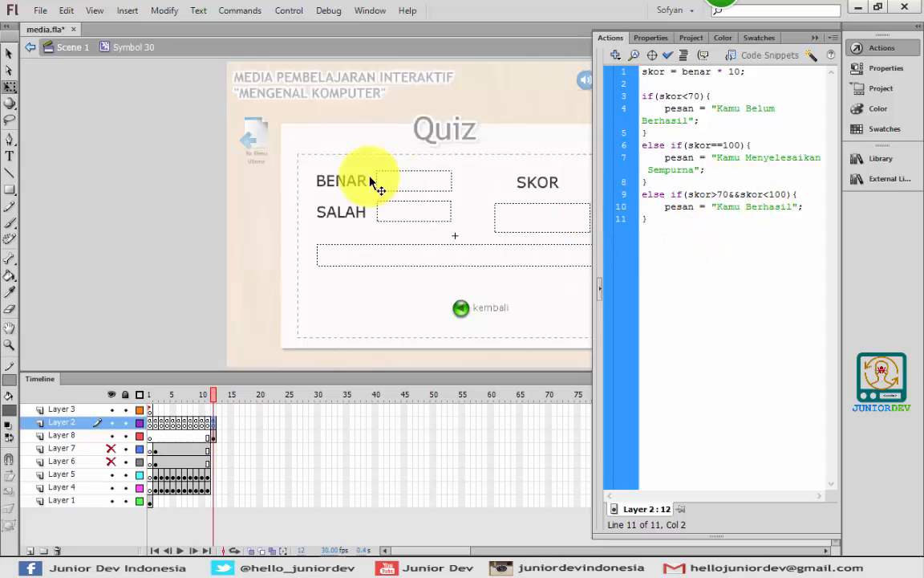
Set the variable of the dynamic text field below the "SKOR" label to "skor" and deselect the field
left_click(7, 56)
left_click(100, 183)
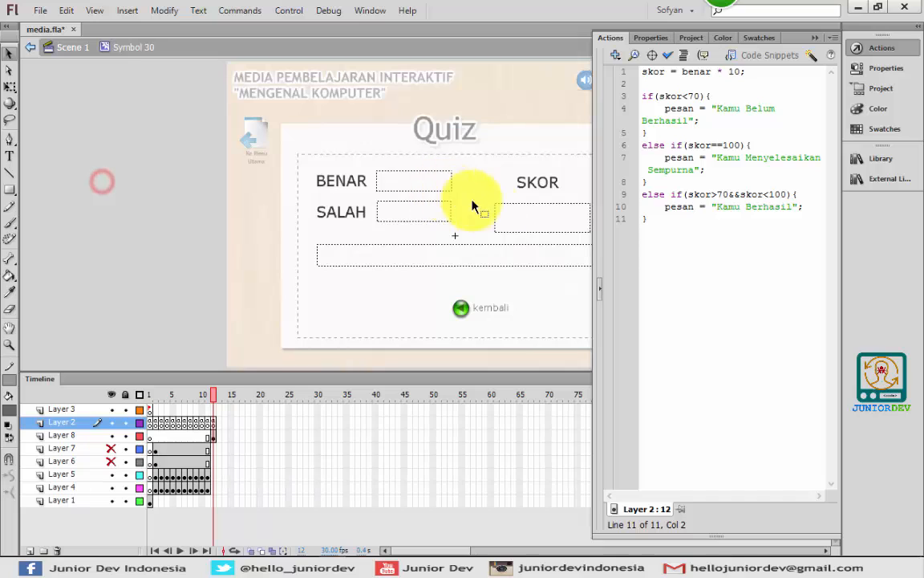
left_click(526, 219)
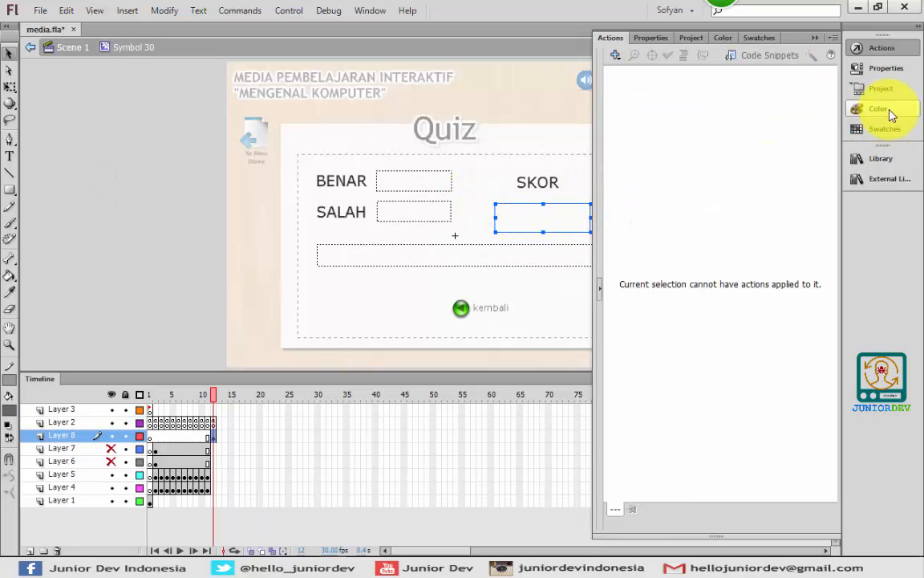
left_click(885, 68)
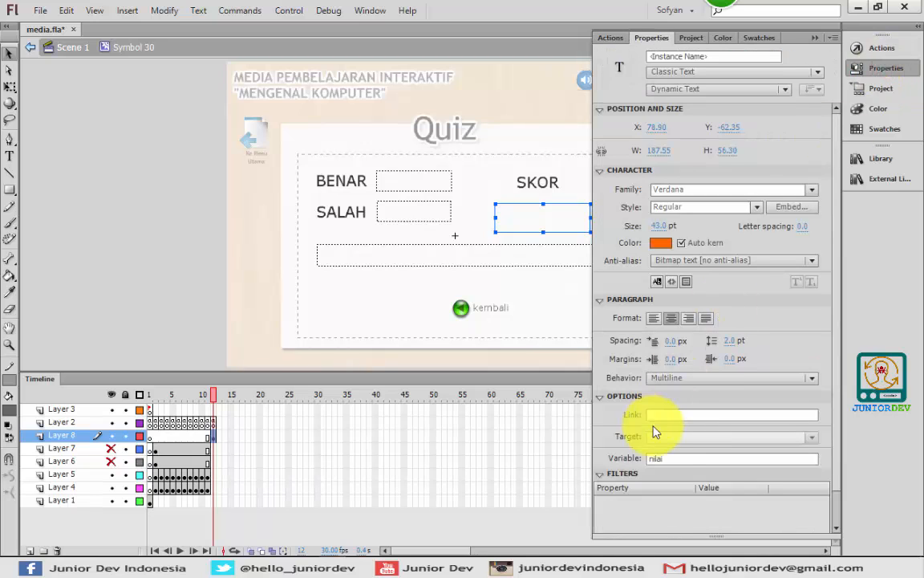
double_click(669, 459)
type("skor")
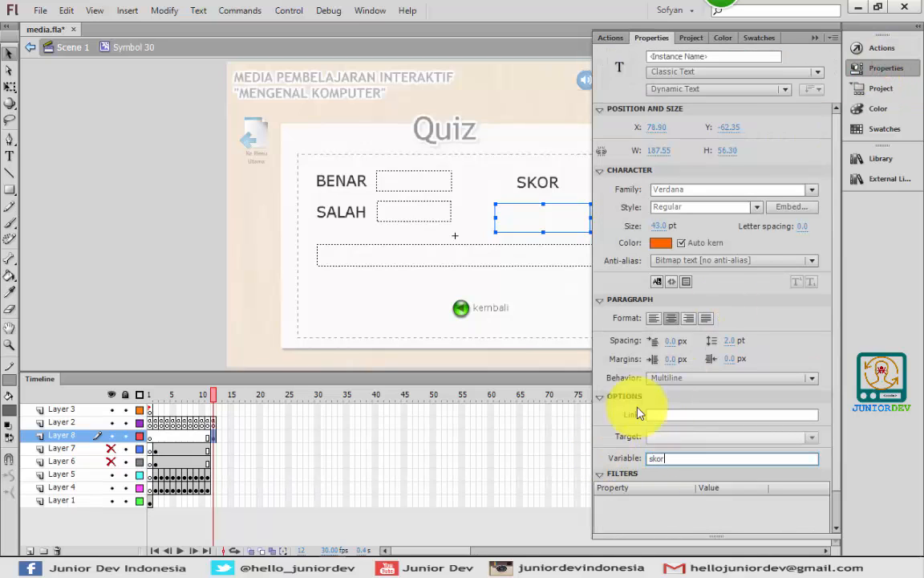
left_click(886, 69)
left_click(656, 208)
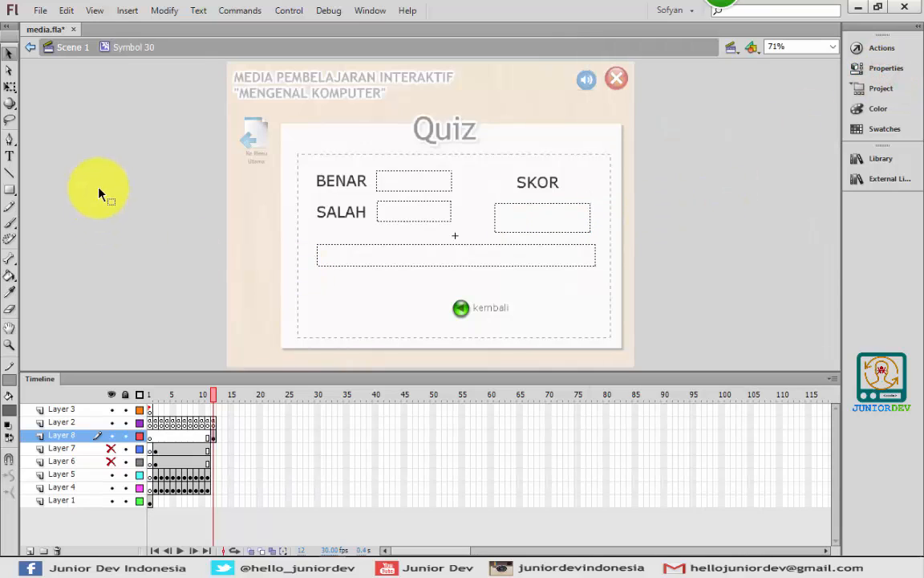
Return to Scene 1 and reopen the quiz symbol with the "Masuk" button for editing
left_click(74, 49)
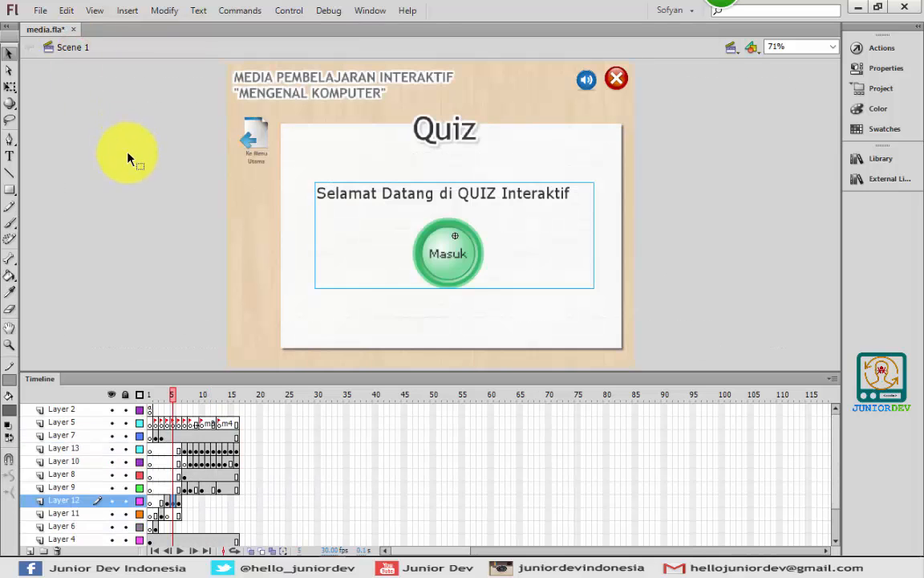
left_click(143, 220)
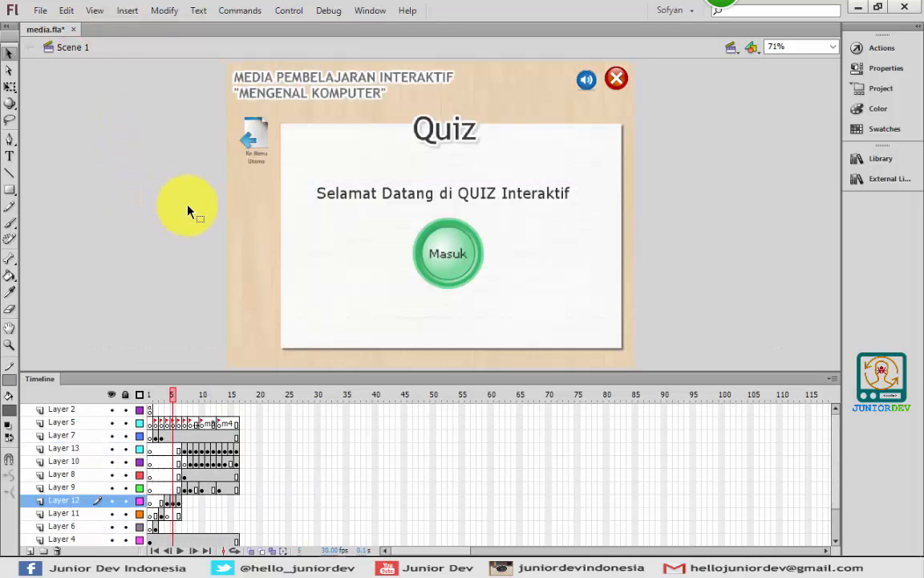
left_click(454, 234)
double_click(455, 234)
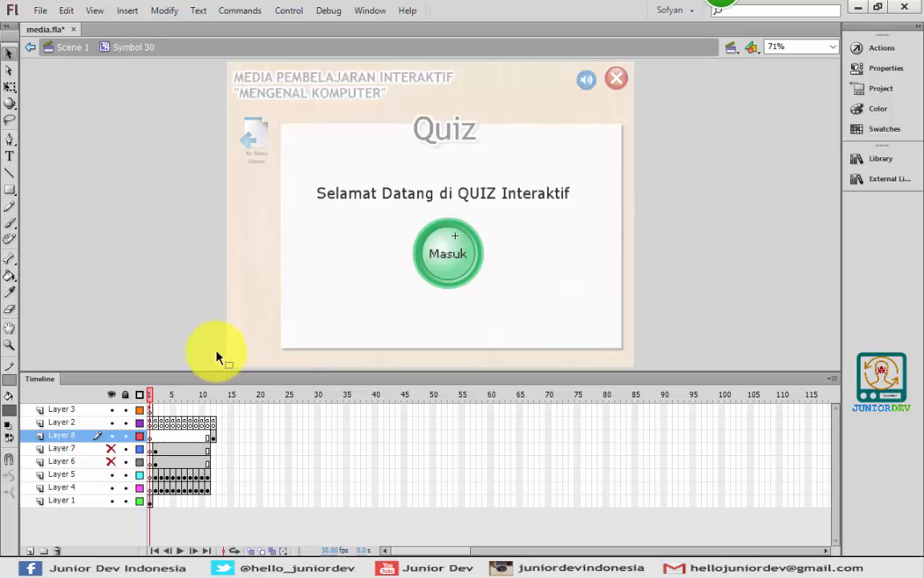
Check the release scripts on the correct answer buttons of questions 1 (a) and 2 (c)
left_click(155, 478)
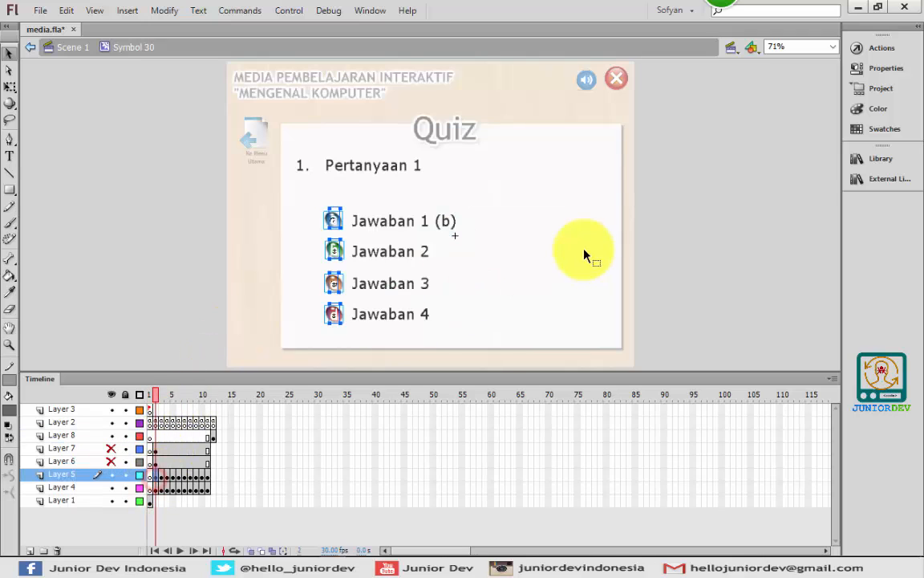
left_click(873, 48)
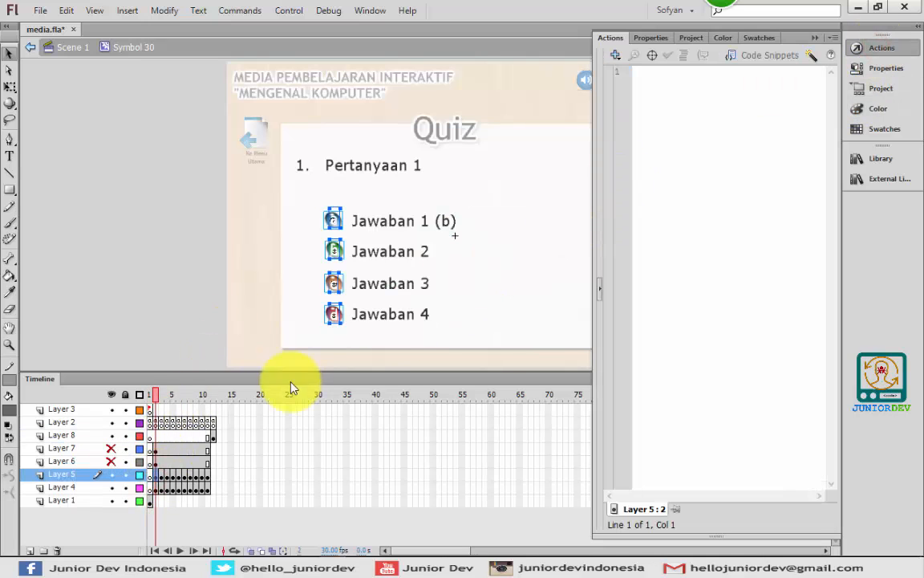
left_click(155, 253)
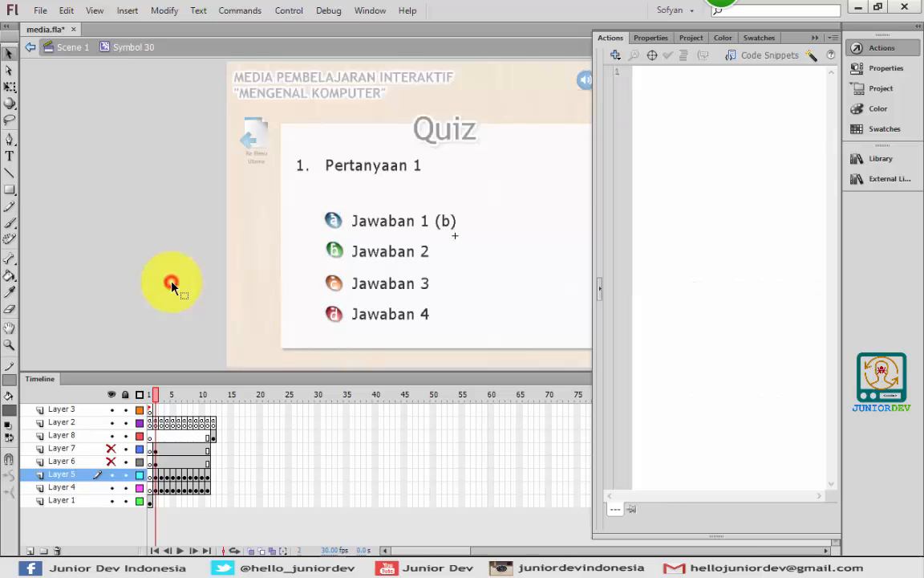
left_click(340, 228)
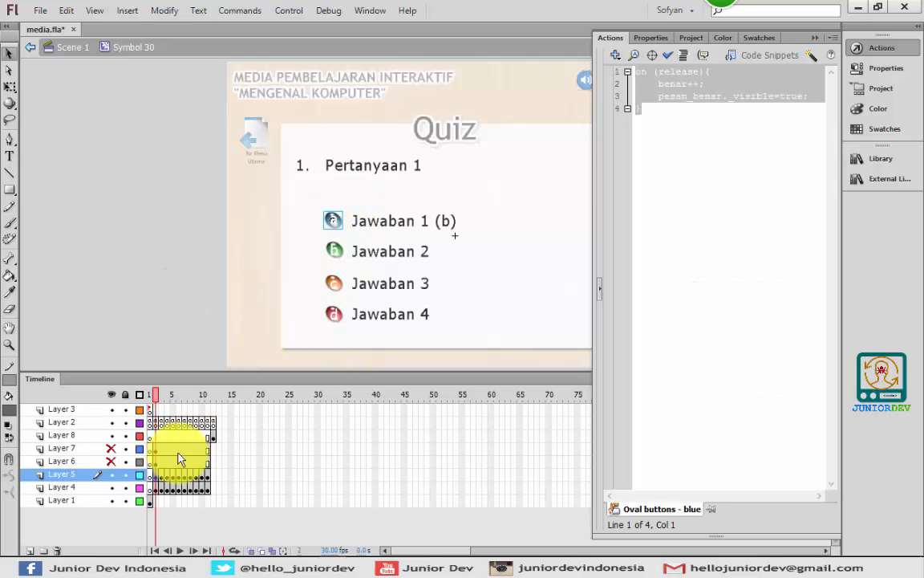
left_click(161, 476)
left_click(175, 281)
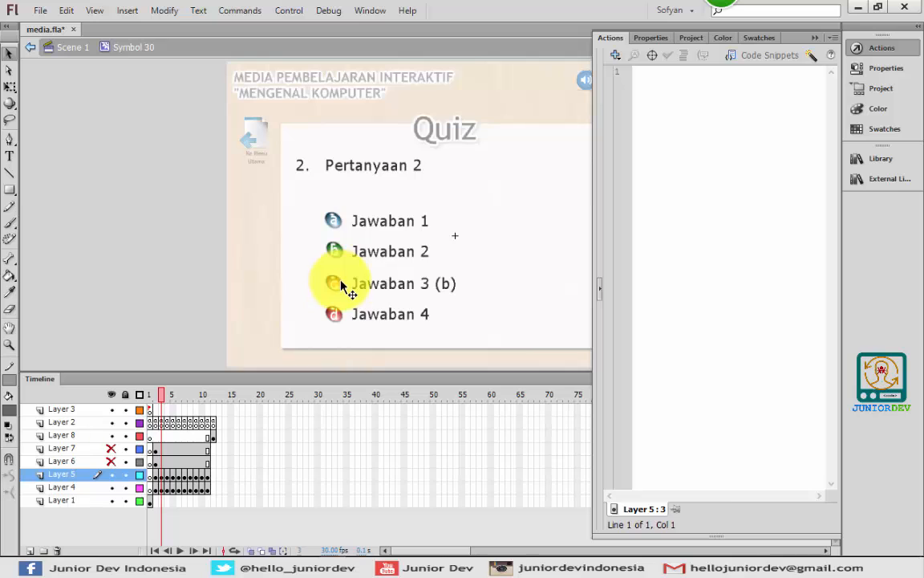
left_click(338, 284)
Check the release scripts on the correct answer buttons of questions 3 (b) and 4 (d), including question 4's button b
left_click(166, 396)
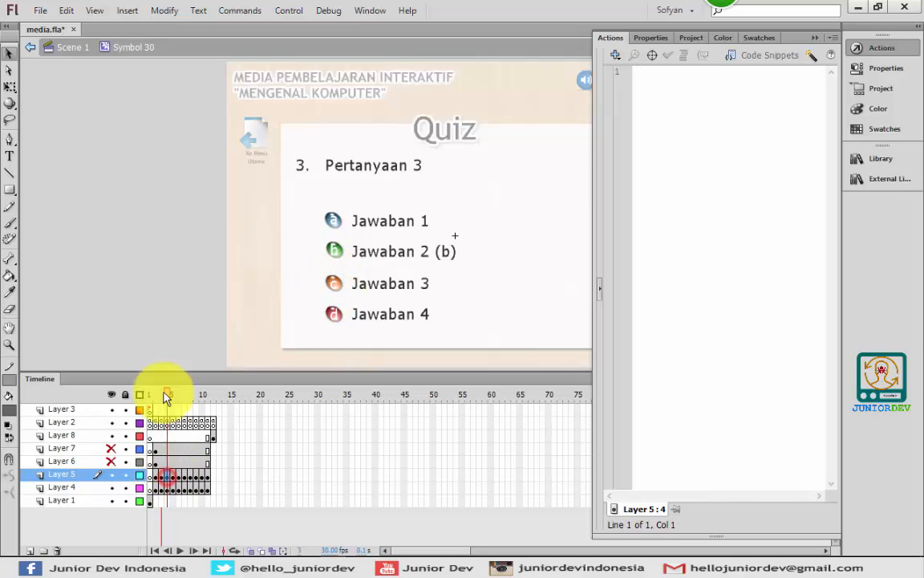
left_click(165, 242)
left_click(340, 253)
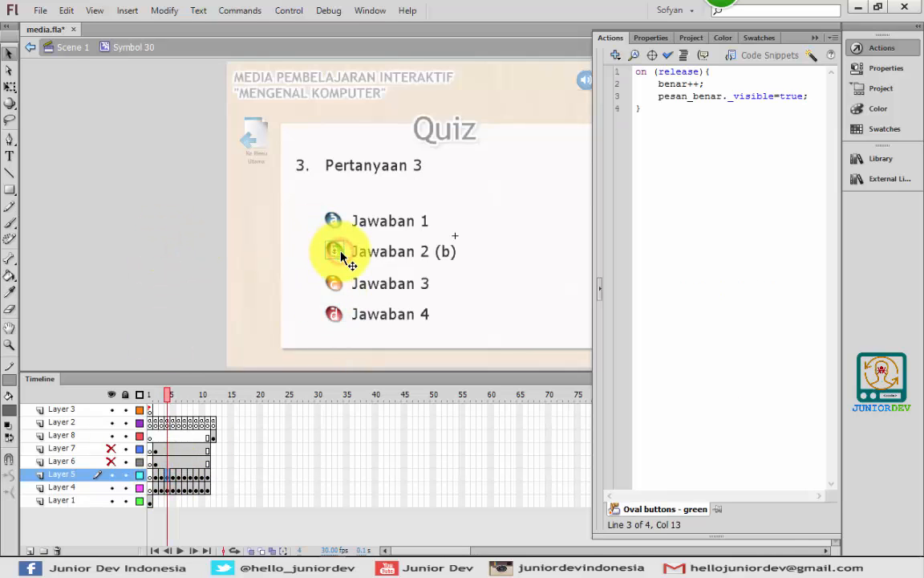
left_click(175, 480)
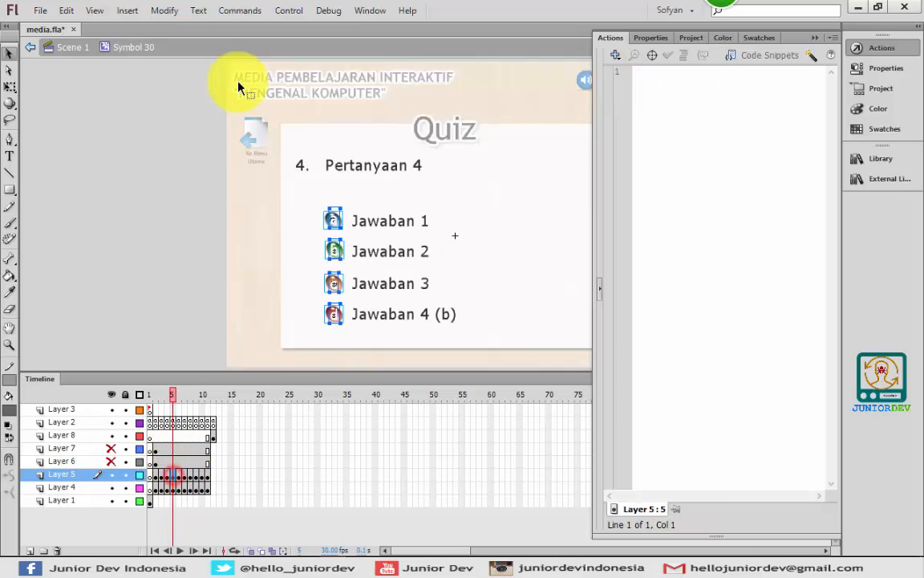
left_click(196, 173)
left_click(343, 255)
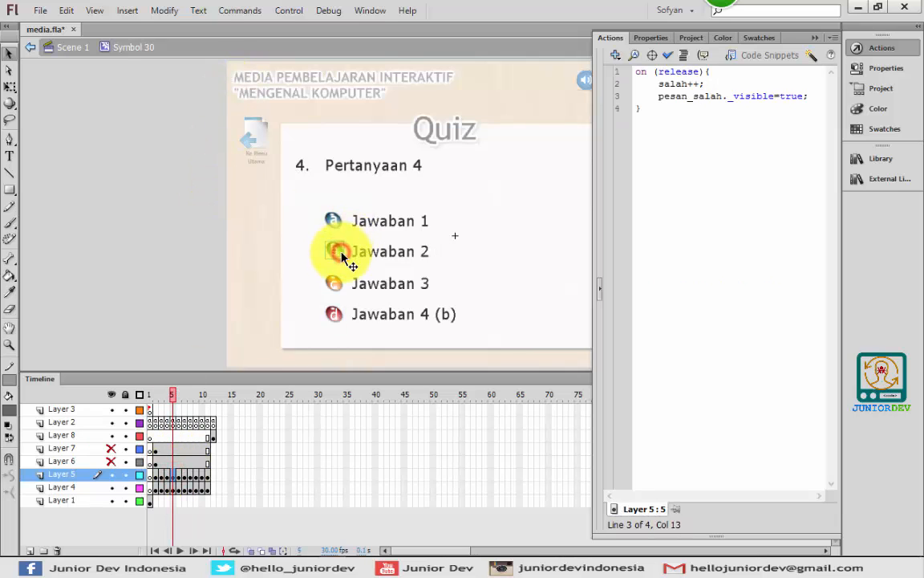
left_click(338, 320)
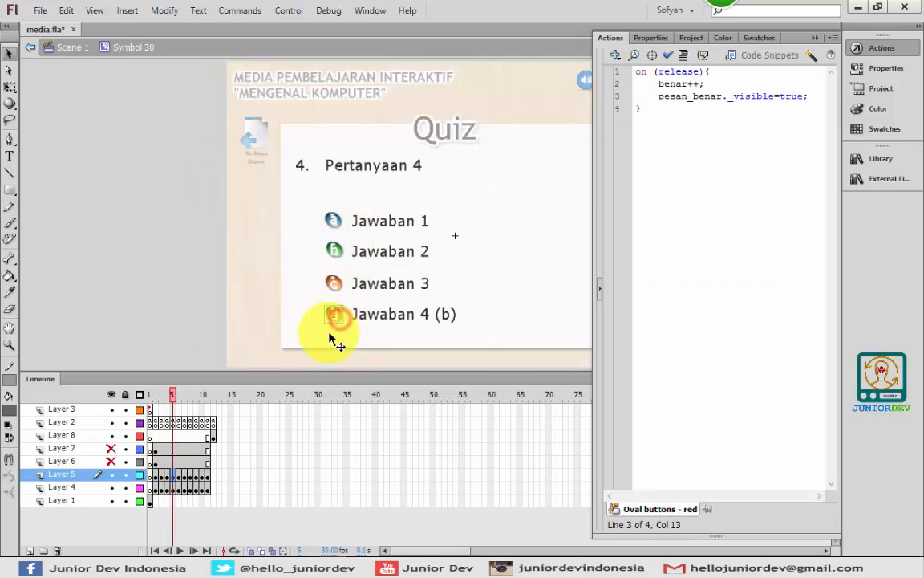
Inspect the scripts attached to the correct answer buttons of questions 5 (a) and 6 (c)
left_click(178, 474)
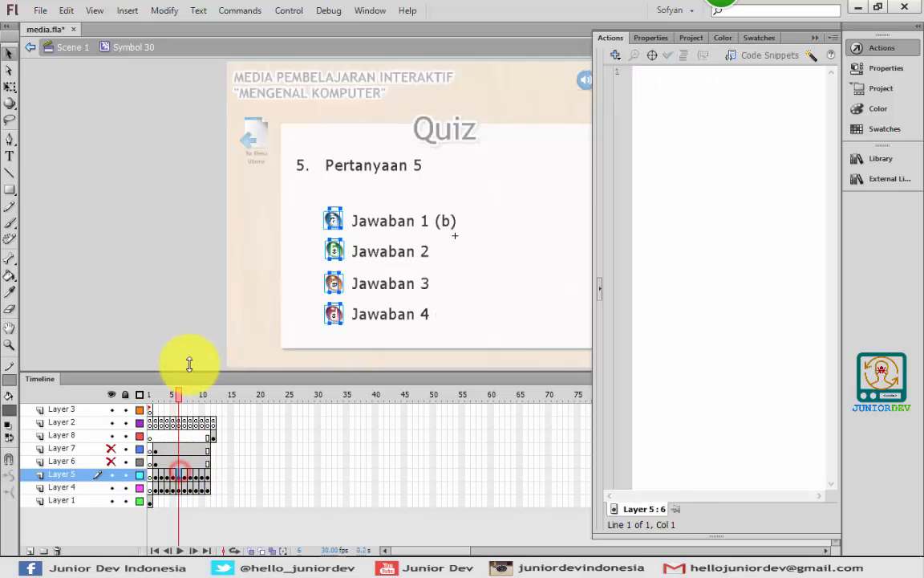
left_click(339, 226)
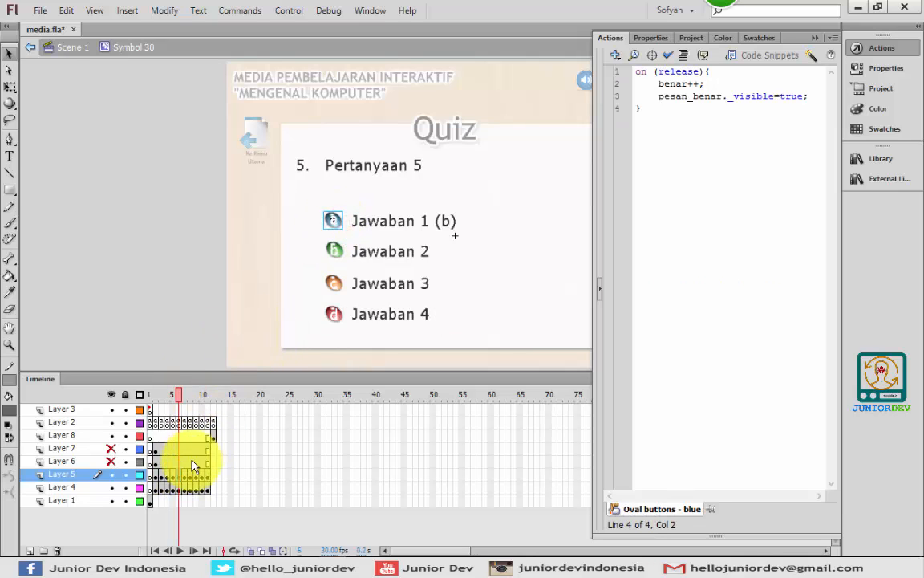
left_click(184, 477)
left_click(159, 324)
left_click(337, 224)
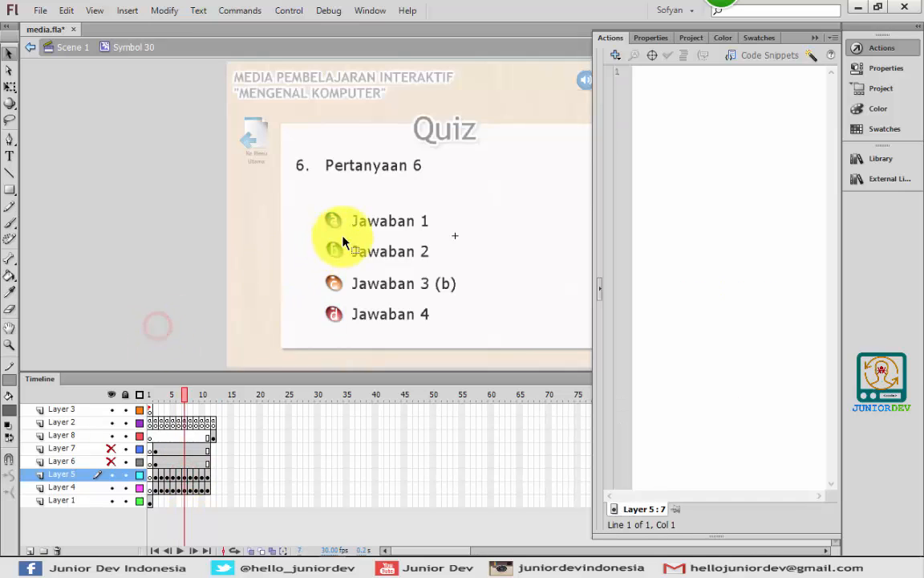
left_click(340, 287)
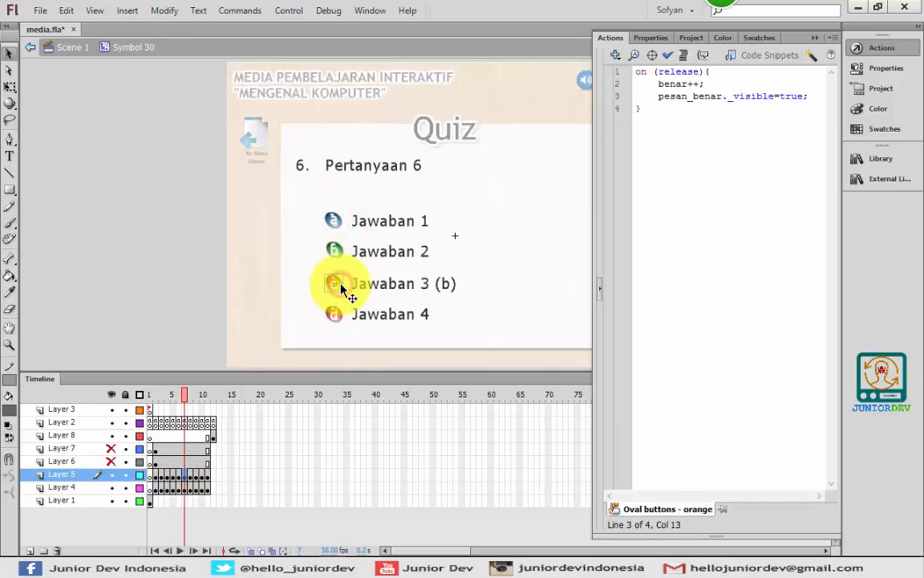
Verify the scripts attached to the correct answer buttons, both a, of questions 7 and 8
left_click(185, 473)
left_click_drag(190, 473, 201, 345)
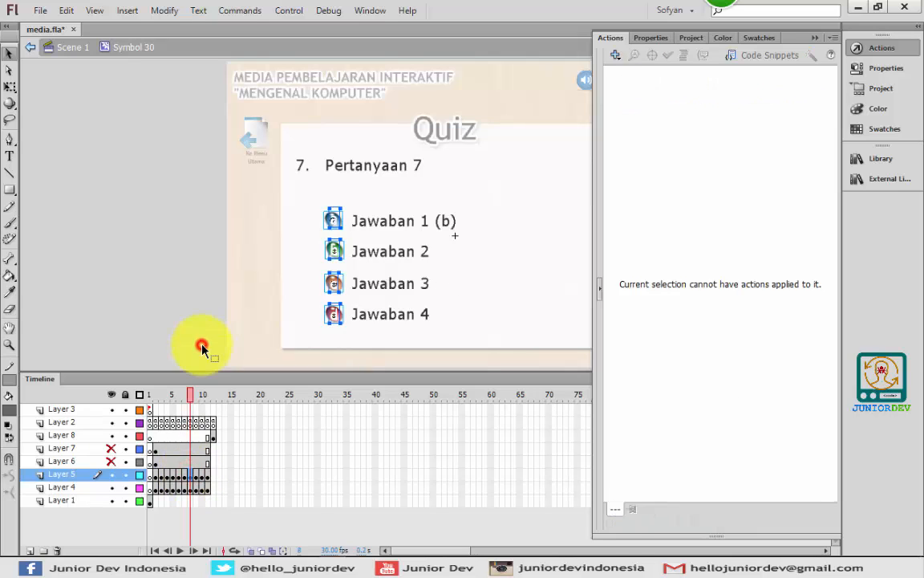
left_click(202, 345)
left_click(334, 219)
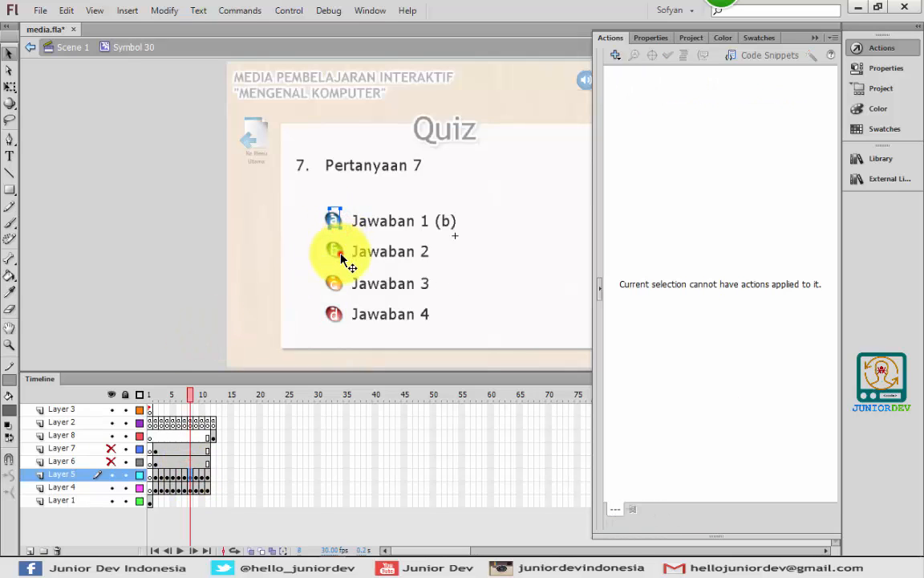
left_click(341, 253)
left_click(335, 223)
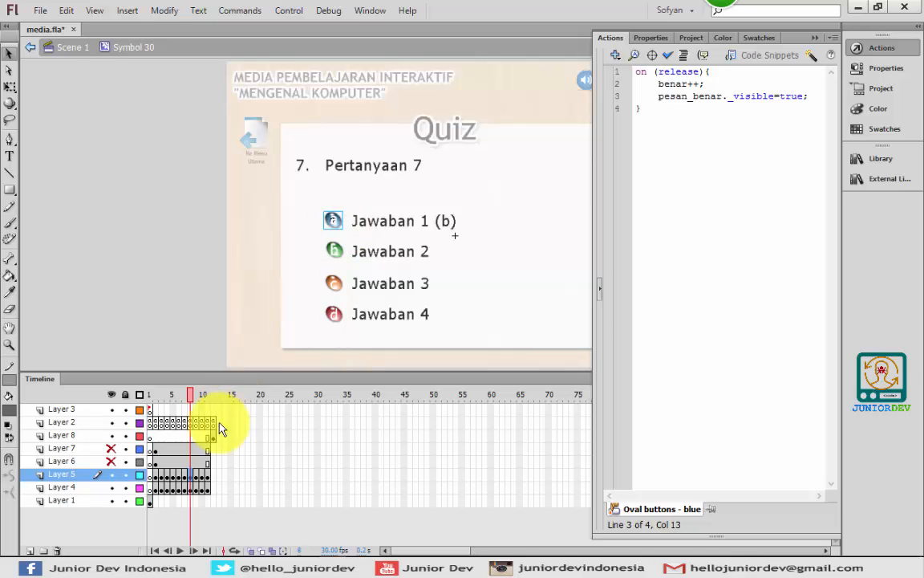
left_click(196, 475)
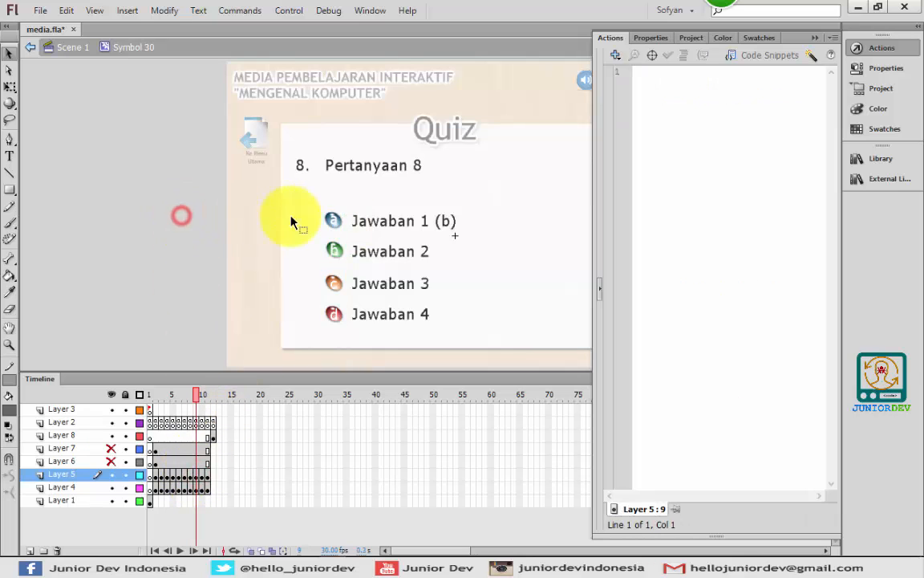
left_click(341, 223)
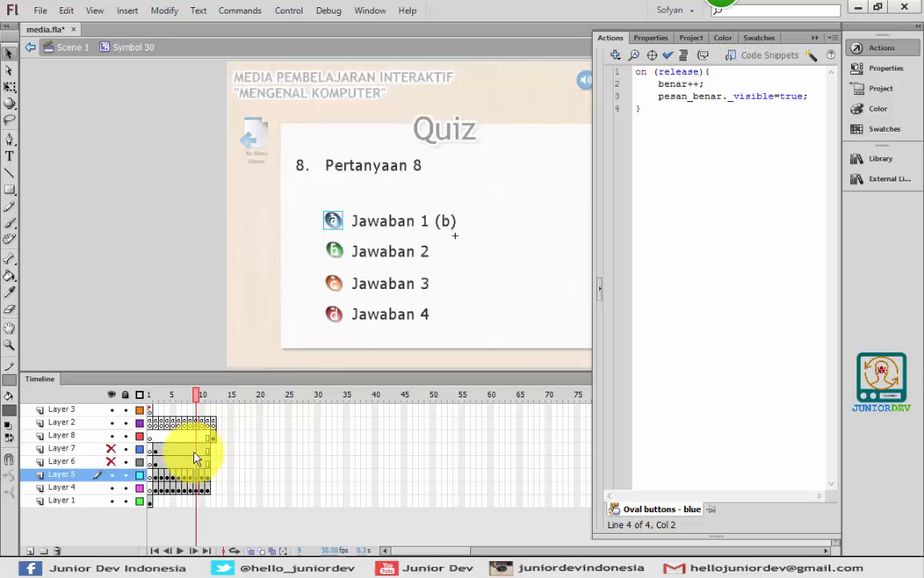
Review the scripts on the correct answer buttons, both d, of questions 9 and 10, and deselect the button
left_click(203, 476)
left_click(191, 334)
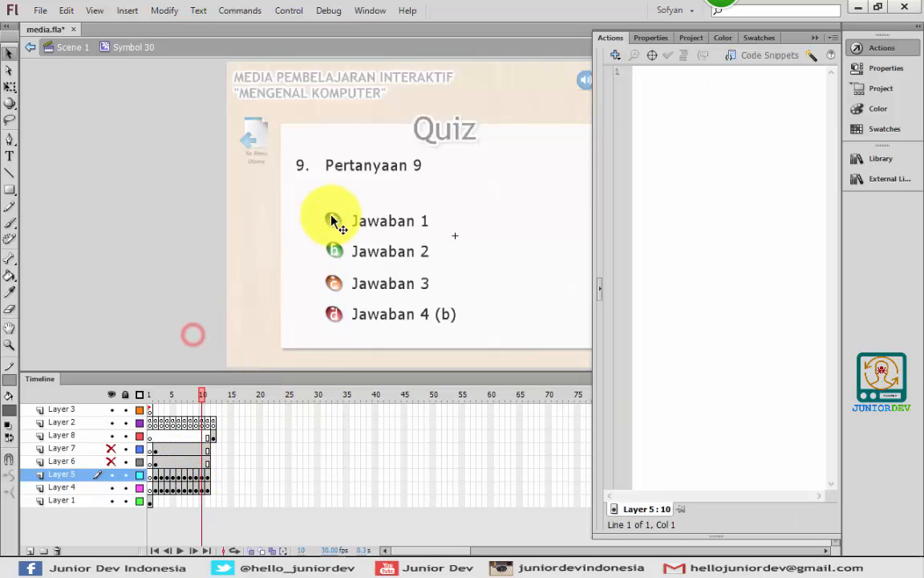
left_click(337, 312)
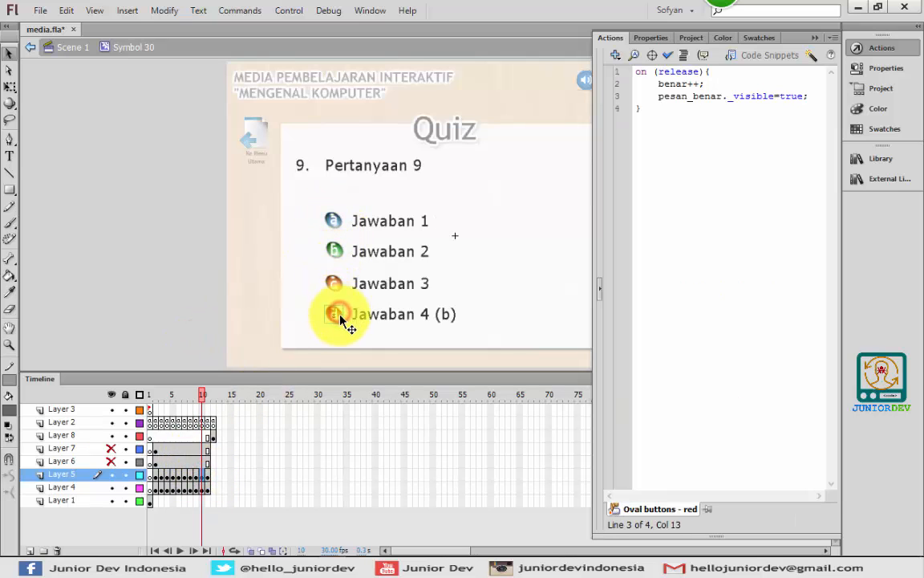
left_click(209, 479)
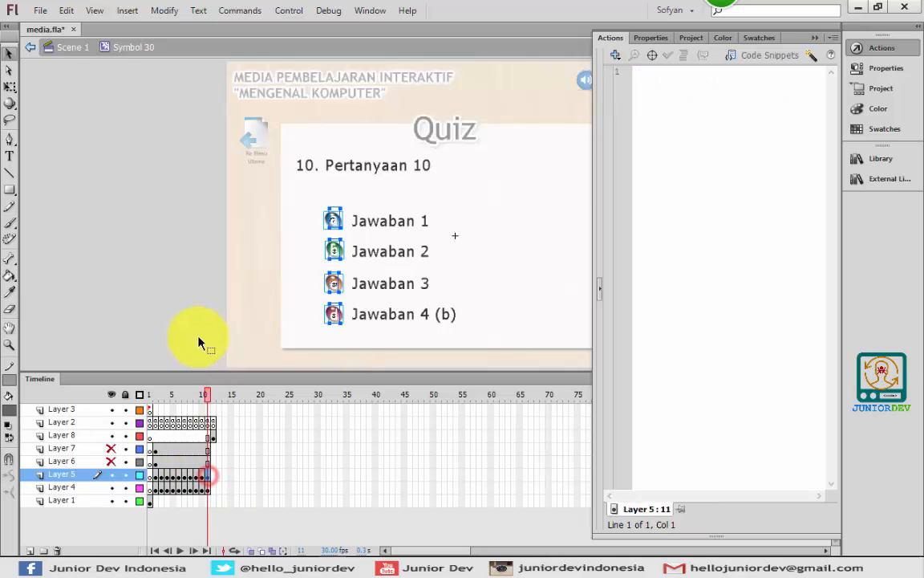
left_click(194, 315)
left_click(342, 316)
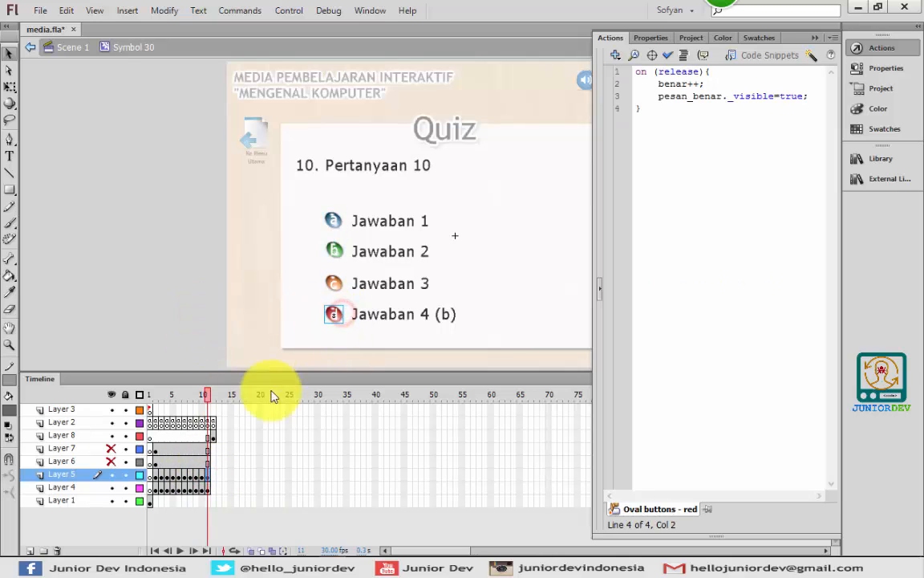
left_click(194, 205)
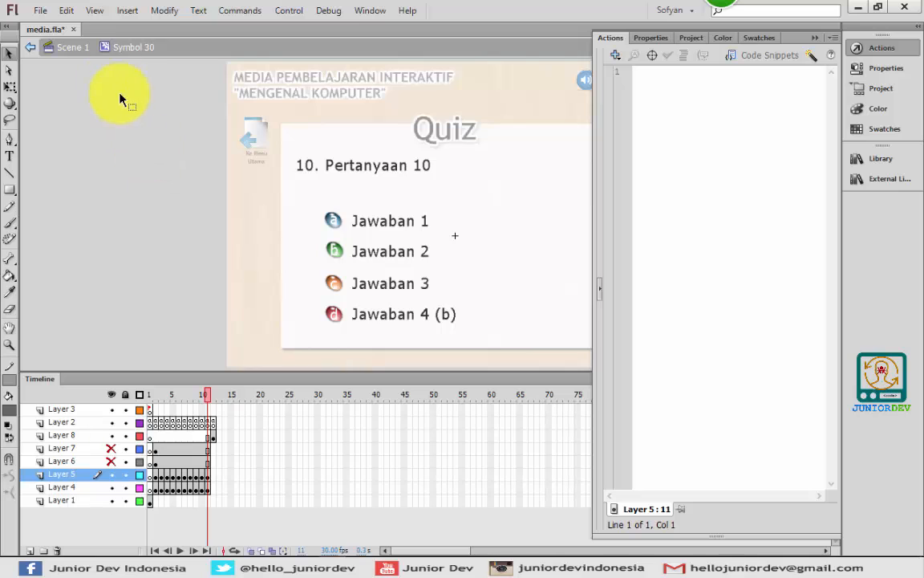
Return to Scene 1, hide the script editor and run a test of the movie
left_click(64, 46)
left_click(143, 207)
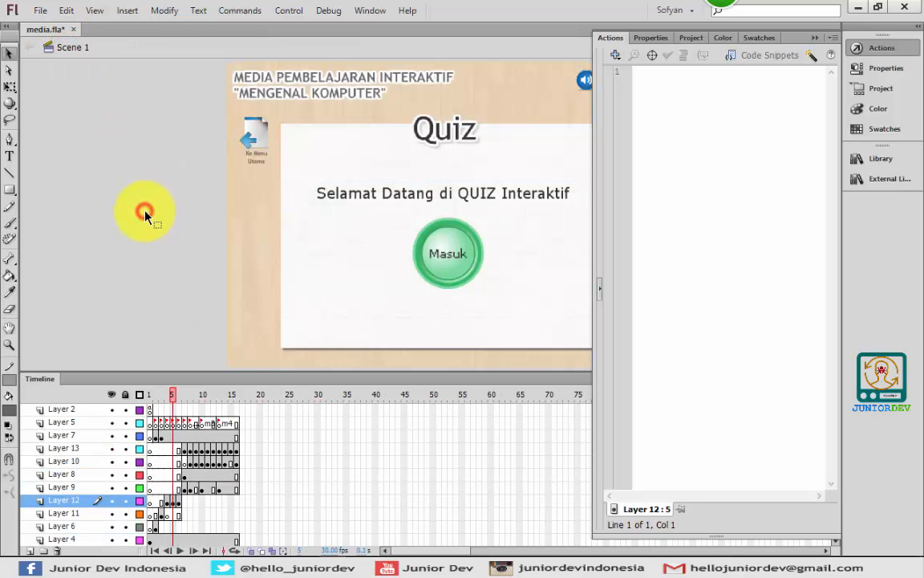
left_click(897, 49)
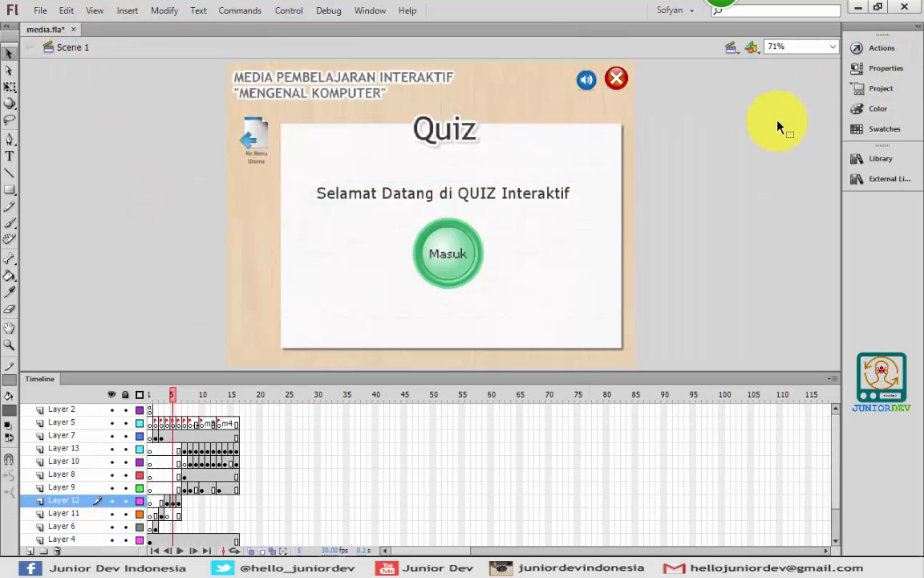
left_click(294, 16)
mouse_move(413, 117)
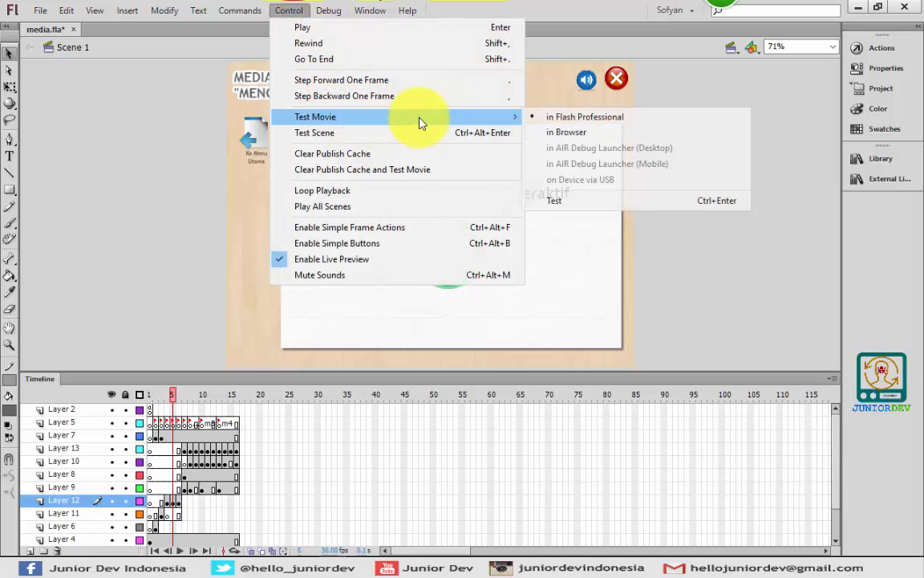
left_click(555, 204)
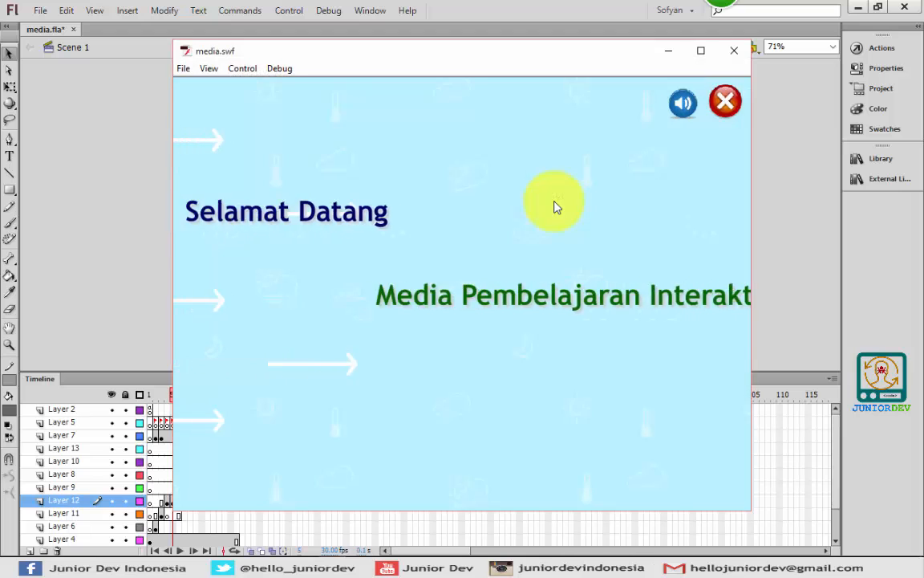
Mute the sound in the test movie, go to the main menu and enter the quiz up to question 1
left_click(685, 101)
left_click(458, 385)
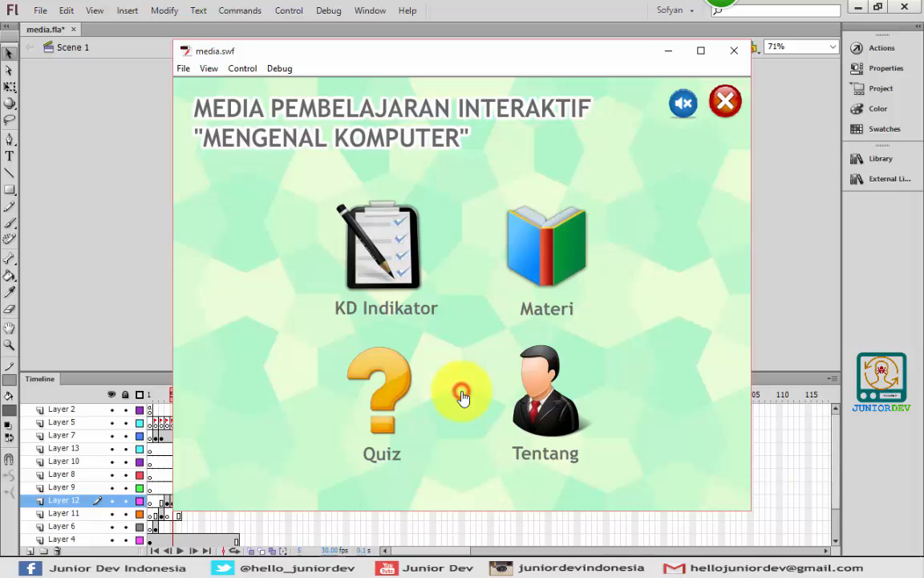
left_click(399, 390)
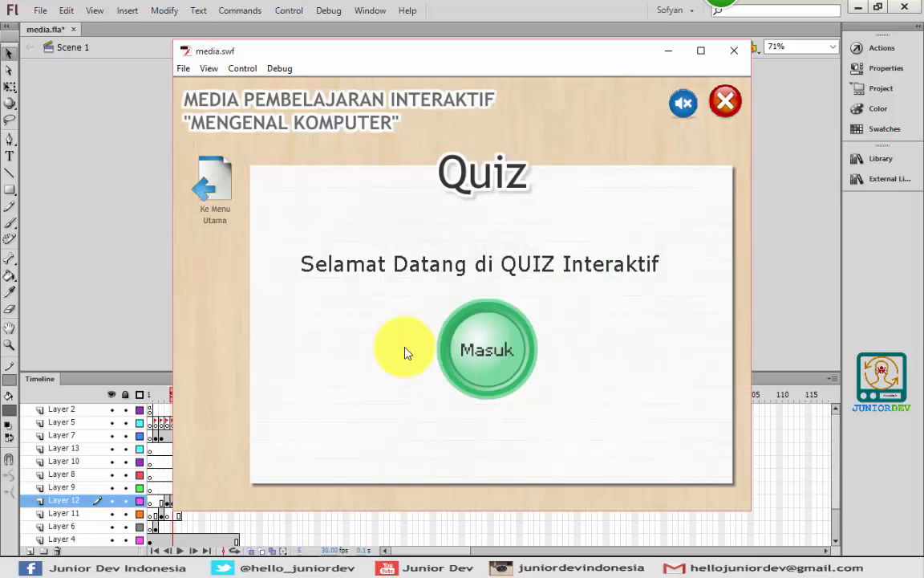
left_click(486, 332)
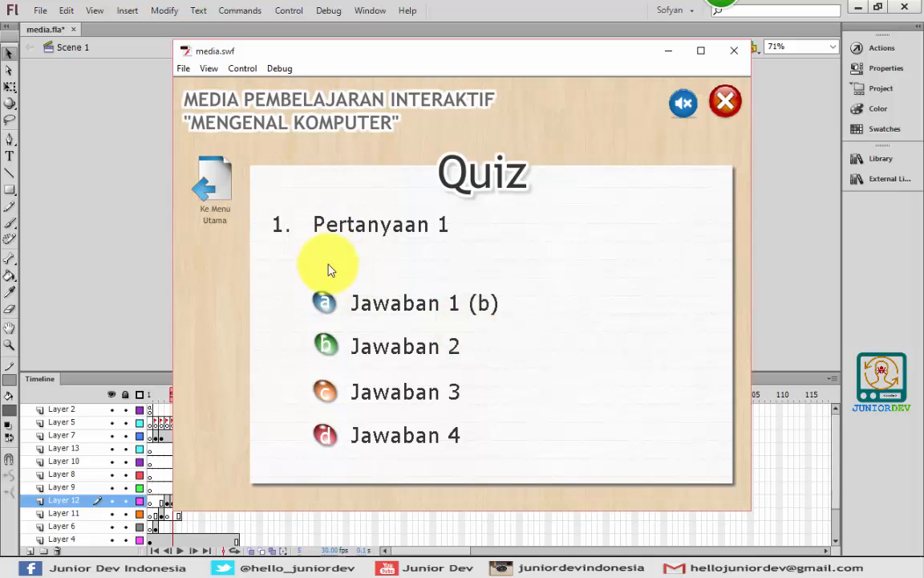
Answer question 1 with a and question 2 with c in the test movie, continuing to question 3
left_click(326, 305)
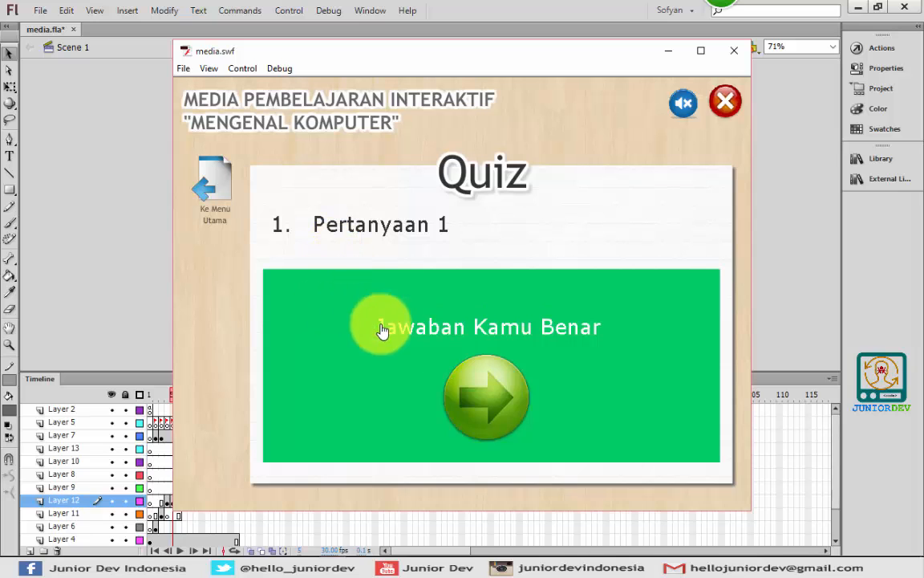
left_click(483, 388)
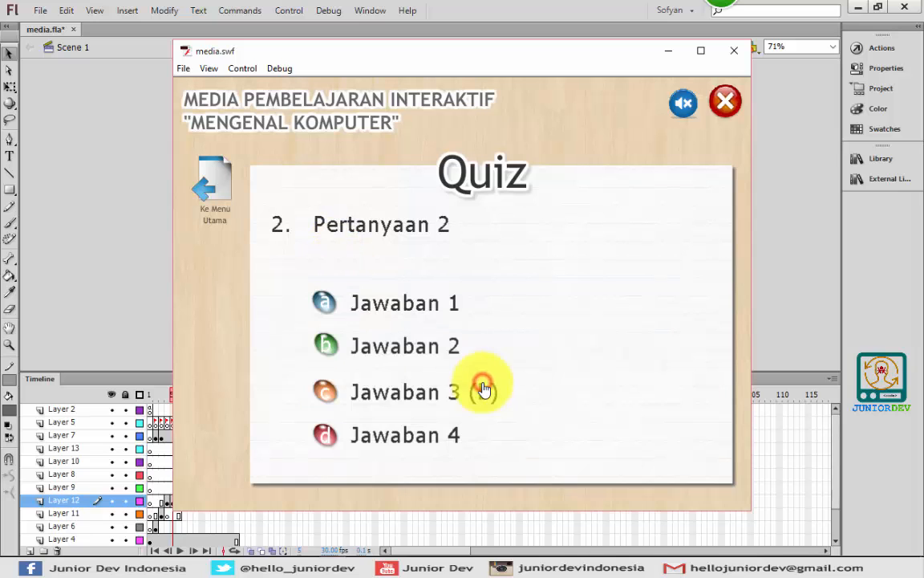
left_click(327, 394)
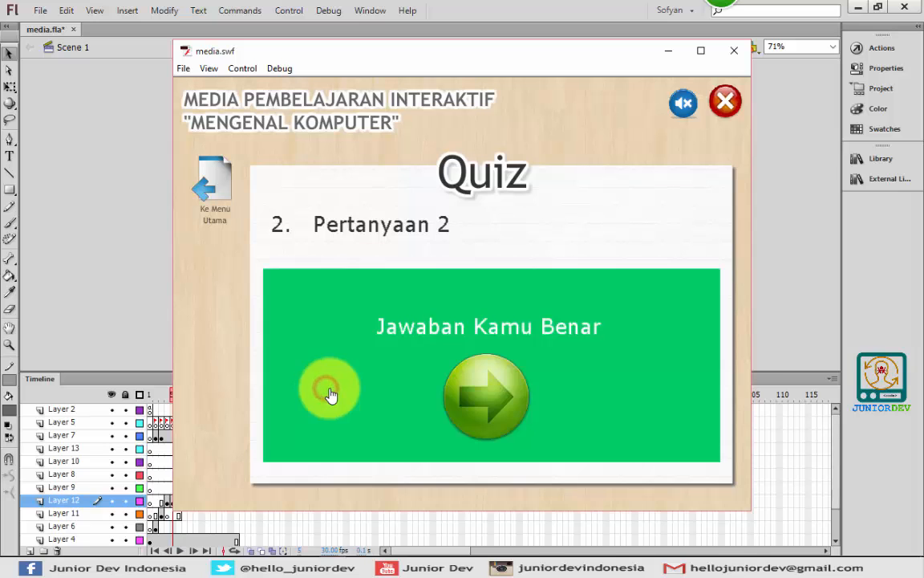
left_click(497, 389)
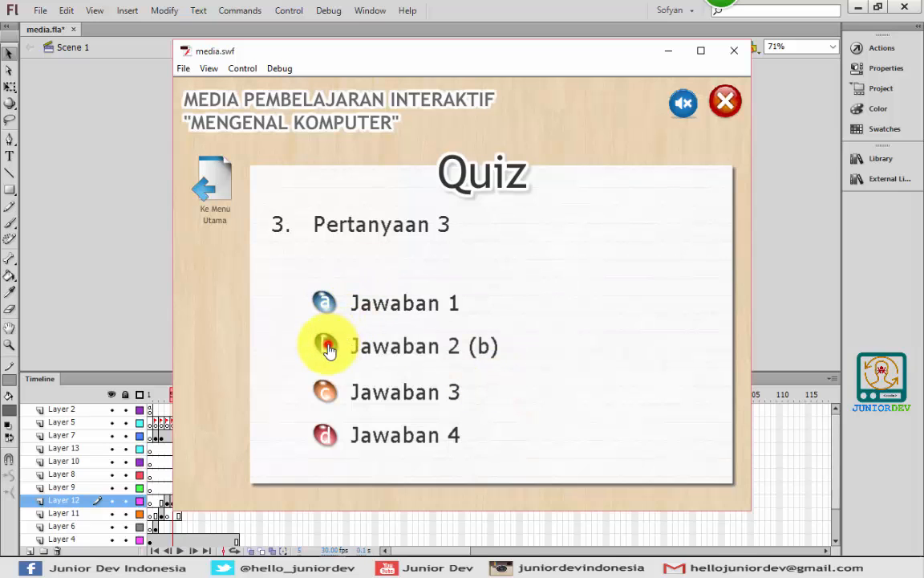
Answer question 3 with b, question 4 with d and question 5 with a in the test movie, continuing to question 6
left_click(329, 347)
left_click(466, 372)
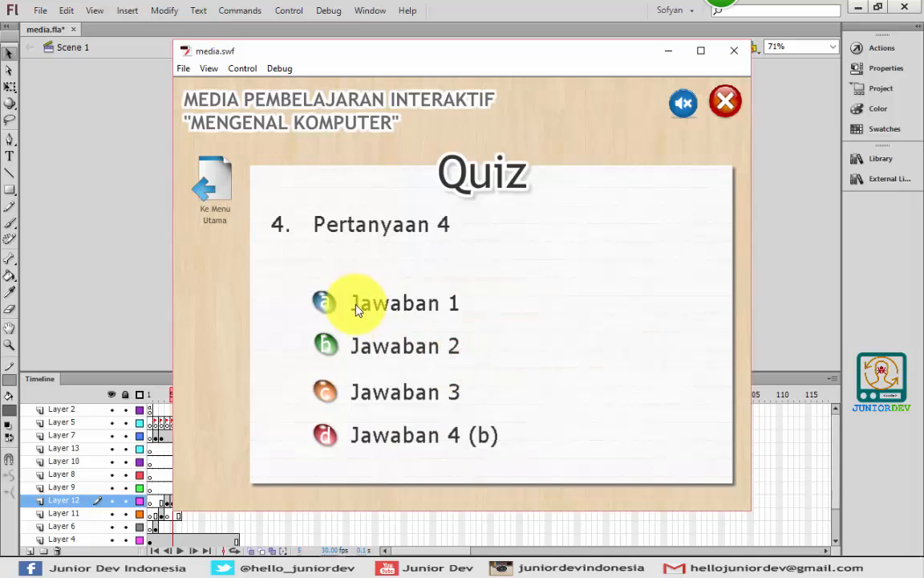
left_click(320, 434)
left_click(504, 384)
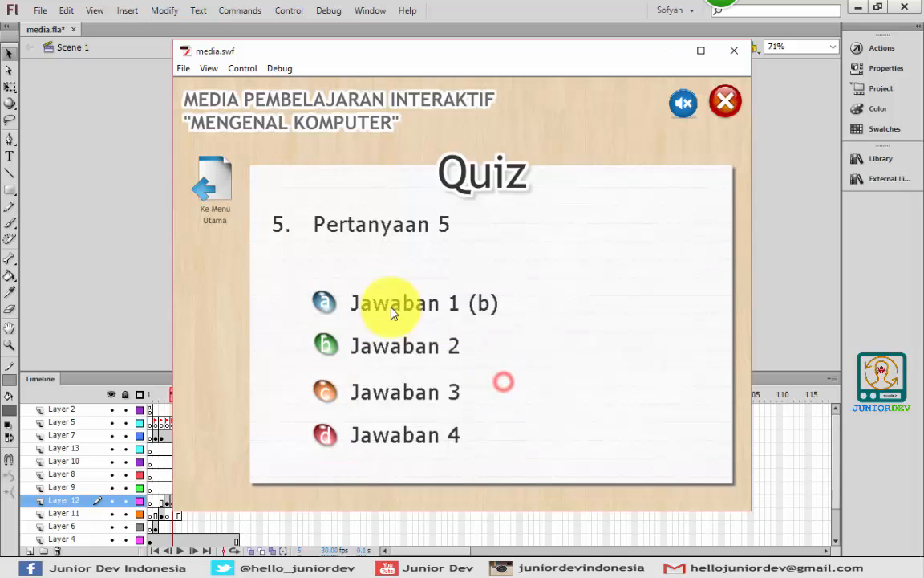
left_click(325, 301)
left_click(499, 380)
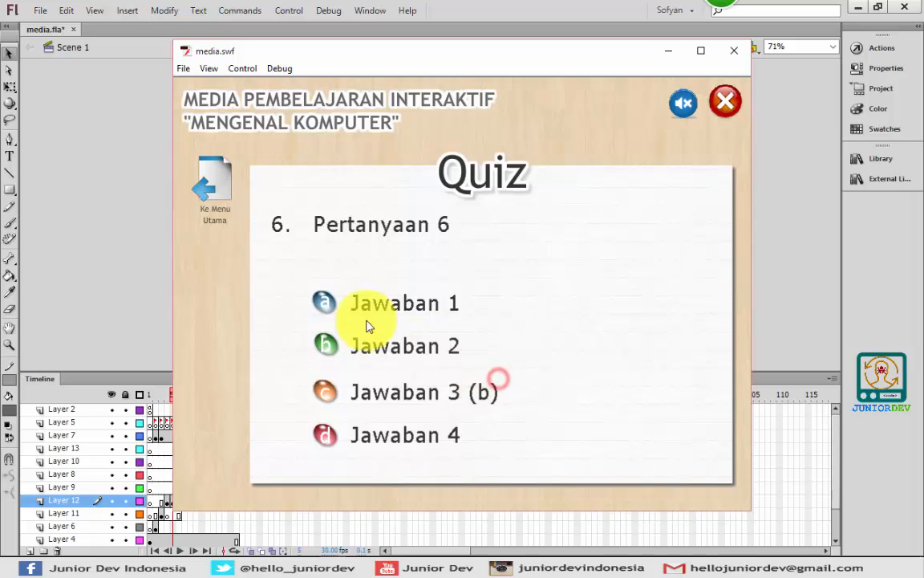
Answer question 6 with c and questions 7 and 8 with a in the test movie, continuing to question 9
left_click(324, 391)
left_click(511, 372)
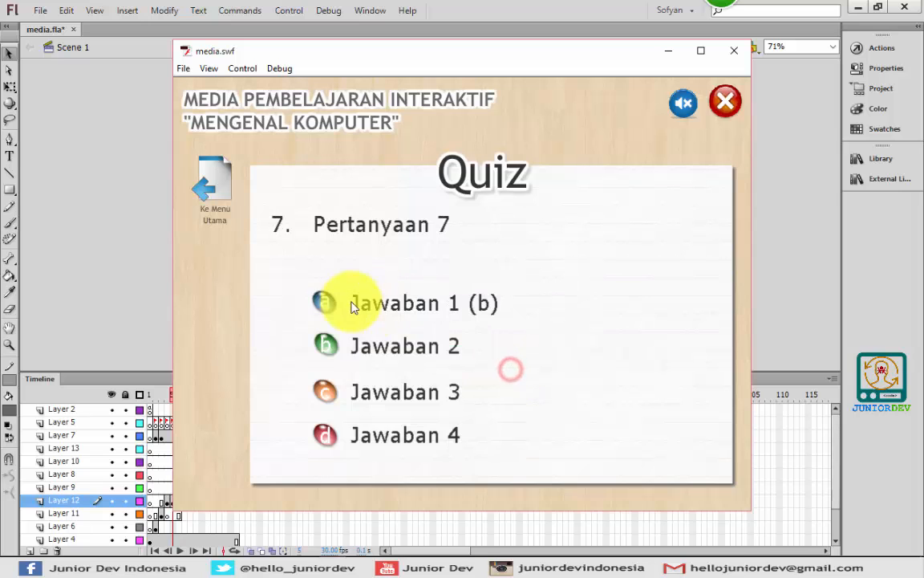
left_click(321, 300)
left_click(492, 399)
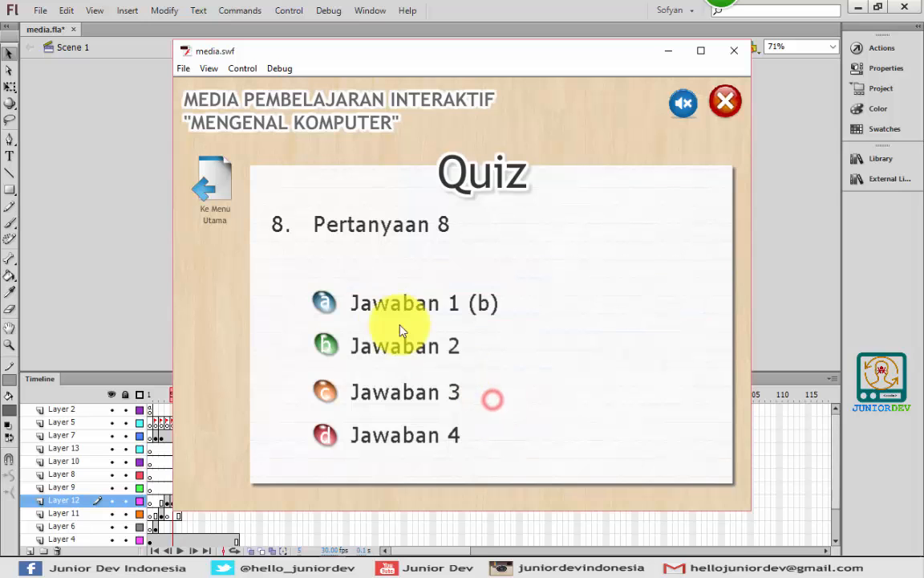
left_click(325, 301)
left_click(514, 367)
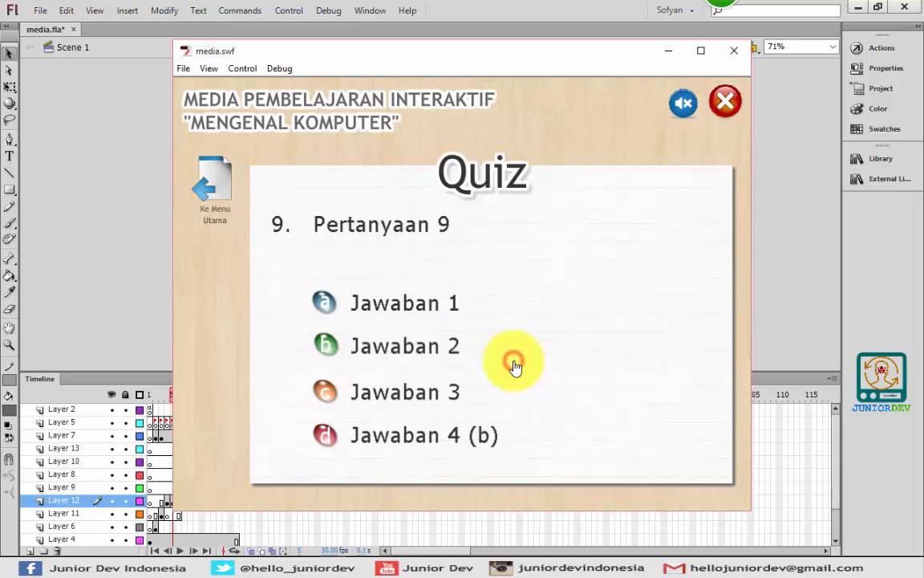
Answer questions 9 and 10 with d and check the SKOR and BENAR values on the results screen
left_click(324, 435)
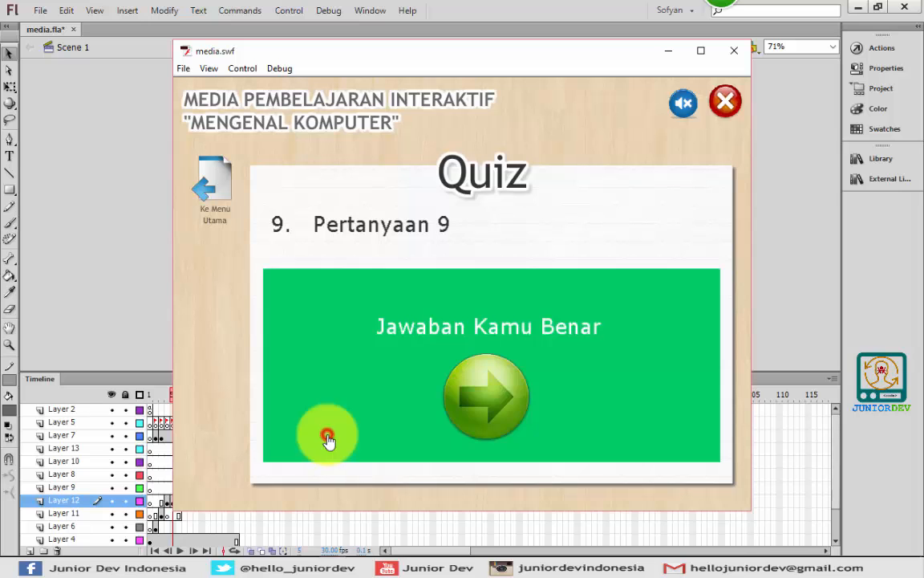
left_click(526, 375)
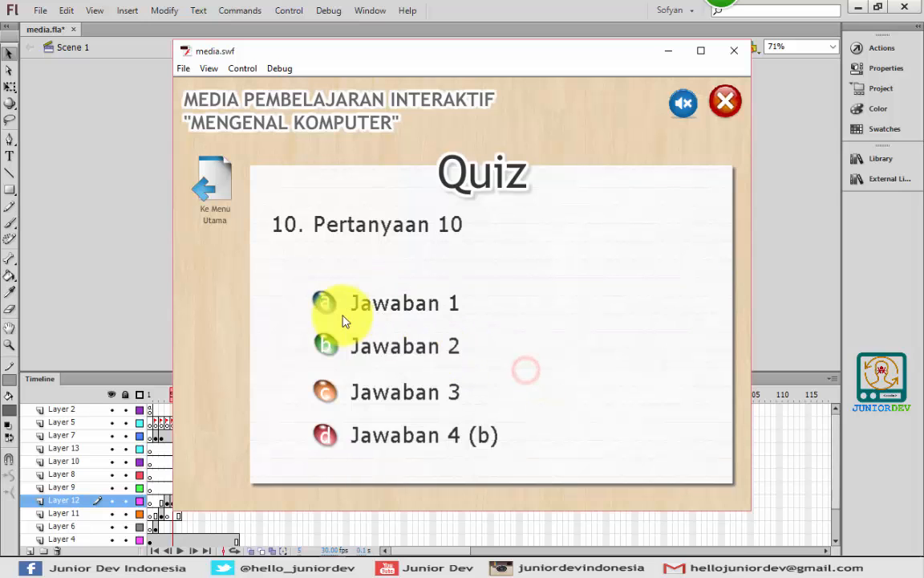
left_click(325, 438)
left_click(478, 397)
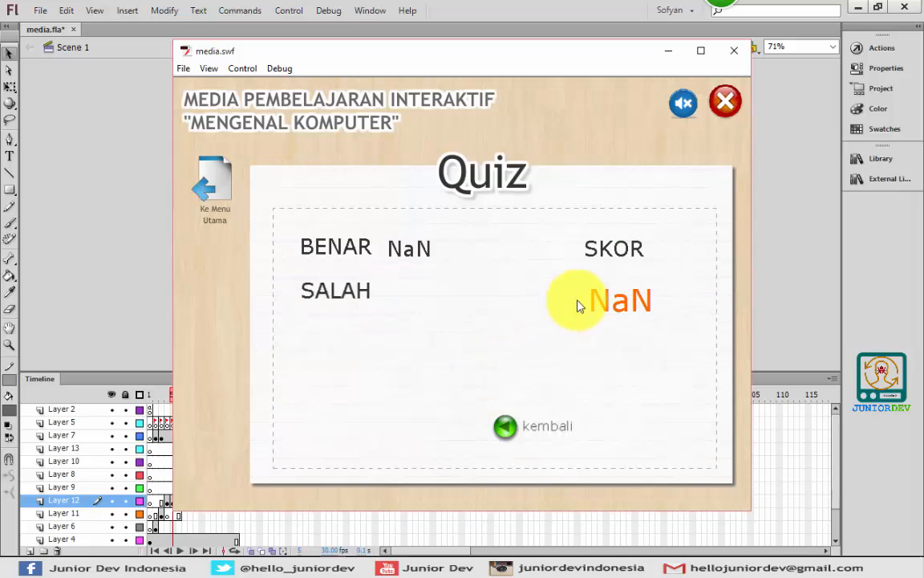
left_click(622, 307)
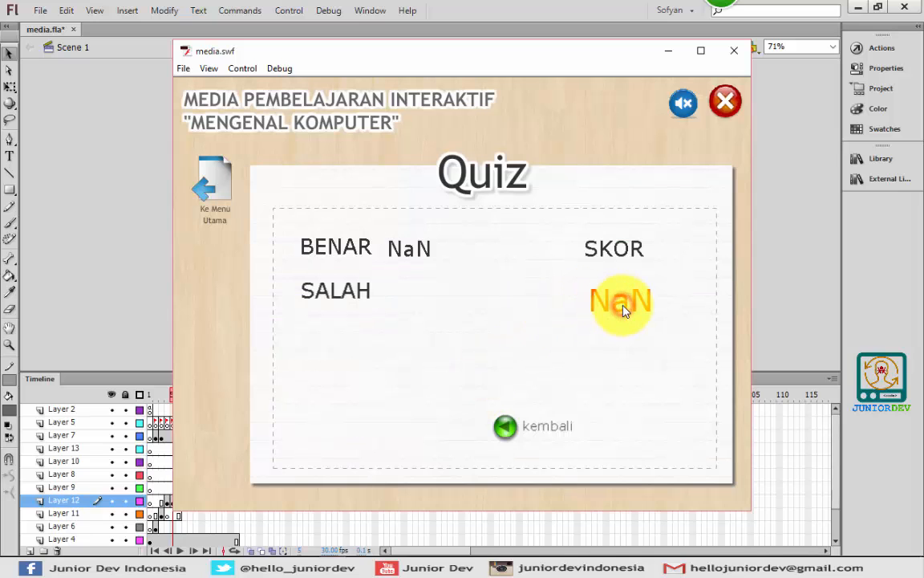
left_click(397, 249)
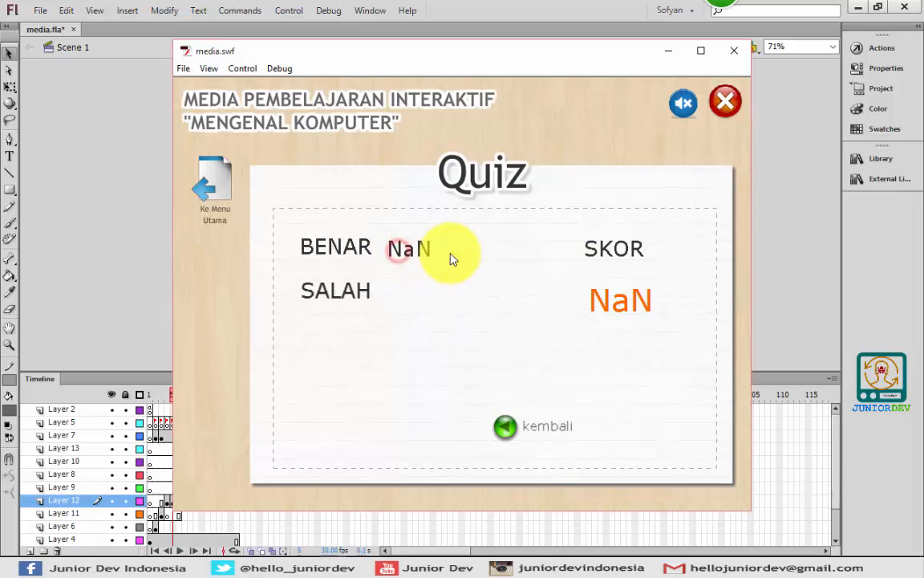
Initialise skor, benar and salah to 0 in the script on Layer 2's first frame inside the quiz symbol, and hide the script editor
left_click(658, 210)
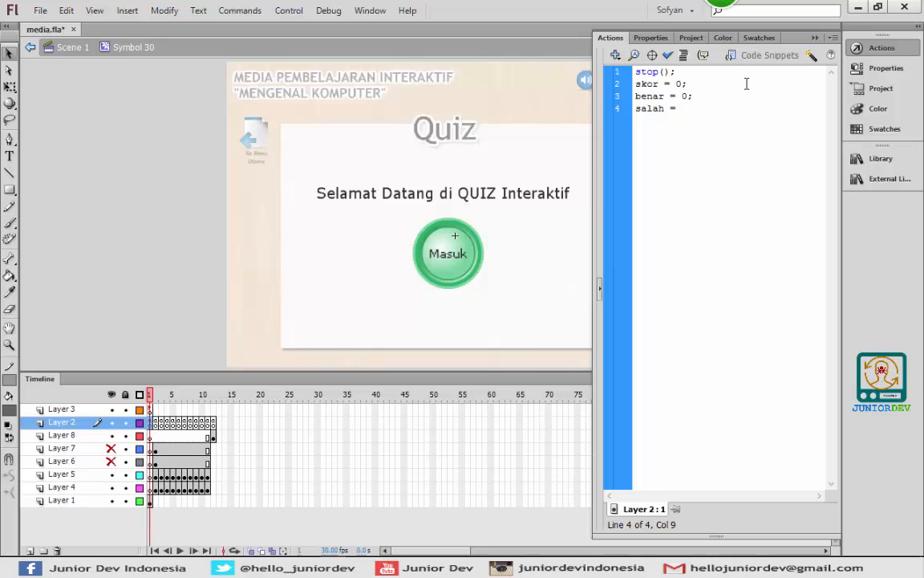
left_click(912, 45)
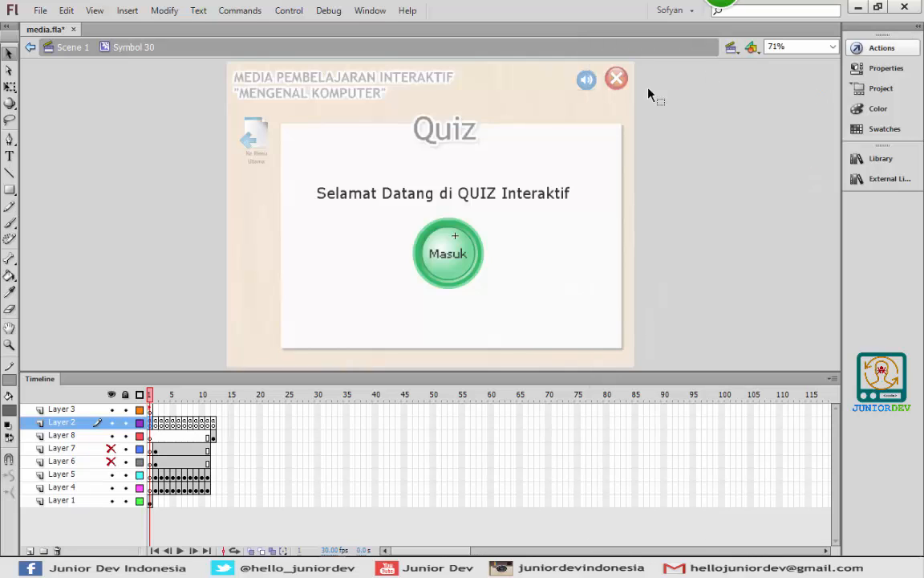
On the results frame, delete the extra object hidden beneath the score text field and place the field back under SKOR
left_click(213, 437)
left_click(146, 238)
left_click(553, 224)
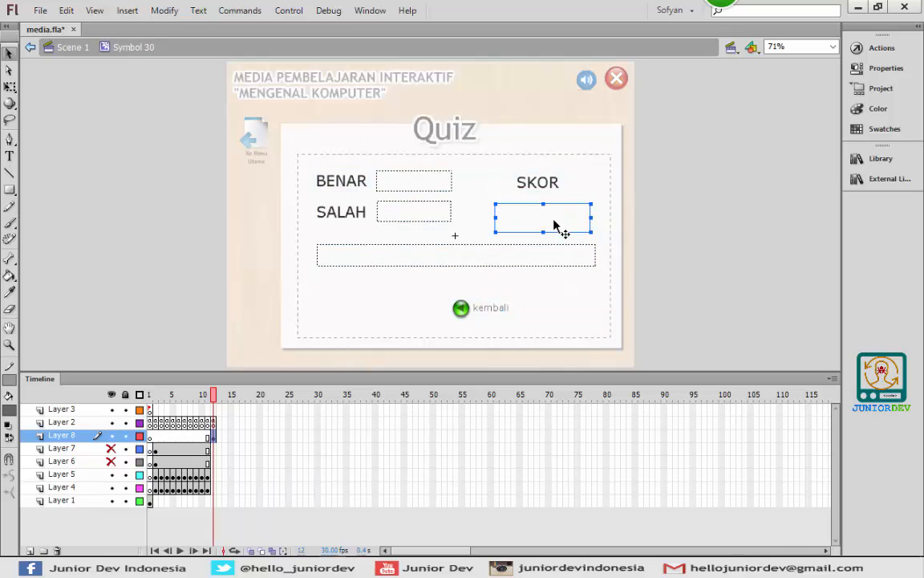
left_click_drag(573, 223, 676, 215)
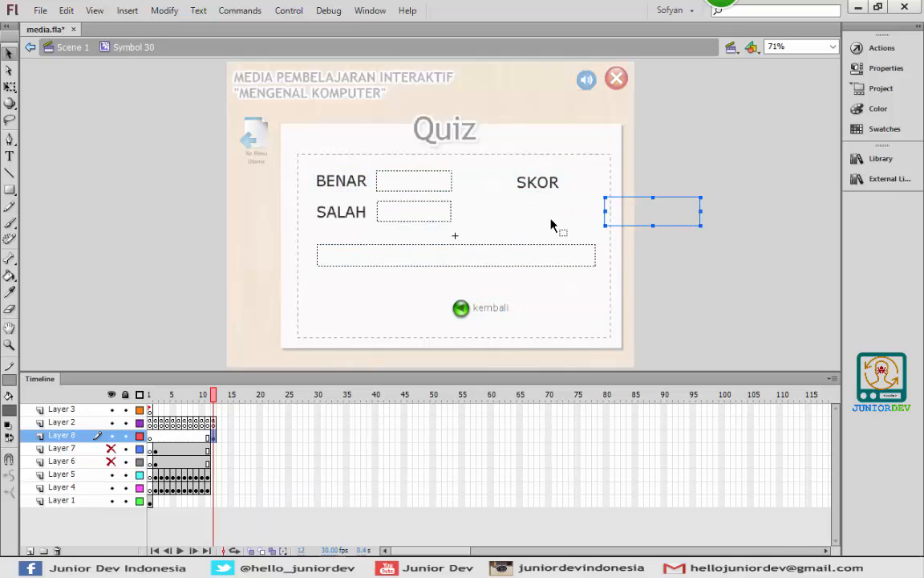
left_click(542, 216)
left_click(642, 215)
left_click_drag(642, 215, 672, 308)
left_click(630, 236)
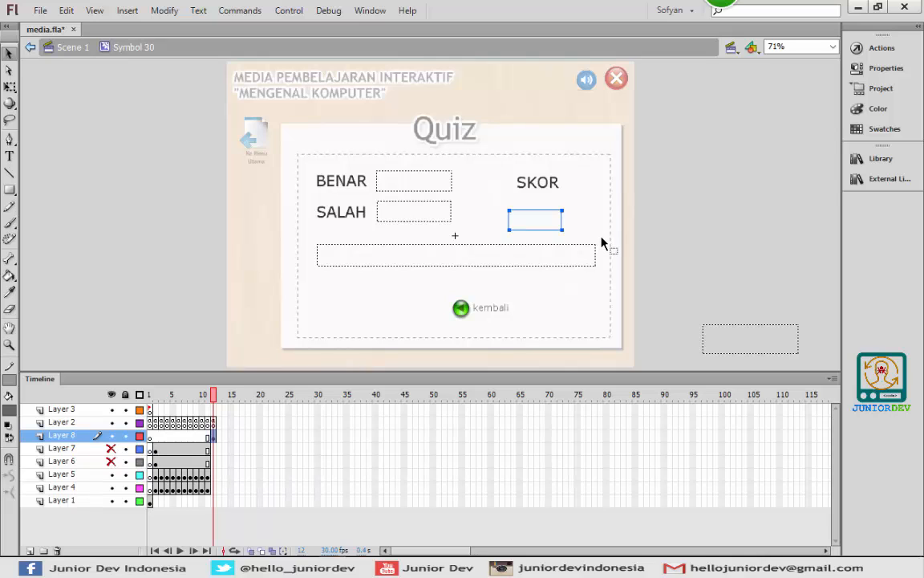
key("Delete")
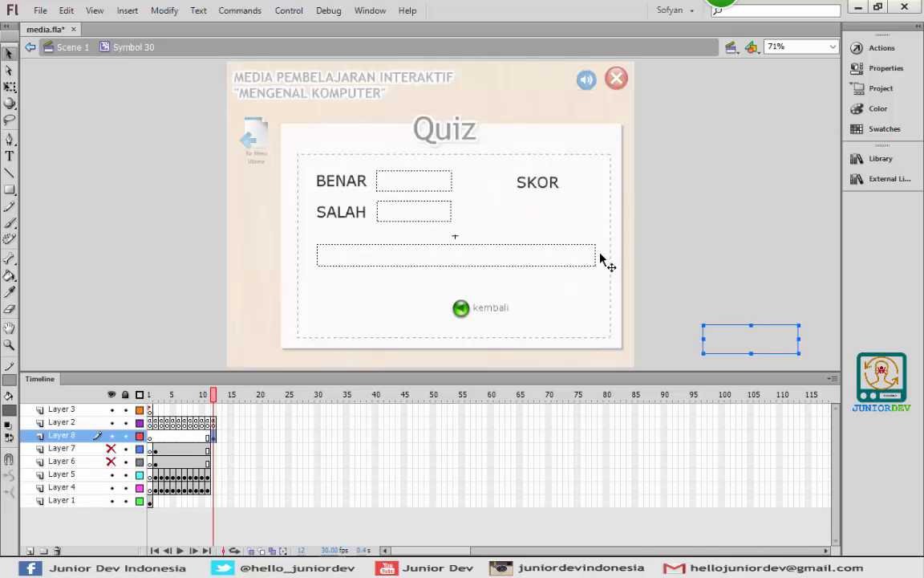
left_click_drag(553, 217, 544, 216)
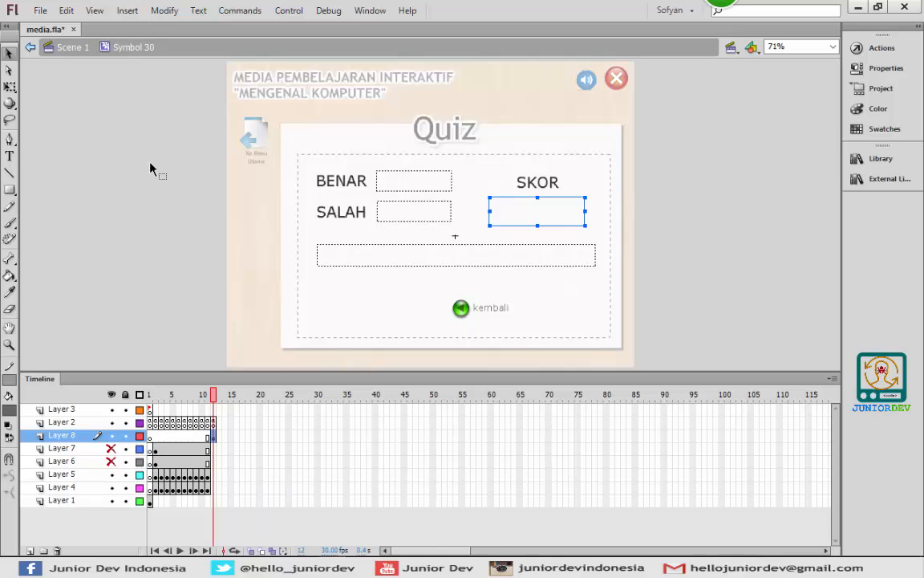
left_click(124, 151)
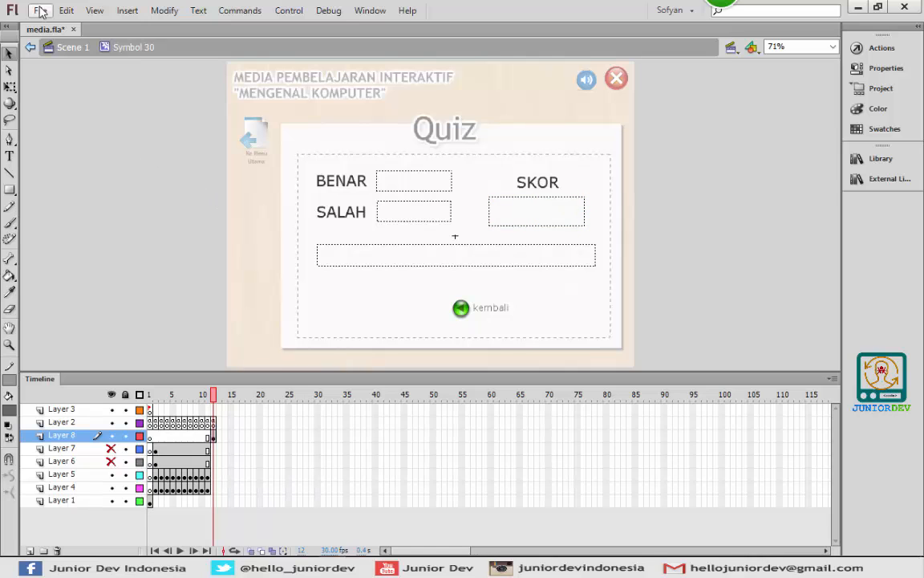
Run a test of the movie with its sound muted and enter the quiz up to question 1
left_click(290, 11)
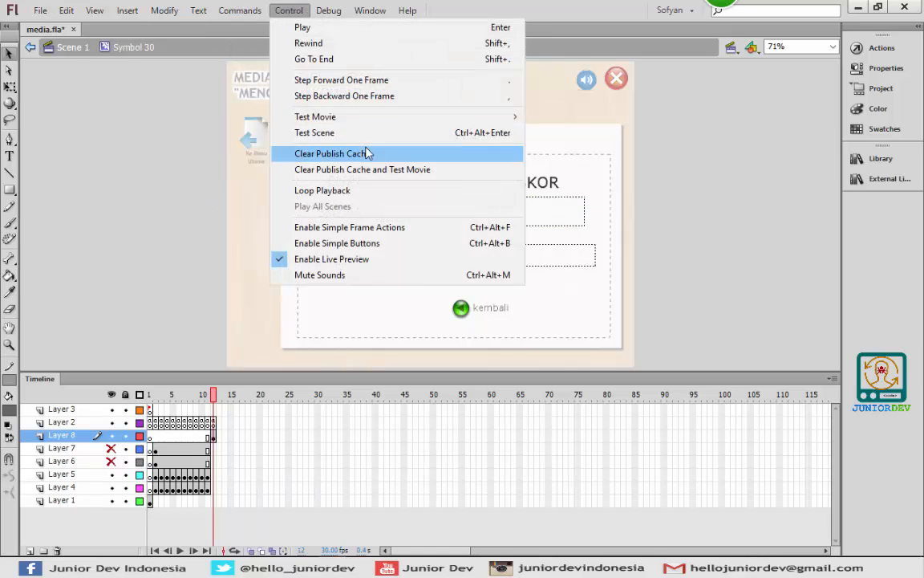
mouse_move(443, 119)
left_click(592, 201)
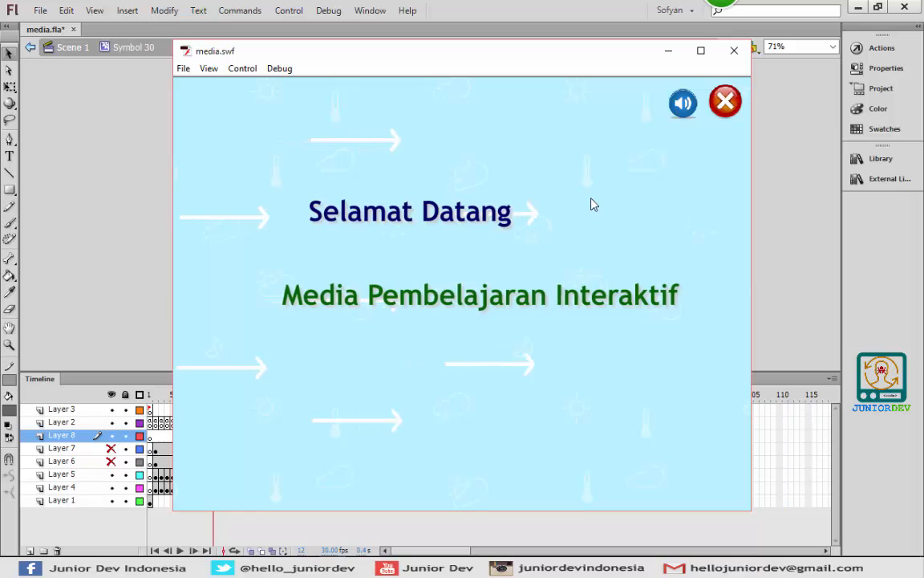
left_click(483, 392)
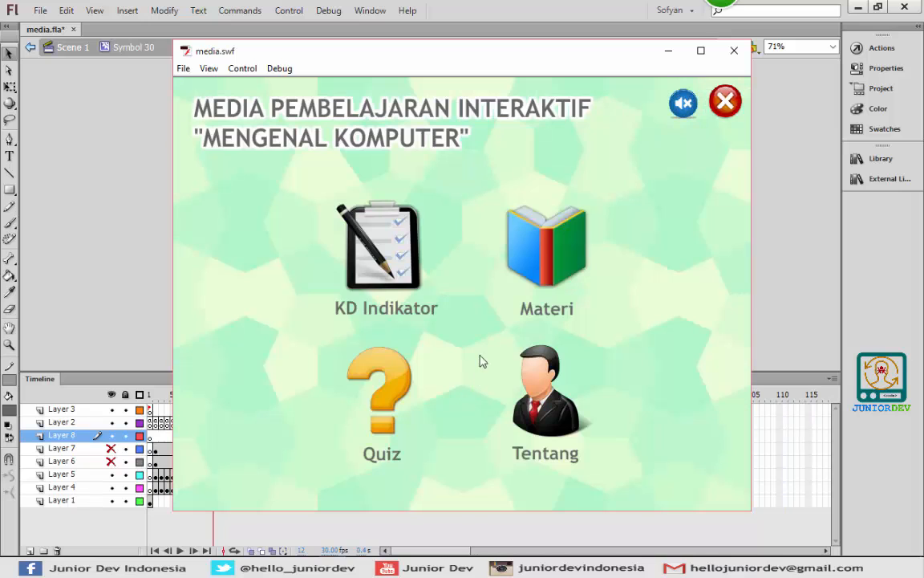
left_click(375, 387)
left_click(481, 343)
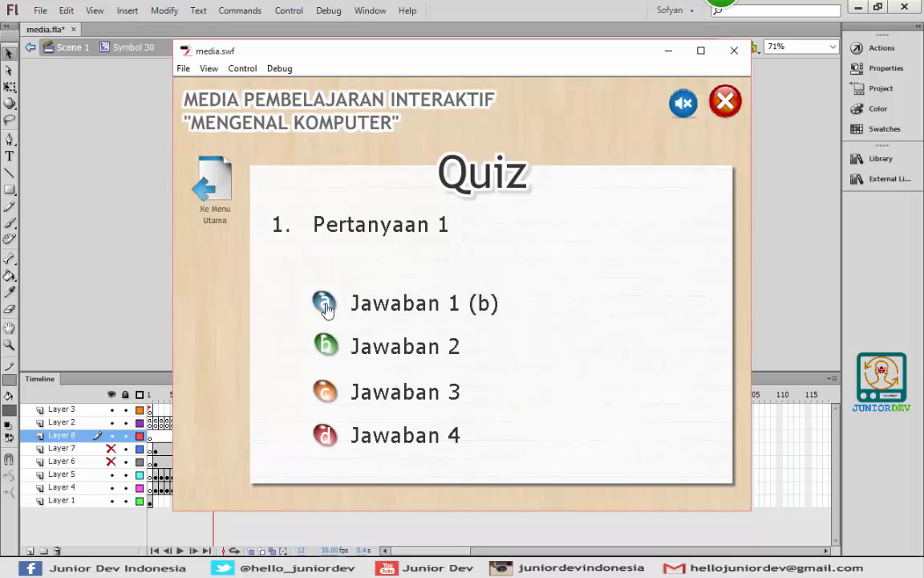
Answer question 1 with a, question 2 with c and question 3 with b in the test movie, continuing to question 4
left_click(325, 305)
left_click(497, 397)
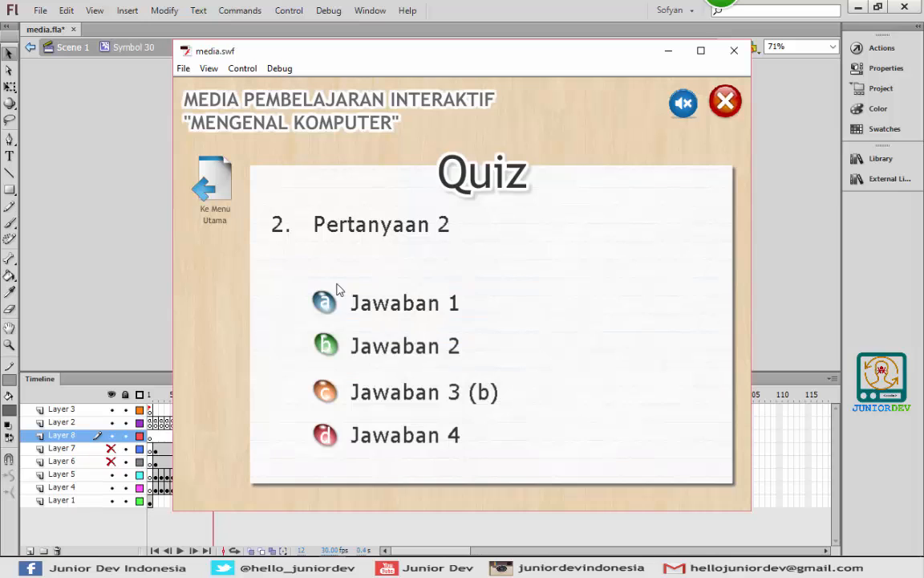
left_click(325, 391)
left_click(449, 388)
left_click(327, 347)
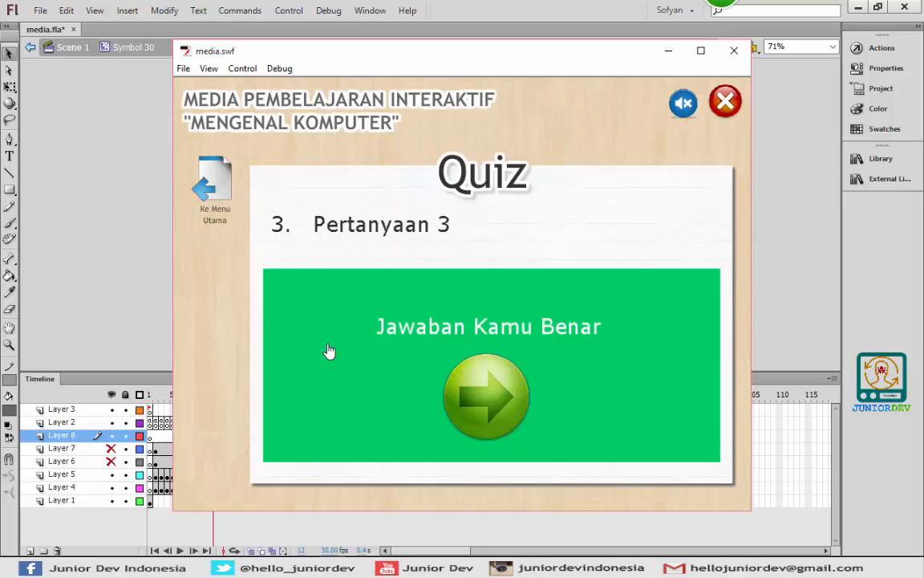
left_click(498, 383)
Answer question 4 with d, question 5 with a and question 6 with c in the test movie, continuing to question 7
left_click(323, 433)
left_click(501, 396)
left_click(321, 303)
left_click(494, 382)
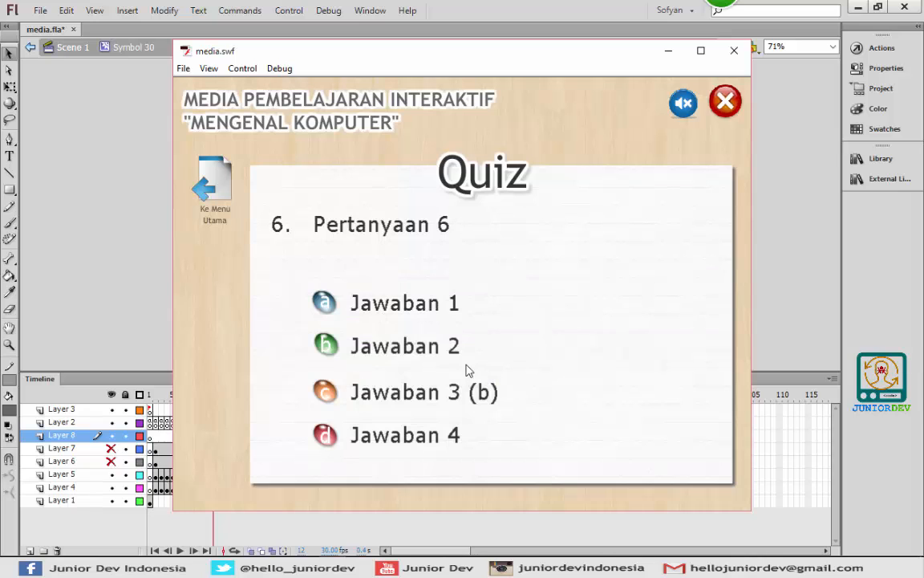
left_click(323, 399)
left_click(481, 408)
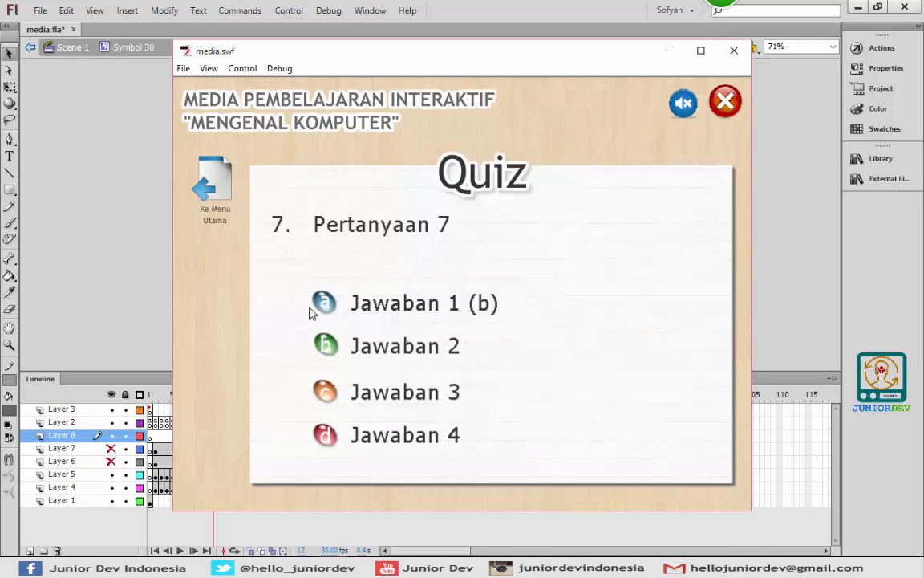
Answer questions 7 and 8 with a in the test movie, continuing to question 9
left_click(323, 308)
left_click(504, 392)
left_click(325, 302)
left_click(514, 384)
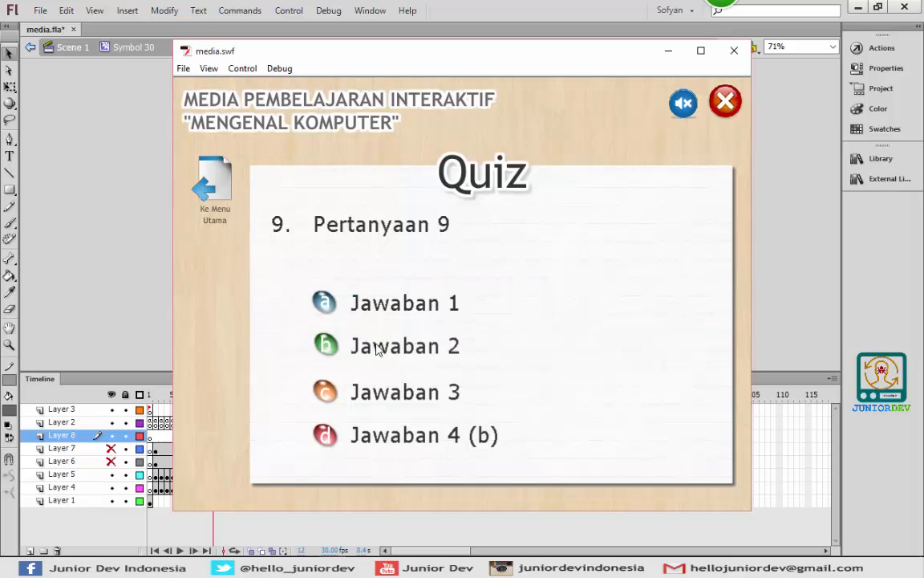
Answer questions 9 and 10 with d, return from the results to the quiz's welcome screen and close the test movie
left_click(320, 441)
left_click(472, 408)
left_click(325, 434)
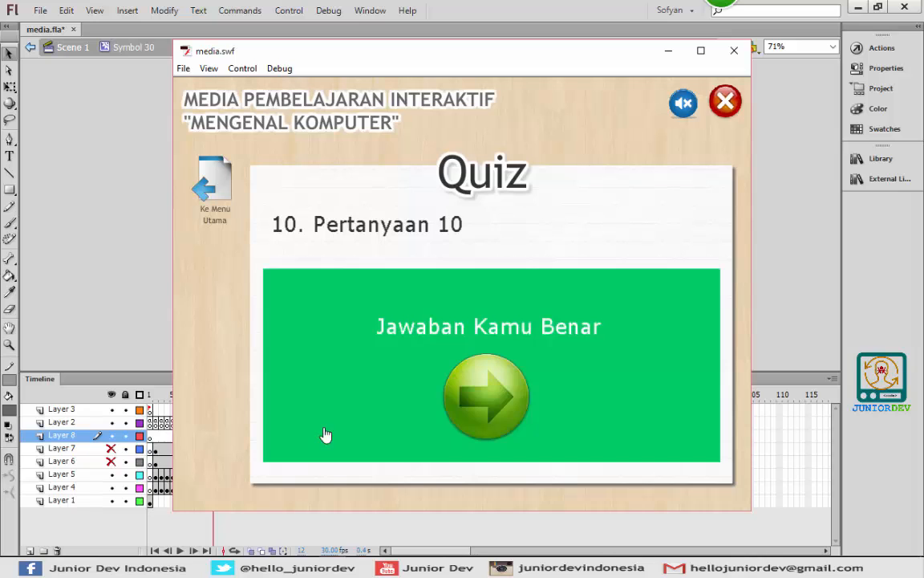
left_click(486, 412)
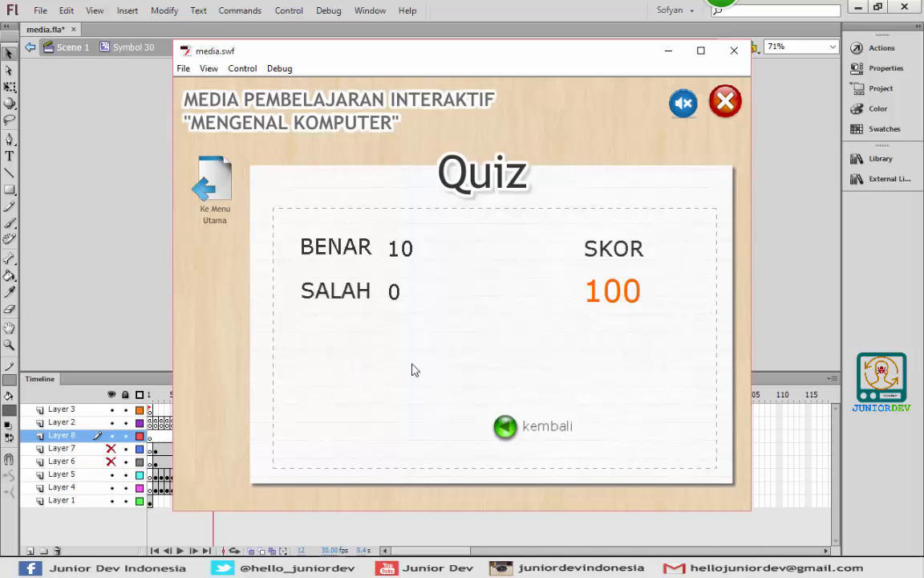
left_click(520, 427)
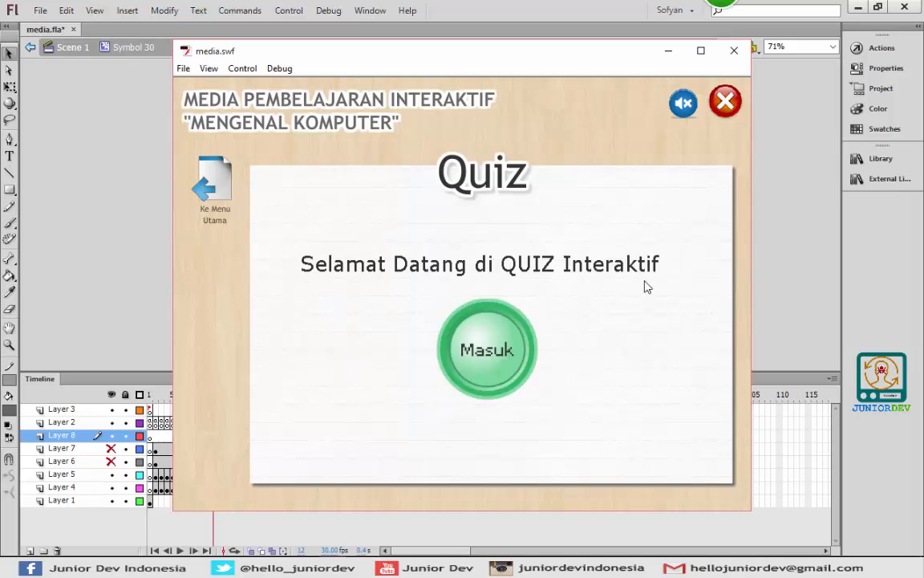
left_click(735, 51)
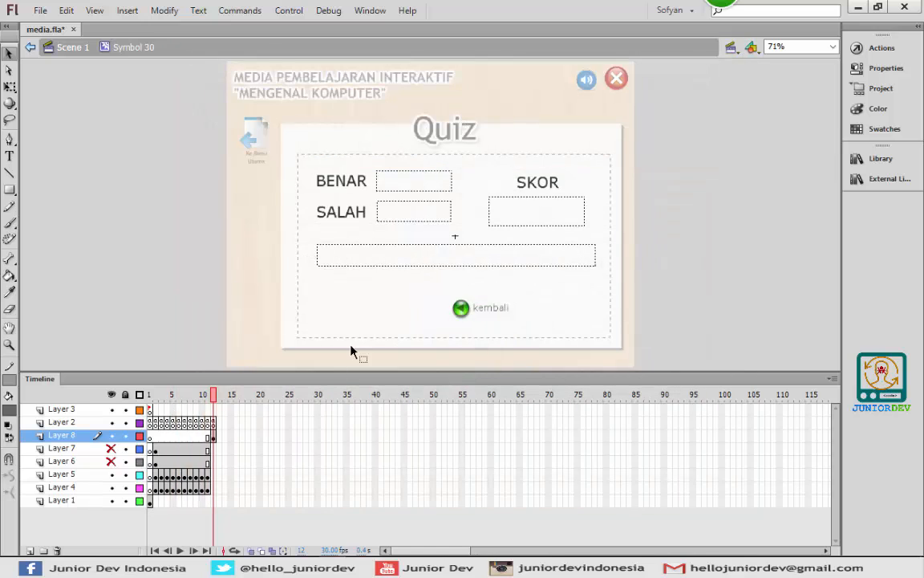
Assign the variable name pesan to the wide dynamic text field below the scores on the results frame
left_click(423, 255)
left_click(852, 68)
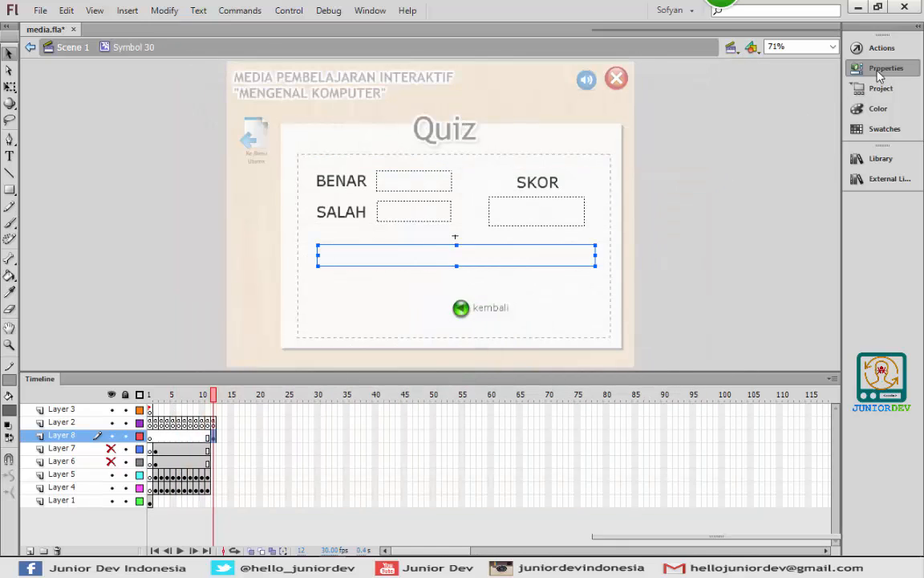
left_click(654, 458)
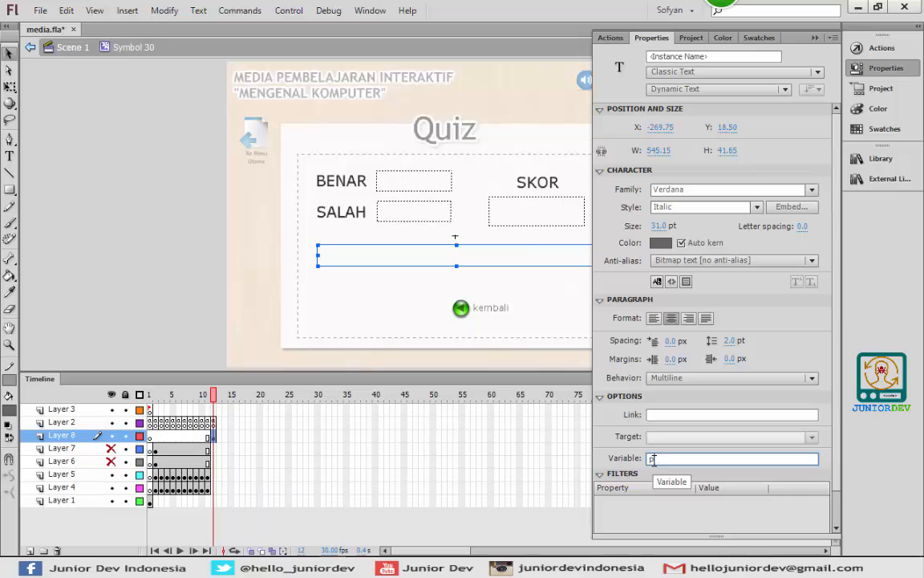
key("Return")
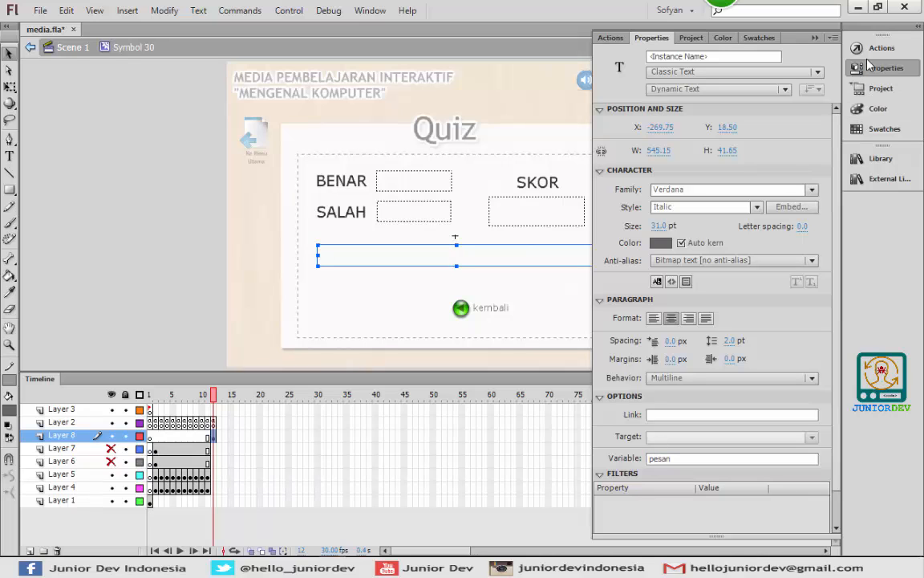
Leave the quiz symbol for Scene 1 and run the whole movie in test mode
left_click(854, 69)
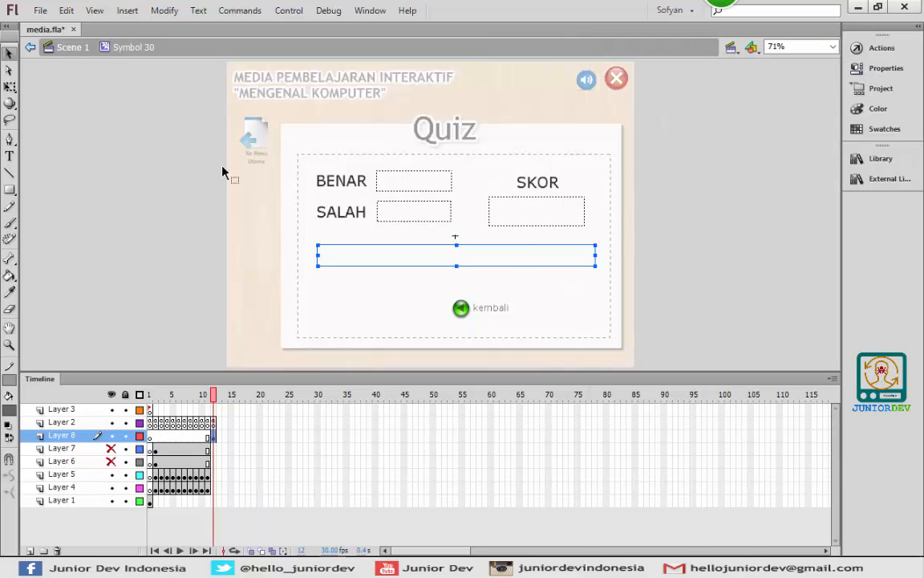
left_click(93, 93)
left_click(72, 47)
left_click(289, 10)
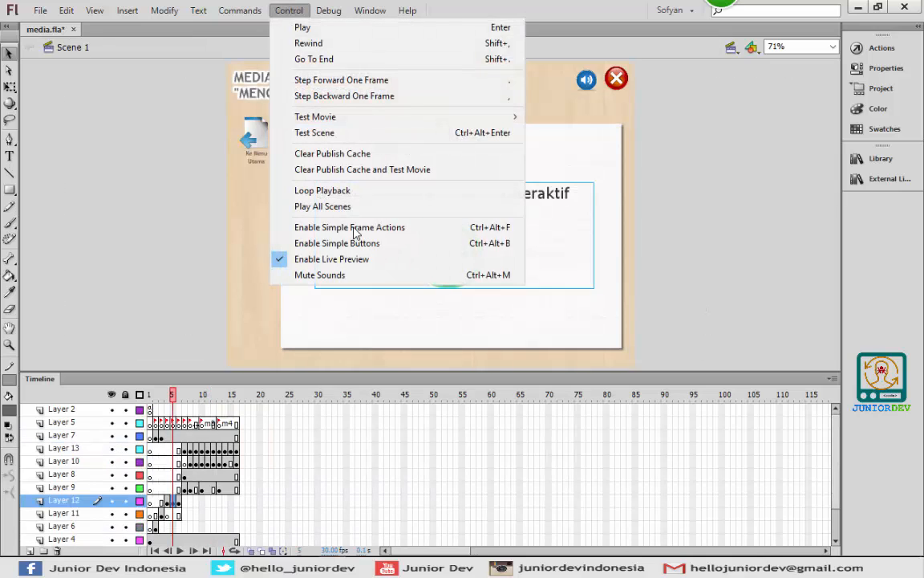
mouse_move(497, 116)
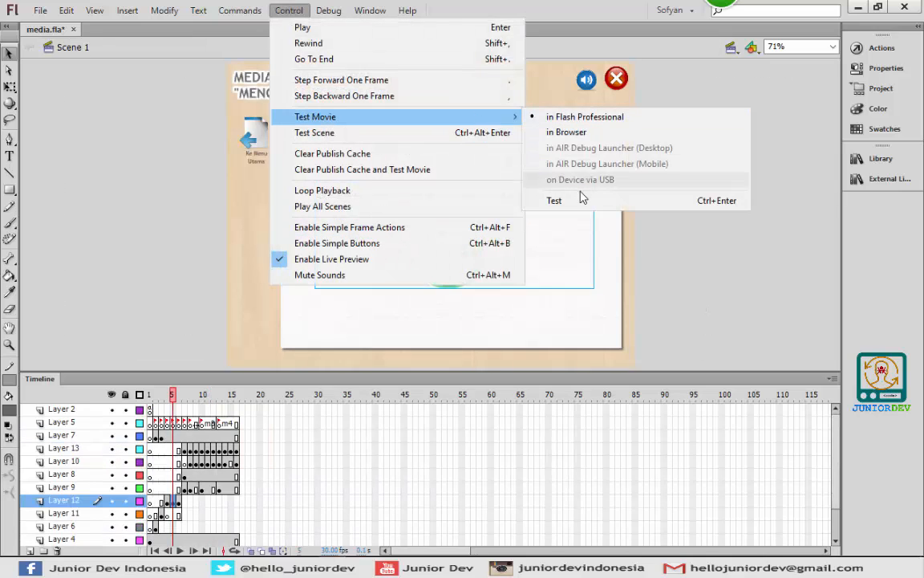
left_click(571, 200)
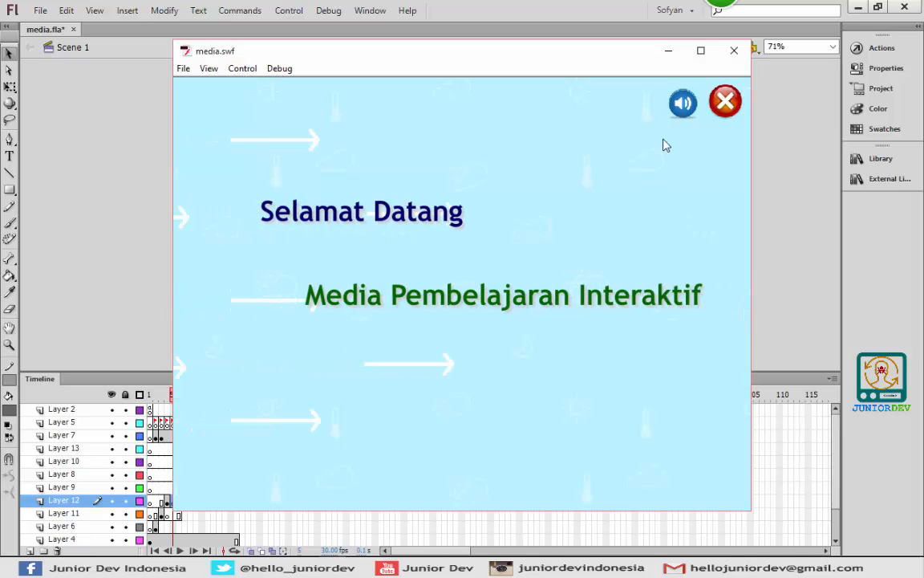
Mute the test movie's sound and enter the quiz through the main menu, reaching question 1
left_click(682, 102)
left_click(438, 436)
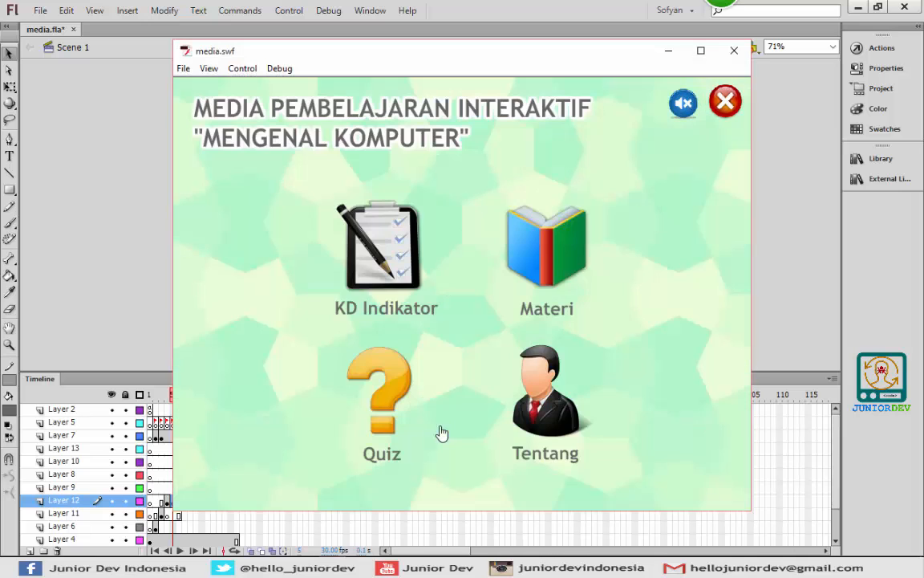
left_click(411, 371)
left_click(501, 345)
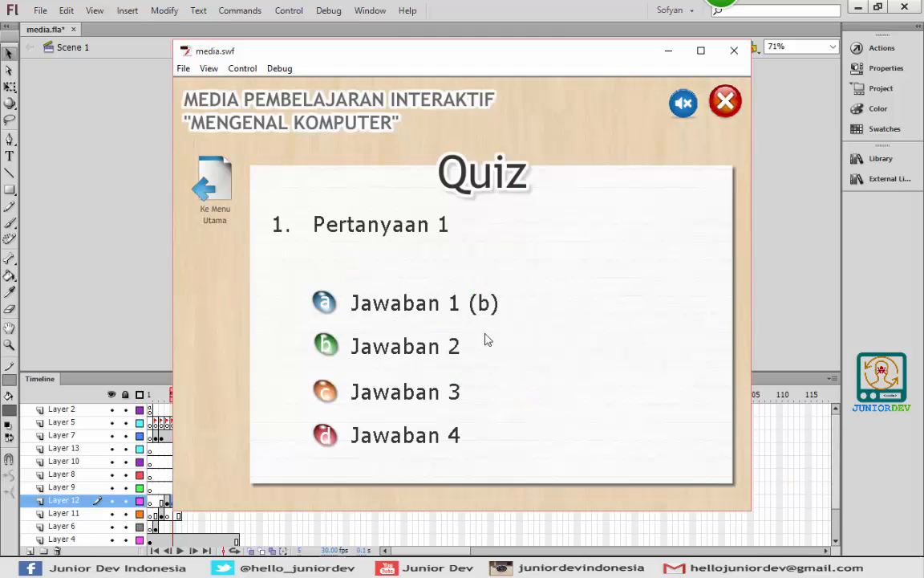
Answer question 1 with a, question 2 with c and question 3 with b in the test movie, continuing to question 4
left_click(366, 315)
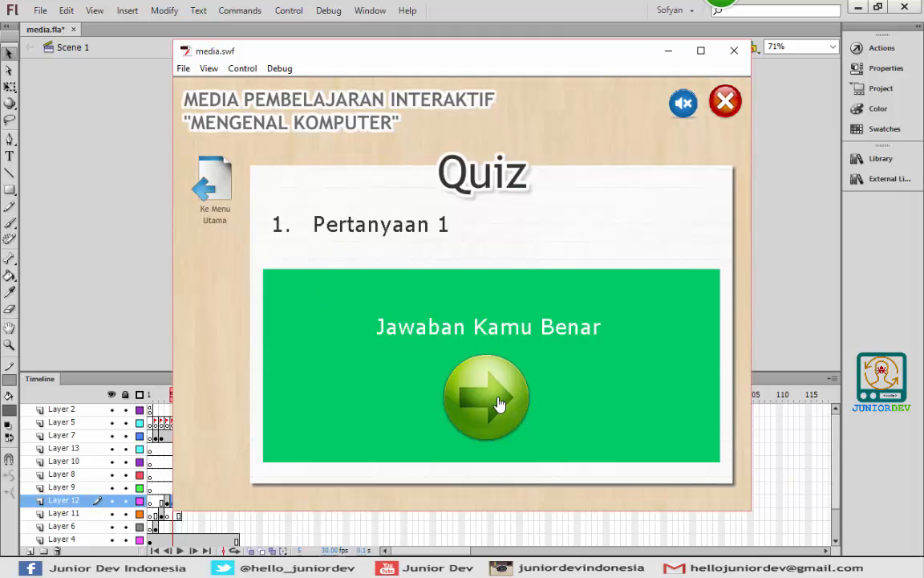
left_click(454, 369)
left_click(318, 401)
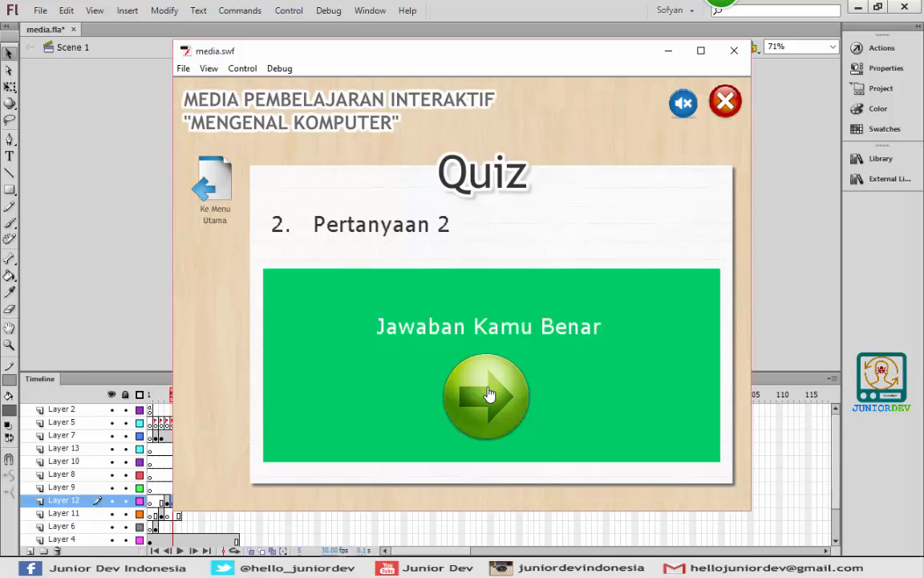
left_click(472, 393)
left_click(329, 351)
left_click(476, 384)
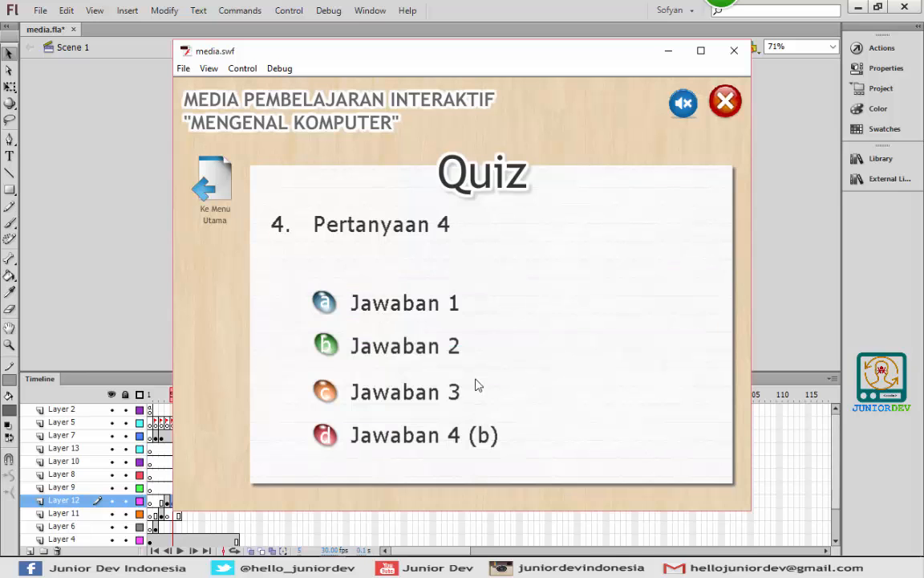
Answer question 4 with d, question 5 with a and question 6 with c in the test movie, continuing to question 7
left_click(326, 434)
left_click(521, 401)
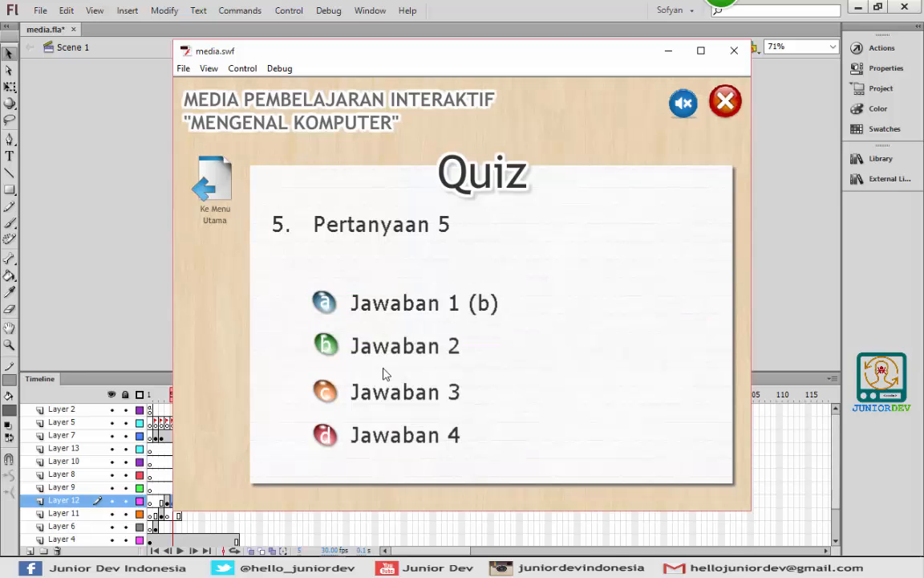
left_click(325, 302)
left_click(485, 377)
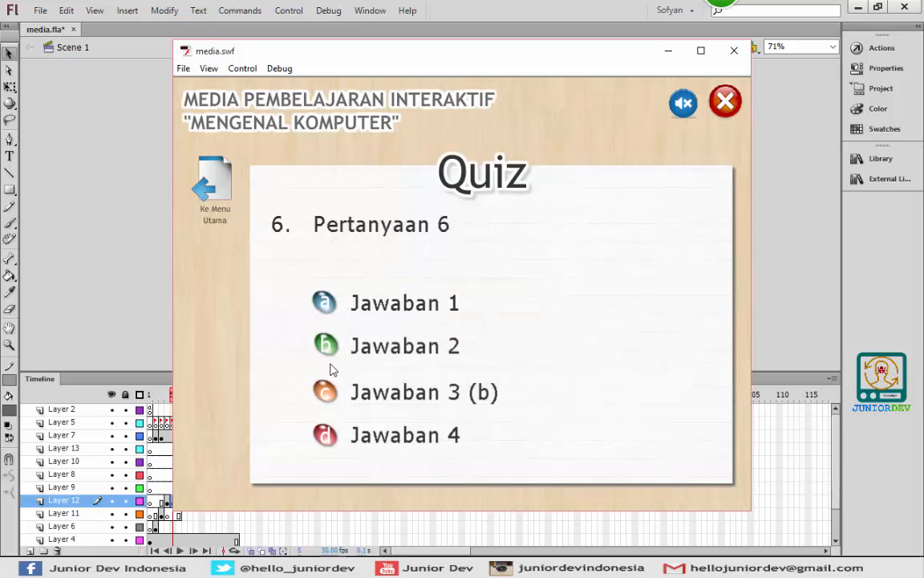
left_click(324, 392)
left_click(475, 397)
Answer questions 7 and 8 with a and questions 9 and 10 with d, continuing to the quiz results
left_click(325, 302)
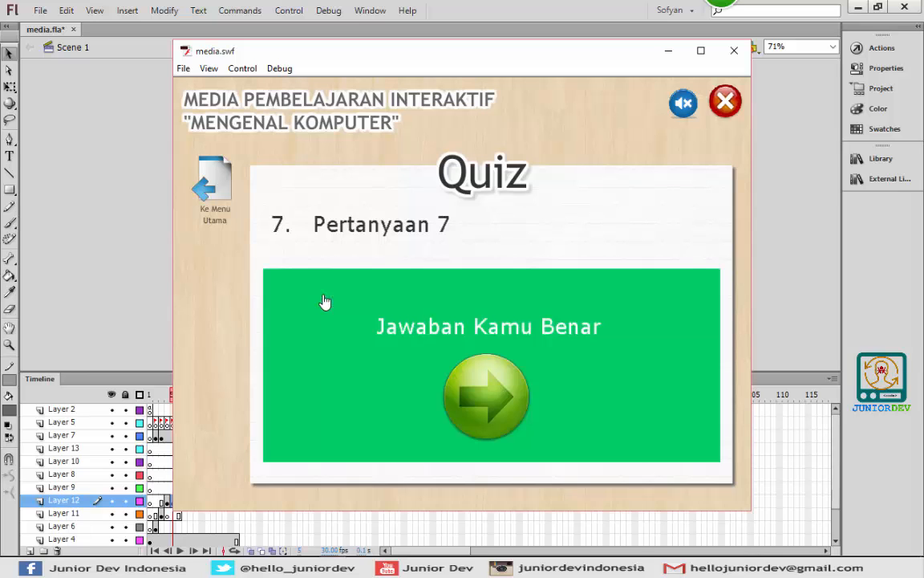
left_click(512, 400)
left_click(349, 303)
left_click(472, 391)
left_click(324, 443)
left_click(518, 400)
left_click(326, 439)
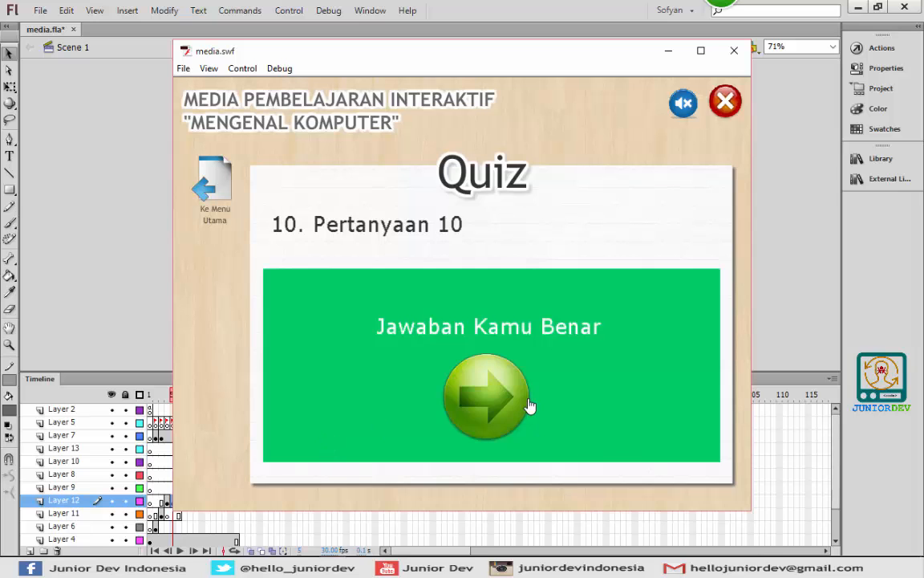
left_click(530, 405)
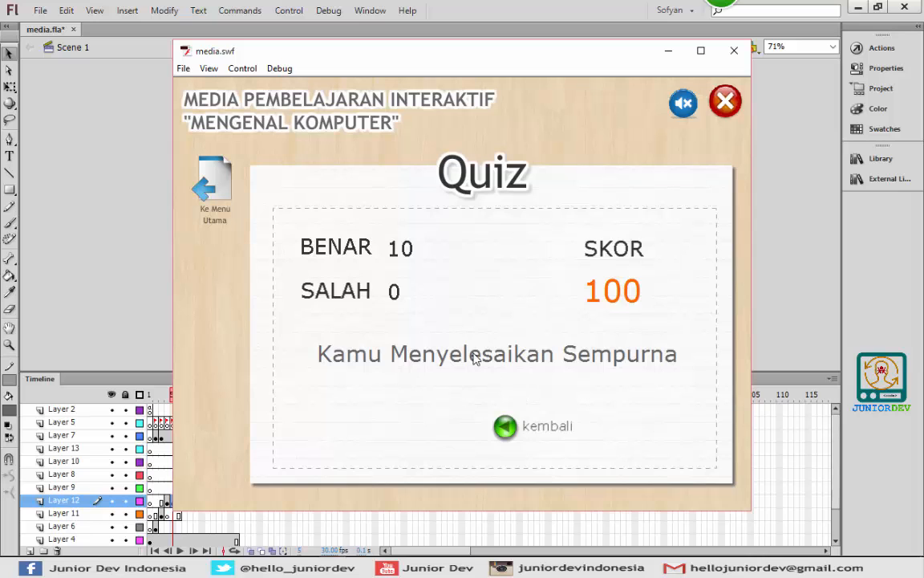
Restart the quiz from the results and answer question 1 with a and questions 2 and 3 with c, continuing to question 4
left_click(505, 427)
left_click(470, 351)
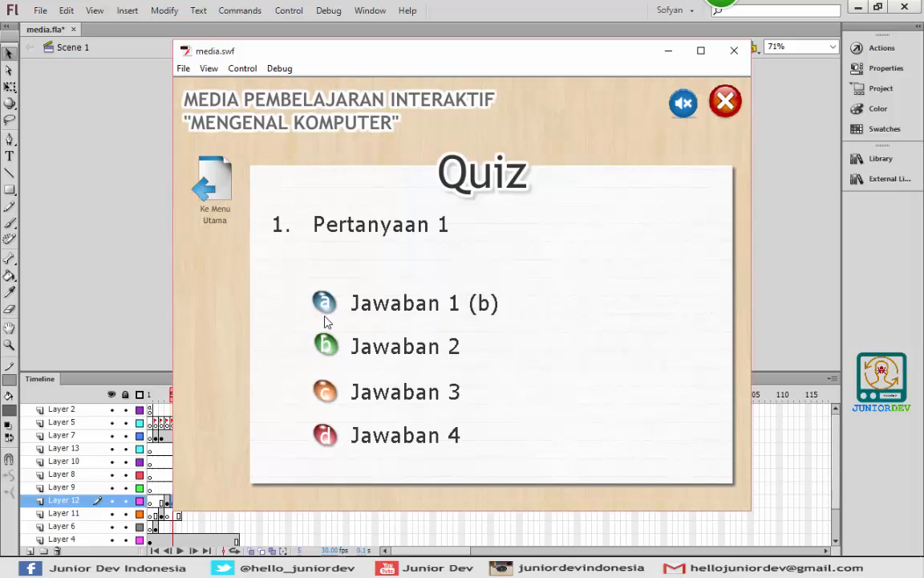
left_click(321, 303)
left_click(437, 361)
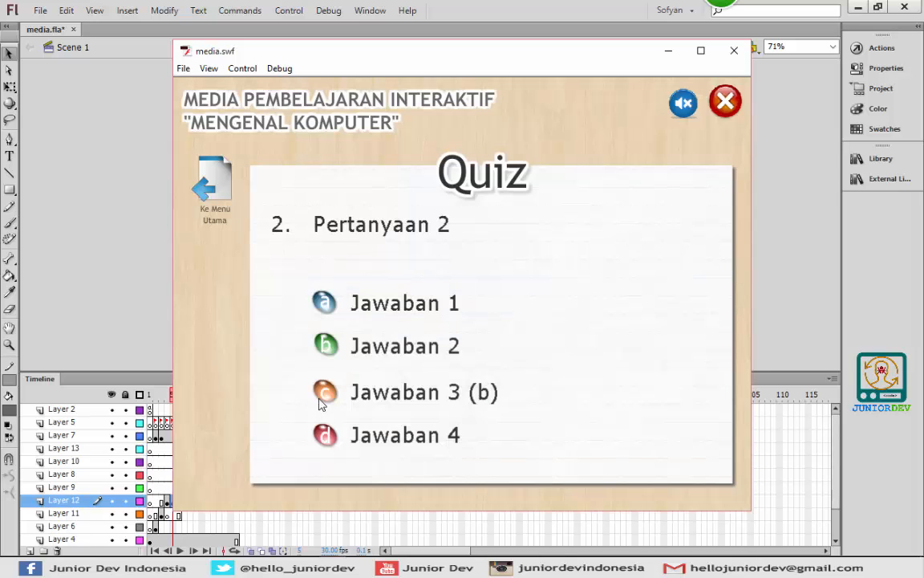
left_click(325, 388)
left_click(477, 386)
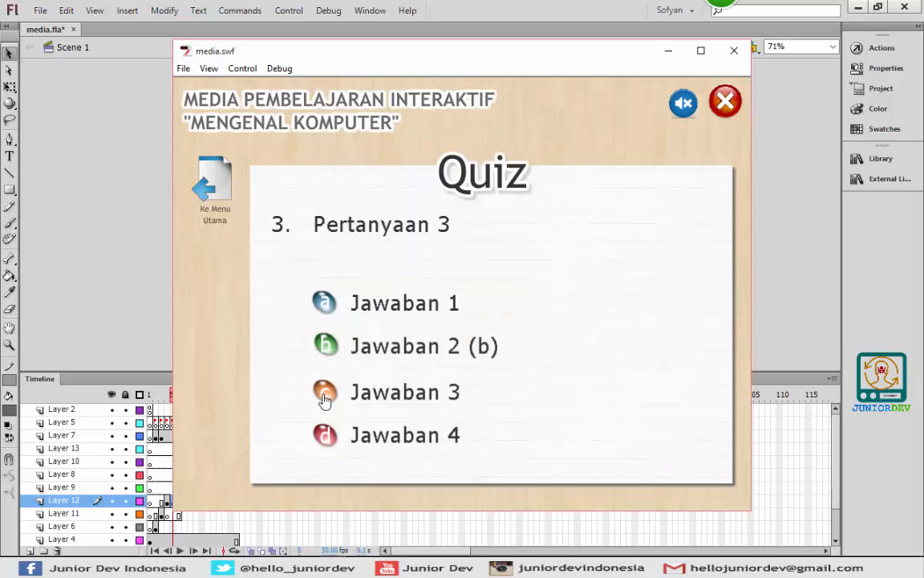
left_click(324, 400)
left_click(502, 397)
Answer questions 4 and 5 with a and question 6 with b in the restarted quiz, continuing to question 7
left_click(314, 302)
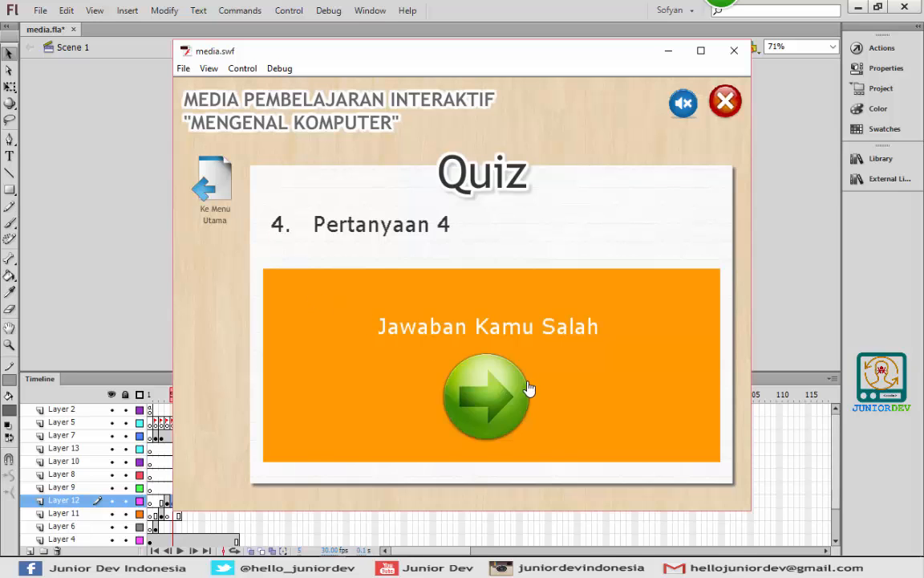
left_click(485, 386)
left_click(326, 309)
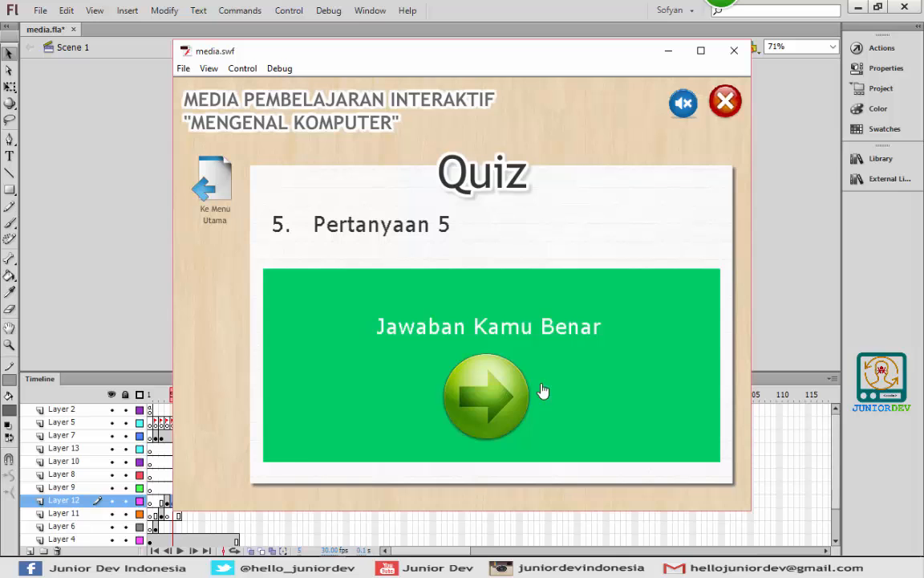
left_click(490, 398)
left_click(323, 349)
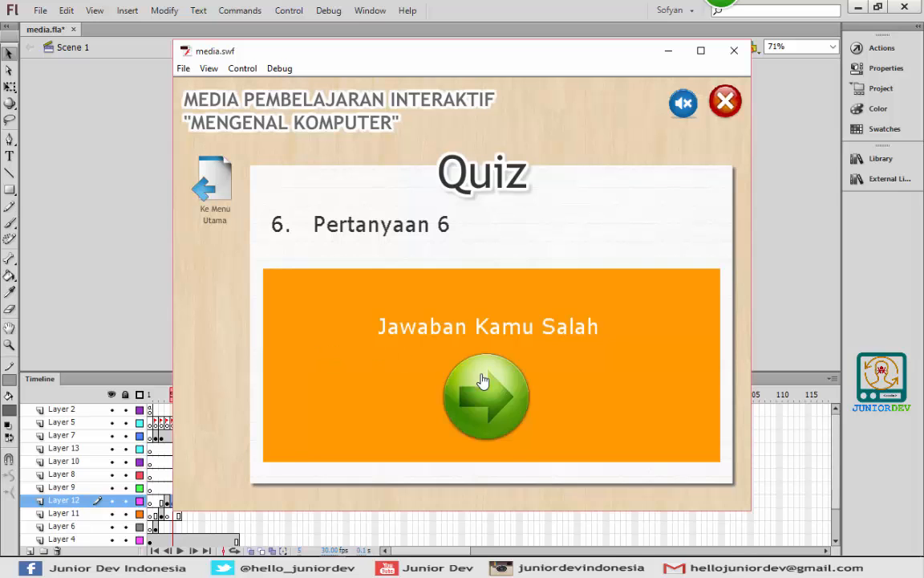
left_click(486, 388)
Answer question 7 with d and question 8 with a in the restarted quiz, continuing to question 9
left_click(324, 441)
left_click(481, 389)
left_click(326, 308)
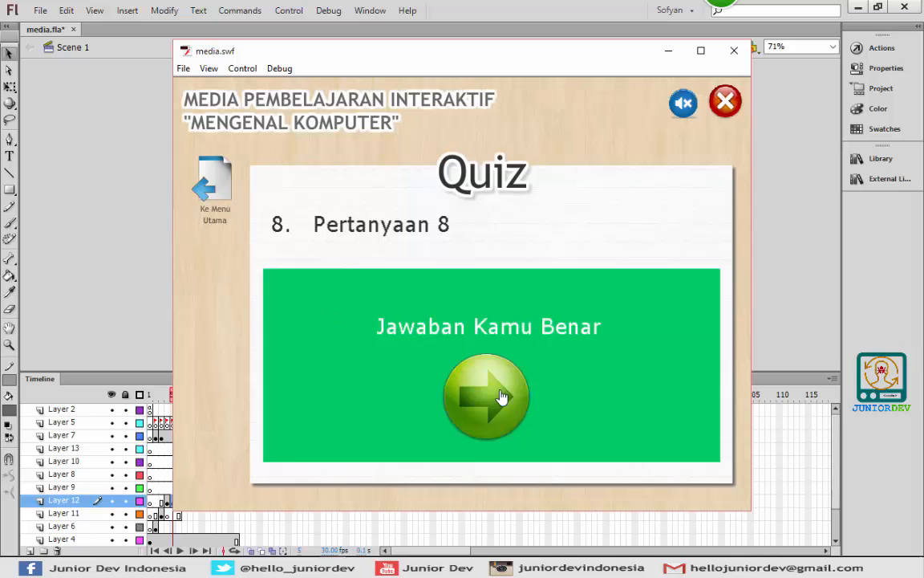
left_click(469, 393)
Answer question 9 with c and question 10 with d, then return from the results to the quiz's welcome screen
left_click(326, 391)
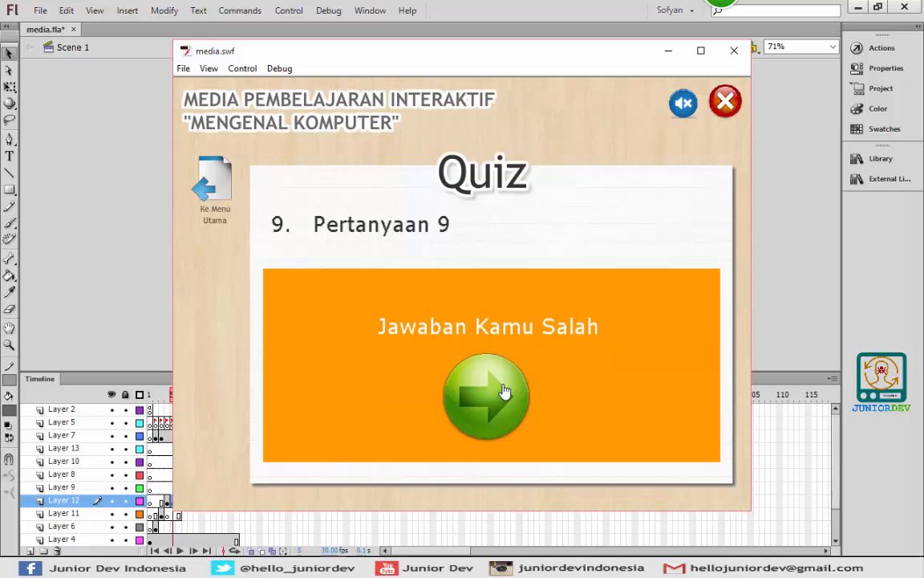
left_click(453, 353)
left_click(334, 439)
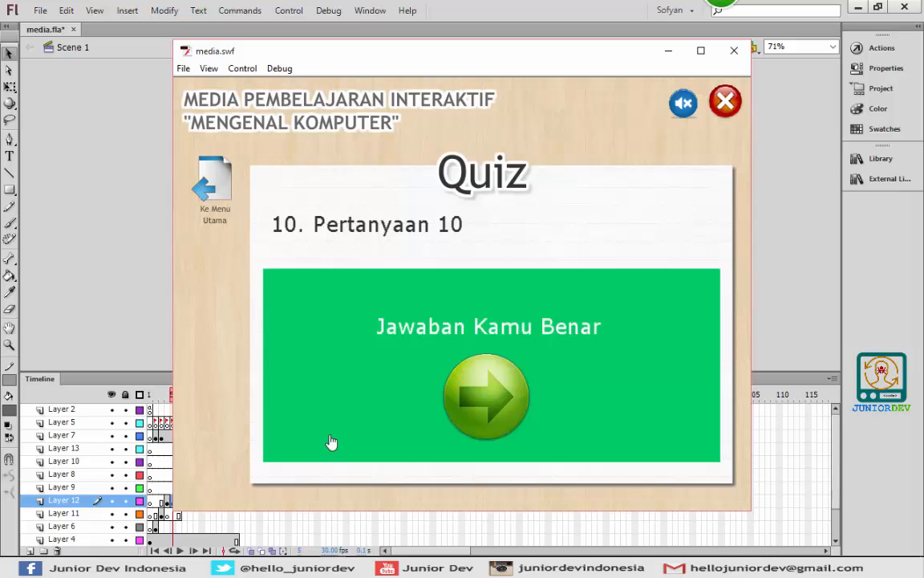
left_click(488, 393)
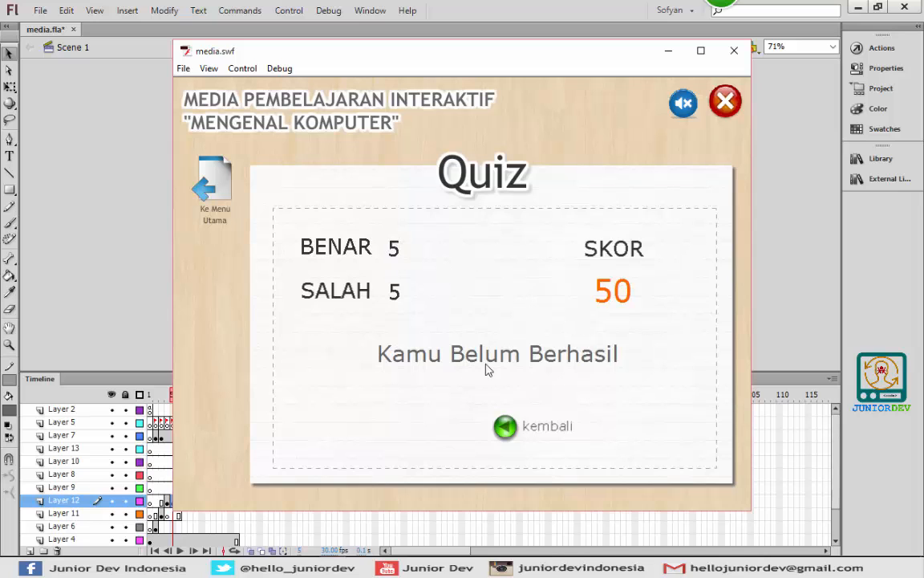
left_click(503, 429)
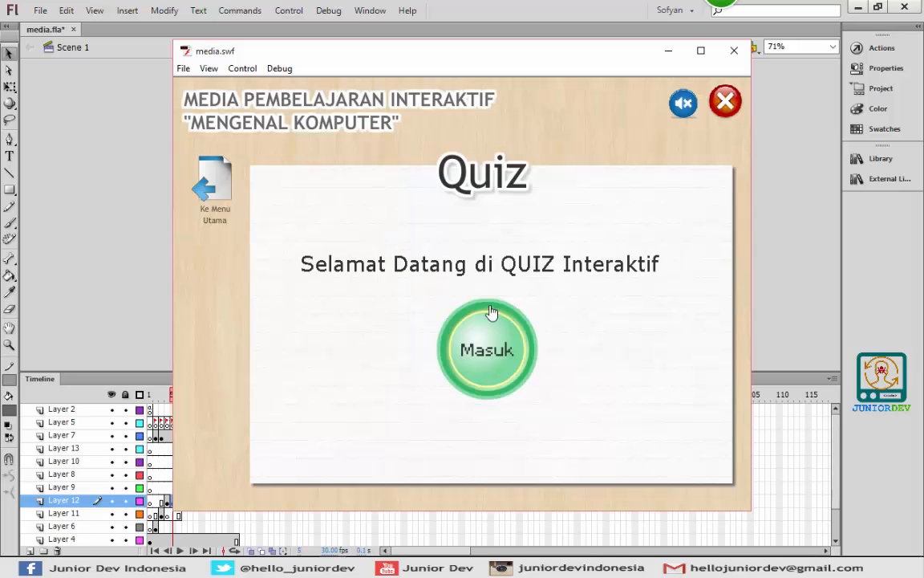